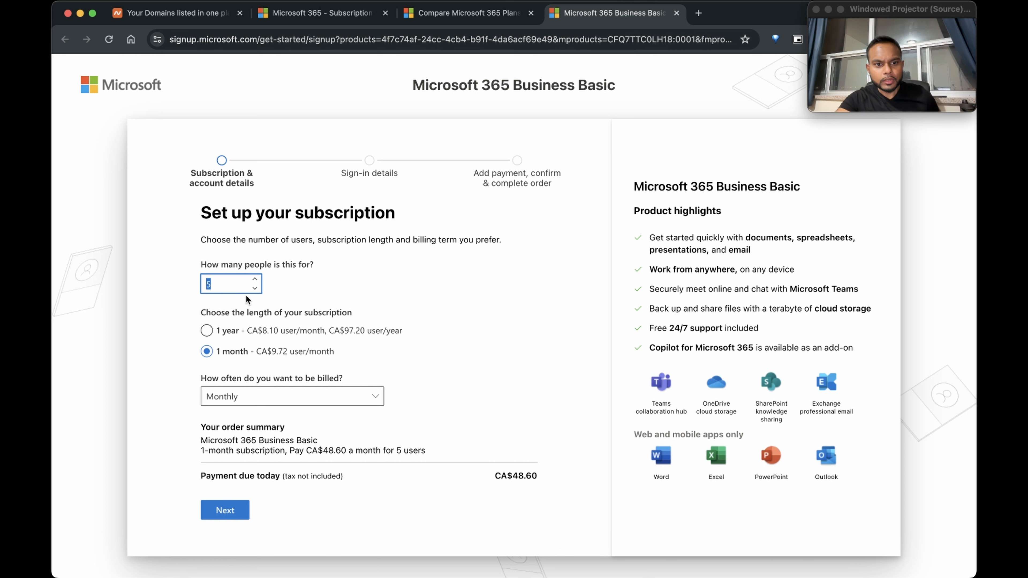
Change the Business Basic order to 1 user, bringing the total to CA$9.72
left_click(222, 280)
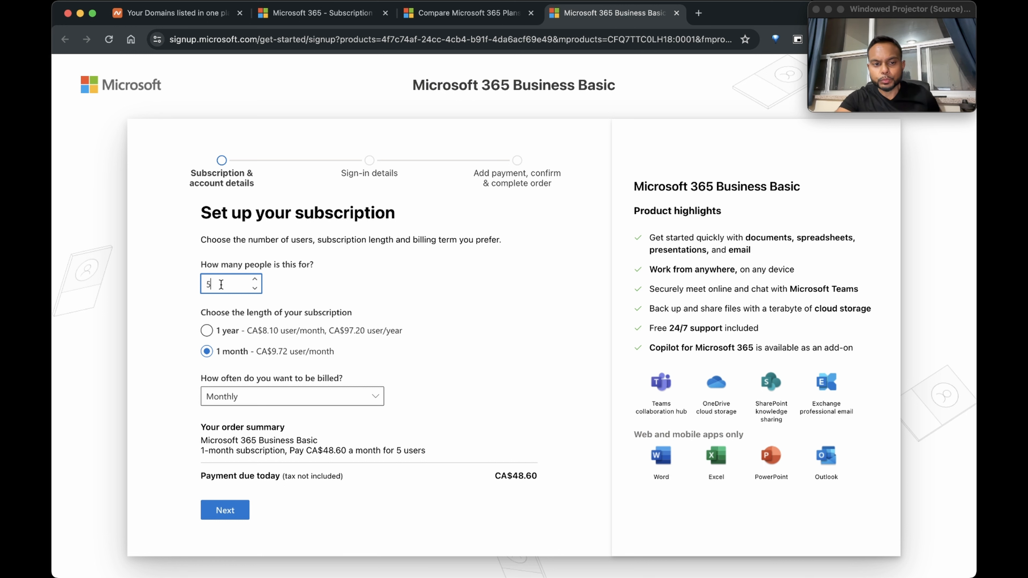
left_click(224, 353)
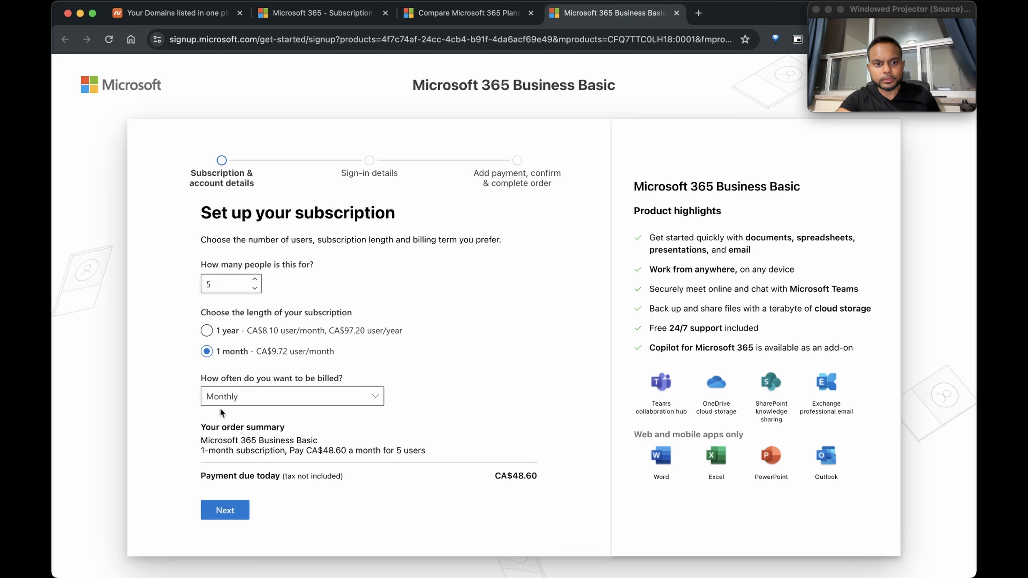
left_click(227, 509)
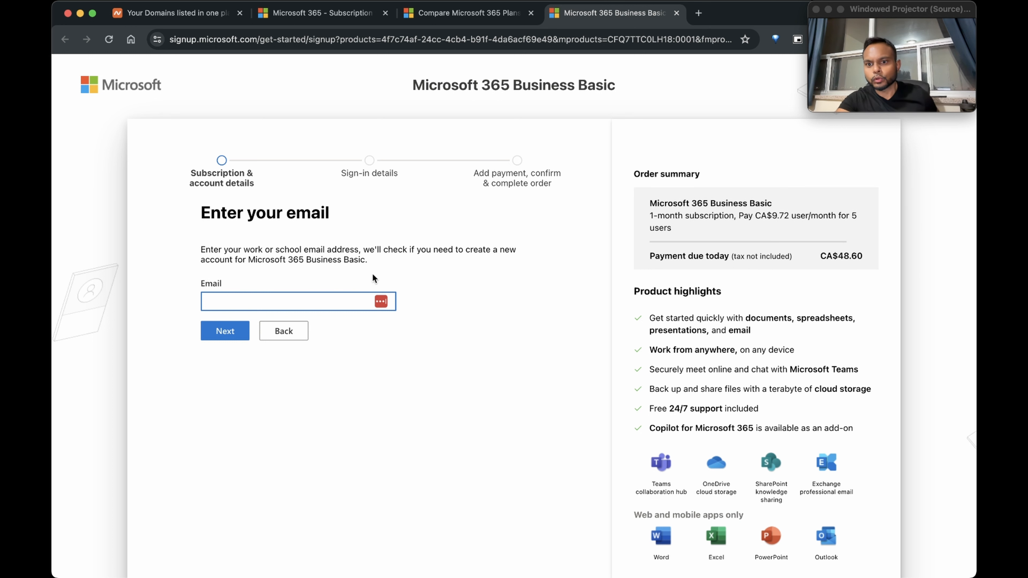
left_click(290, 331)
double_click(234, 284)
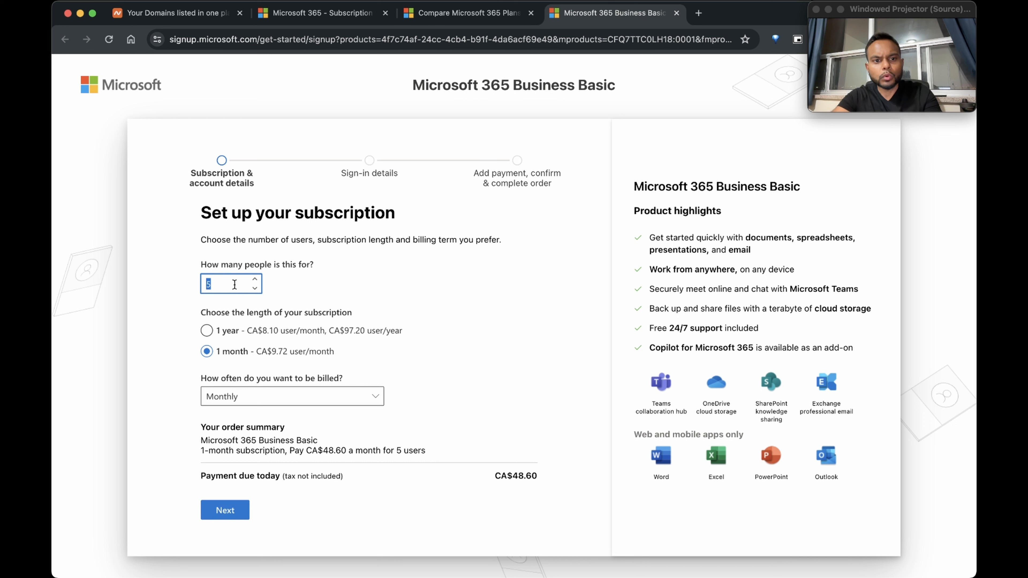
type("1")
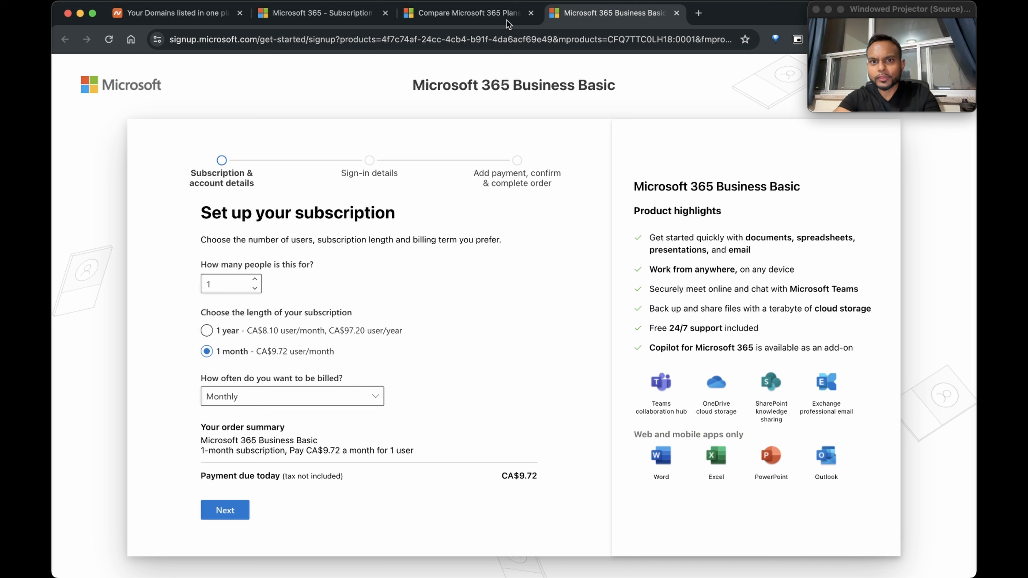
Load the microsoft.com homepage from the address bar
left_click(568, 39)
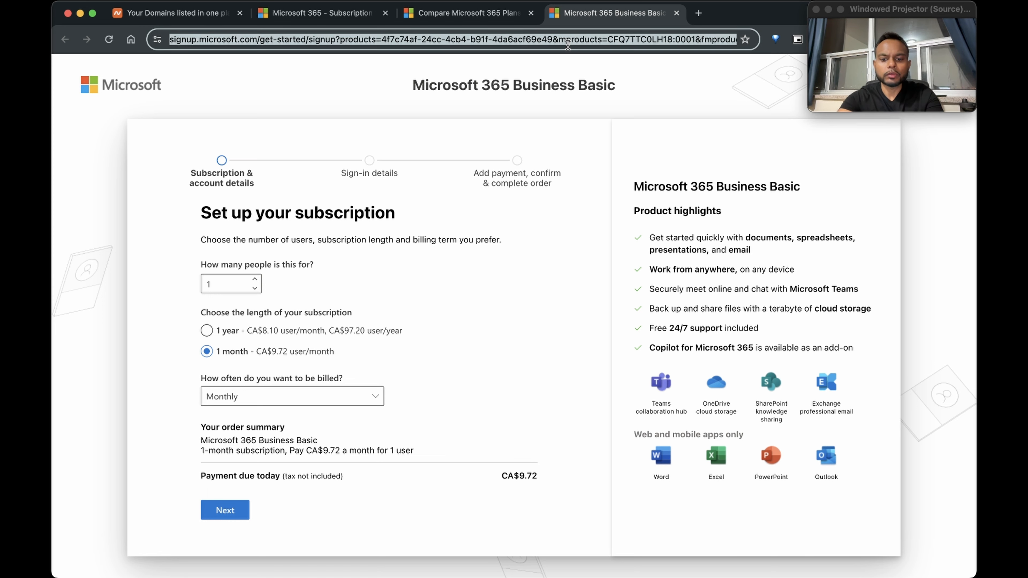
type("micr")
key("Return")
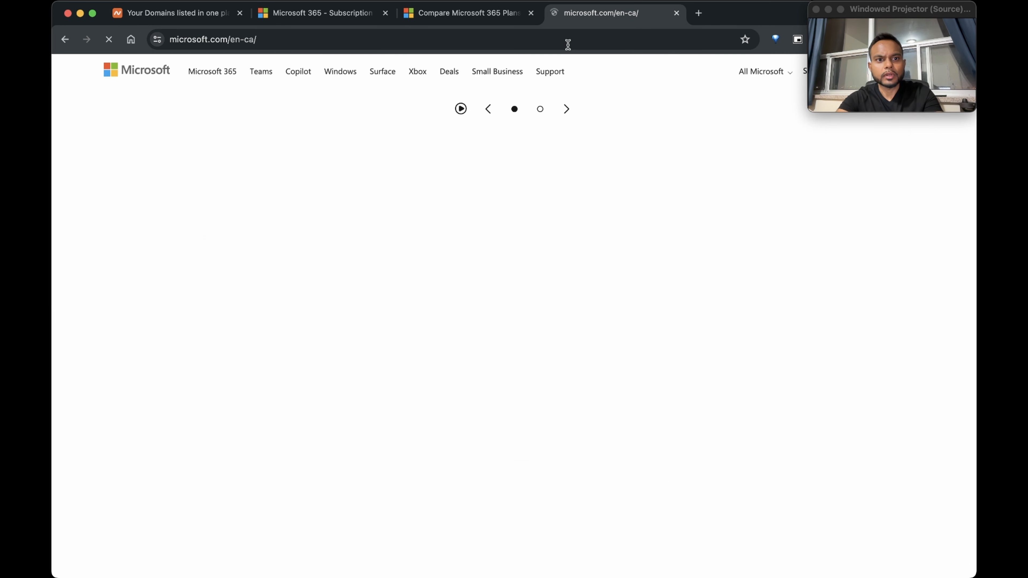
Search the web for 'microsoft.com login' and open the Microsoft 365 login page
left_click(325, 39)
type("microsoft.com login")
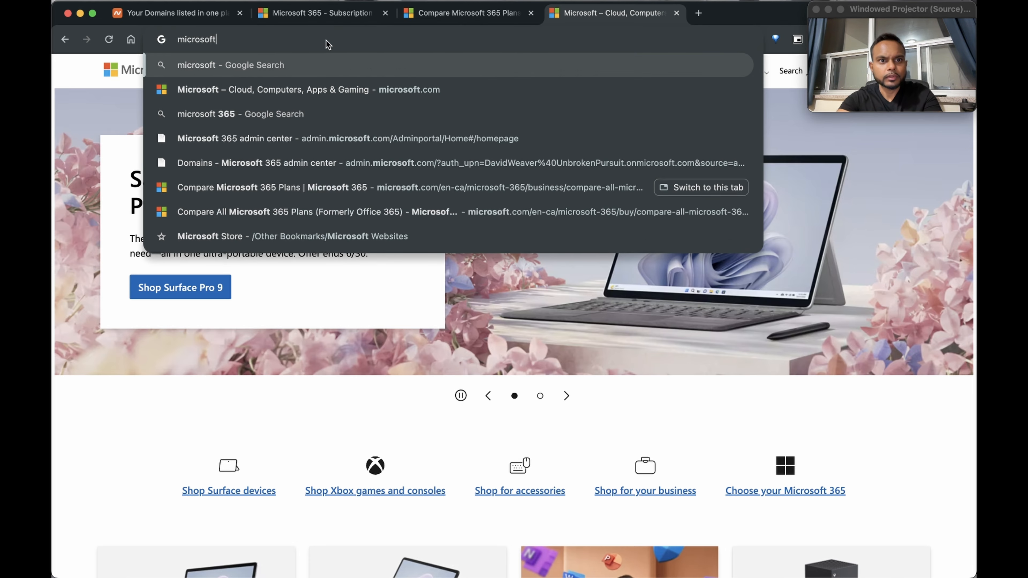
key("Return")
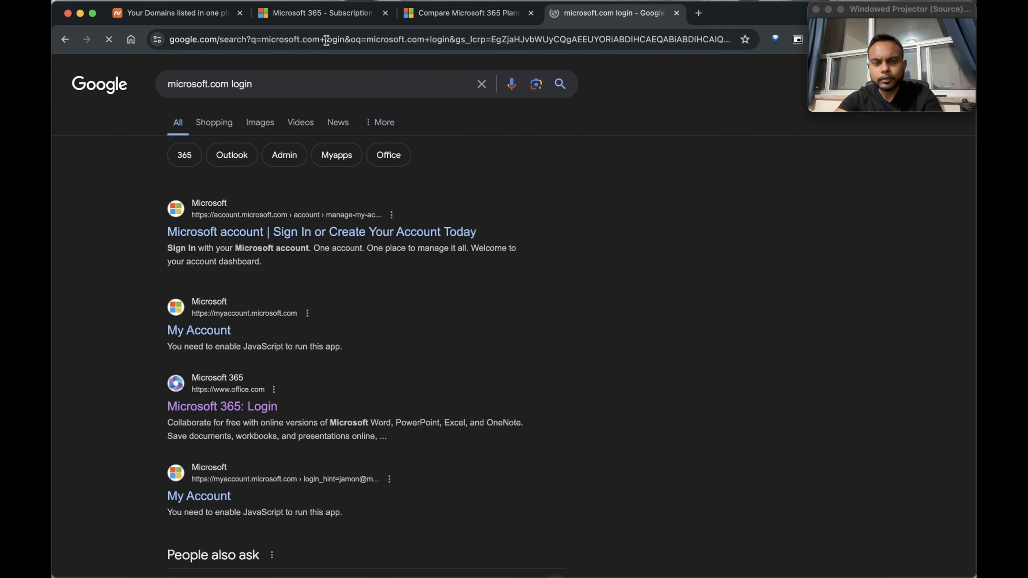
left_click(226, 415)
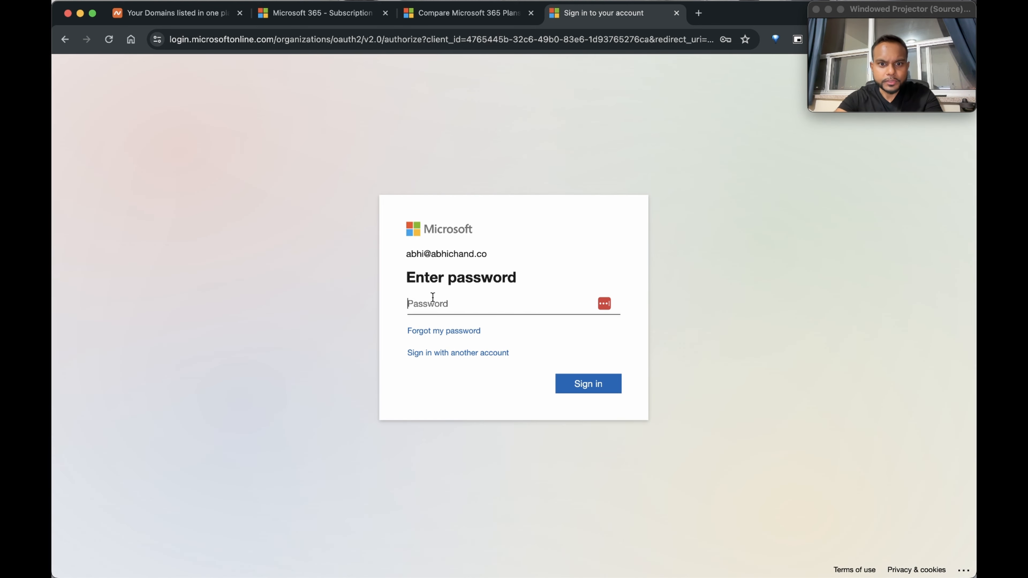
Sign in with the browser's saved account password and decline saving it
left_click(438, 307)
left_click(678, 78)
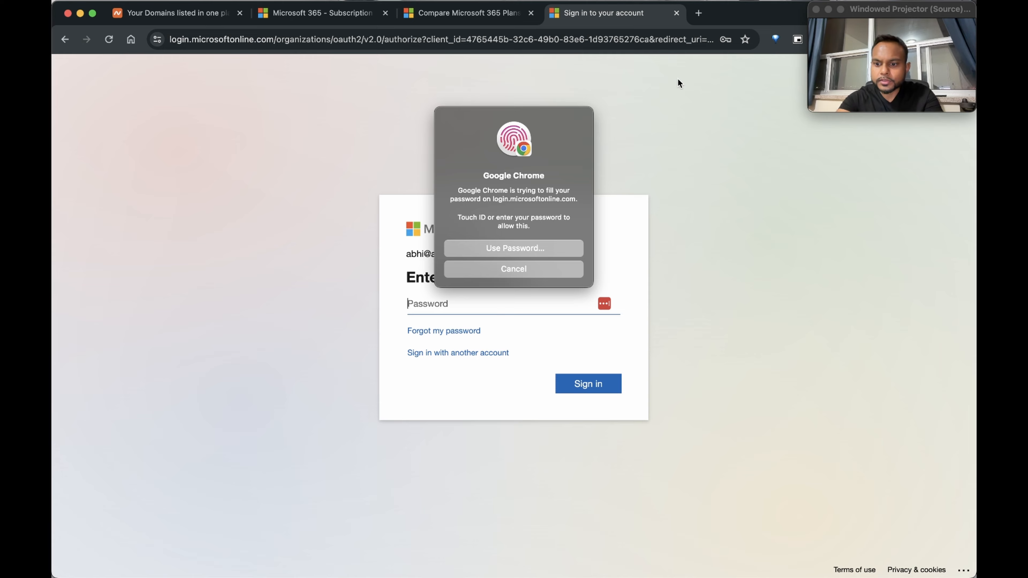
left_click(581, 390)
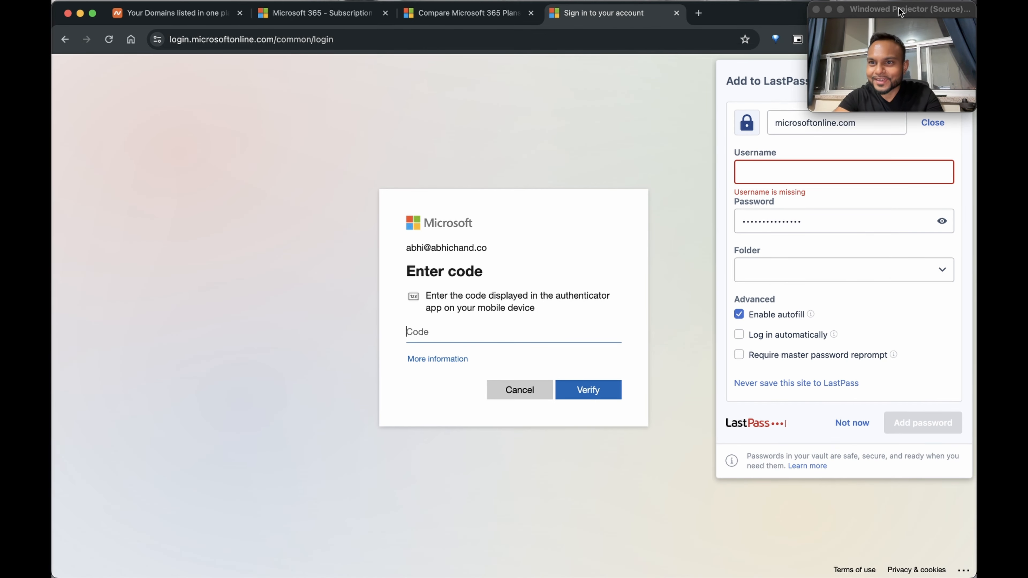
left_click_drag(899, 12, 845, 14)
left_click(945, 80)
Verify the sign-in with the authenticator code and choose to stay signed in
left_click(508, 332)
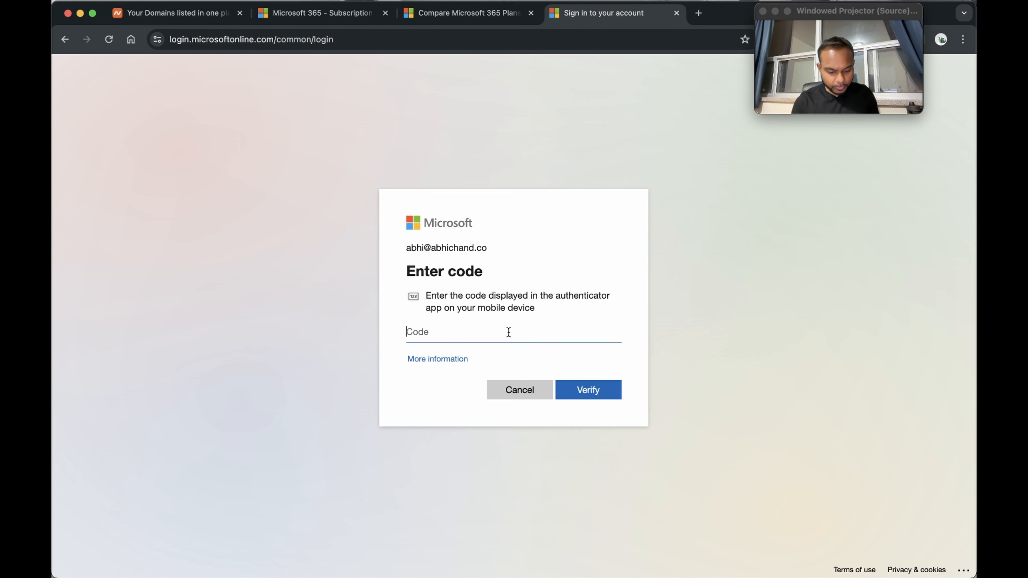
left_click(602, 390)
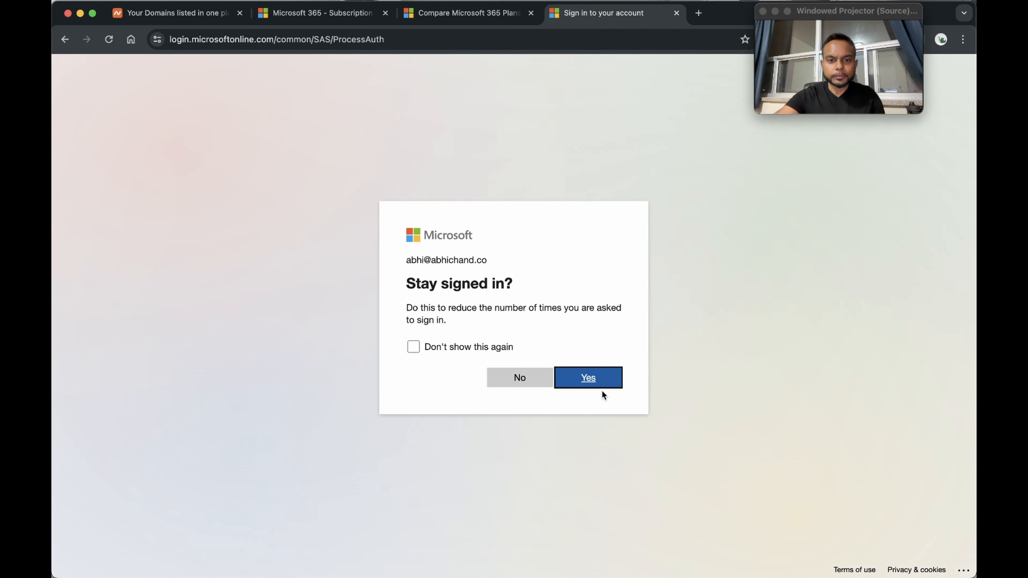
left_click(591, 377)
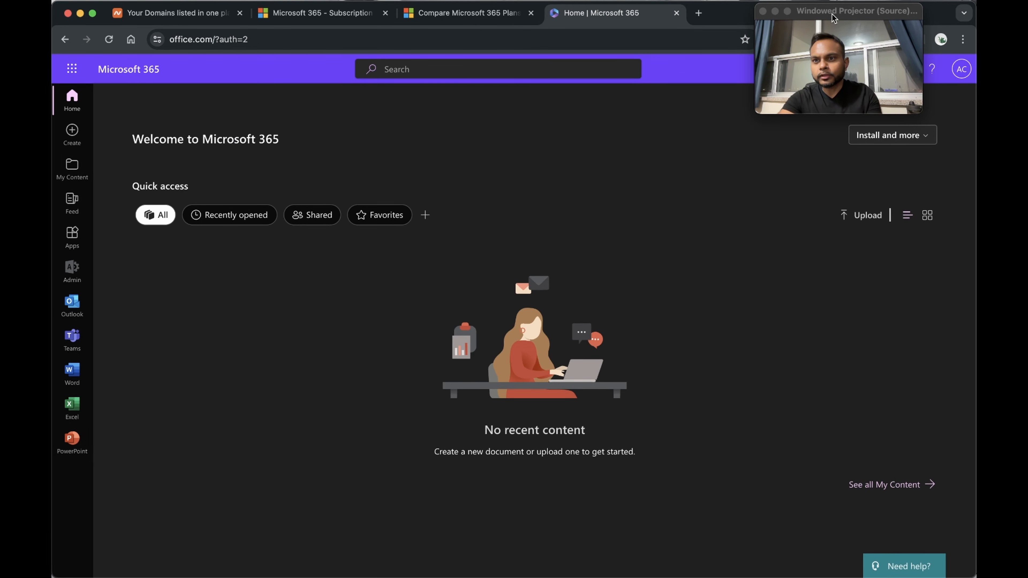
Launch the admin center from the Admin app on the Microsoft 365 home page
left_click_drag(832, 13, 887, 2)
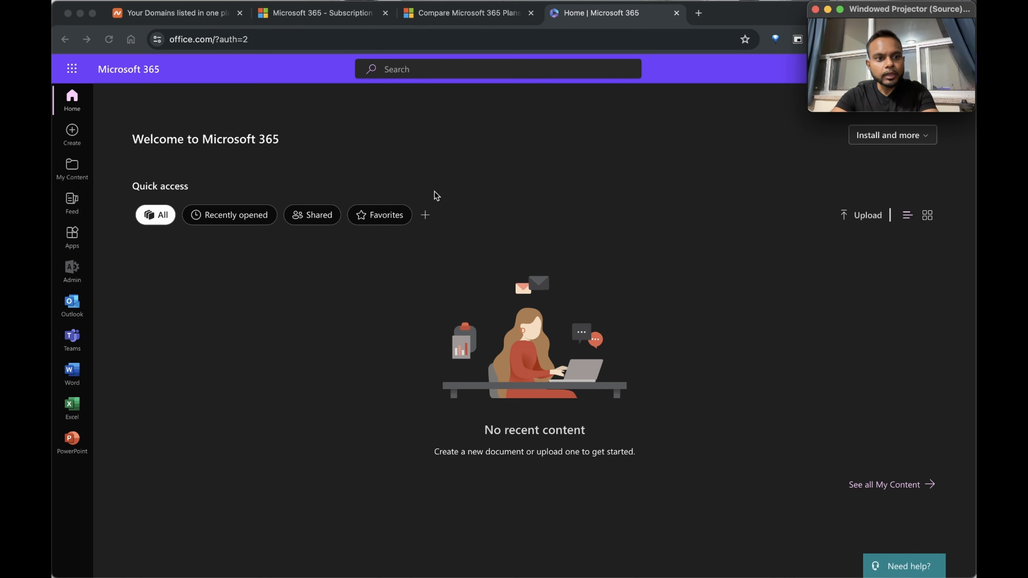
left_click(484, 93)
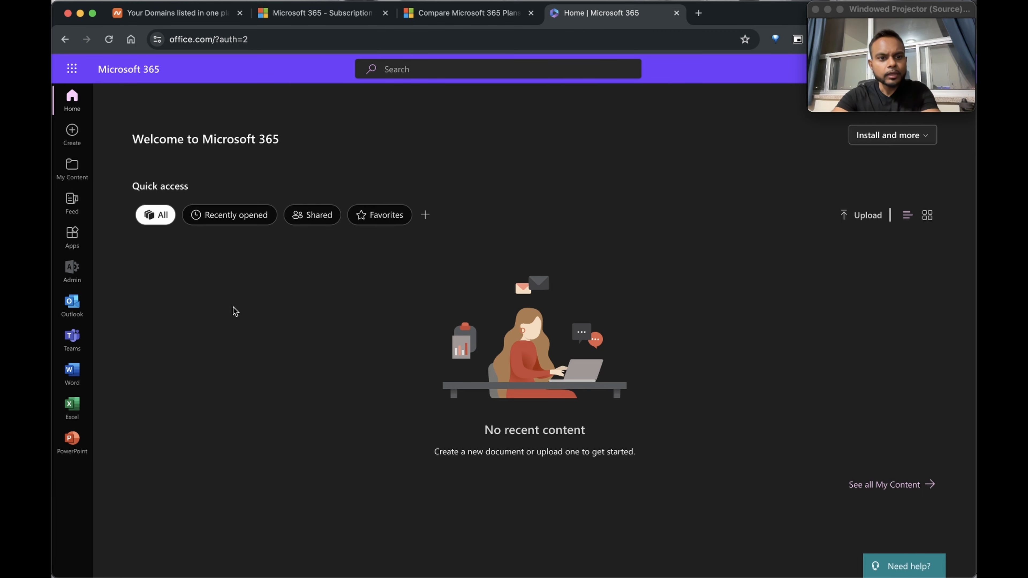
left_click(71, 271)
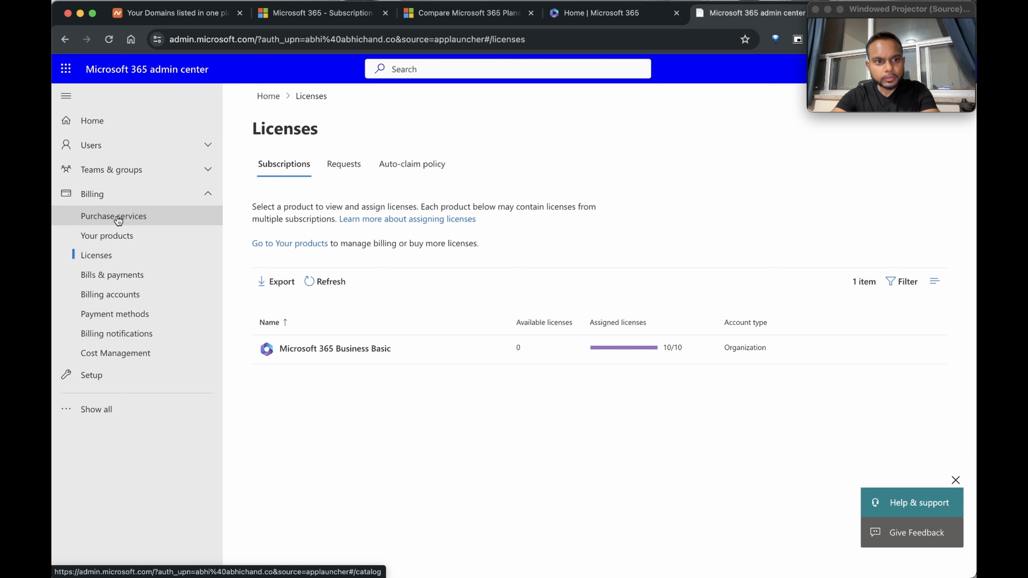
In Billing > Purchase services, raise Business Basic licences to 13 without saving
left_click(116, 219)
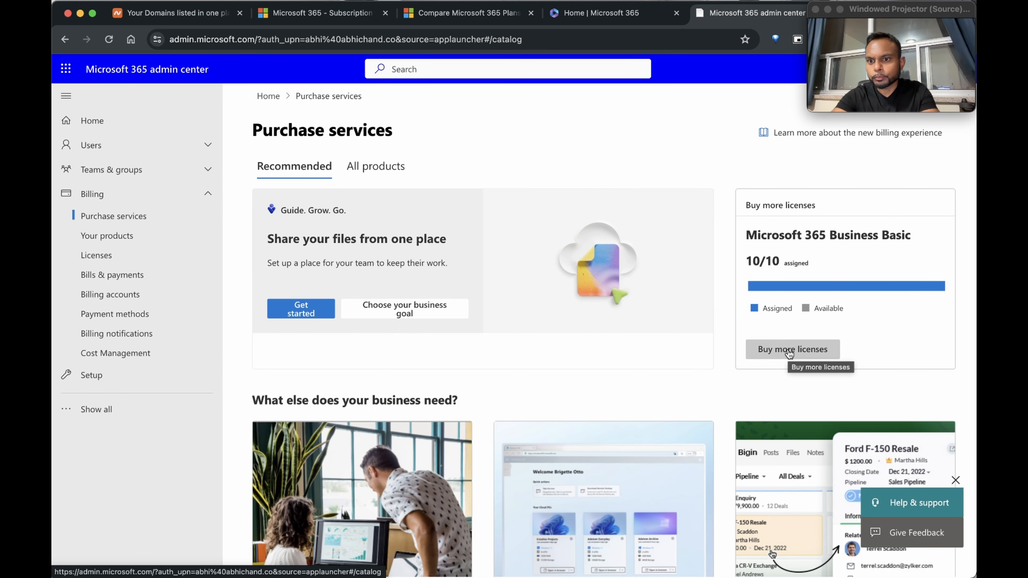
left_click(789, 351)
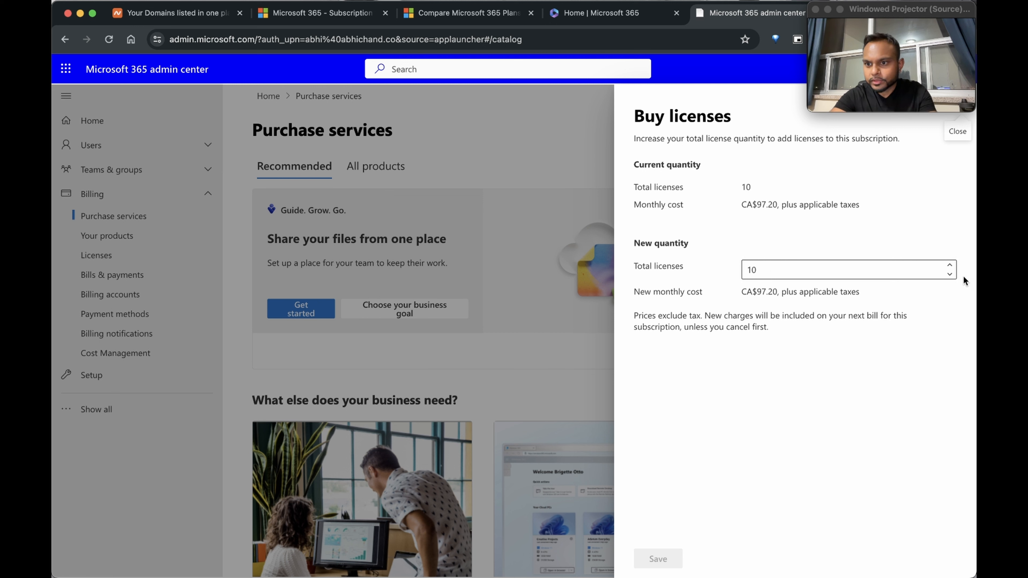
left_click(950, 265)
left_click(949, 265)
left_click(950, 264)
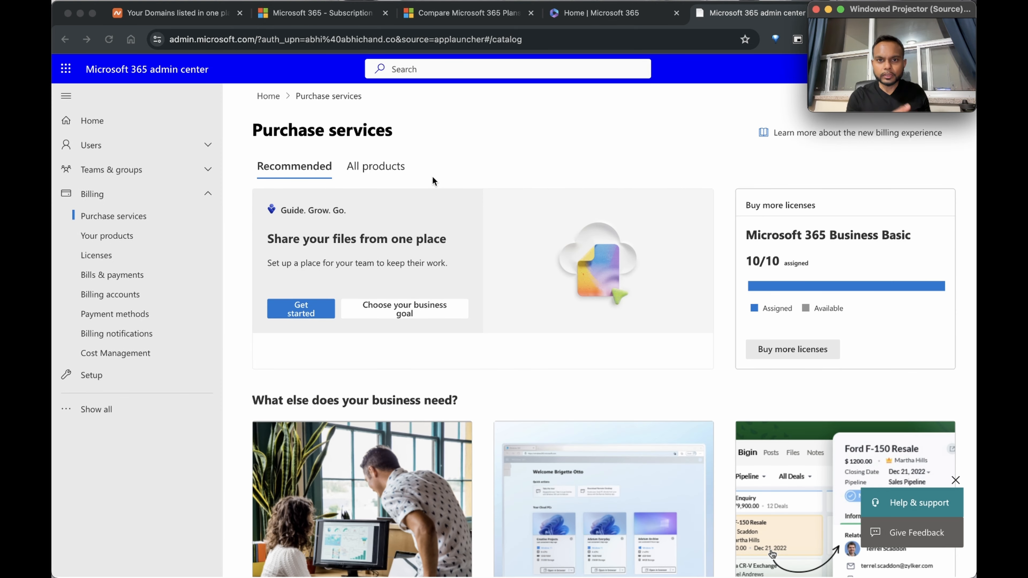
Start buying Business Basic from Compare plans, then return to the previous tab
left_click(468, 13)
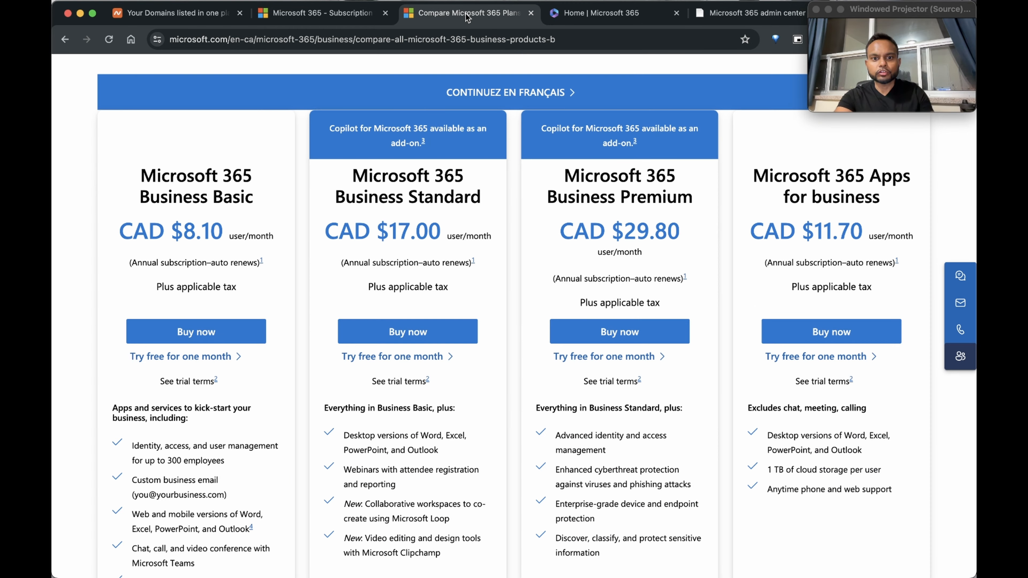
left_click(195, 332)
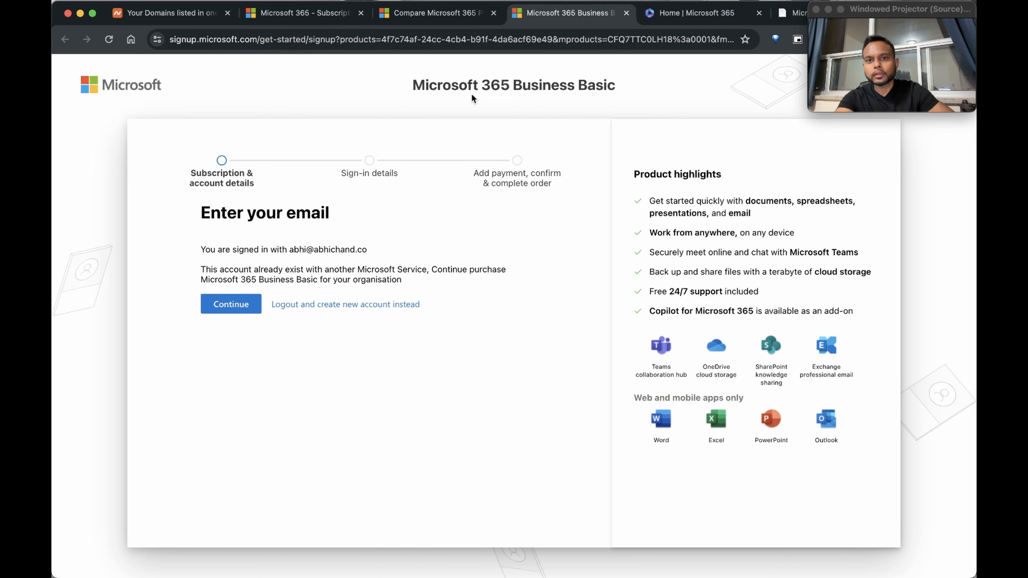
left_click(800, 14)
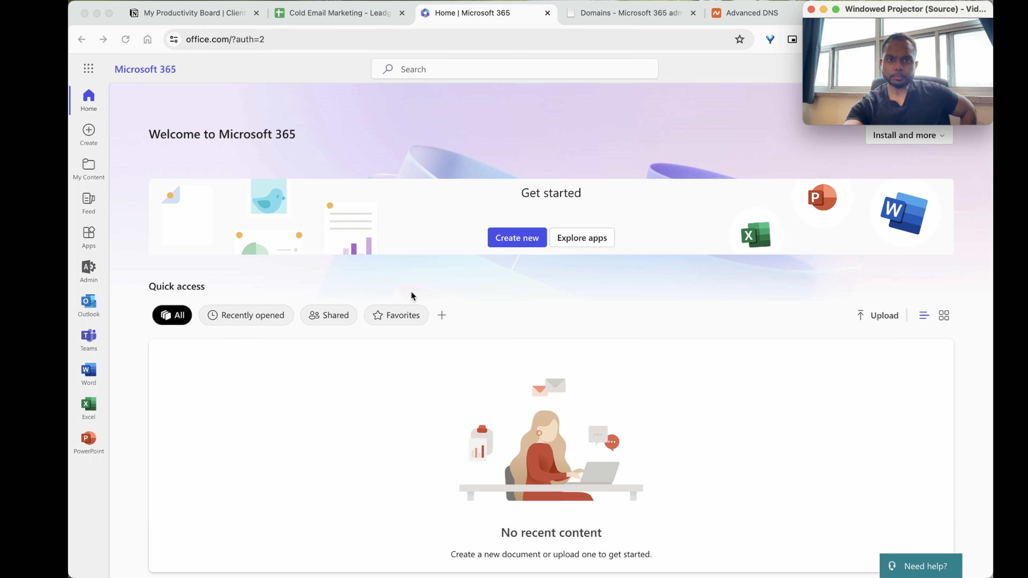
Launch the admin center from the Admin app in the home page's left rail
left_click(275, 146)
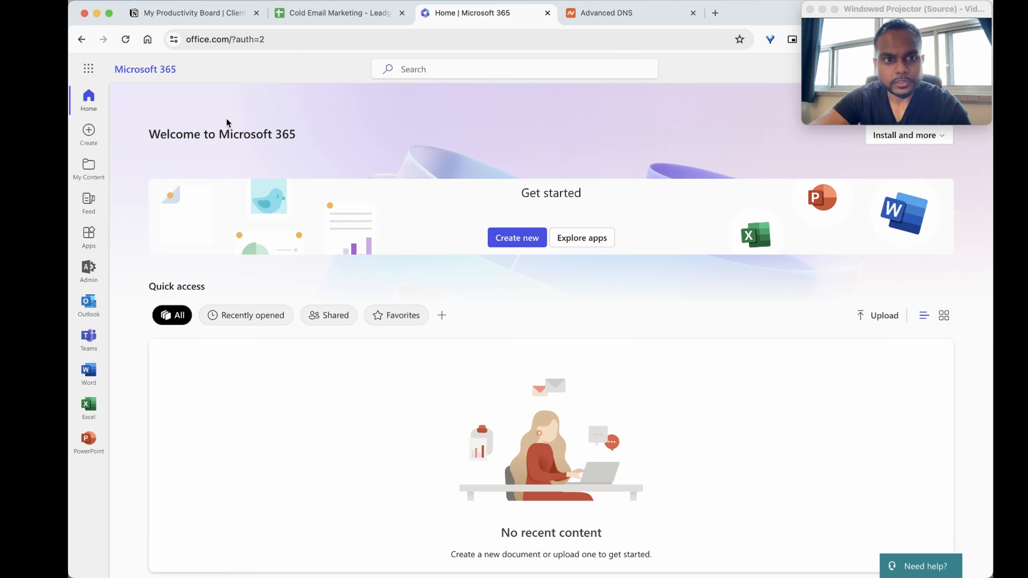
left_click(82, 277)
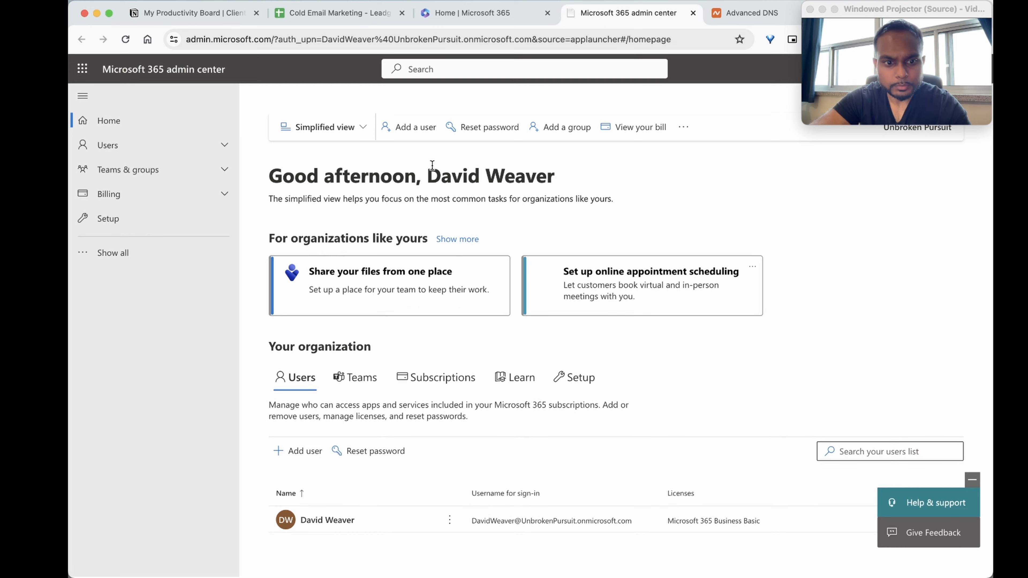
Search the admin center for 'domain', go to Domains and start Add domain
left_click(492, 73)
type("domain")
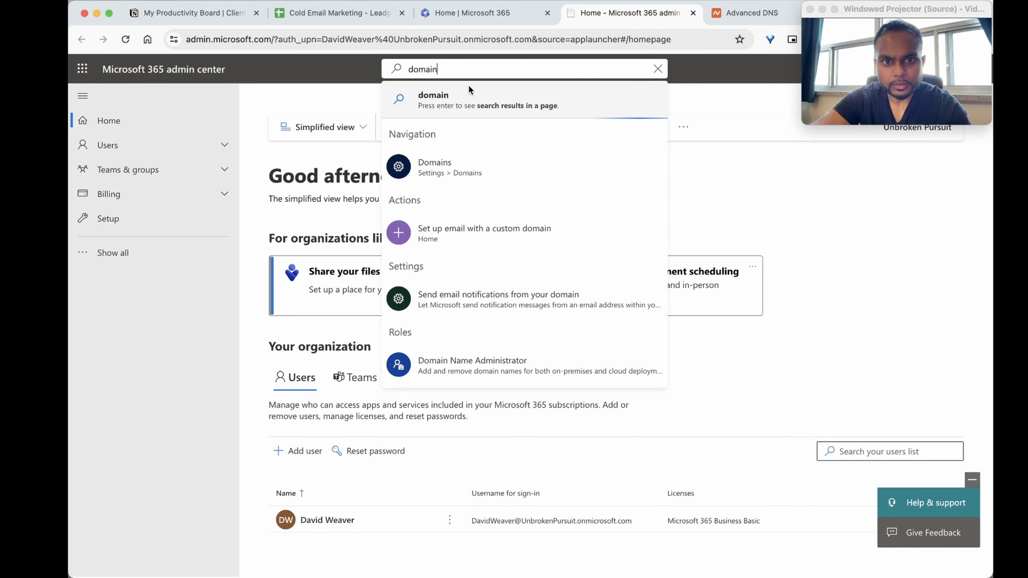
left_click(442, 171)
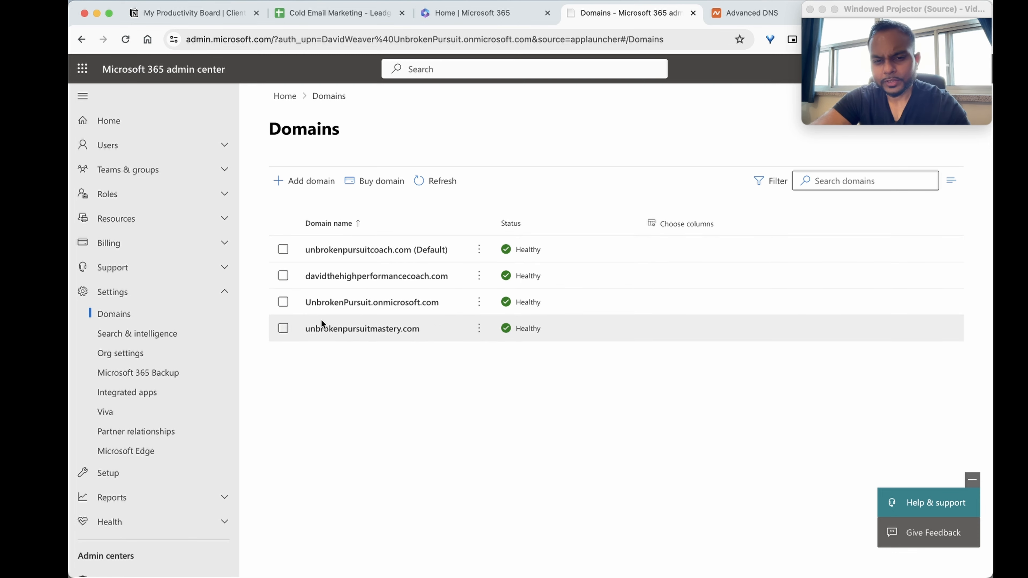
left_click(304, 186)
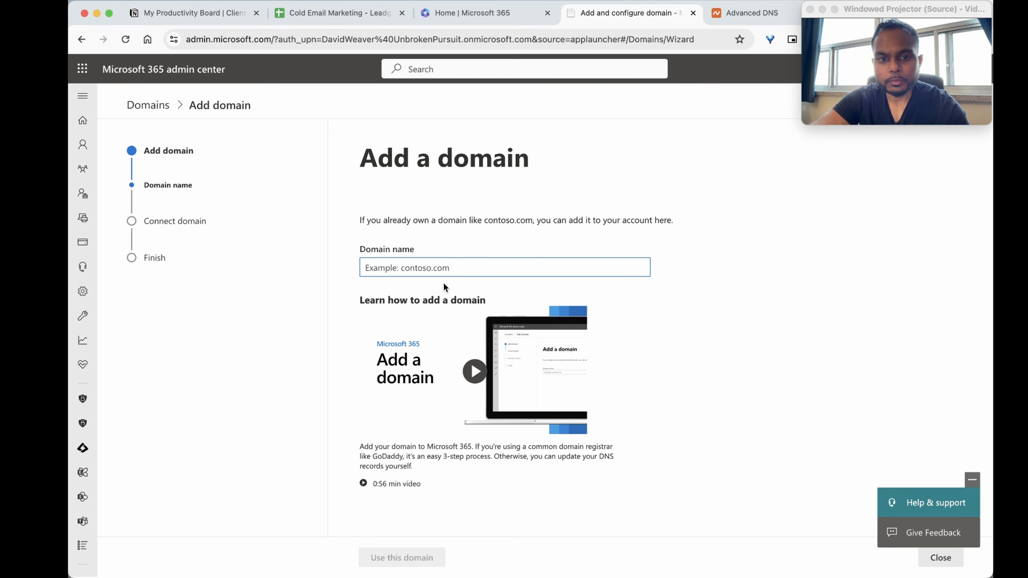
Add the high-performance-coach domain for TXT verification (MS=ms55345879), then go to Namecheap Advanced DNS
type("davidhighperformancecoach.com")
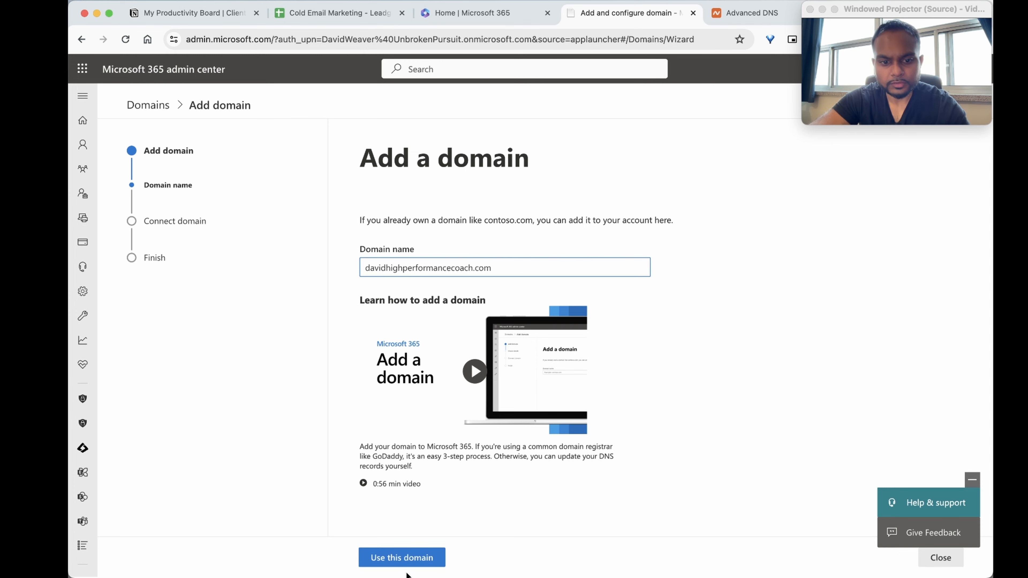
left_click(406, 561)
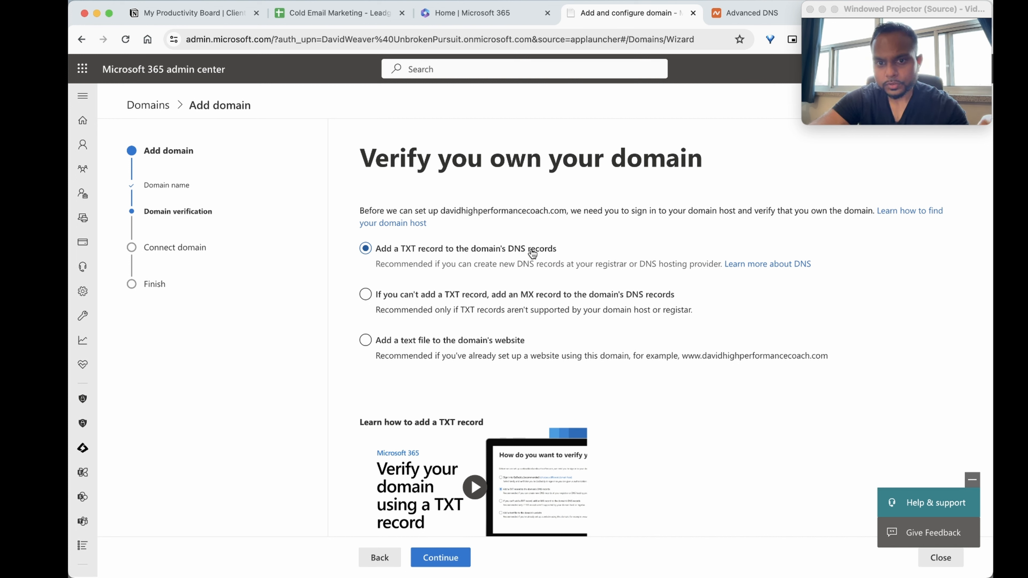
left_click(445, 553)
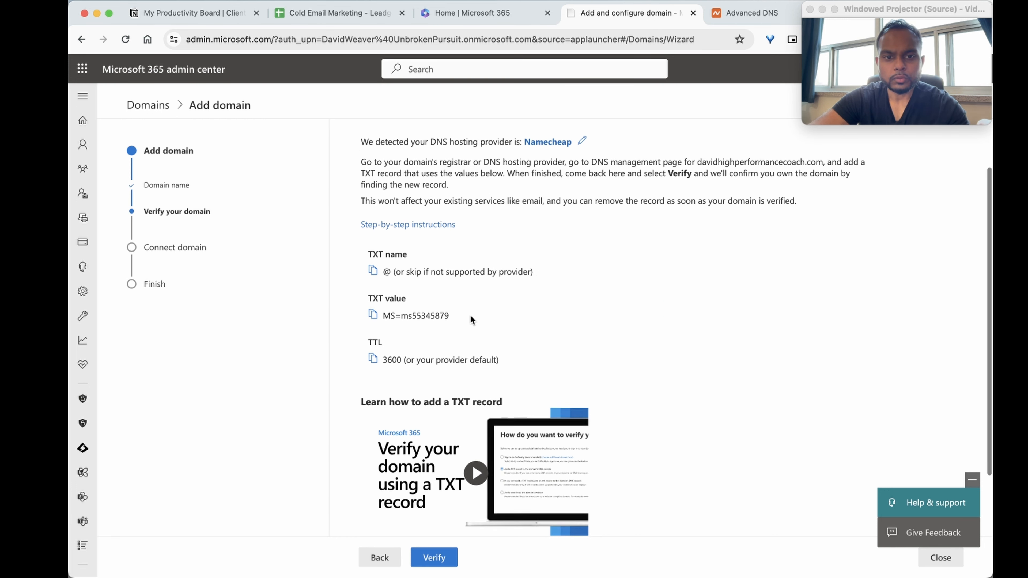
scroll(471, 319, "up", 2)
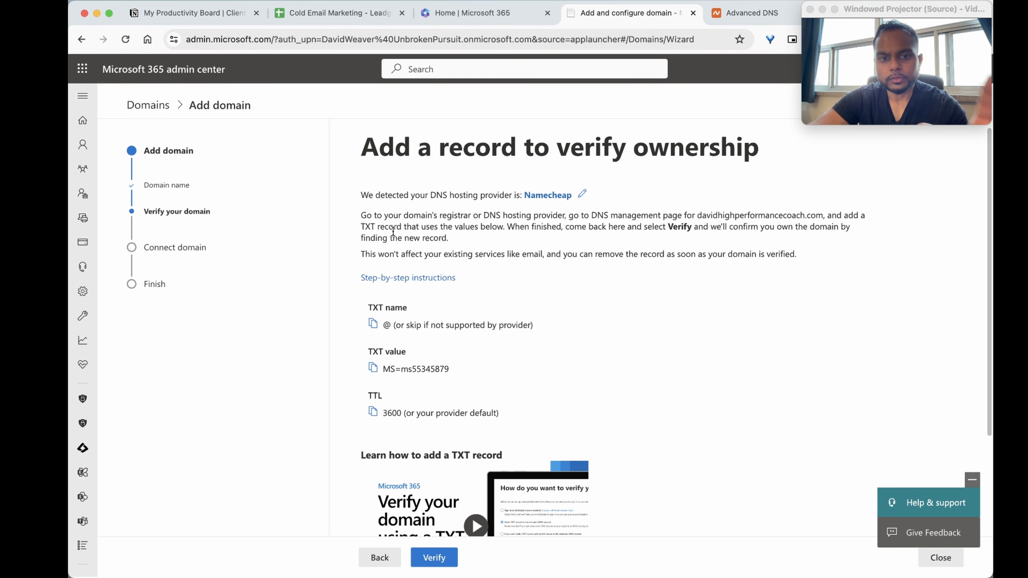
scroll(445, 274, "down", 1)
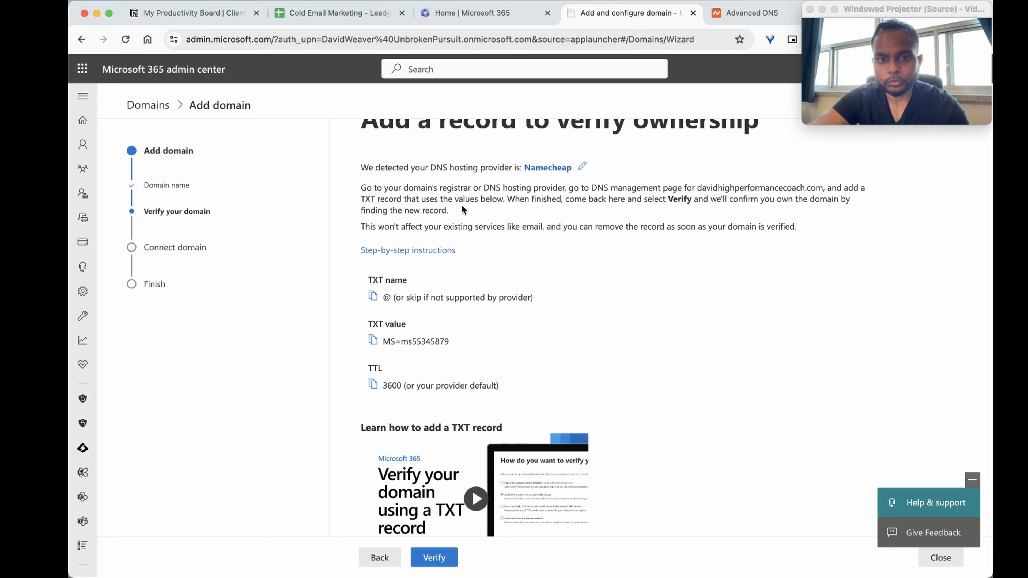
left_click(722, 17)
scroll(365, 163, "up", 7)
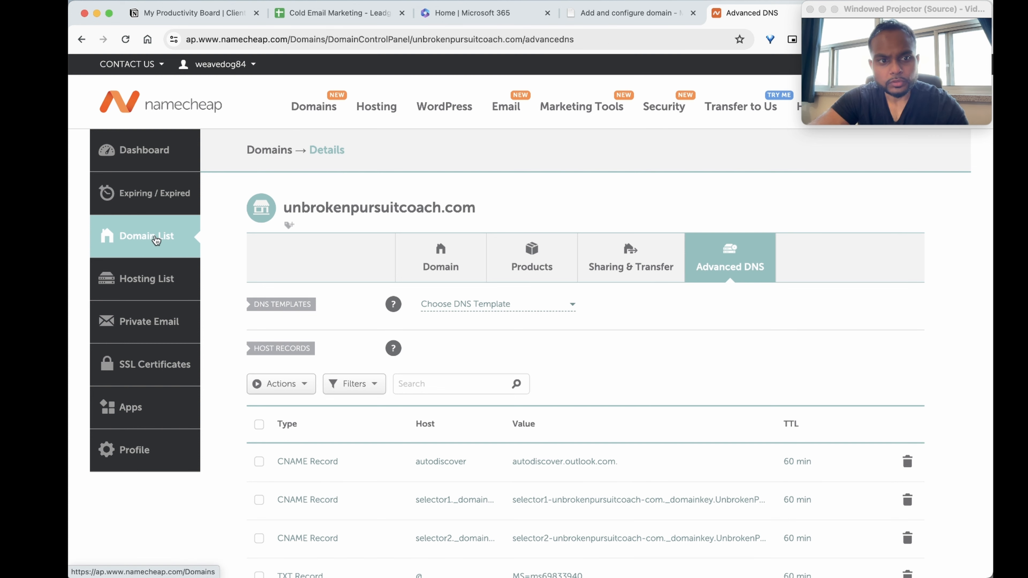
Find the high-performance-coach domain in Namecheap's Domain List and open its Advanced DNS settings
left_click(152, 239)
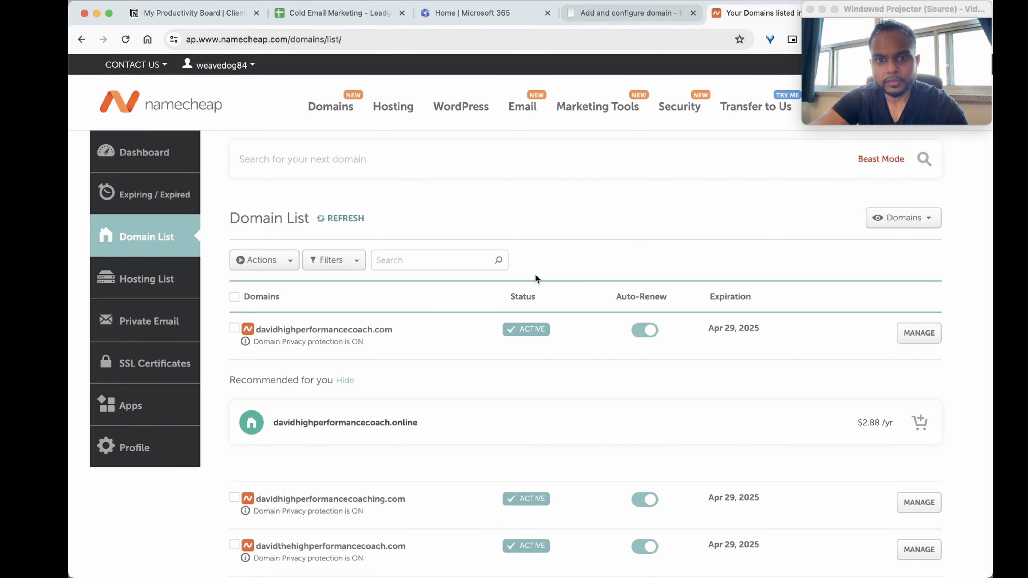
left_click(426, 260)
type("davidhighperformancecoach.com")
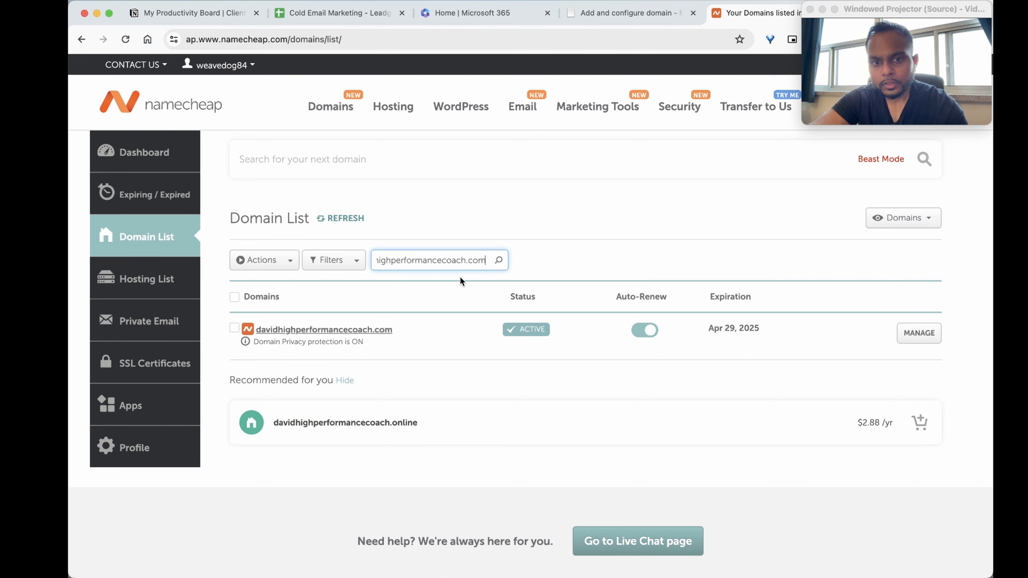
key("super+a")
key("BackSpace")
scroll(467, 335, "down", 5)
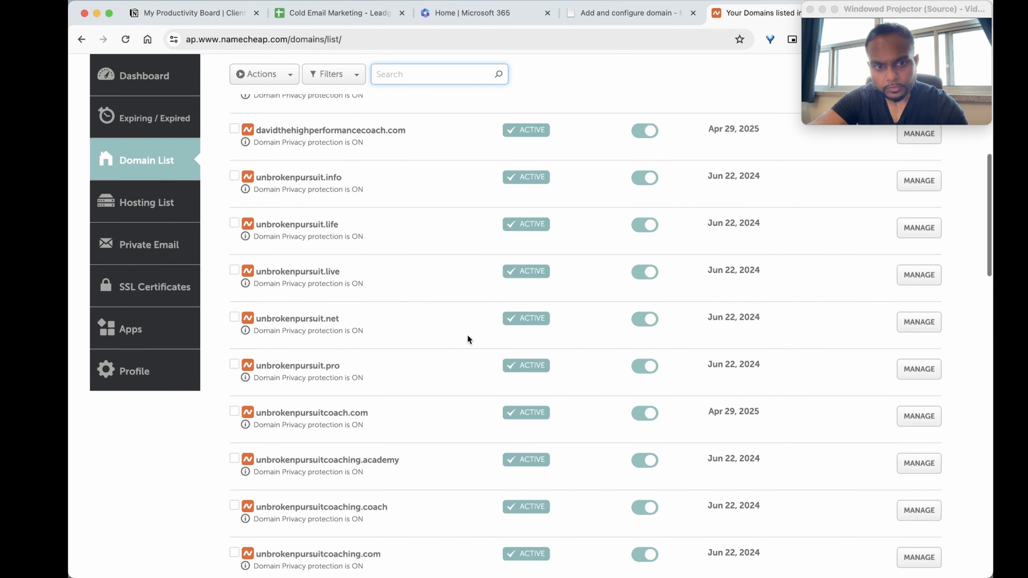
scroll(453, 291, "up", 5)
left_click(436, 261)
type("davidhighperformancecoach.com")
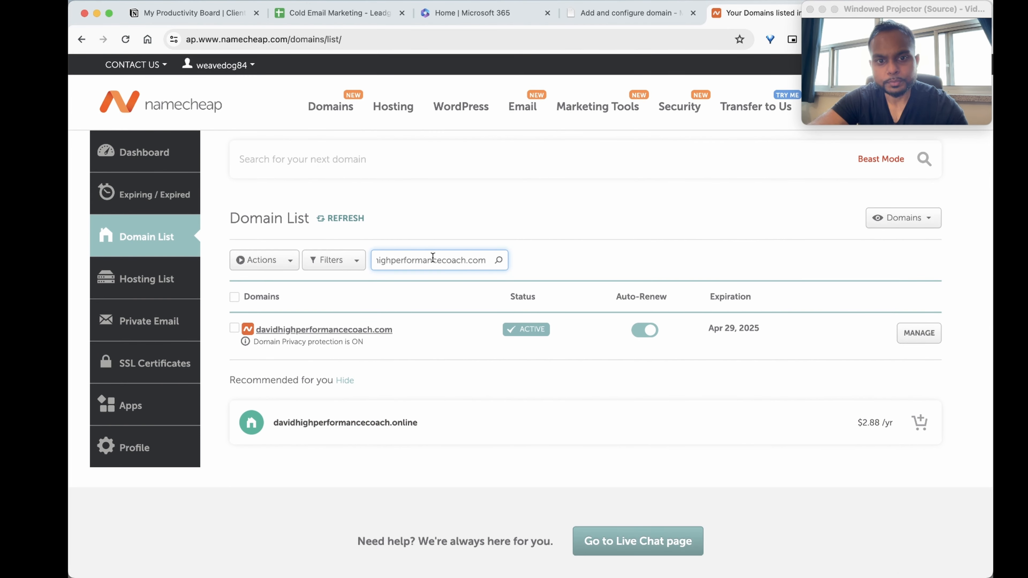
left_click(918, 332)
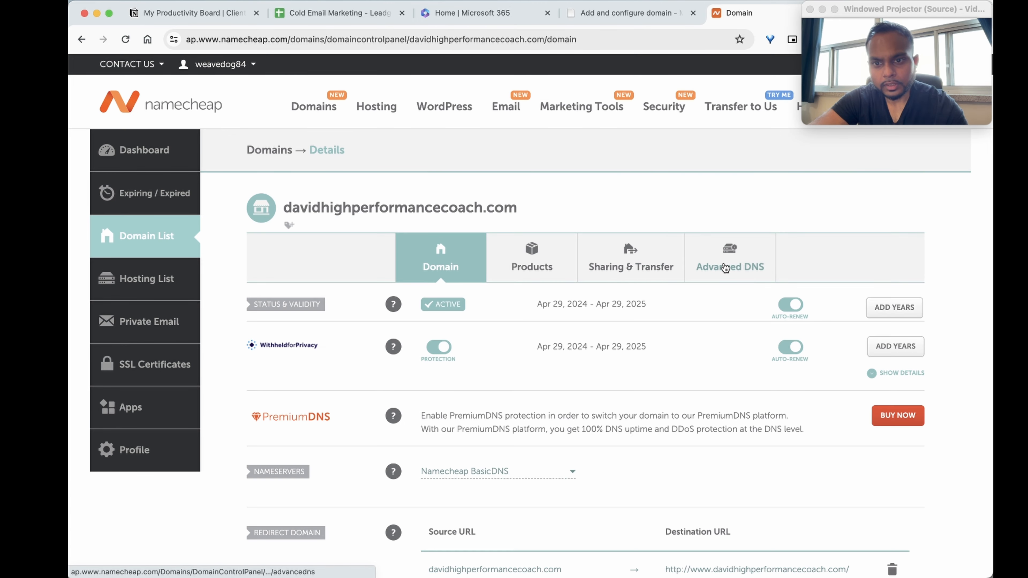
left_click(724, 267)
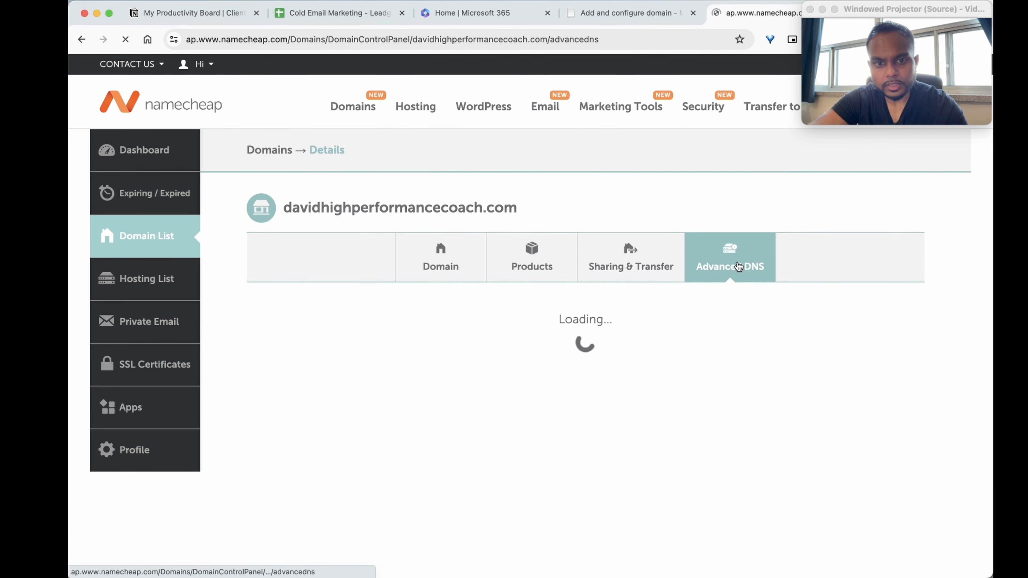
Set the domain's Mail Settings to No Email Service and save
scroll(577, 304, "down", 7)
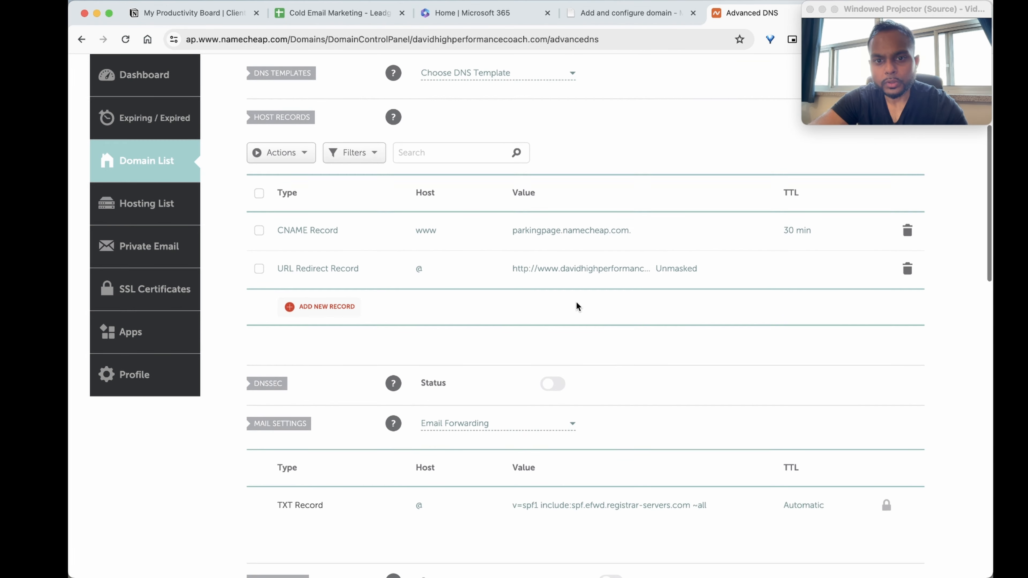
scroll(576, 303, "down", 2)
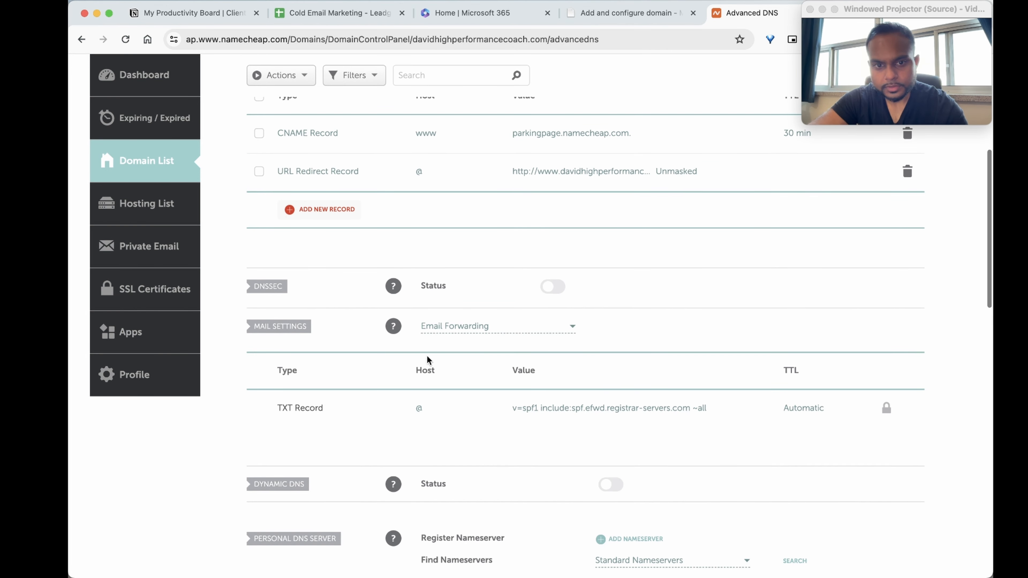
left_click(504, 331)
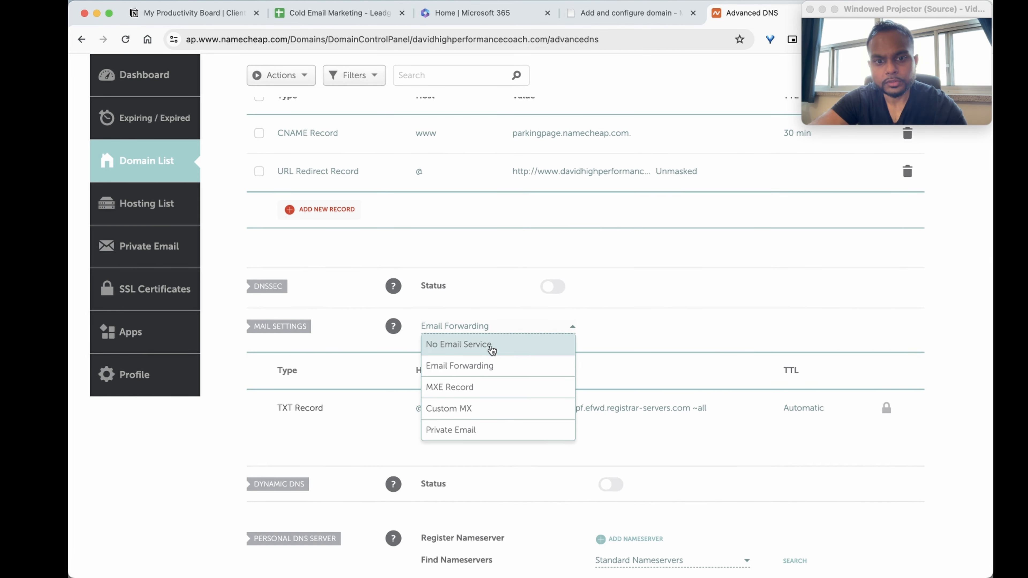
left_click(492, 344)
left_click(323, 366)
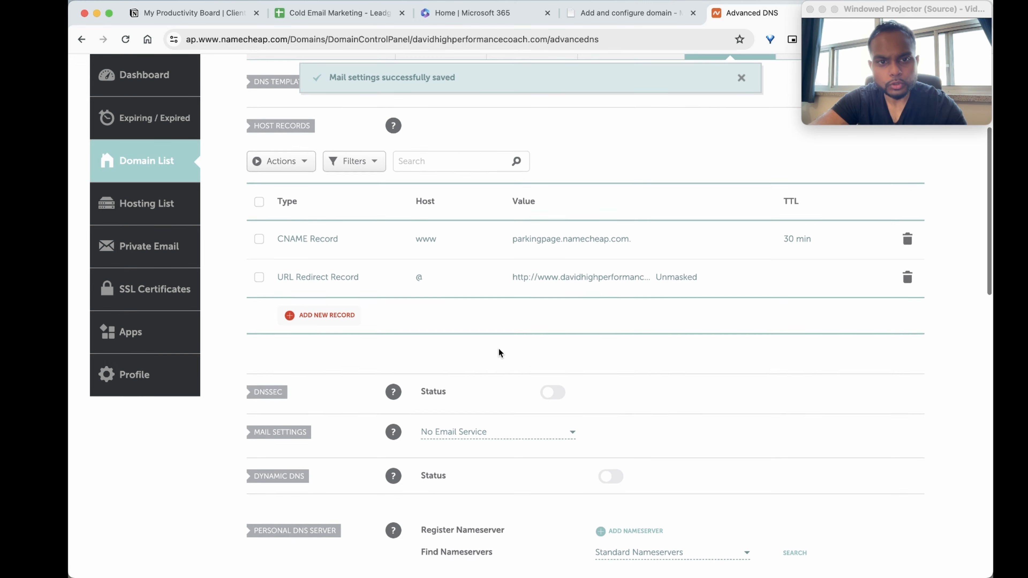
Copy the TXT record name from the Microsoft 365 verification step
left_click(603, 19)
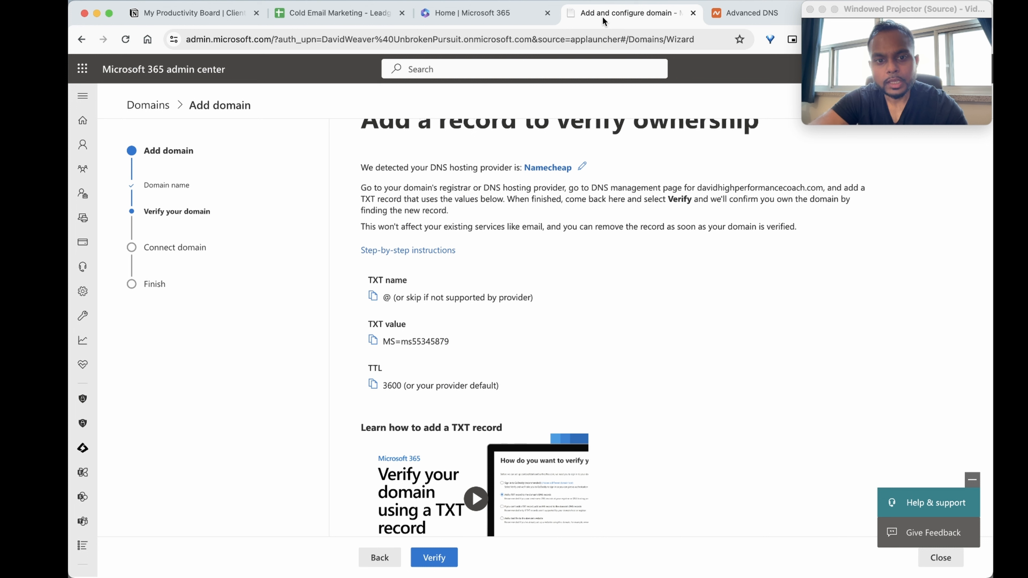
left_click(374, 300)
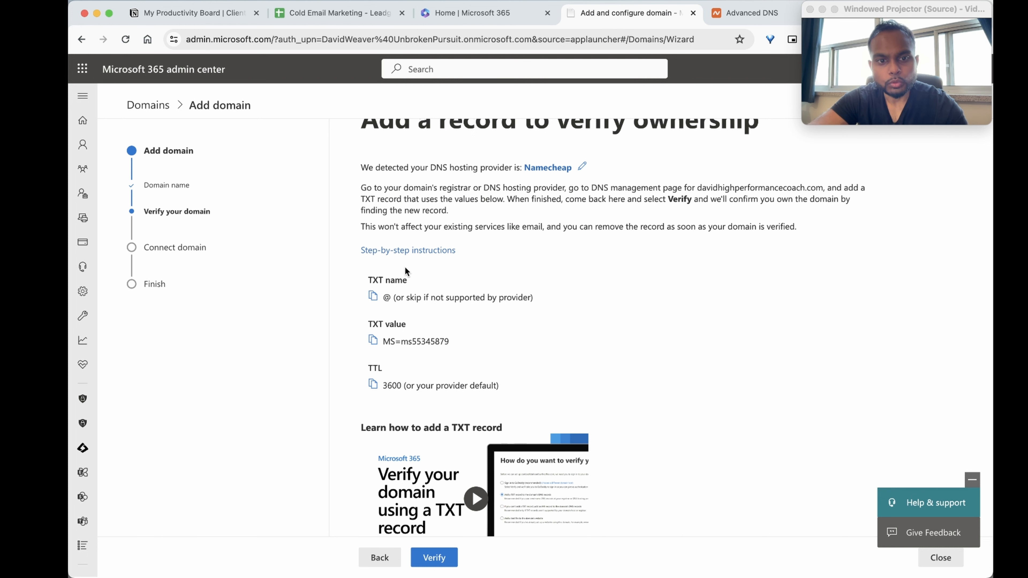
left_click(749, 13)
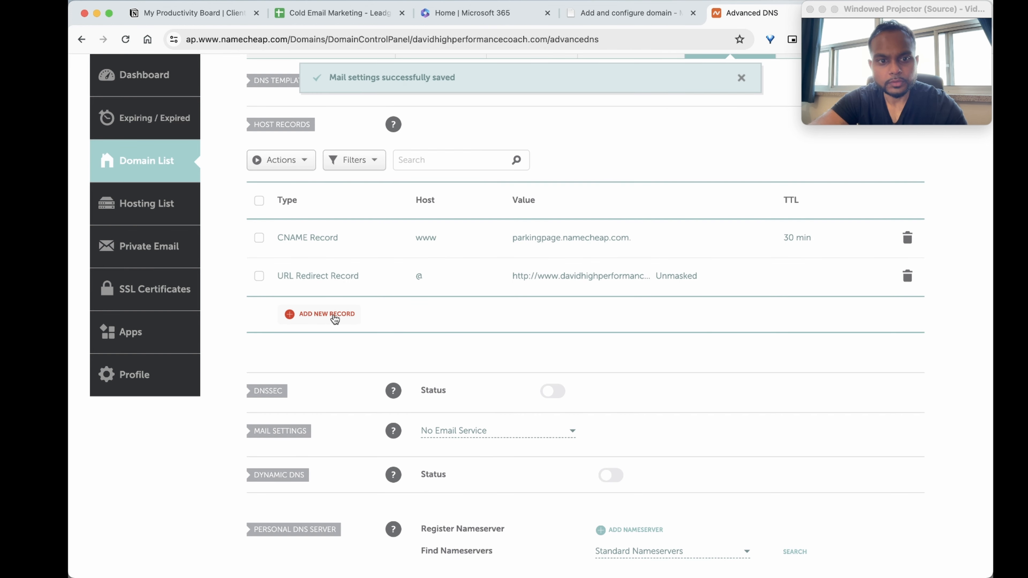
Add a new TXT host record in Namecheap with host @
left_click(333, 319)
scroll(335, 322, "down", 3)
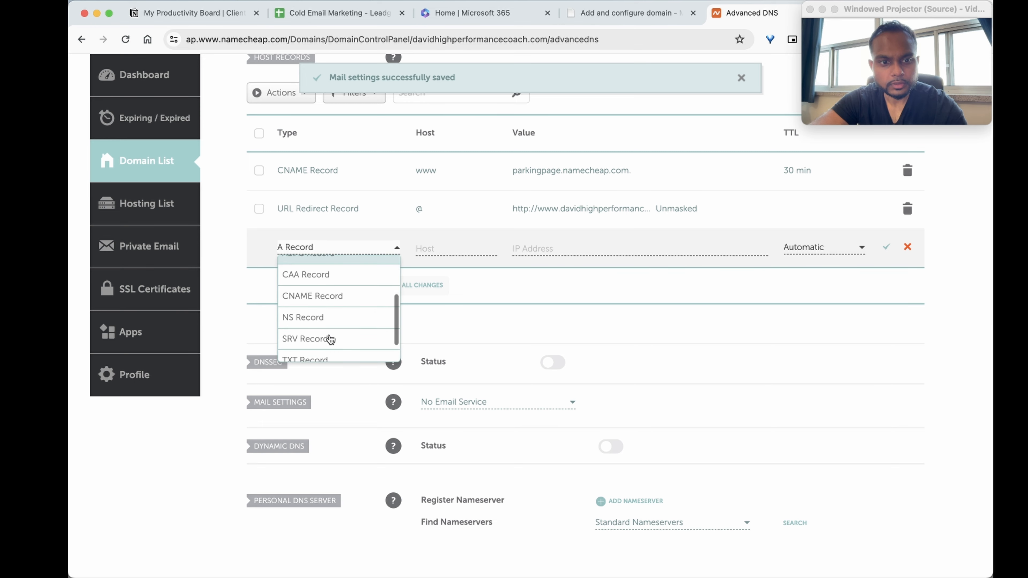
scroll(336, 324, "down", 1)
left_click(235, 326)
scroll(278, 235, "up", 1)
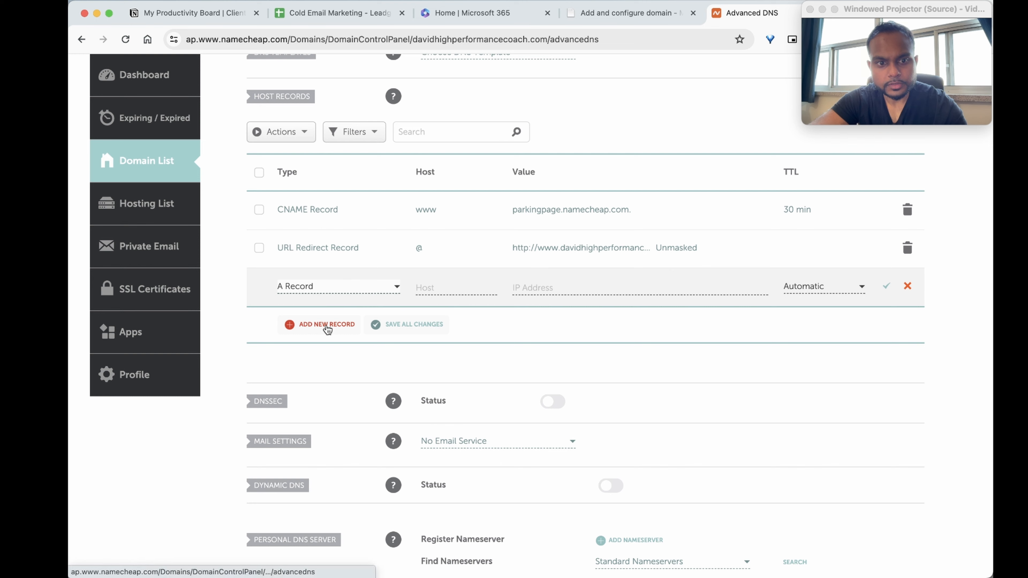
left_click(330, 287)
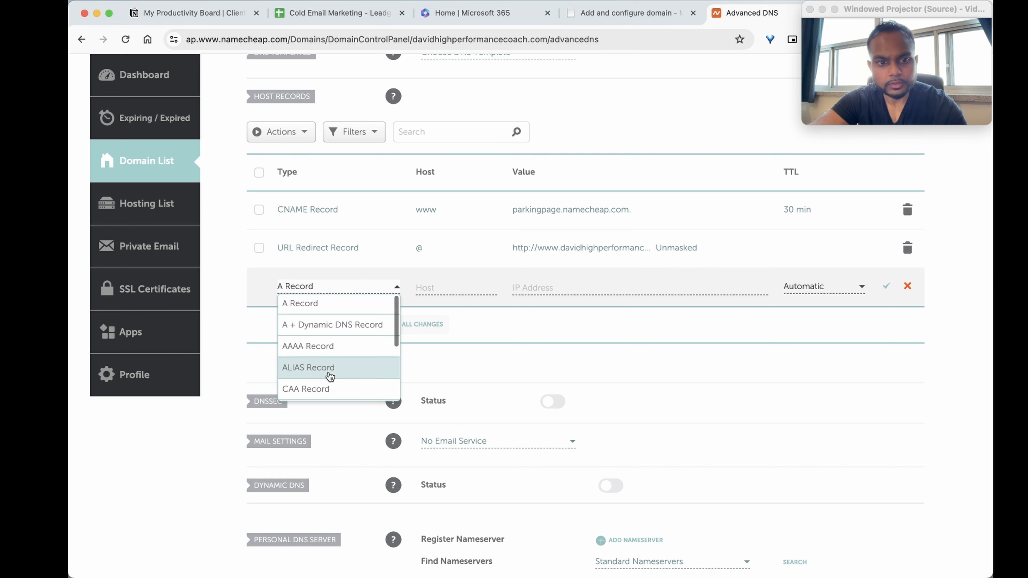
scroll(320, 377, "down", 2)
scroll(317, 388, "down", 1)
left_click(317, 389)
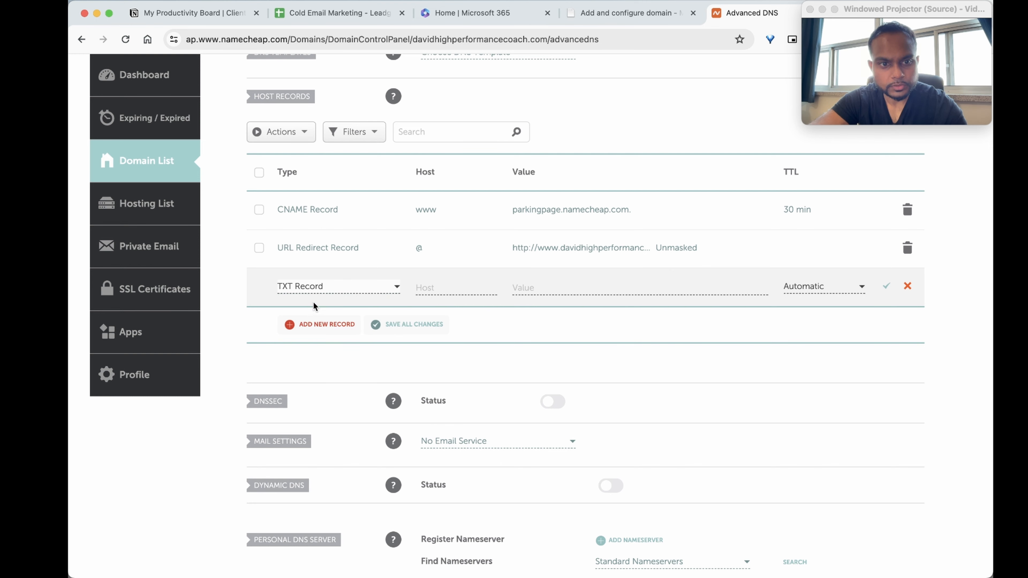
left_click(437, 287)
type("@")
key("Tab")
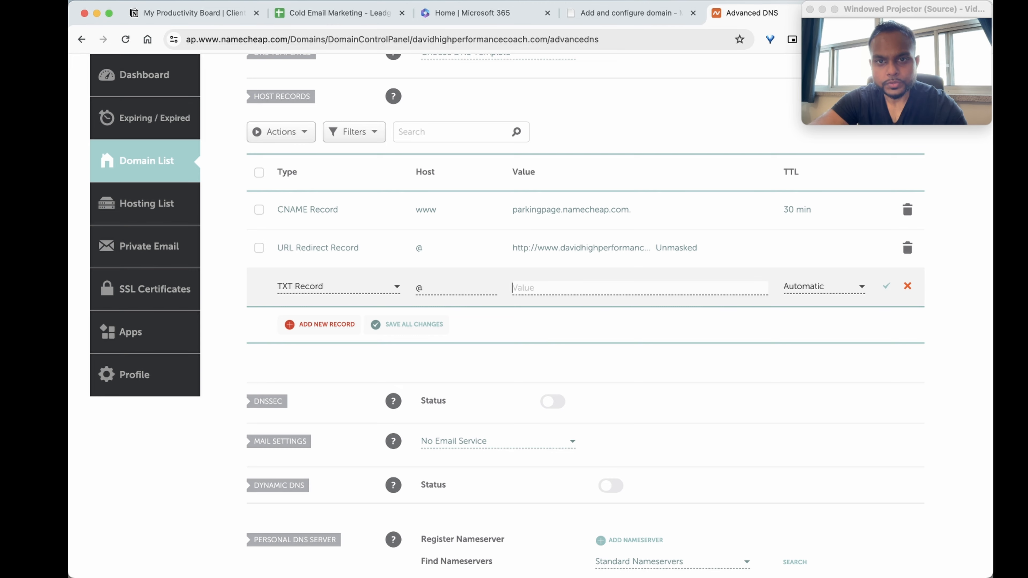
Give the TXT record value MS=ms55345879 and a 60 min TTL, and save it
left_click(614, 16)
left_click(373, 341)
left_click(747, 13)
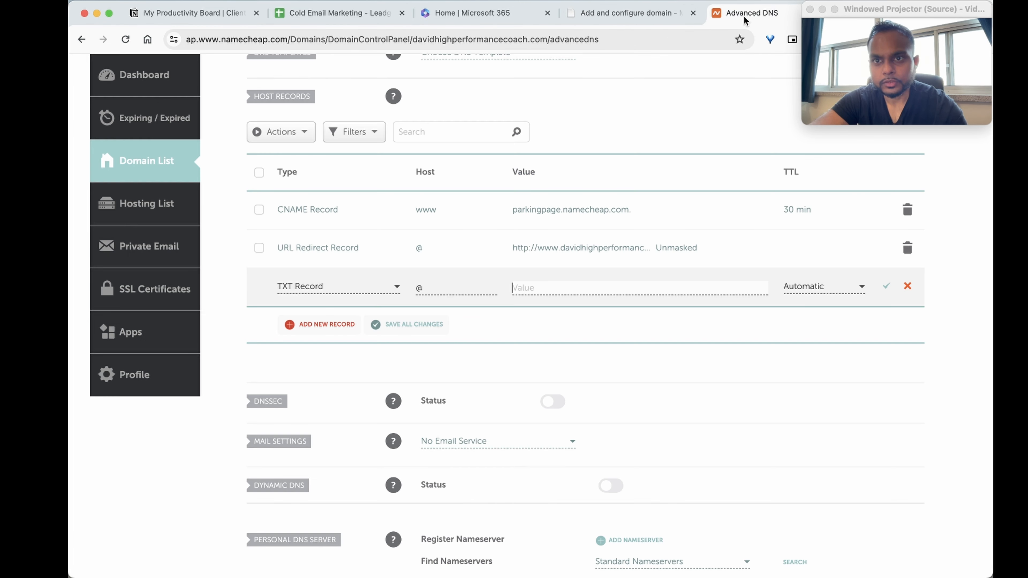
key("super+v")
left_click(826, 286)
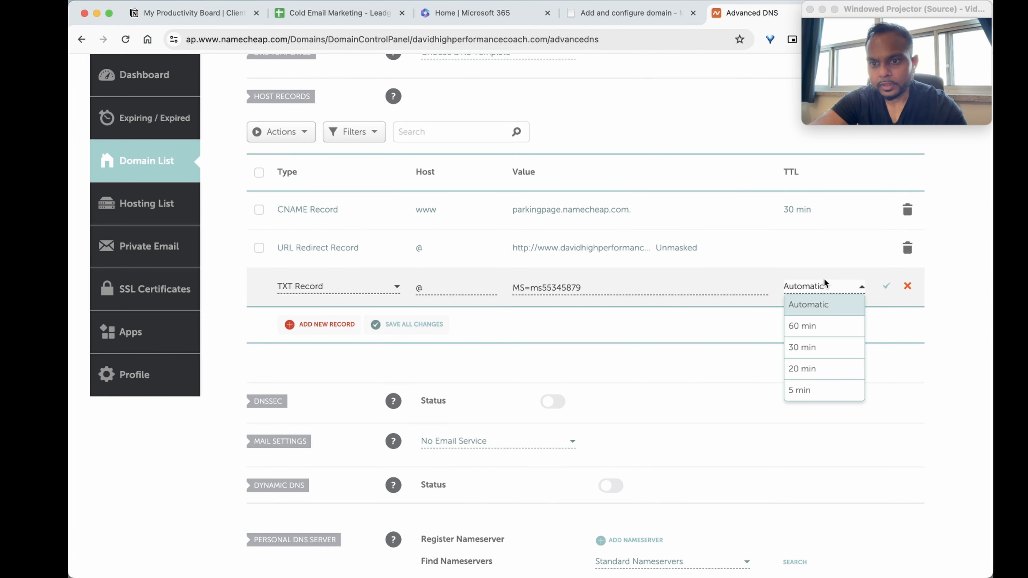
left_click(818, 326)
left_click(660, 13)
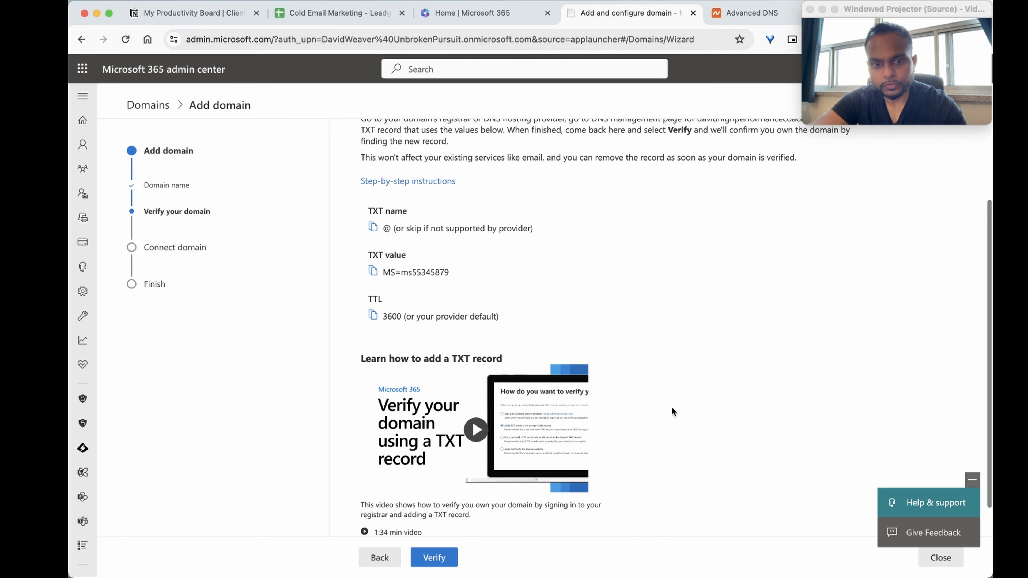
scroll(399, 320, "down", 1)
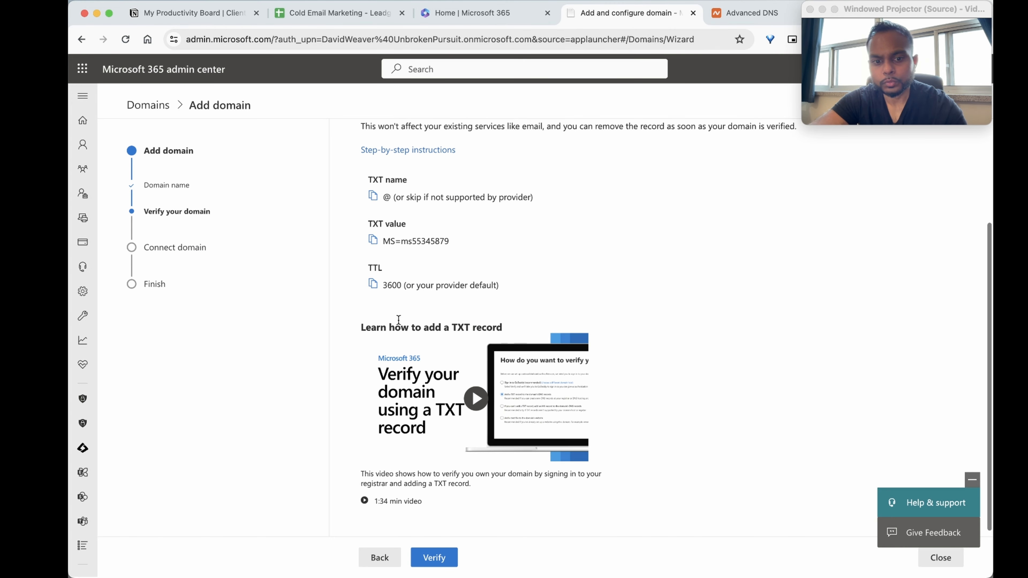
left_click(749, 12)
left_click(885, 288)
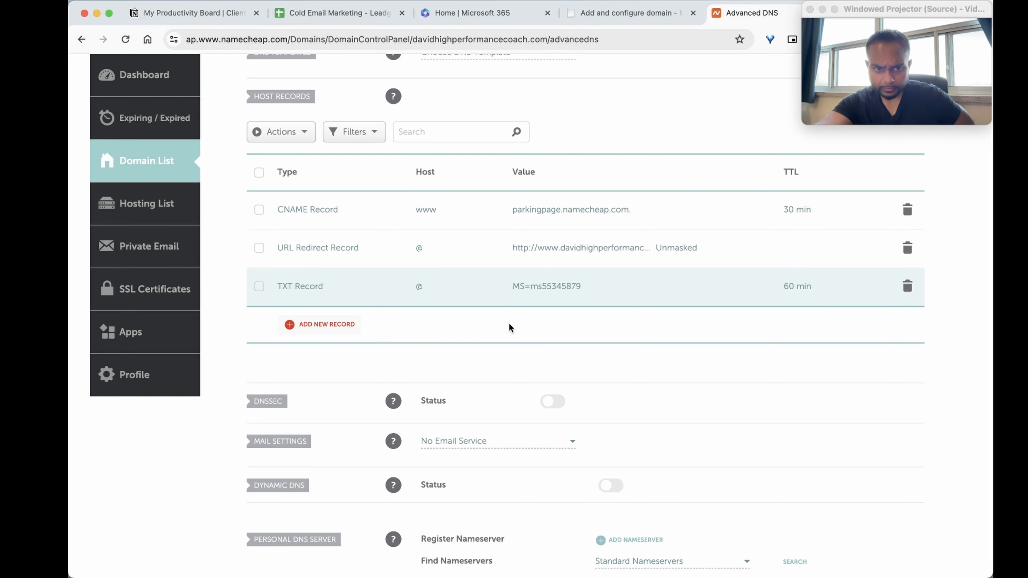
Back in the Microsoft 365 domain wizard, verify ownership of the domain
scroll(509, 327, "down", 5)
scroll(509, 324, "up", 5)
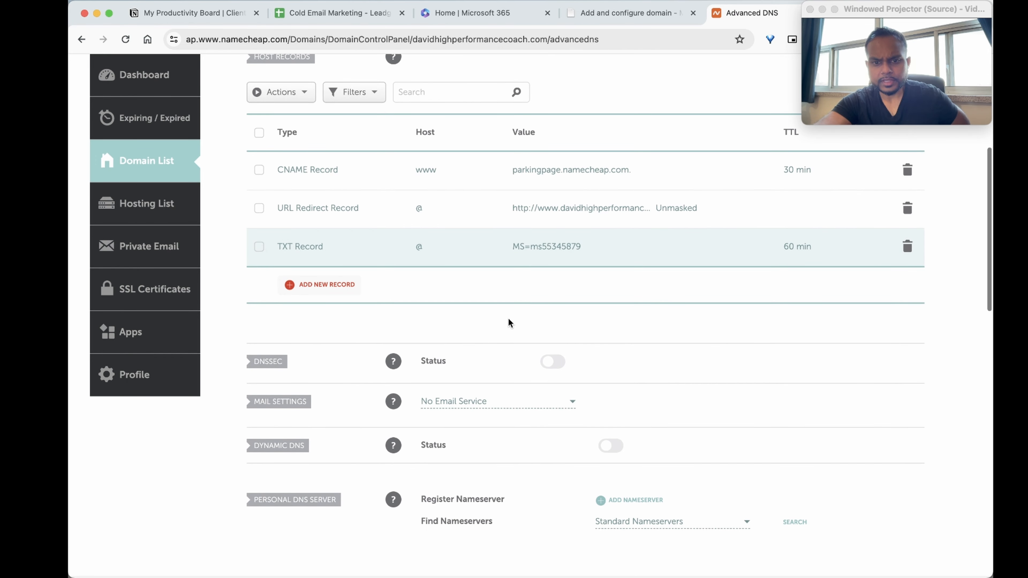
scroll(508, 322, "up", 3)
left_click(627, 13)
scroll(421, 186, "down", 1)
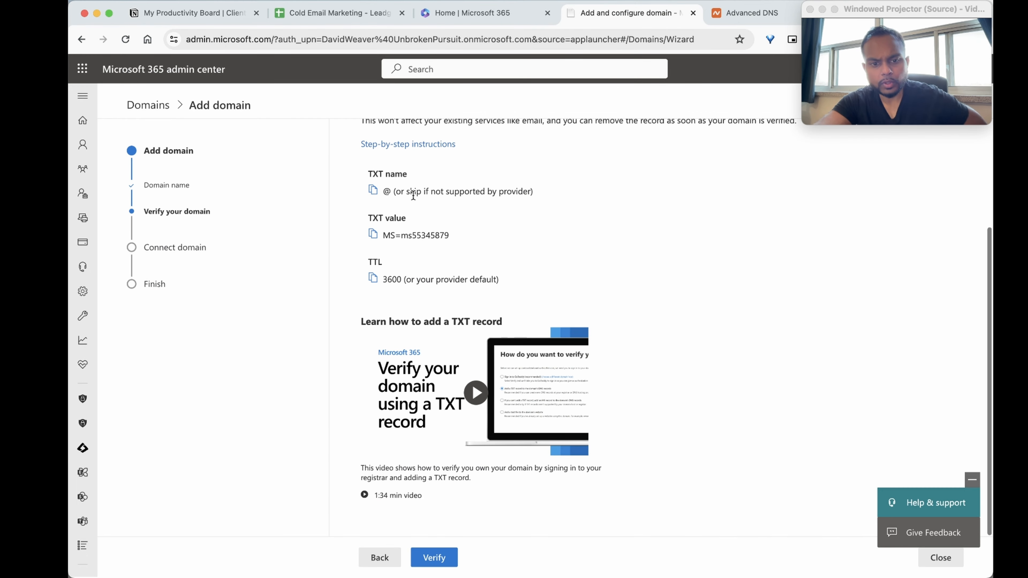
left_click(443, 557)
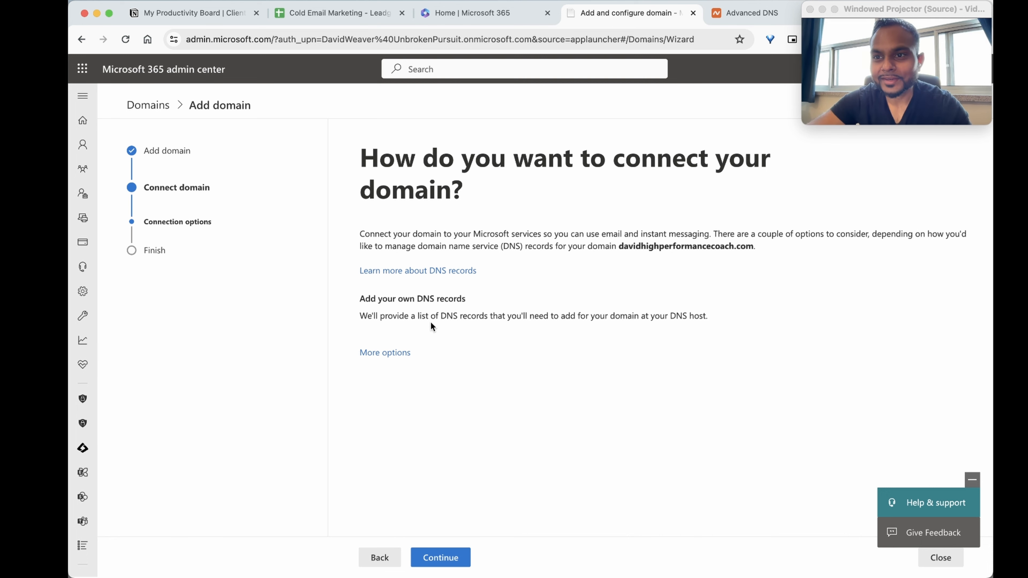
Continue past domain verification to adding your own DNS records
left_click(435, 560)
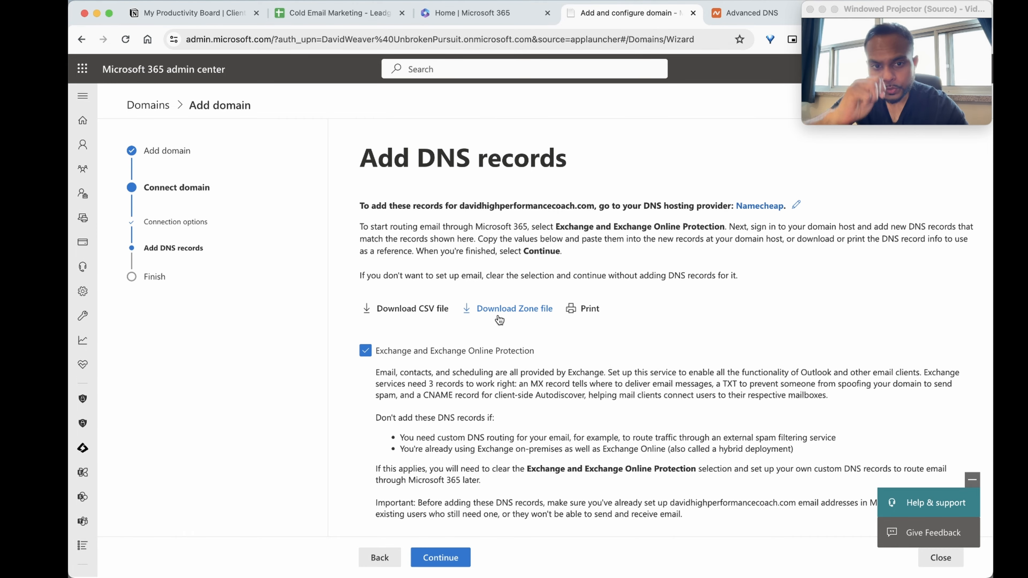
scroll(499, 318, "down", 5)
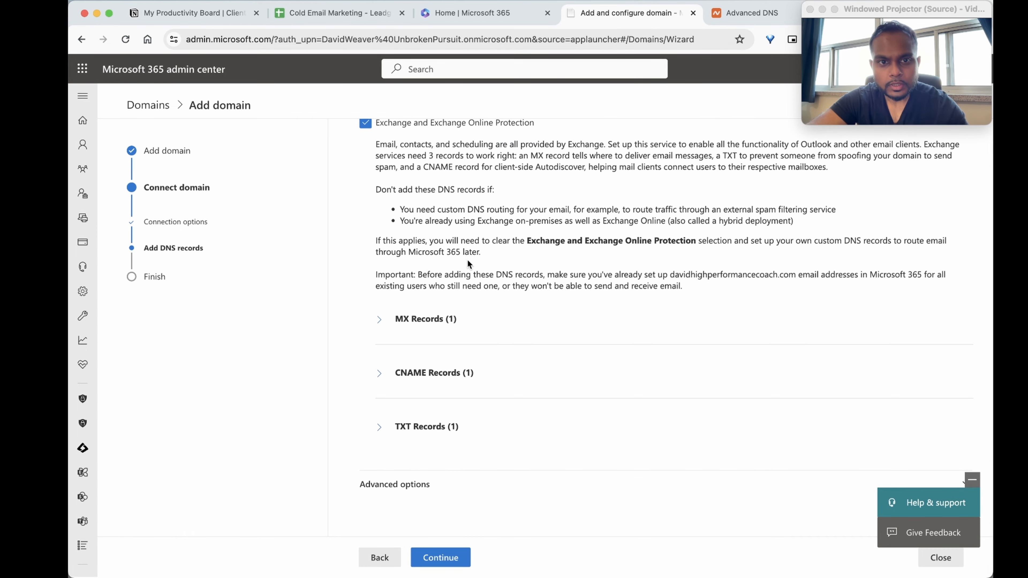
scroll(465, 251, "up", 5)
scroll(445, 324, "down", 5)
scroll(407, 320, "up", 5)
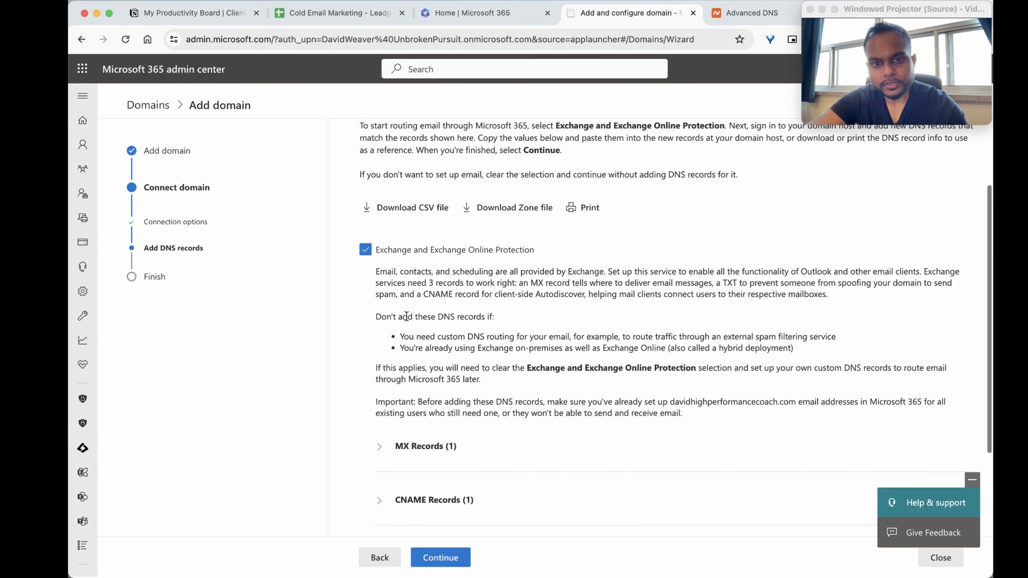
scroll(408, 320, "down", 5)
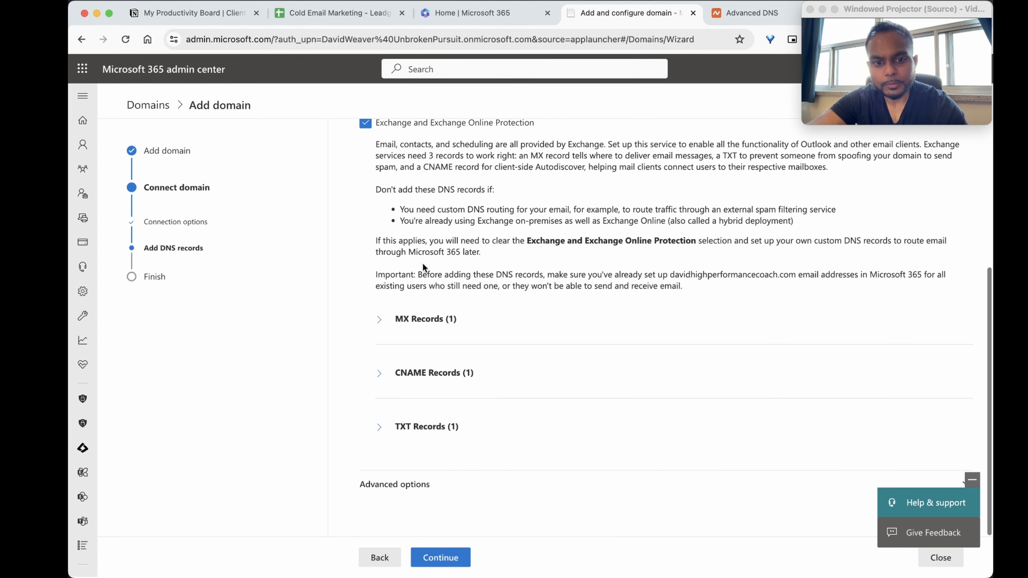
Copy the expected MX record's mail server address and return to Namecheap's DNS page
left_click(380, 320)
scroll(383, 320, "down", 2)
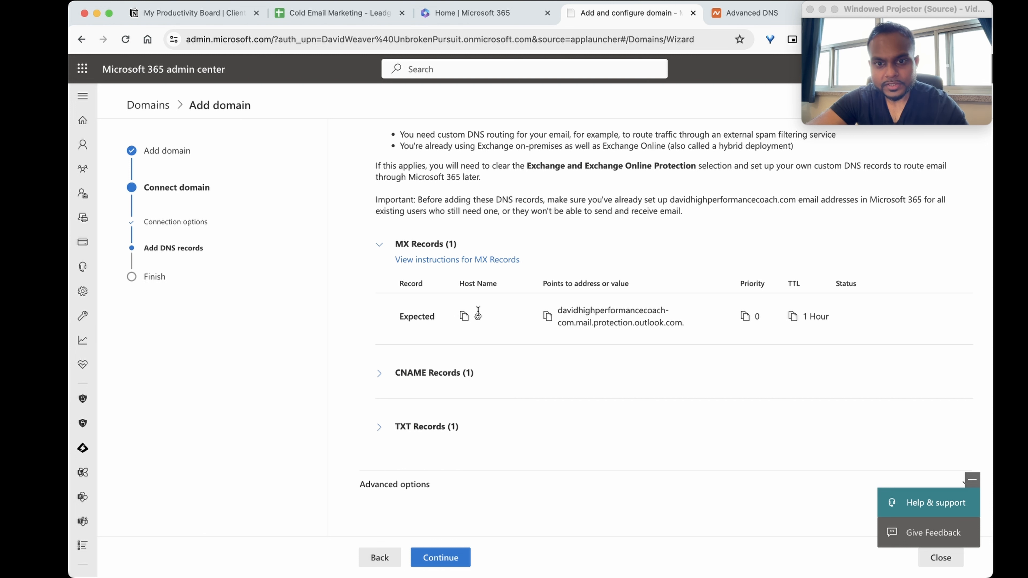
left_click(551, 317)
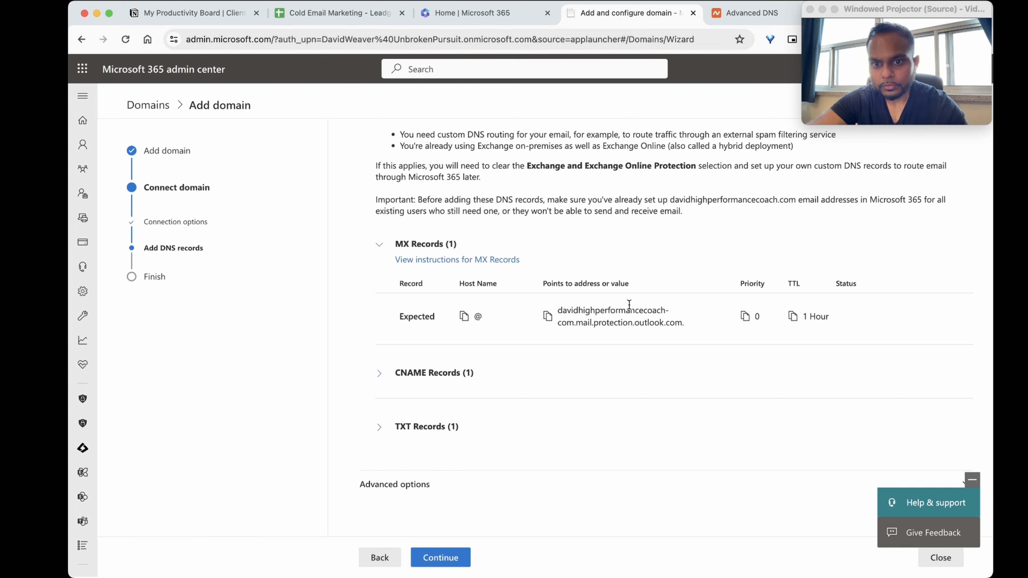
left_click(735, 12)
scroll(405, 438, "down", 3)
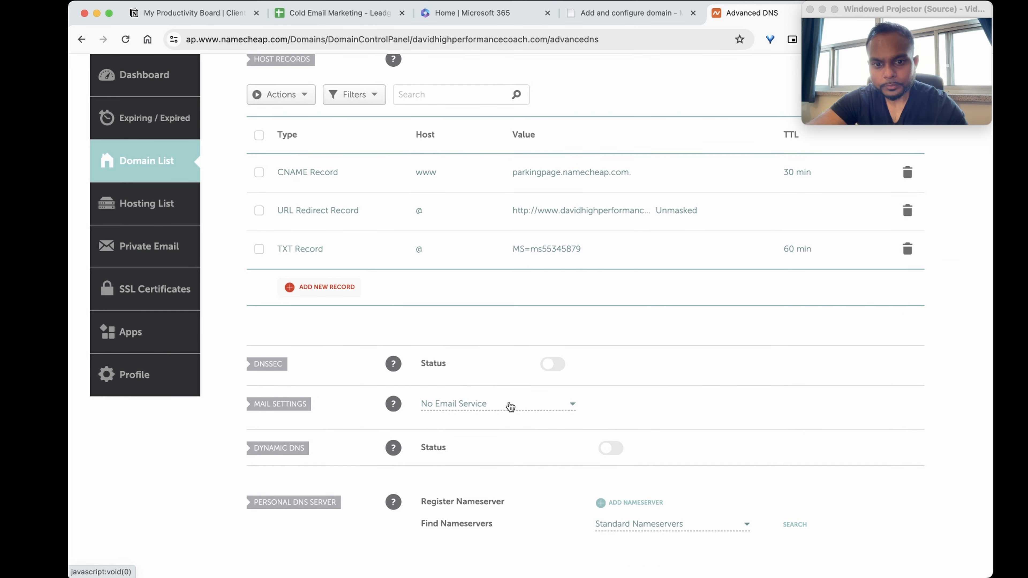
Switch Mail Settings to Custom MX with host @, the pasted Microsoft mail server and priority 0
left_click(568, 409)
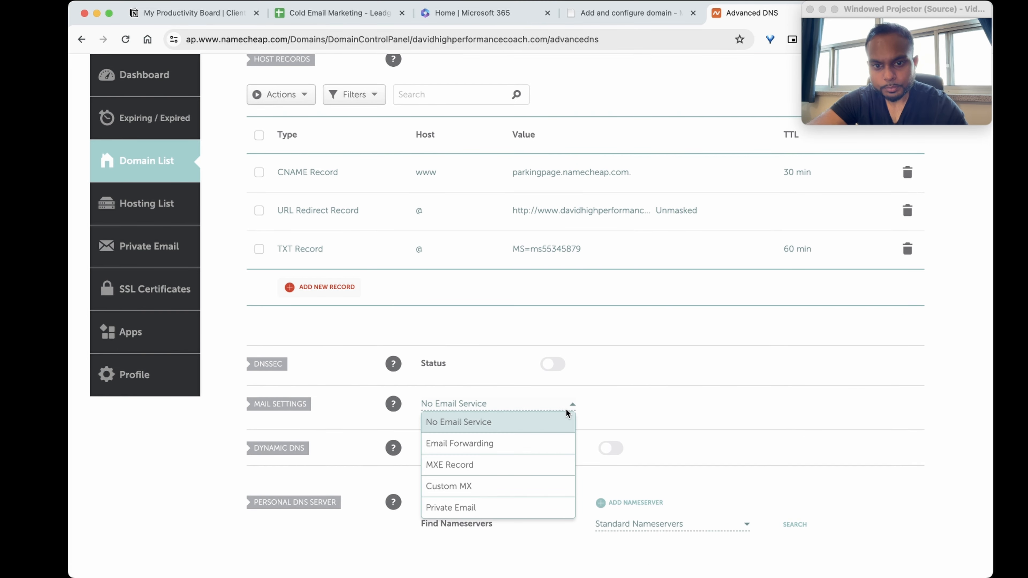
left_click(514, 487)
scroll(369, 466, "down", 3)
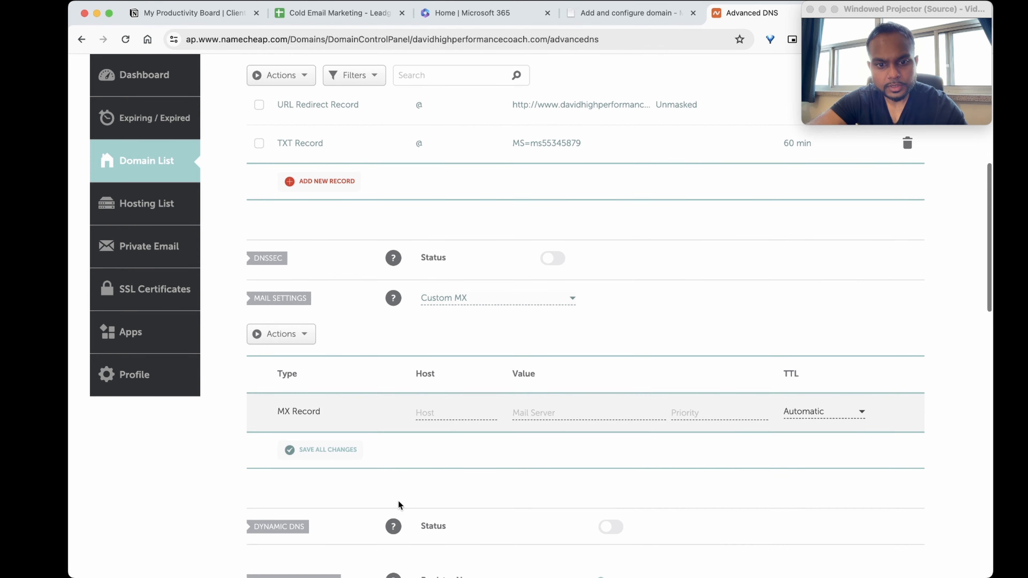
left_click(449, 413)
left_click(467, 460)
left_click(545, 413)
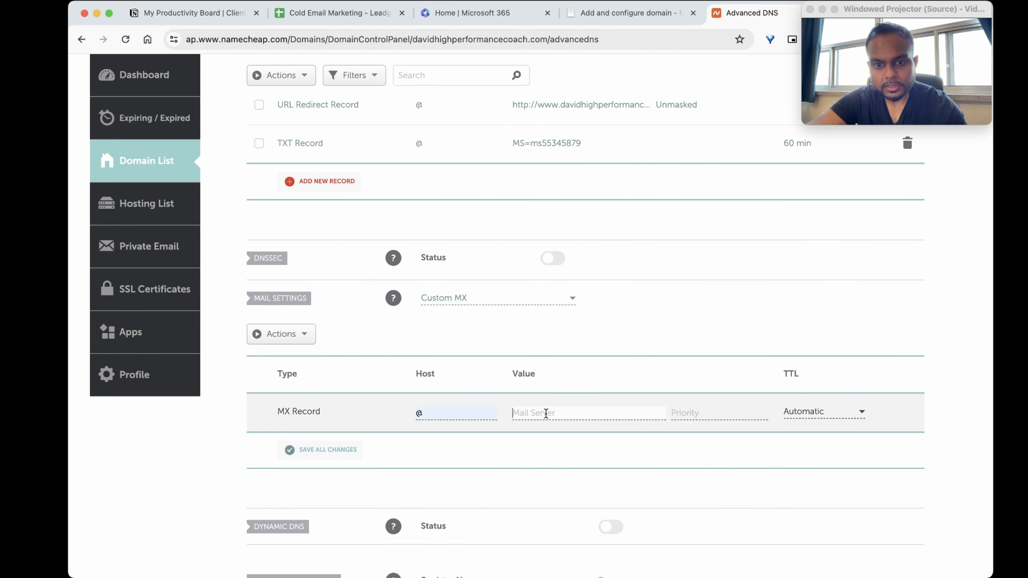
key("super+v")
left_click(690, 413)
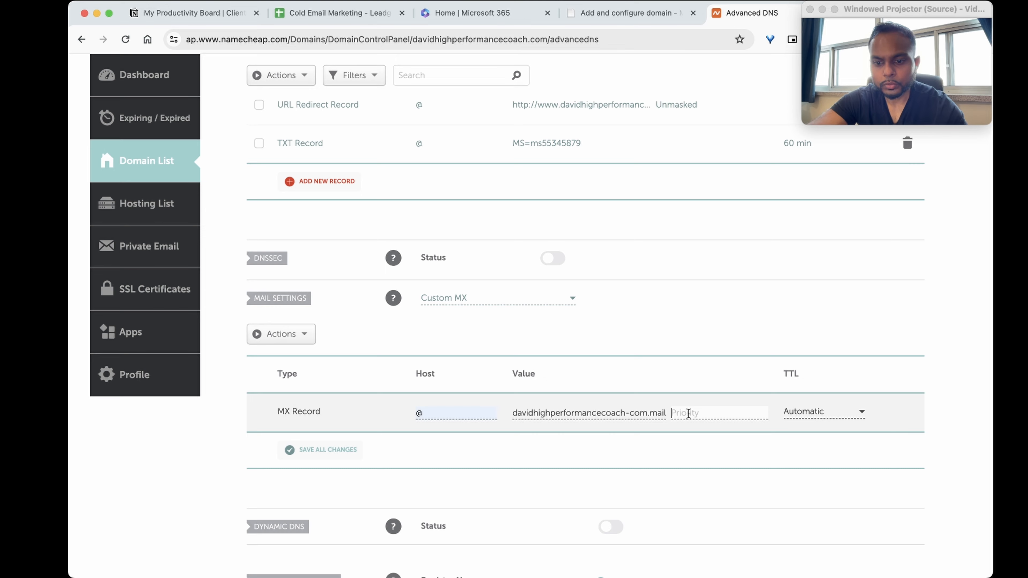
type("0")
Give the MX record a 60 min TTL, as Microsoft 365 expects, and save it
left_click(652, 14)
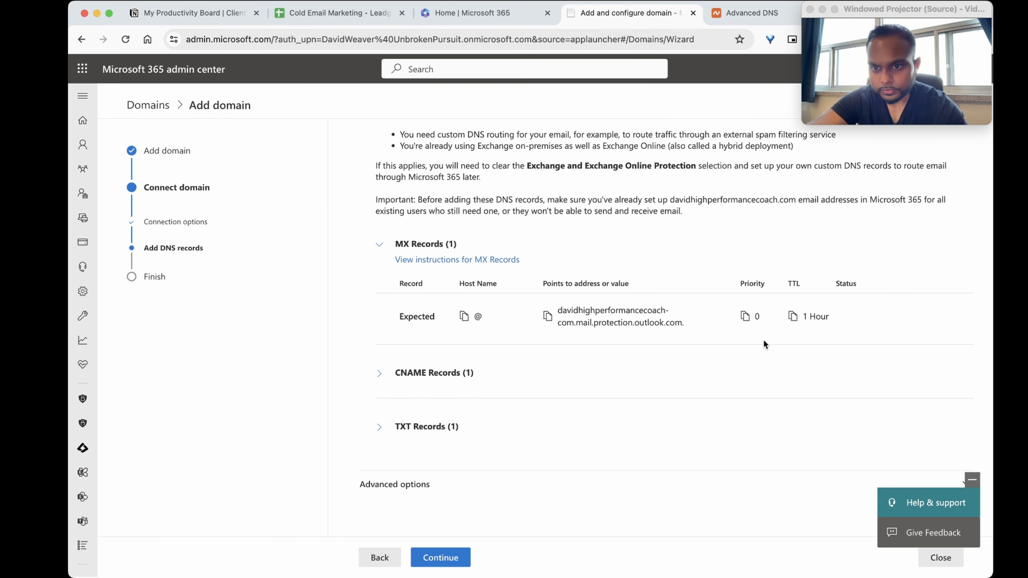
left_click(752, 12)
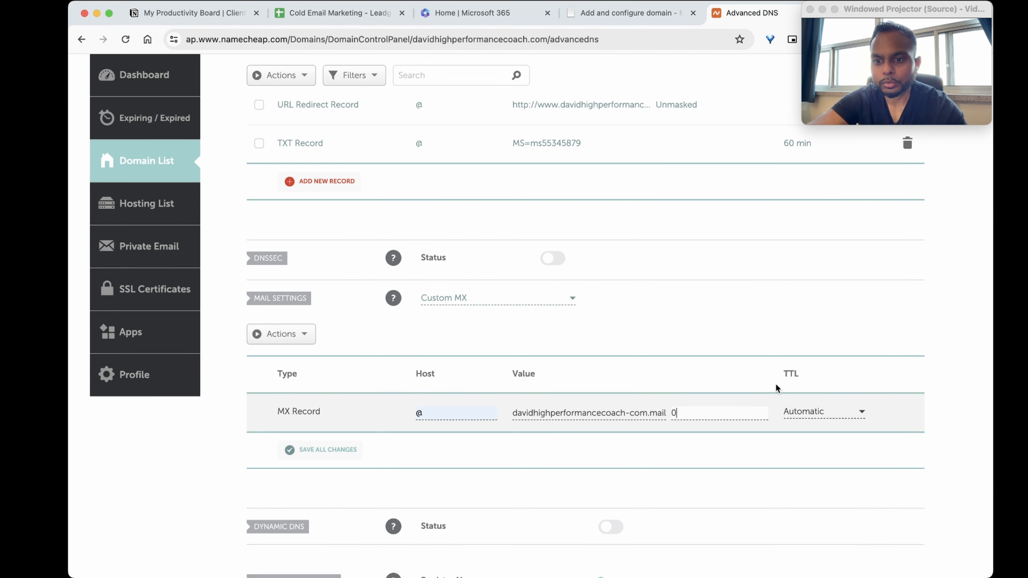
left_click(799, 411)
left_click(799, 451)
left_click(322, 449)
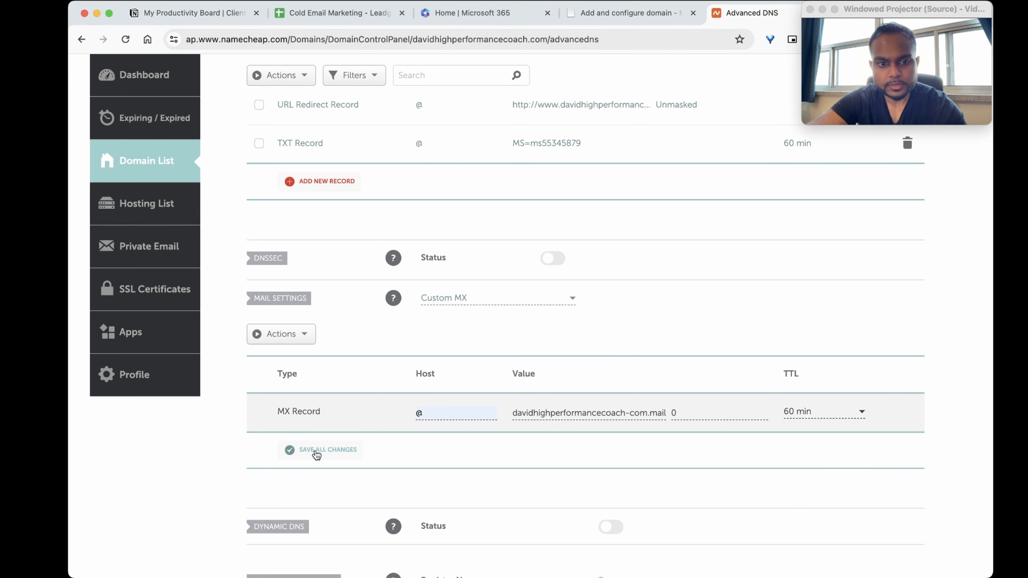
Copy the expected CNAME host name autodiscover from Microsoft 365 for use in Namecheap
left_click(626, 13)
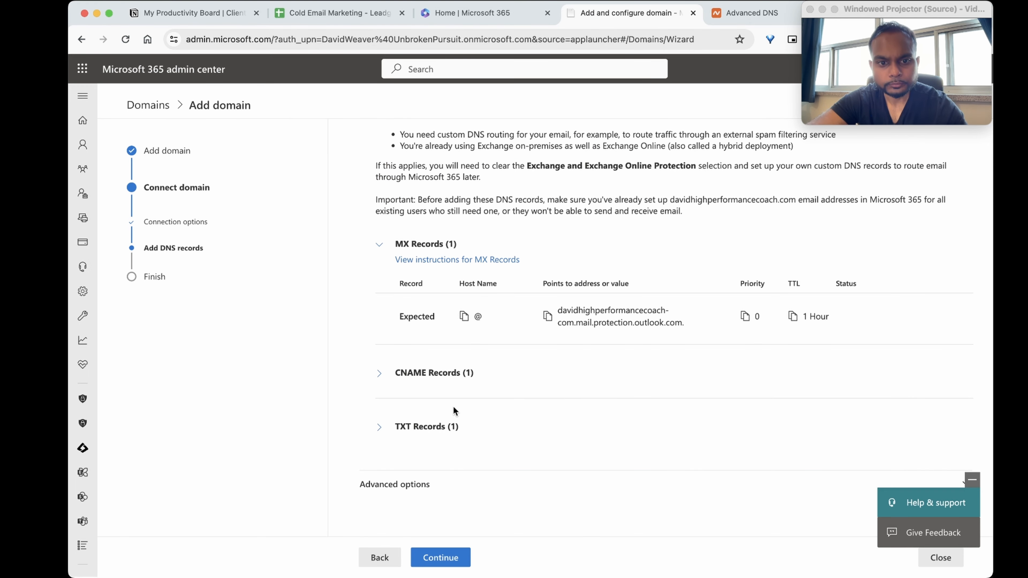
left_click(382, 374)
scroll(384, 378, "down", 3)
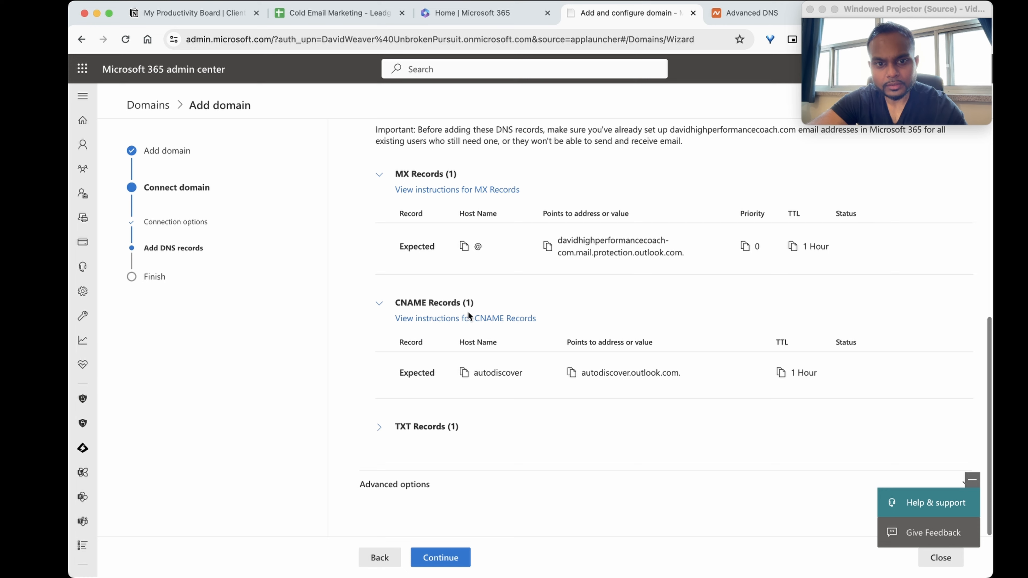
left_click(462, 374)
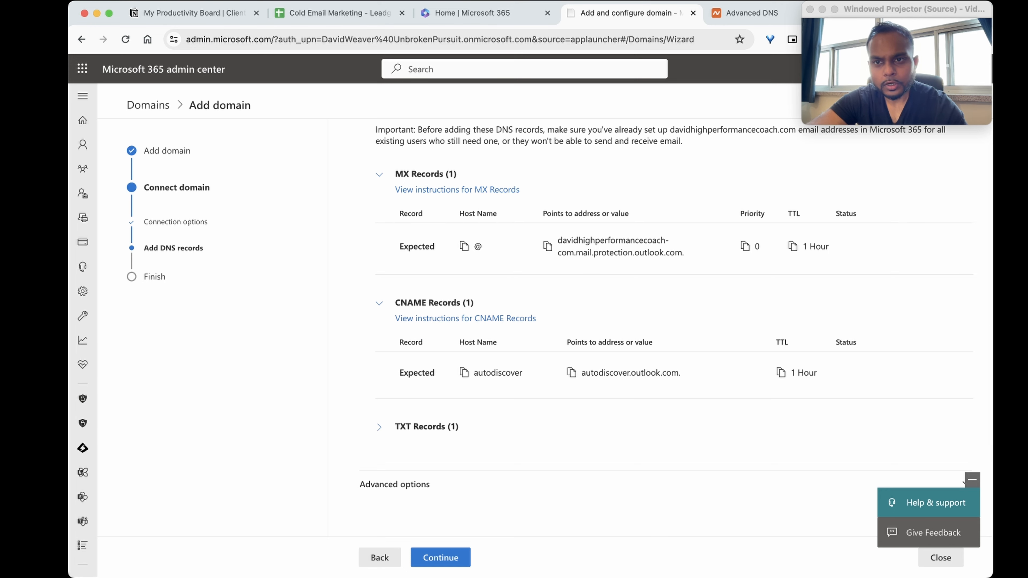
left_click(746, 12)
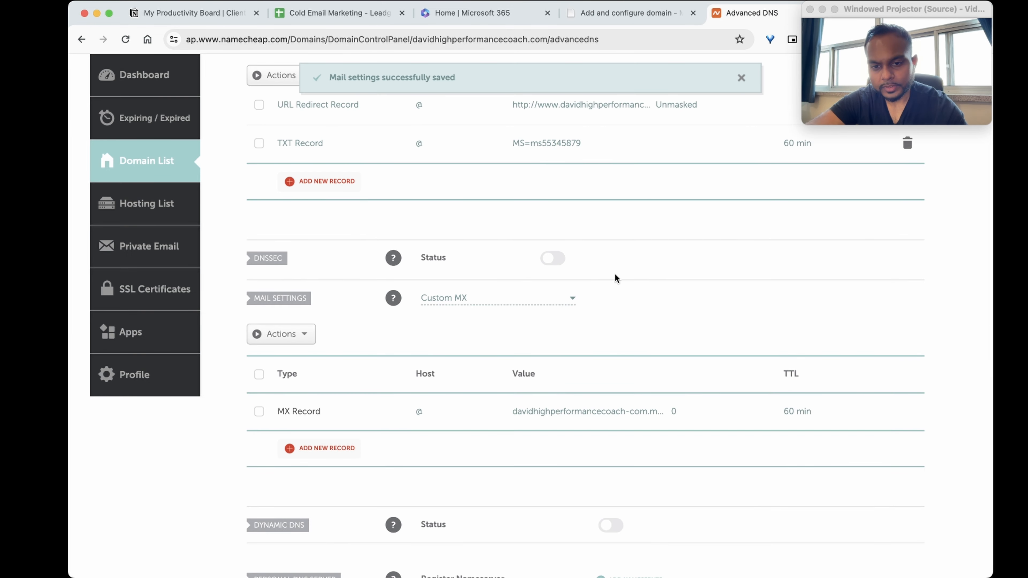
Add a new CNAME Record row in Namecheap with host autodiscover
scroll(615, 271, "up", 4)
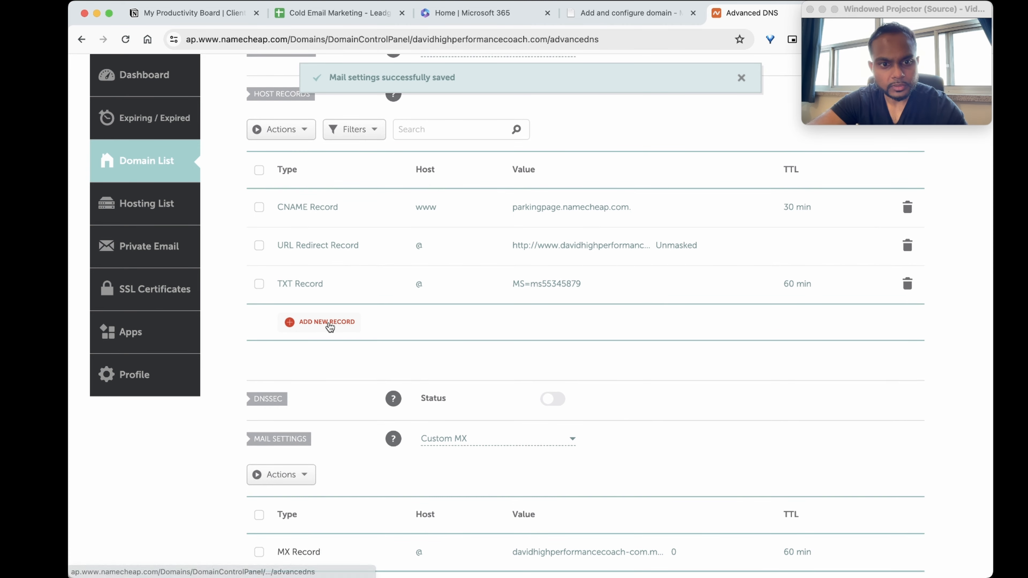
left_click(328, 322)
scroll(330, 307, "down", 2)
left_click(329, 304)
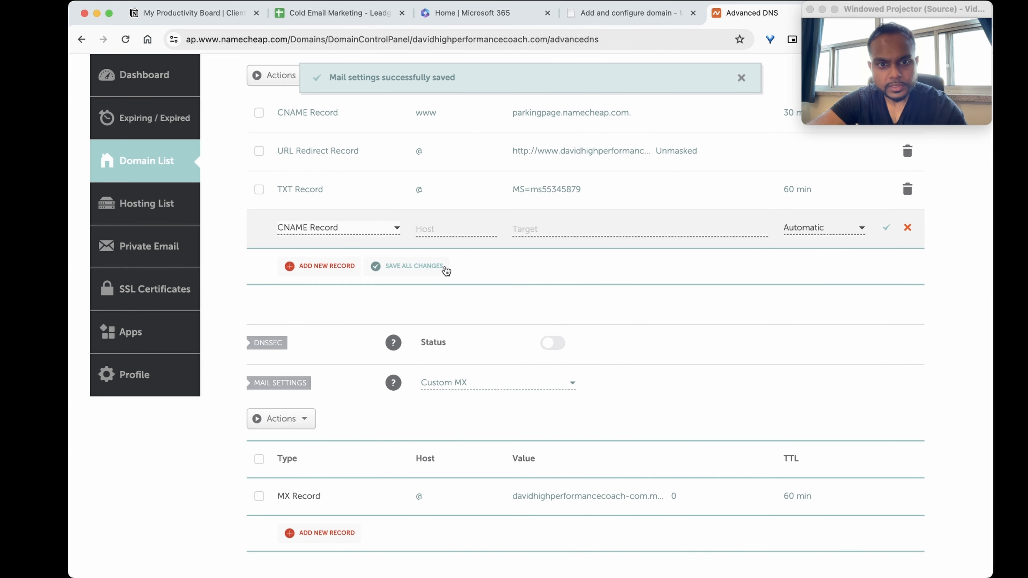
left_click(466, 230)
key("super+v")
Point the autodiscover CNAME to autodiscover.outlook.com with a 60 min TTL and save it
left_click(622, 23)
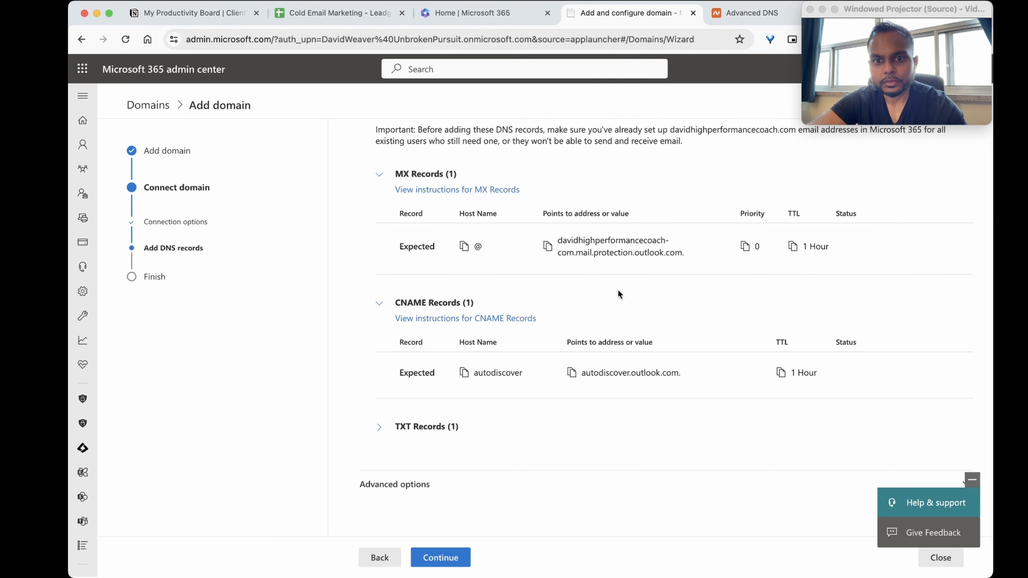
left_click(571, 374)
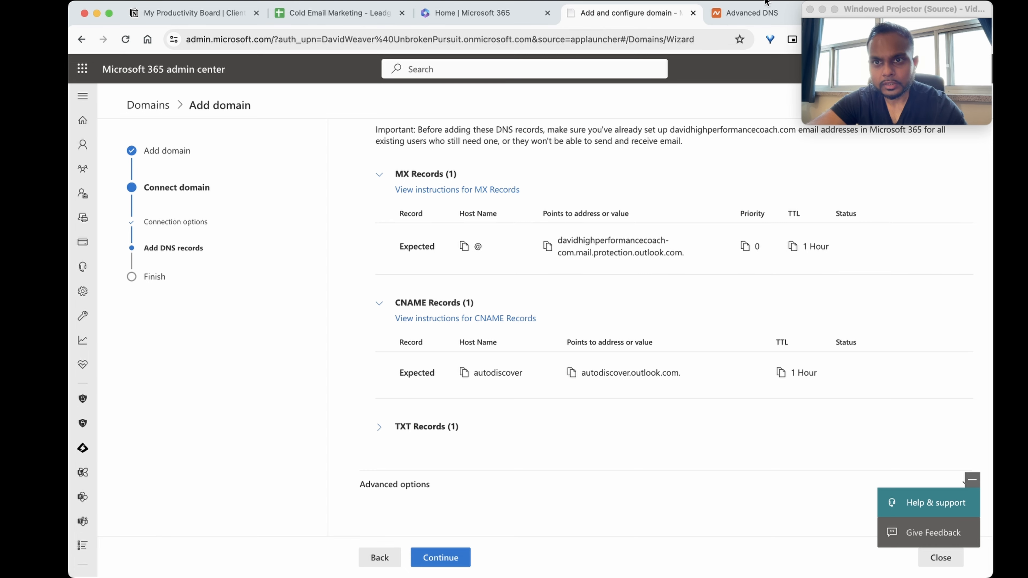
left_click(751, 13)
left_click(567, 229)
key("super+v")
left_click(668, 14)
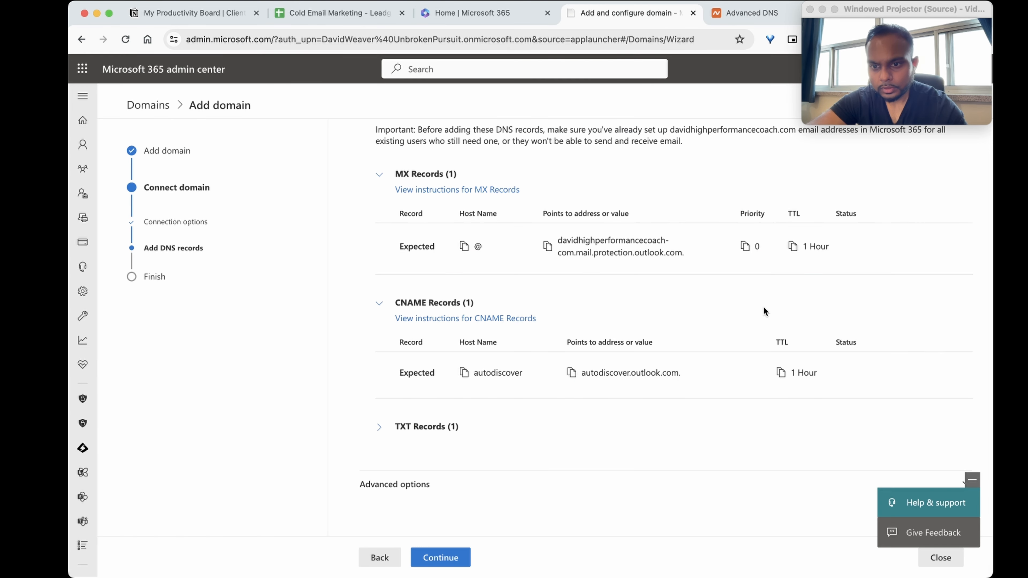
left_click(751, 13)
left_click(814, 228)
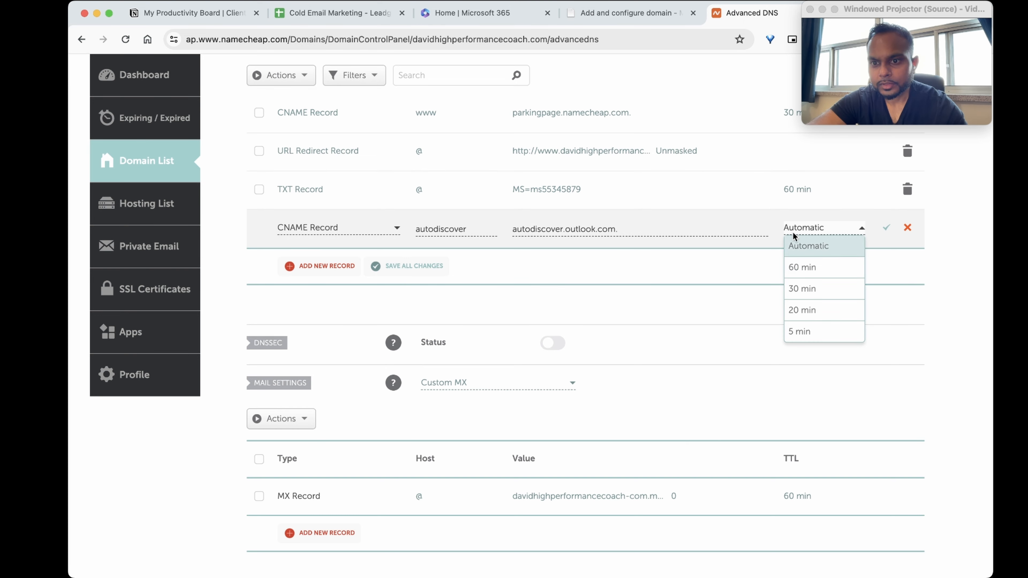
left_click(816, 263)
left_click(886, 228)
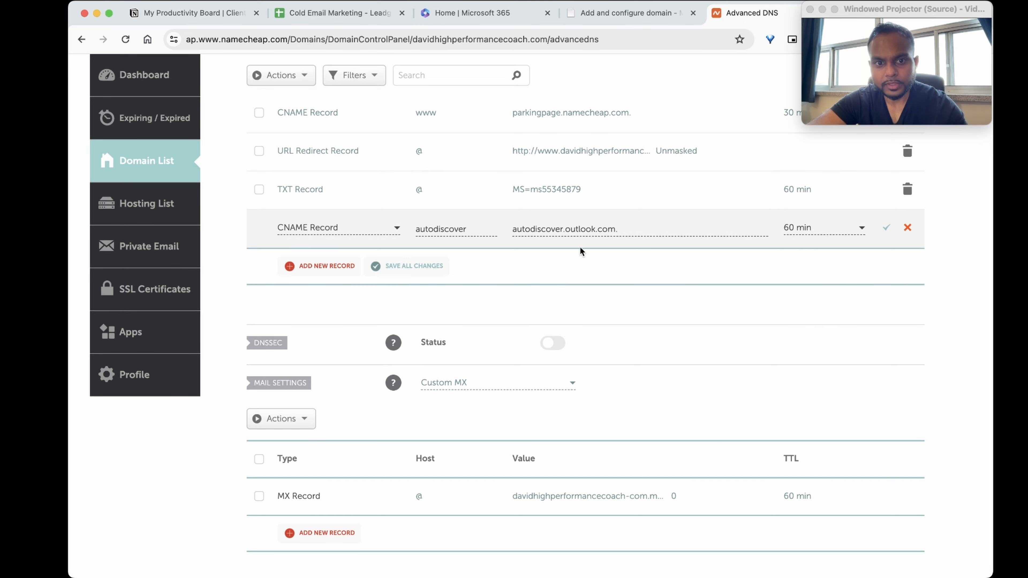
Expand the expected TXT record in Microsoft 365 and copy its SPF value
left_click(635, 13)
left_click(385, 429)
scroll(386, 429, "down", 3)
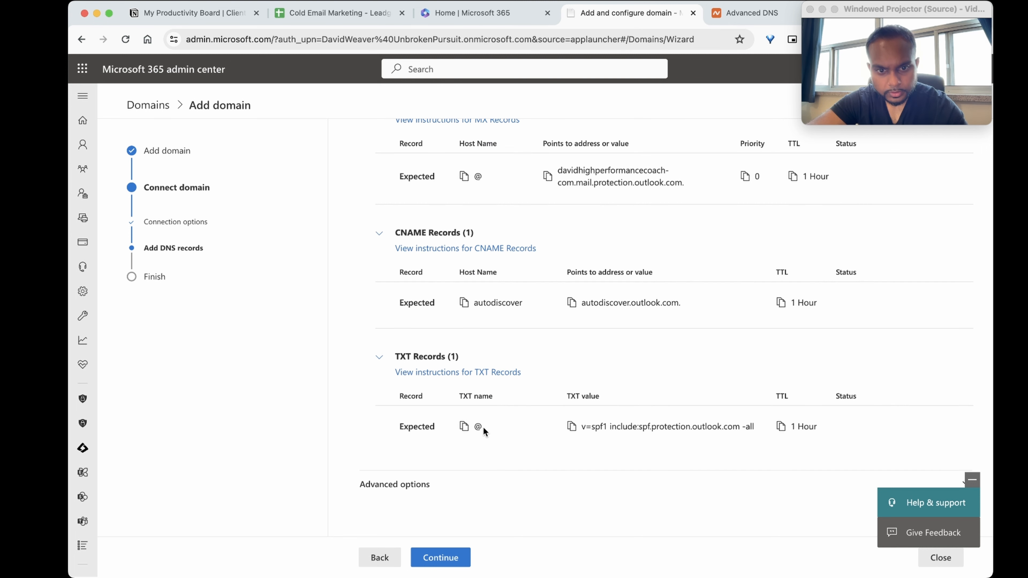
left_click(571, 428)
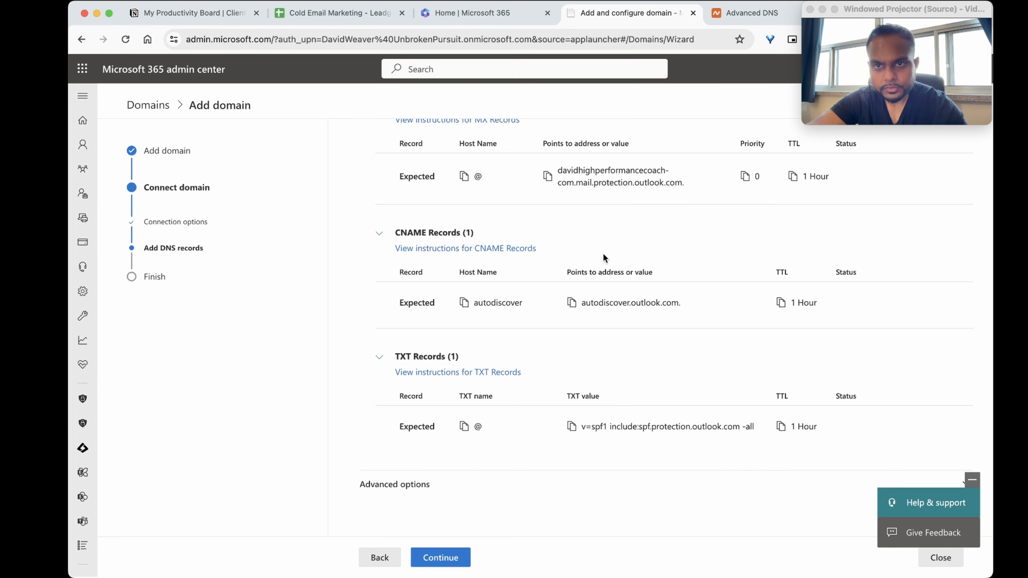
Add a TXT Record in Namecheap with host @ and value v=spf1 include:spf.protection.outlook.com -all
left_click(745, 14)
left_click(310, 187)
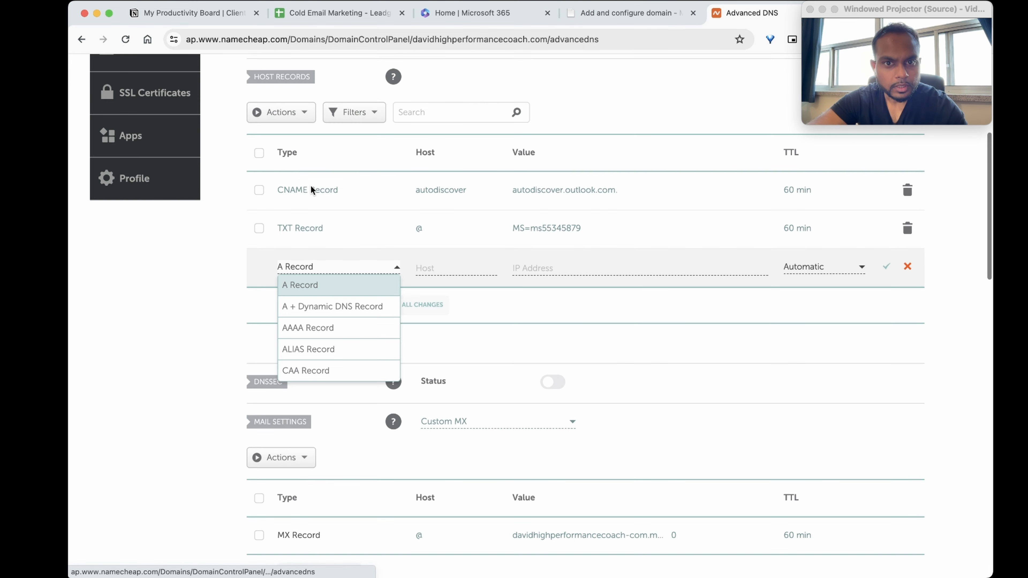
scroll(335, 356, "down", 4)
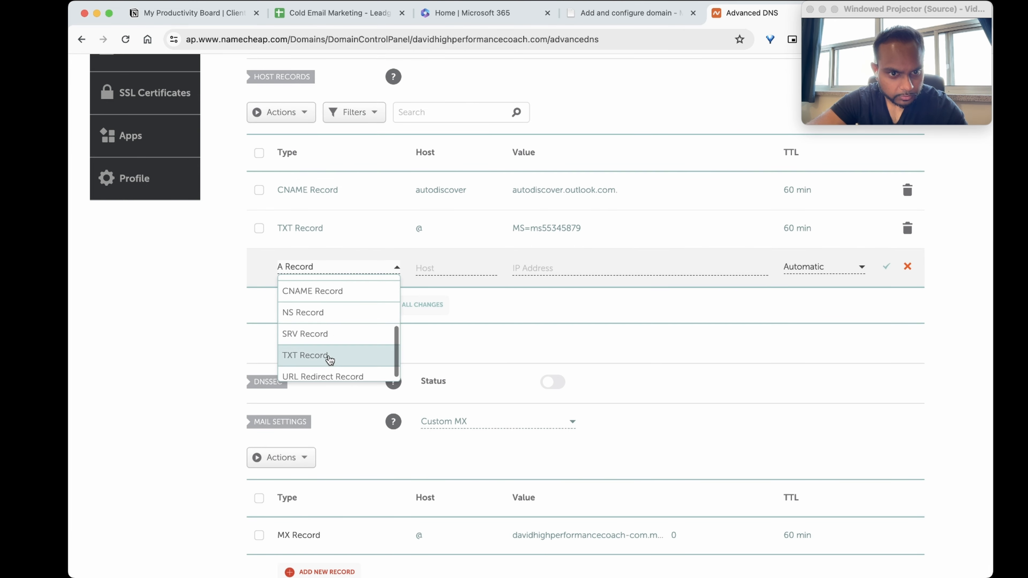
left_click(334, 358)
left_click(432, 267)
type("@")
left_click(615, 268)
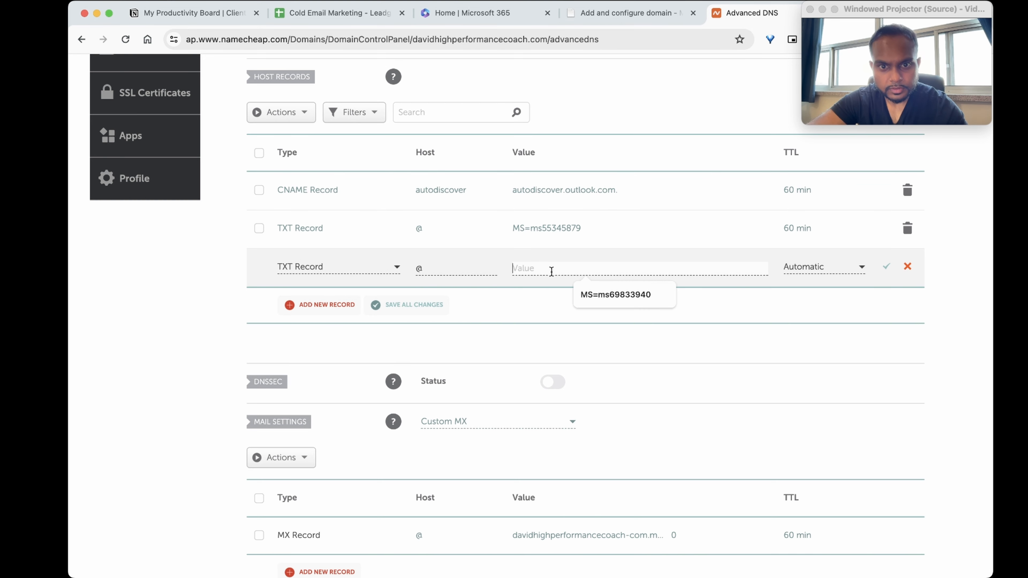
key("super+v")
Set the SPF TXT record's TTL to 60 min and save it
left_click(808, 266)
left_click(811, 305)
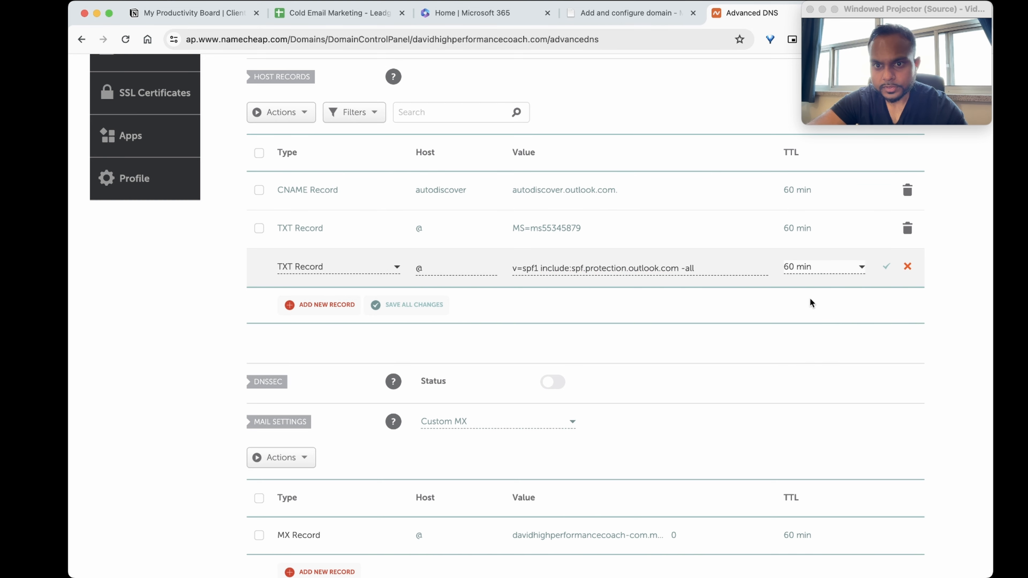
left_click(394, 306)
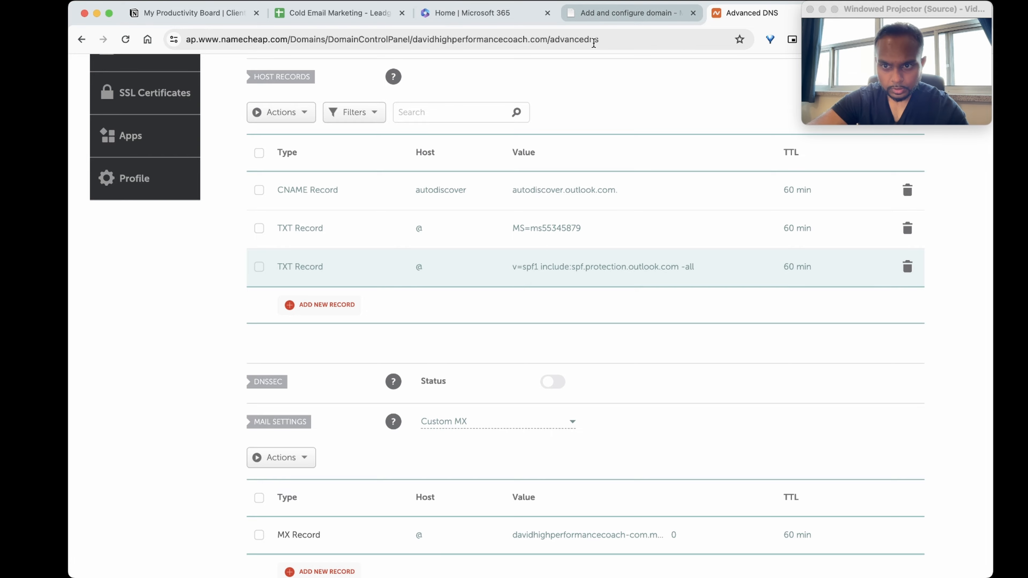
scroll(562, 307, "down", 10)
scroll(561, 307, "down", 5)
scroll(561, 306, "up", 12)
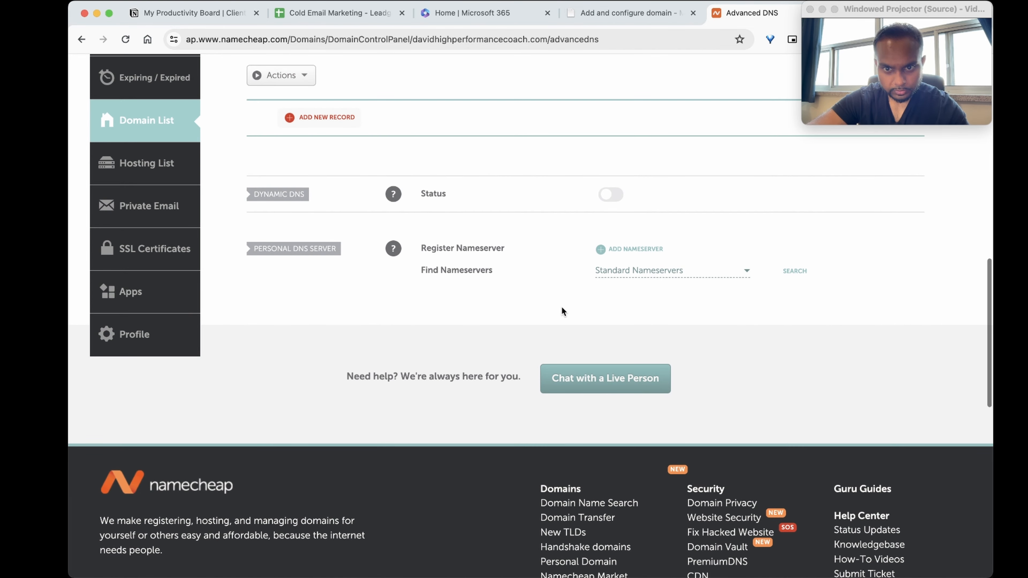
scroll(561, 306, "up", 2)
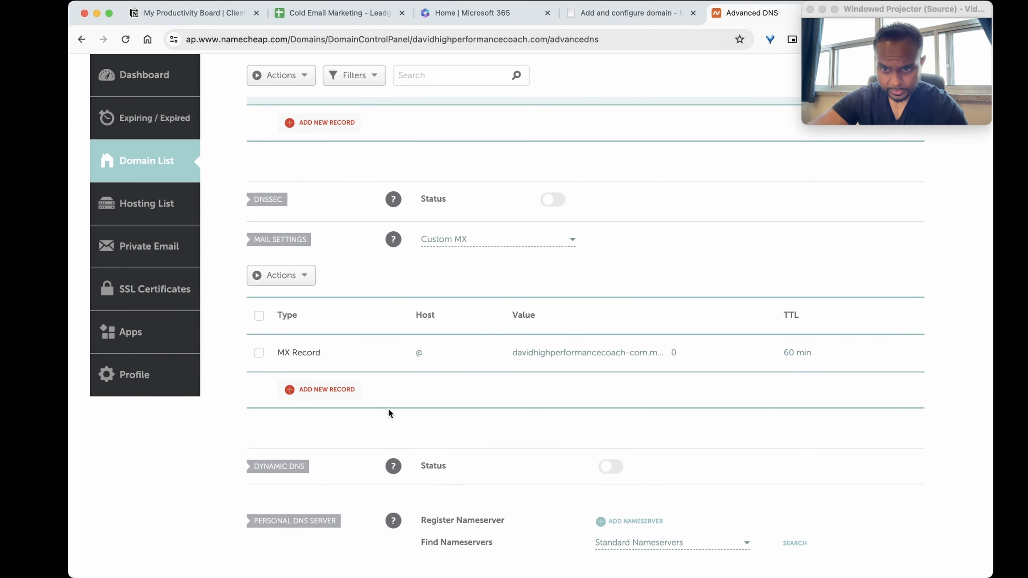
scroll(388, 411, "up", 10)
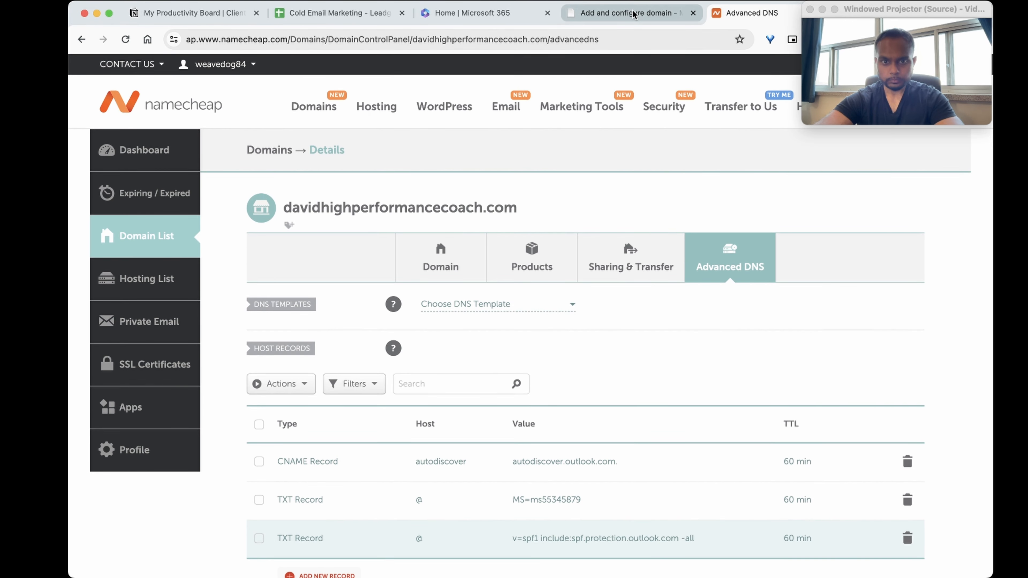
left_click(633, 15)
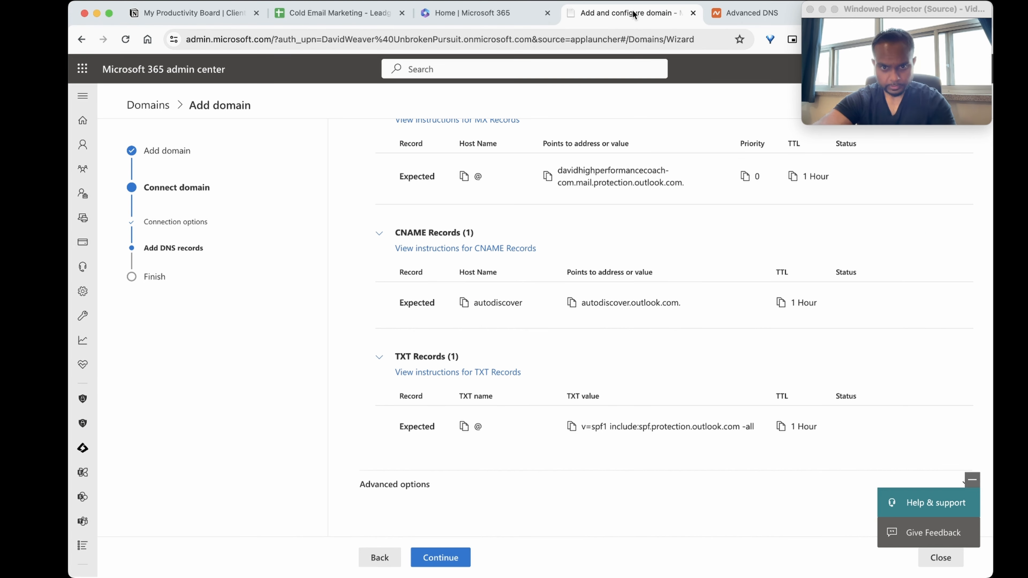
Enable DomainKeys Identified Mail (DKIM) under Advanced options and read its explanation
left_click(392, 481)
scroll(392, 488, "down", 3)
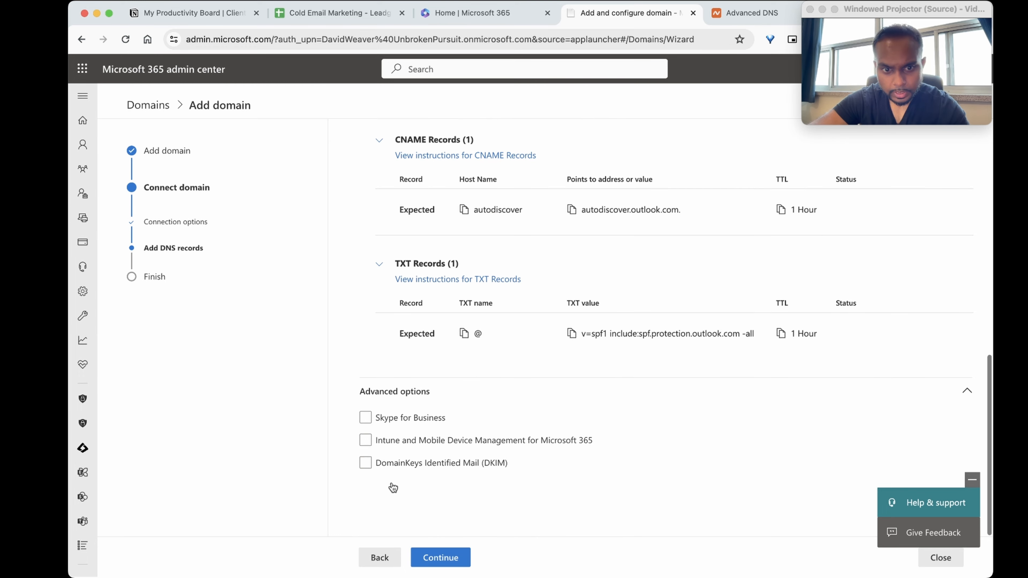
left_click(459, 465)
scroll(459, 464, "down", 3)
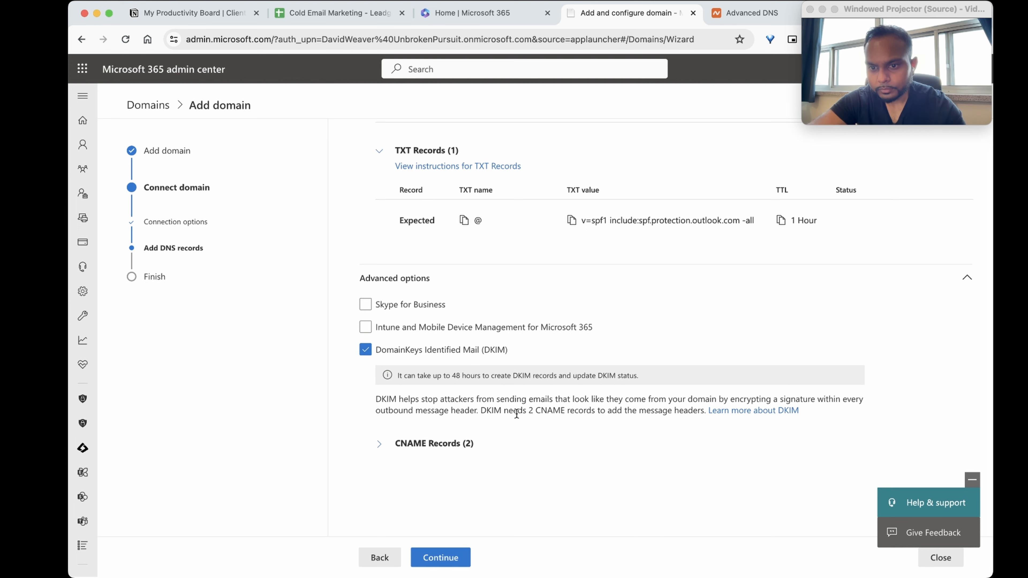
left_click_drag(666, 400, 837, 402)
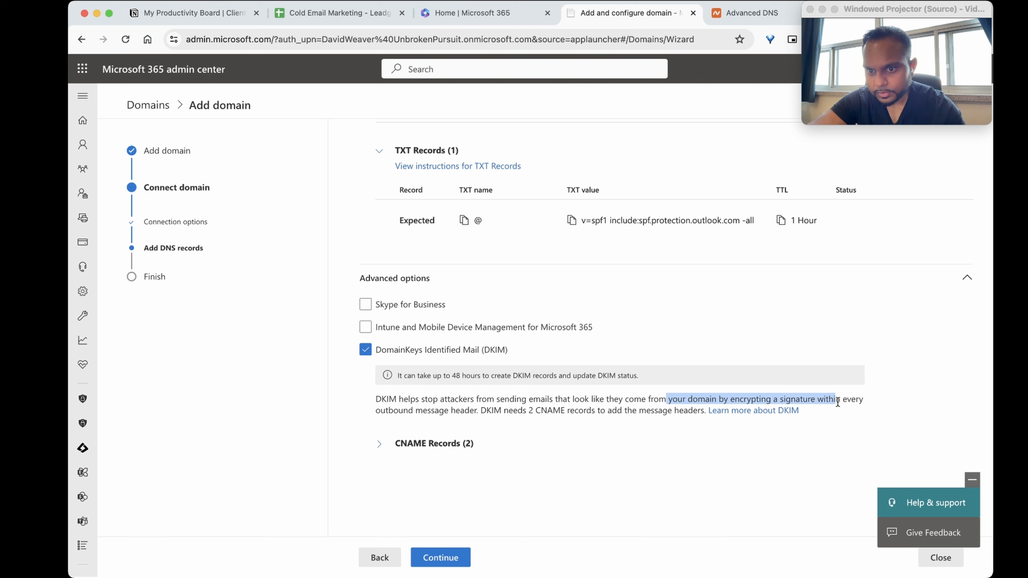
left_click_drag(725, 399, 849, 399)
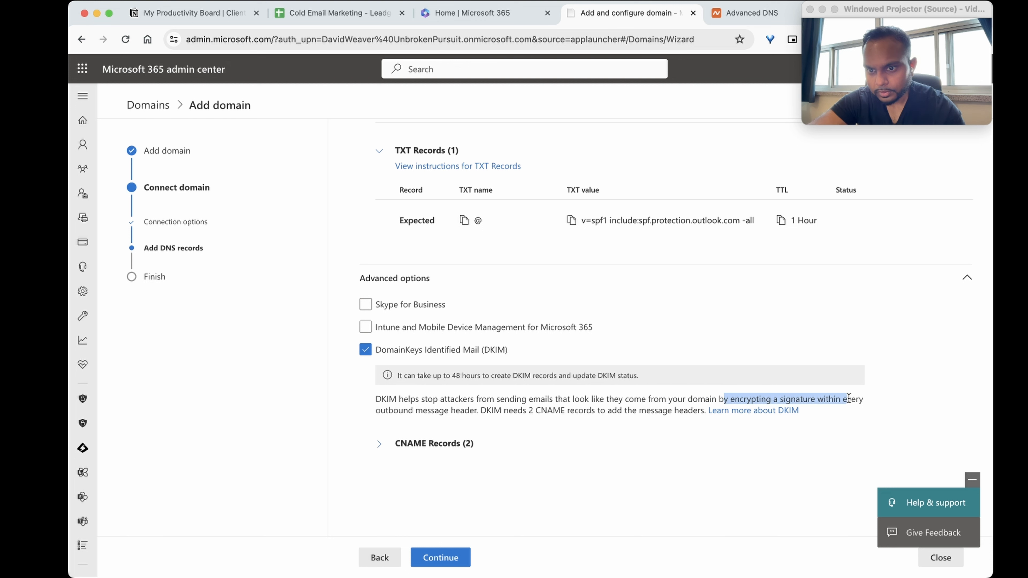
left_click_drag(376, 413, 448, 413)
left_click(484, 413)
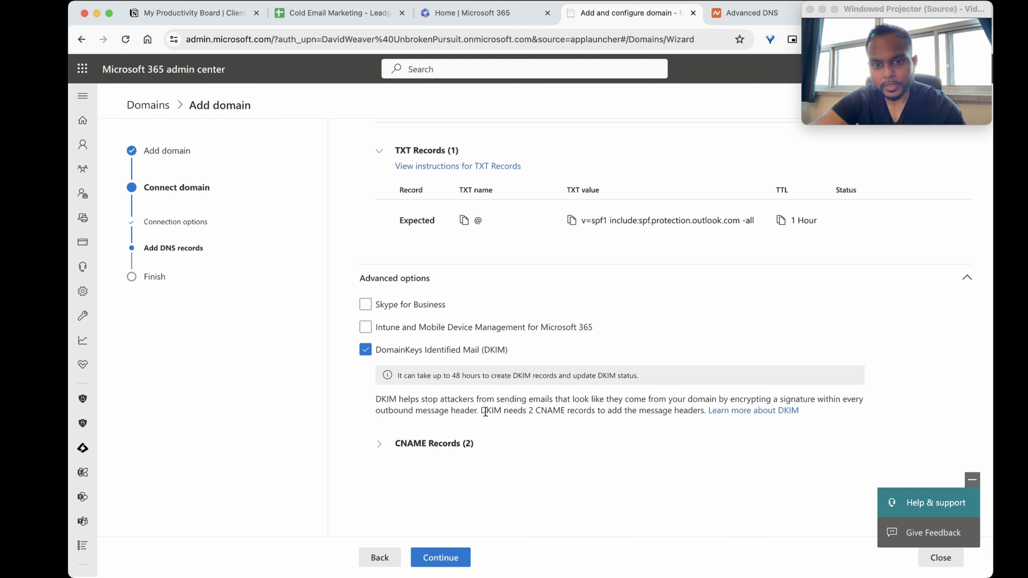
Expand the two DKIM CNAME records and copy the selector1._domainkey host name
left_click(380, 444)
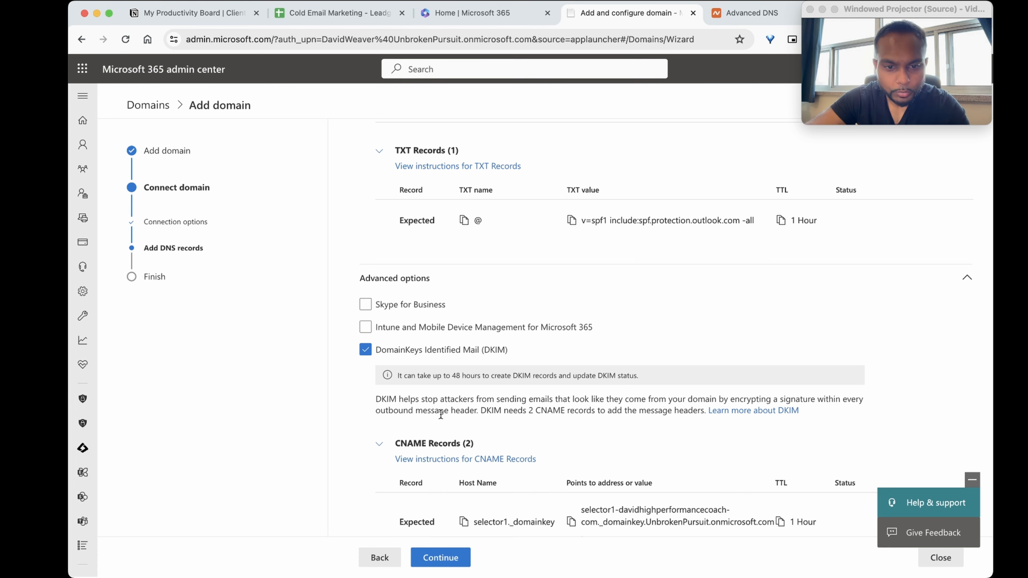
scroll(544, 290, "down", 4)
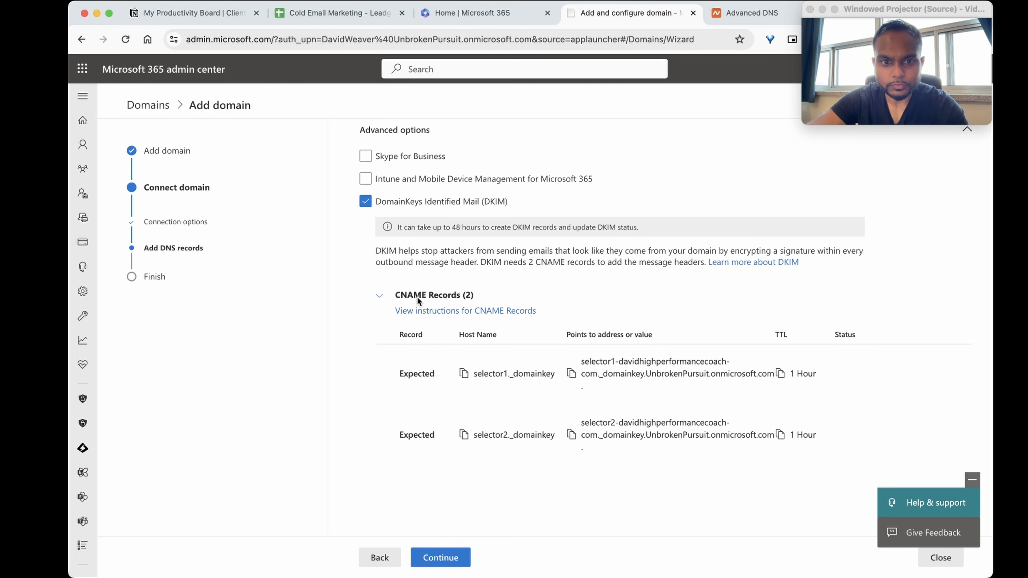
left_click(464, 374)
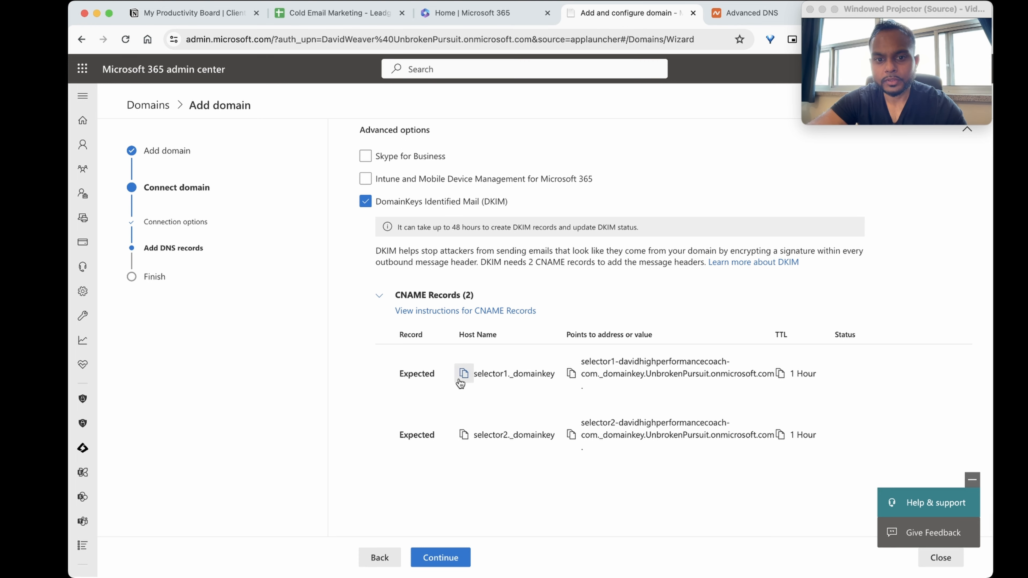
left_click(749, 14)
scroll(242, 350, "down", 7)
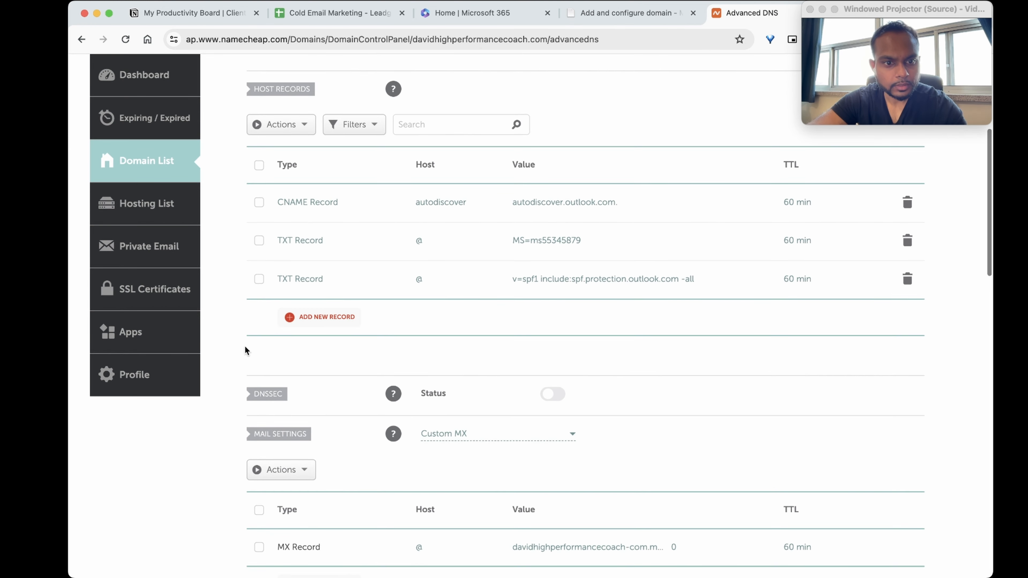
Add a CNAME Record row in Namecheap with host selector1._domainkey
left_click(319, 317)
scroll(344, 315, "down", 3)
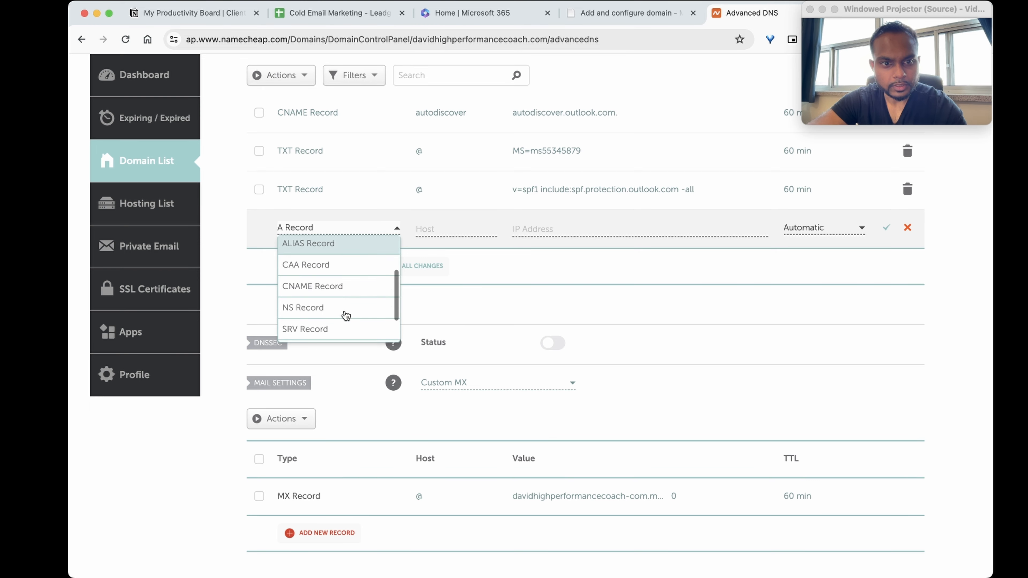
left_click(345, 283)
left_click(437, 231)
key("super+v")
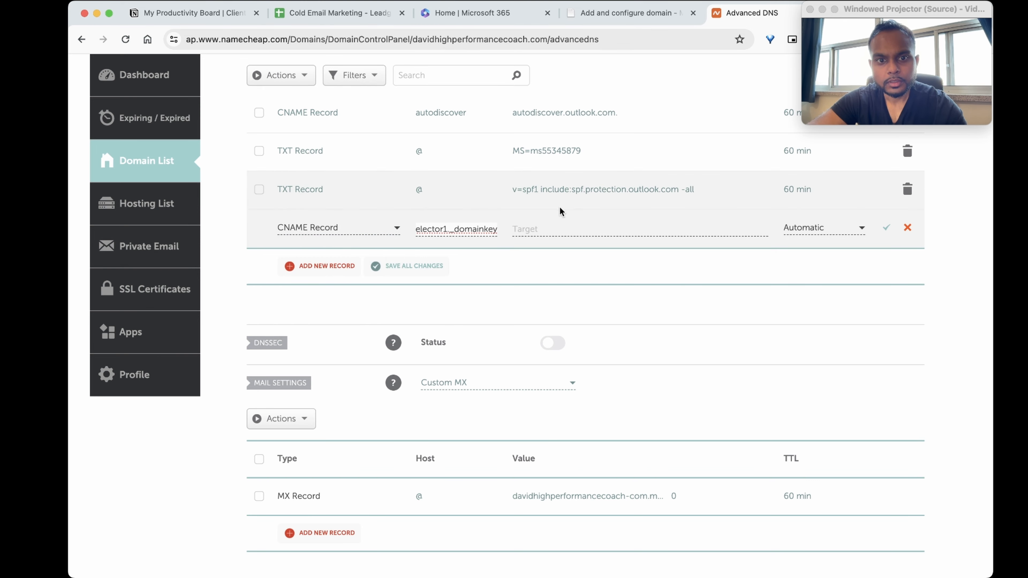
key("Tab")
Paste the selector1 Microsoft target into the CNAME and set its TTL to 60 min
left_click(627, 13)
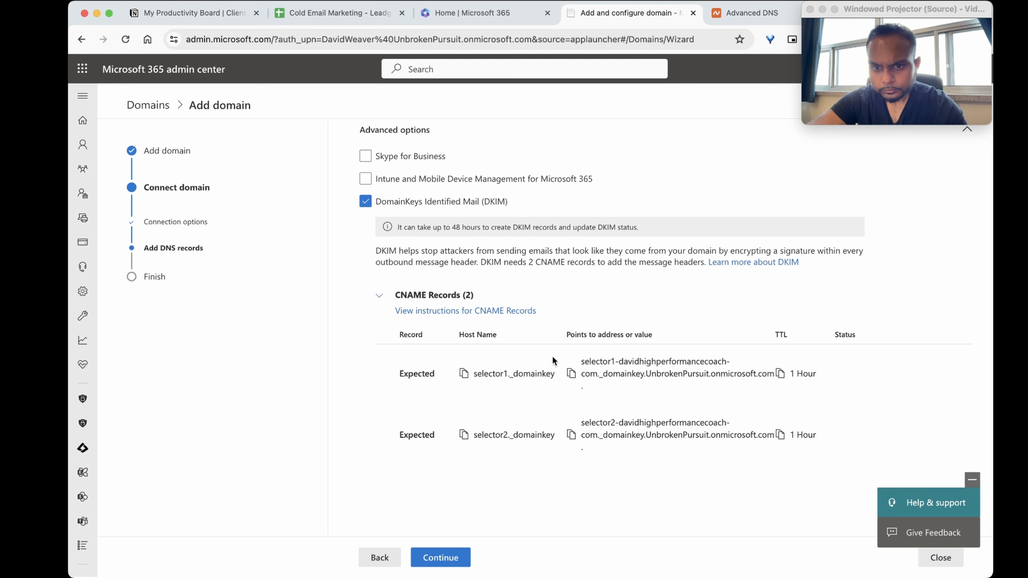
left_click(571, 373)
left_click(746, 13)
key("super+v")
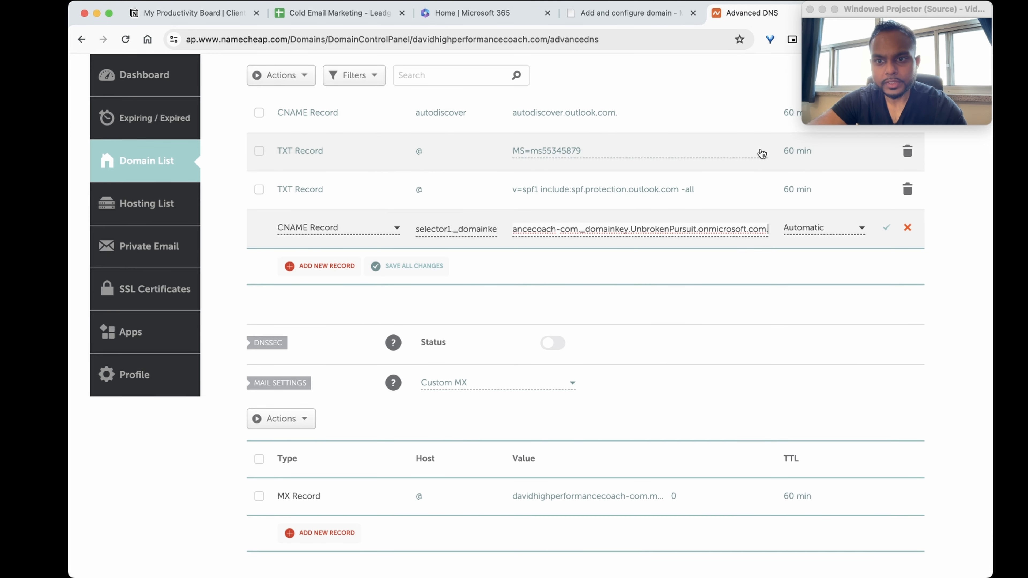
left_click(808, 213)
left_click(808, 222)
left_click(809, 268)
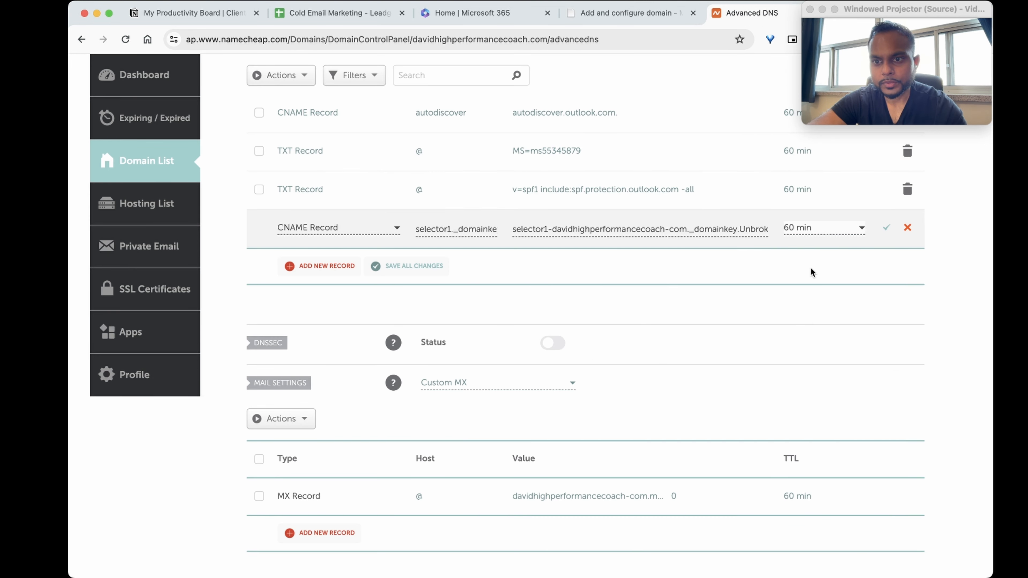
Add a second CNAME Record row with host selector2._domainkey copied from Microsoft 365
left_click(666, 14)
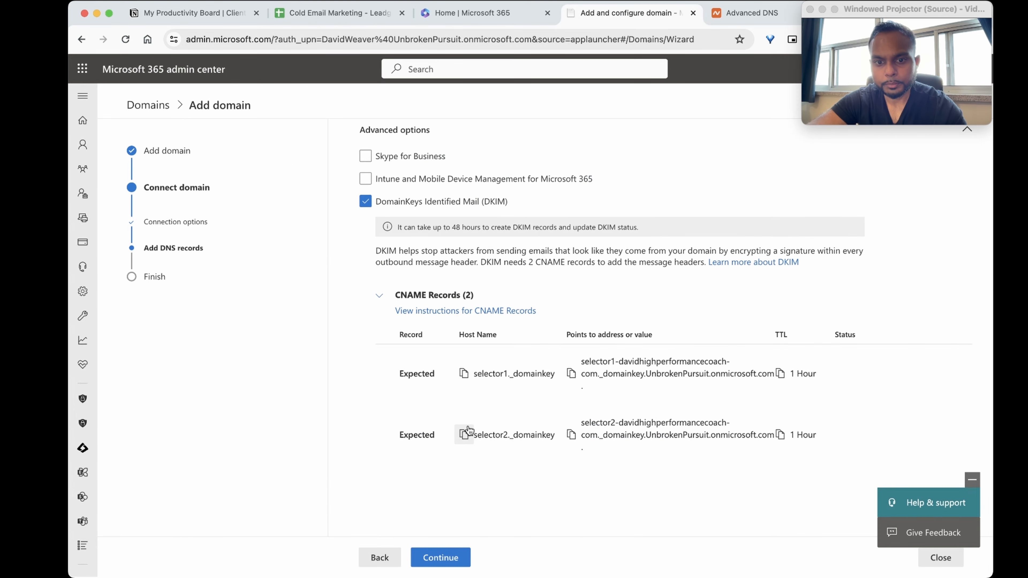
left_click(464, 435)
left_click(745, 13)
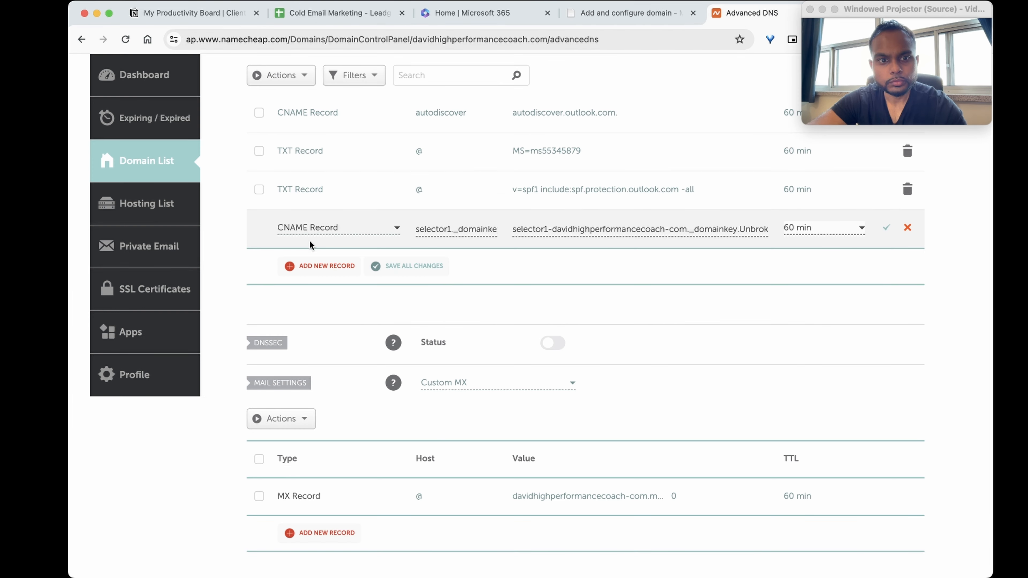
left_click(320, 265)
left_click(336, 248)
scroll(335, 314, "down", 2)
left_click(333, 316)
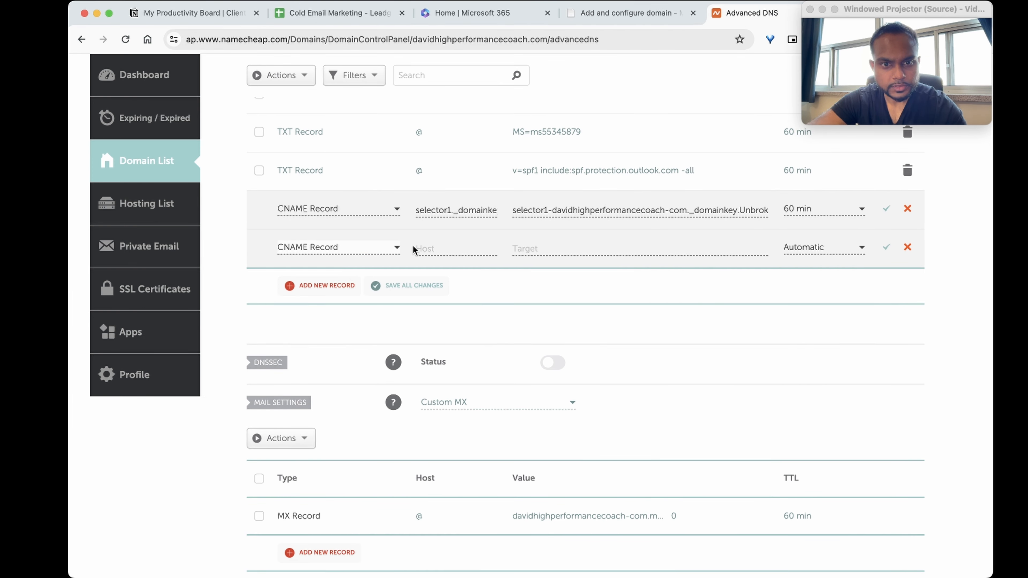
left_click(437, 248)
key("super+v")
Paste the selector2 target, set 60 min TTL, and save both DKIM CNAME records
left_click(551, 250)
left_click(629, 13)
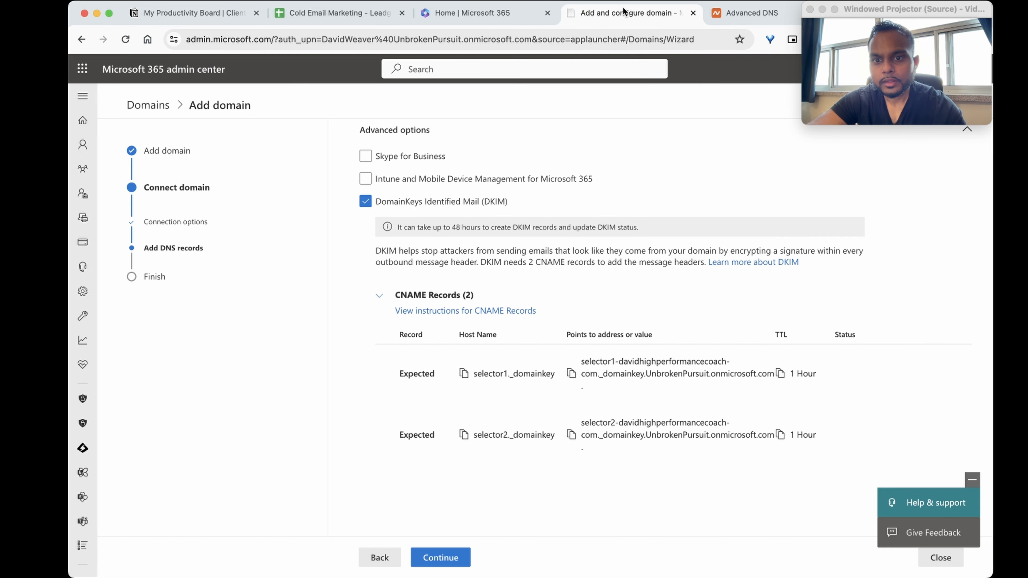
left_click(571, 434)
left_click(745, 13)
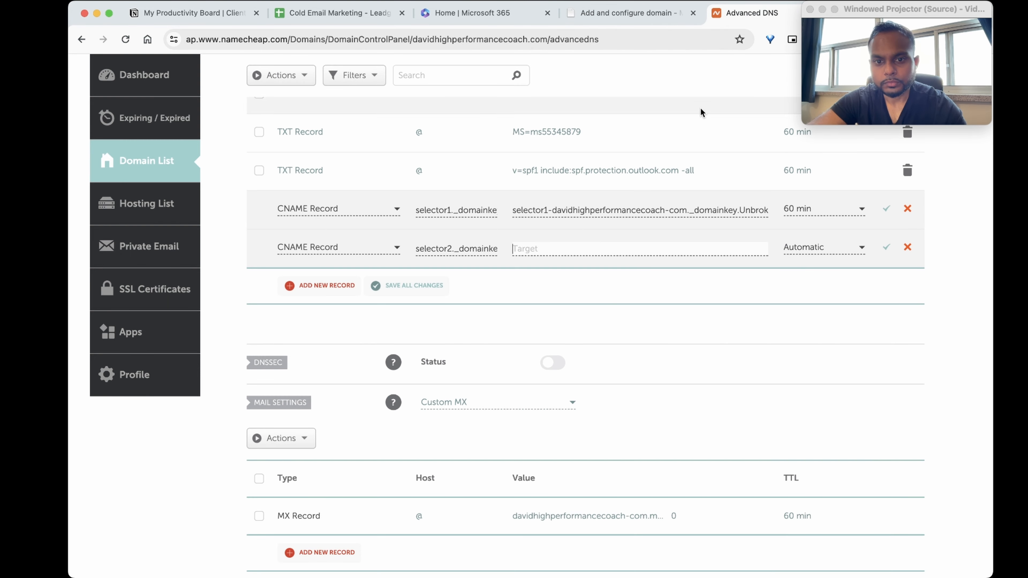
key("super+v")
left_click(829, 246)
left_click(854, 285)
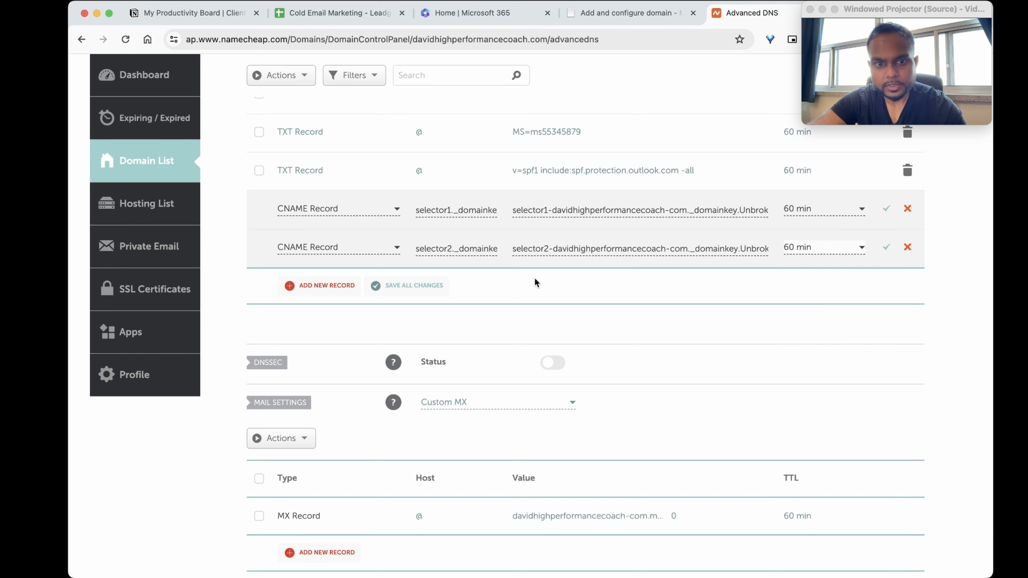
left_click(416, 294)
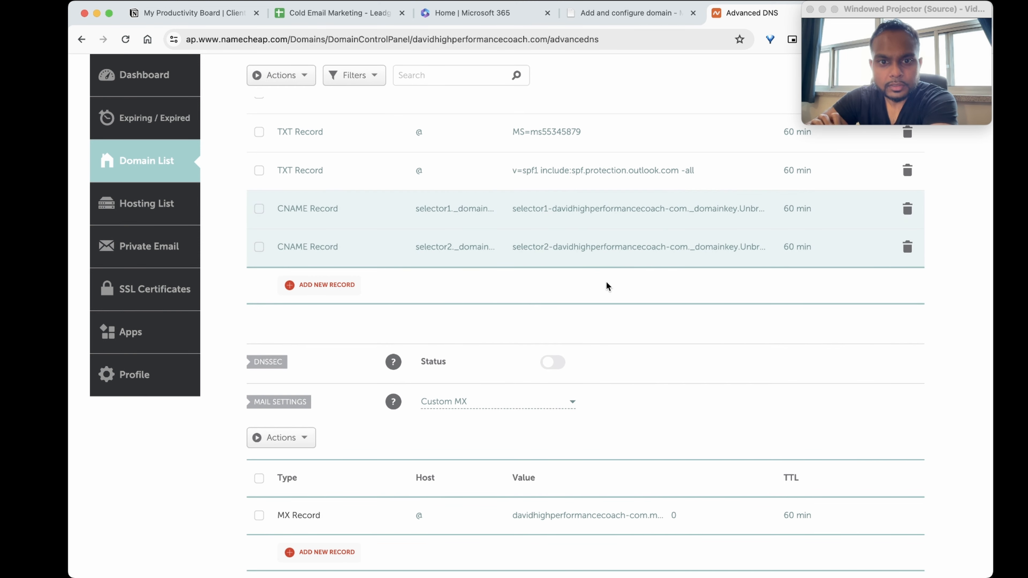
scroll(605, 277, "down", 8)
scroll(604, 275, "up", 8)
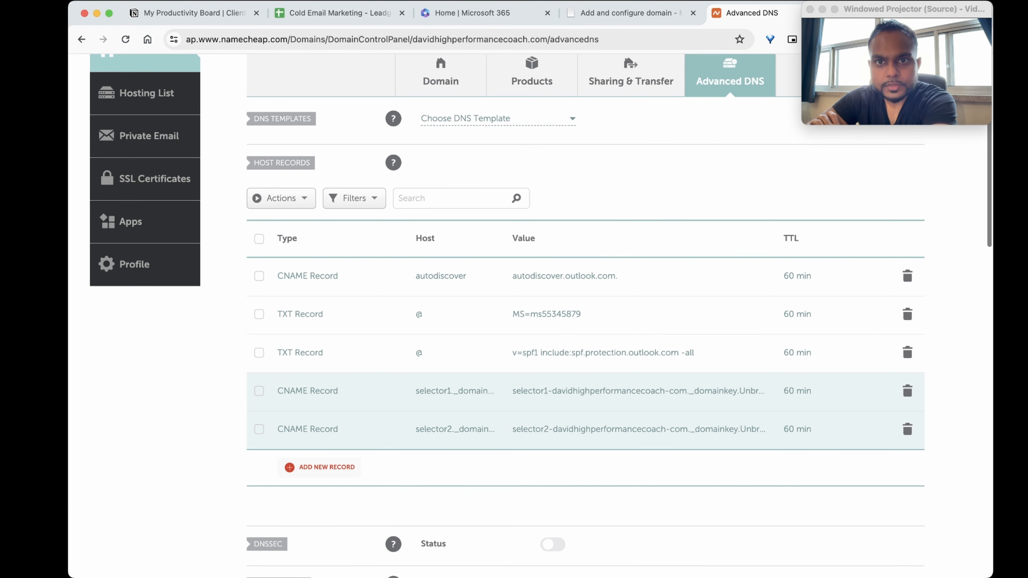
left_click(630, 13)
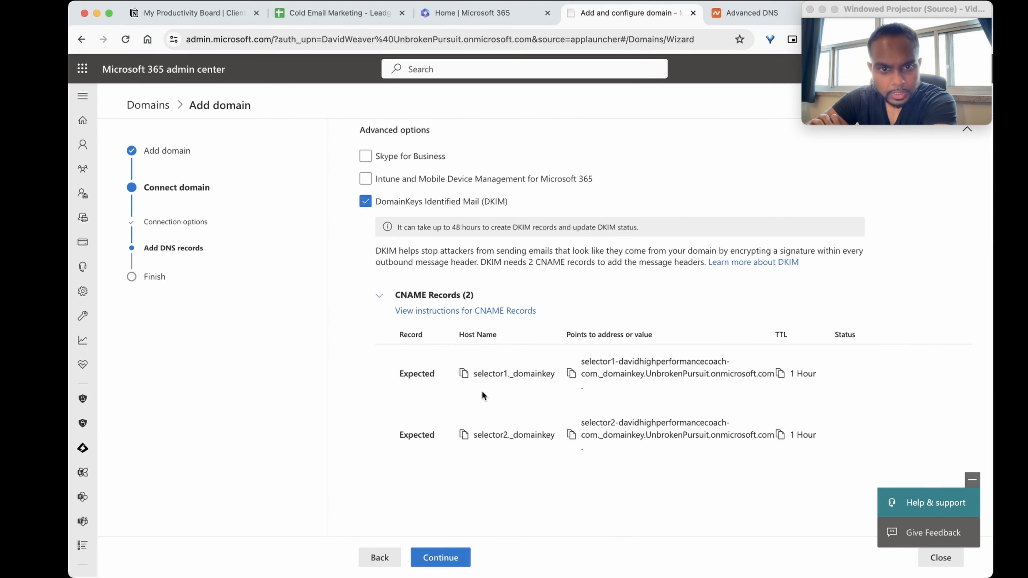
Collapse the MX, CNAME, TXT and DKIM CNAME sections and continue to the DNS record check
scroll(483, 391, "up", 15)
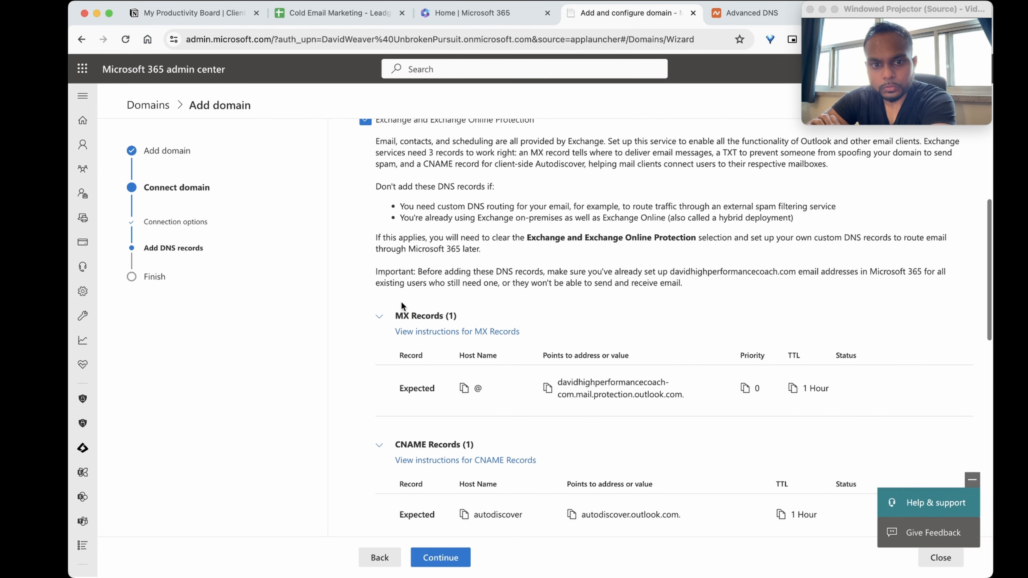
left_click(380, 316)
left_click(380, 367)
left_click(381, 420)
scroll(383, 420, "down", 5)
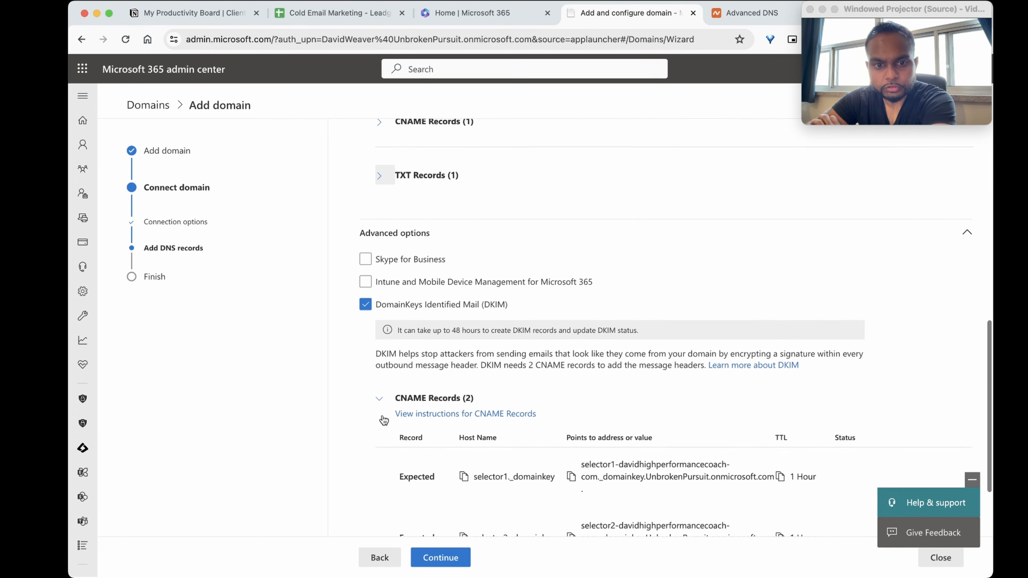
scroll(384, 421, "down", 3)
left_click(381, 307)
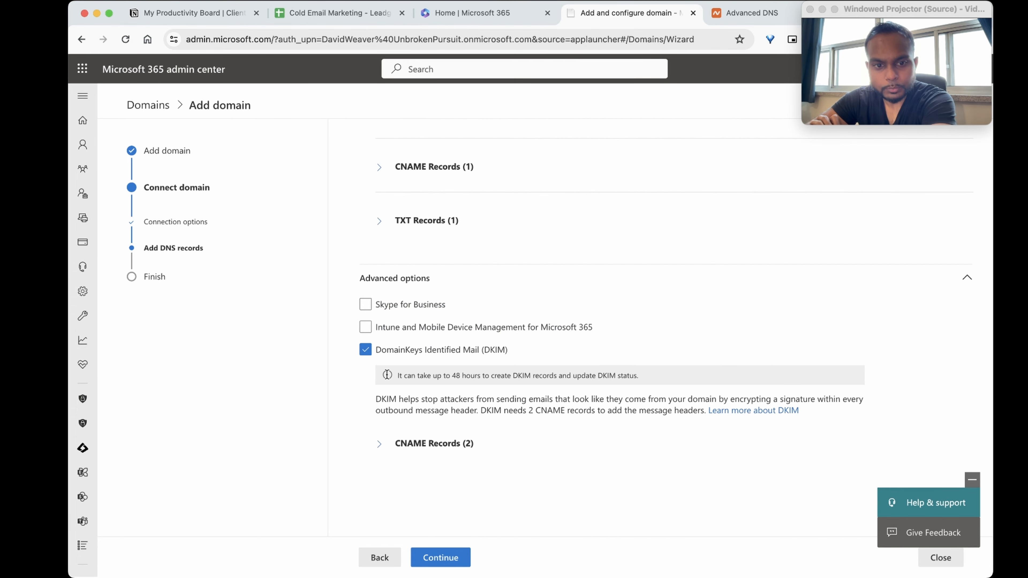
left_click(455, 561)
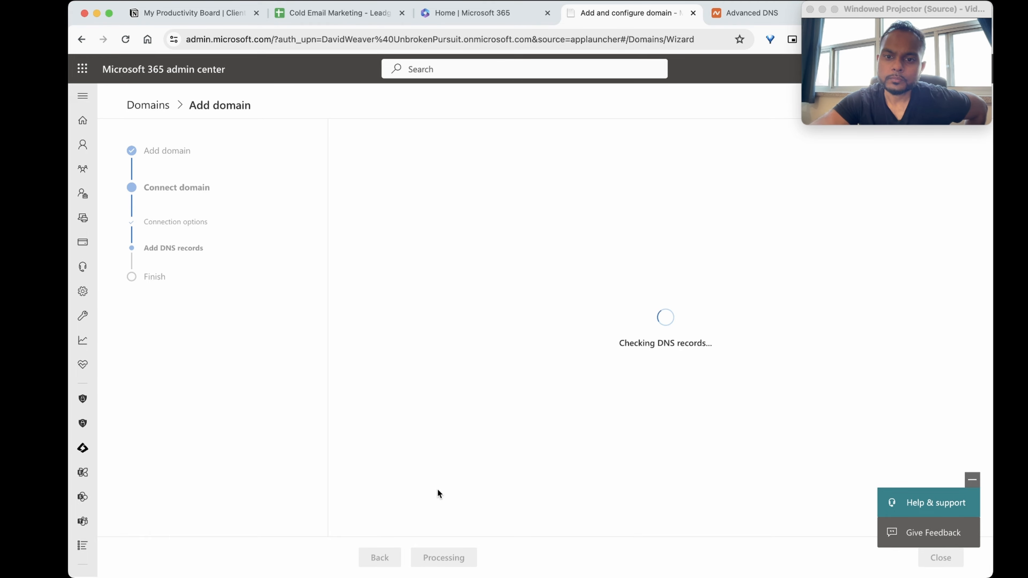
Review the verified MX, CNAME and TXT records and DKIM 'Missing record' warnings, then finish setup
scroll(472, 339, "down", 10)
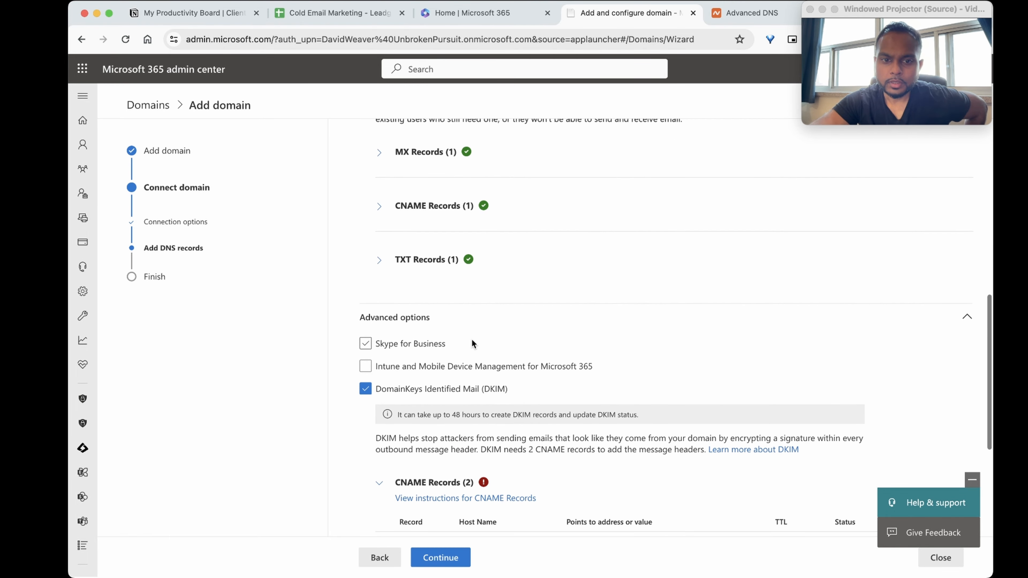
scroll(471, 339, "up", 3)
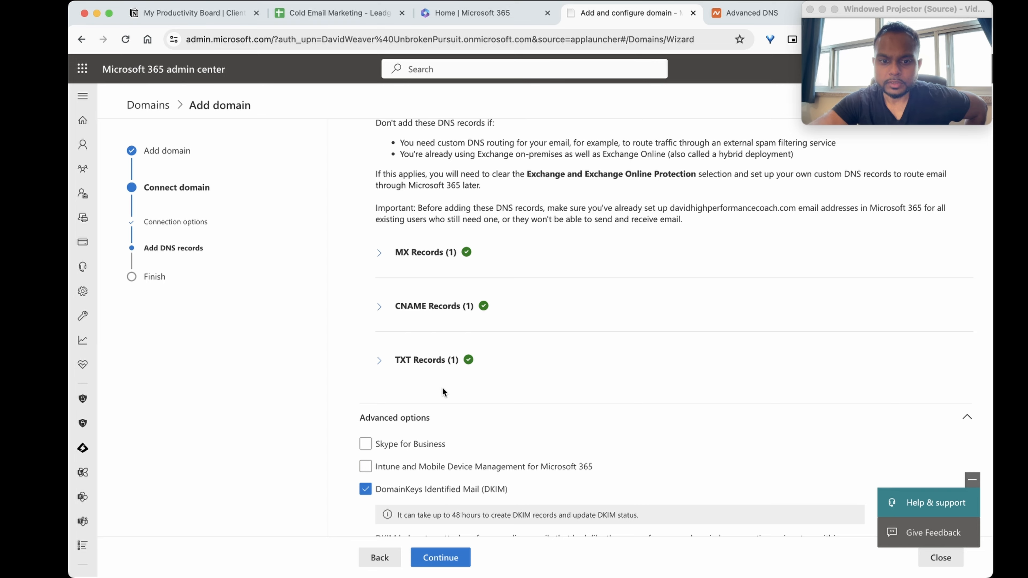
scroll(473, 328, "down", 5)
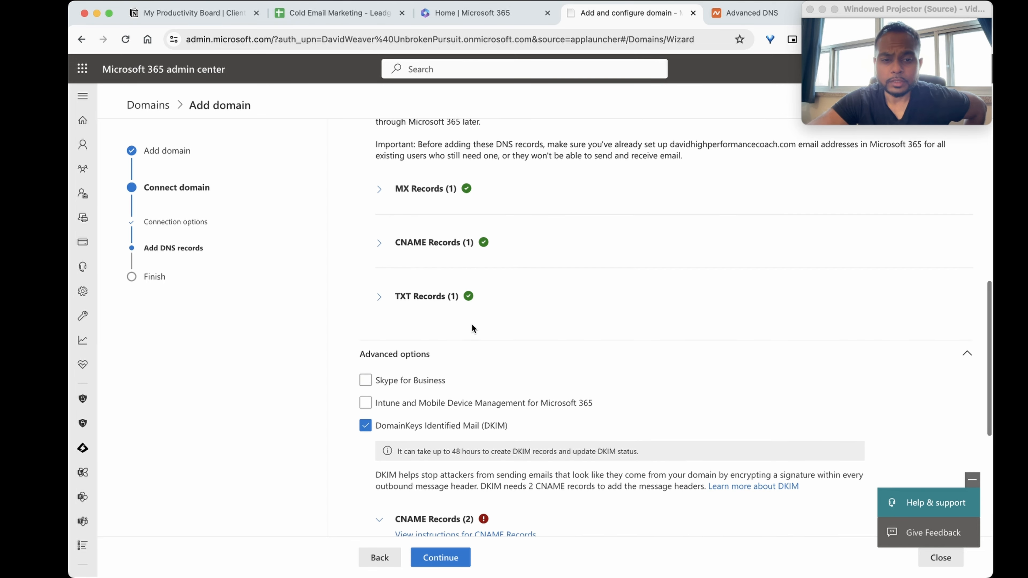
scroll(474, 328, "up", 6)
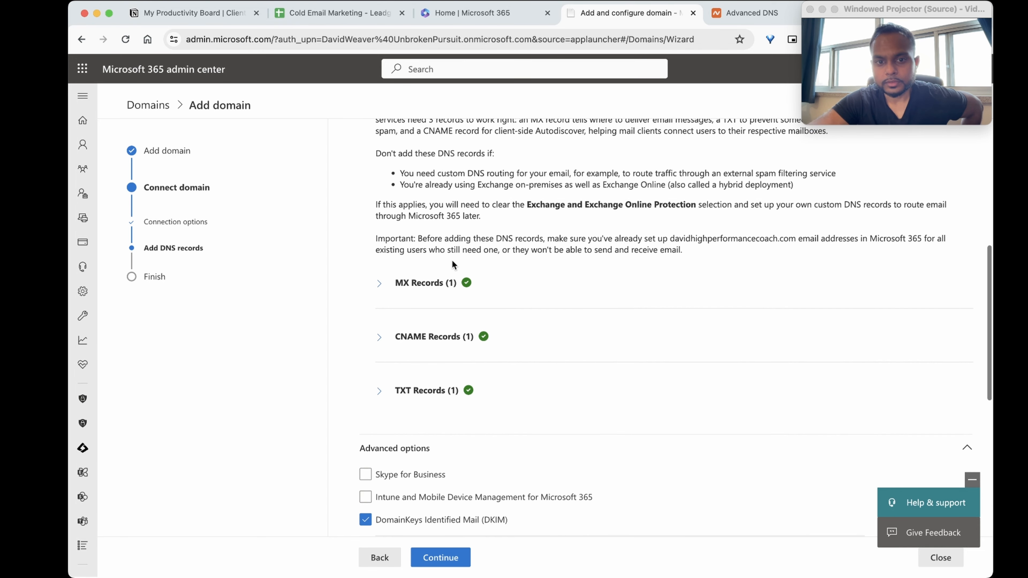
scroll(456, 361, "down", 8)
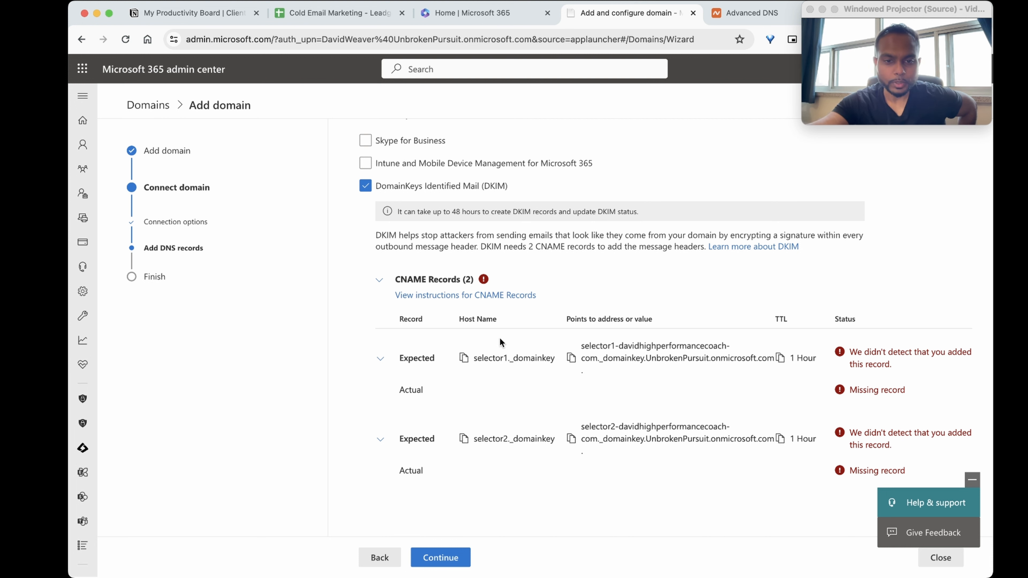
scroll(500, 338, "down", 1)
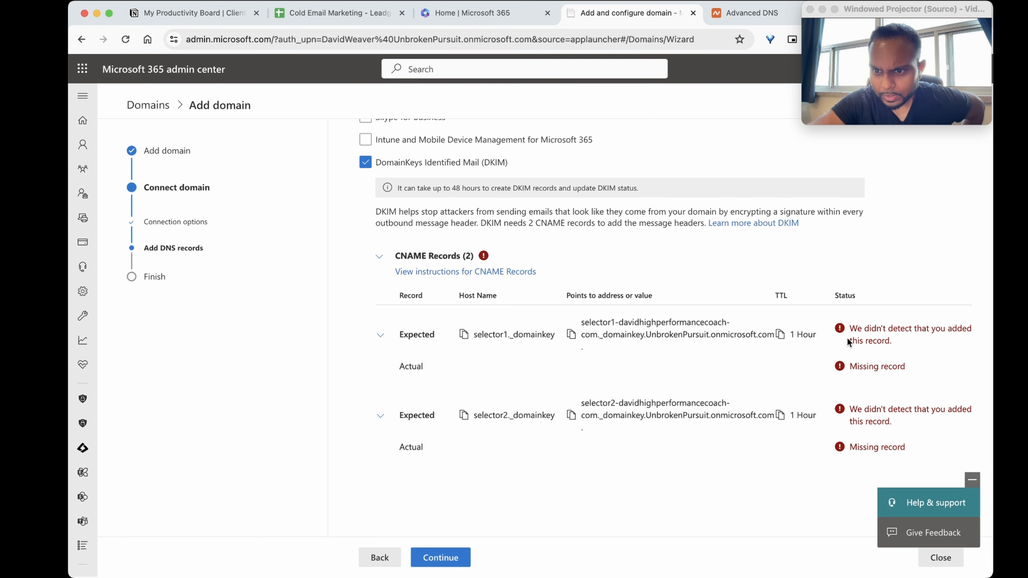
left_click_drag(856, 324, 891, 339)
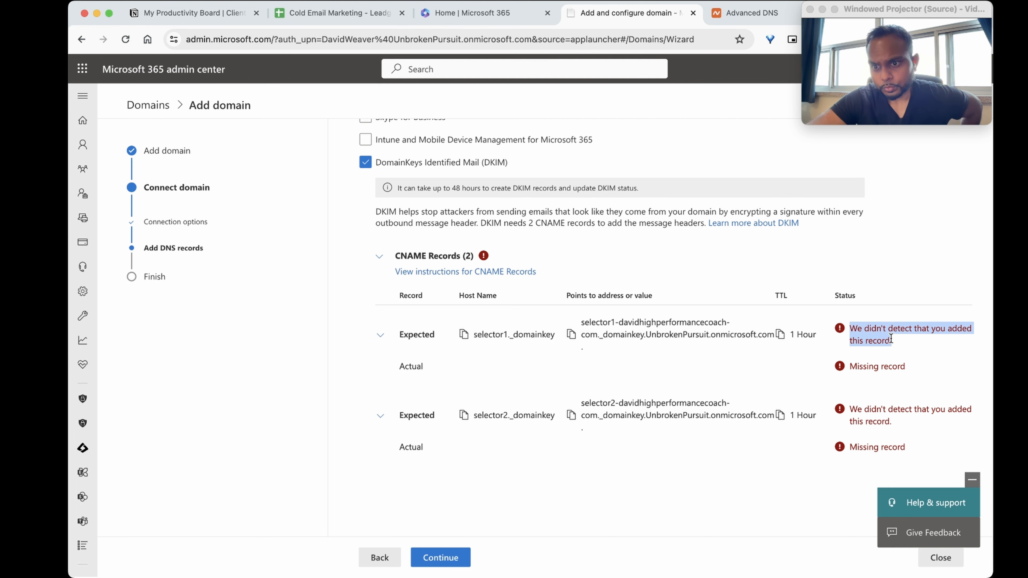
left_click(891, 340)
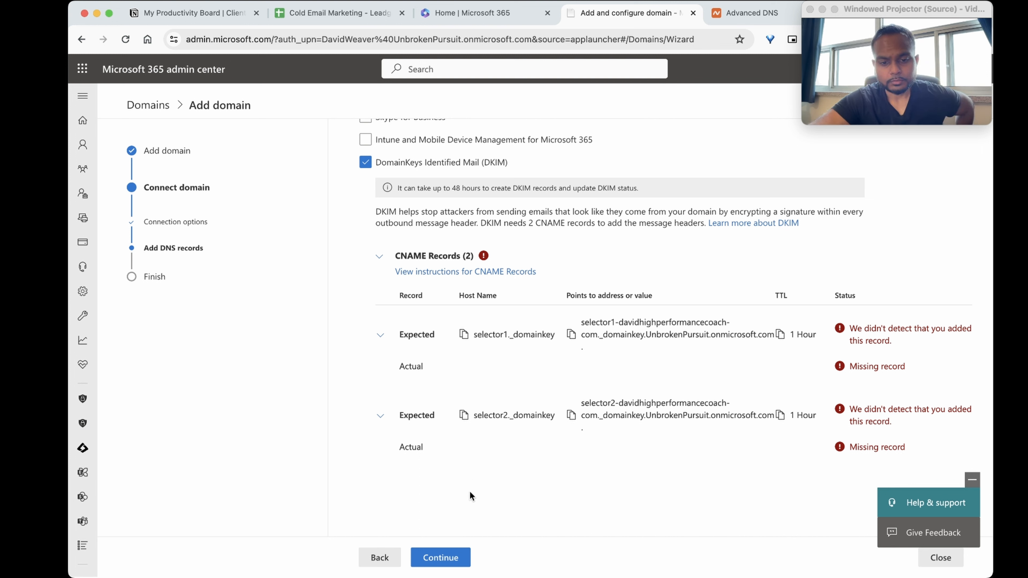
left_click(440, 558)
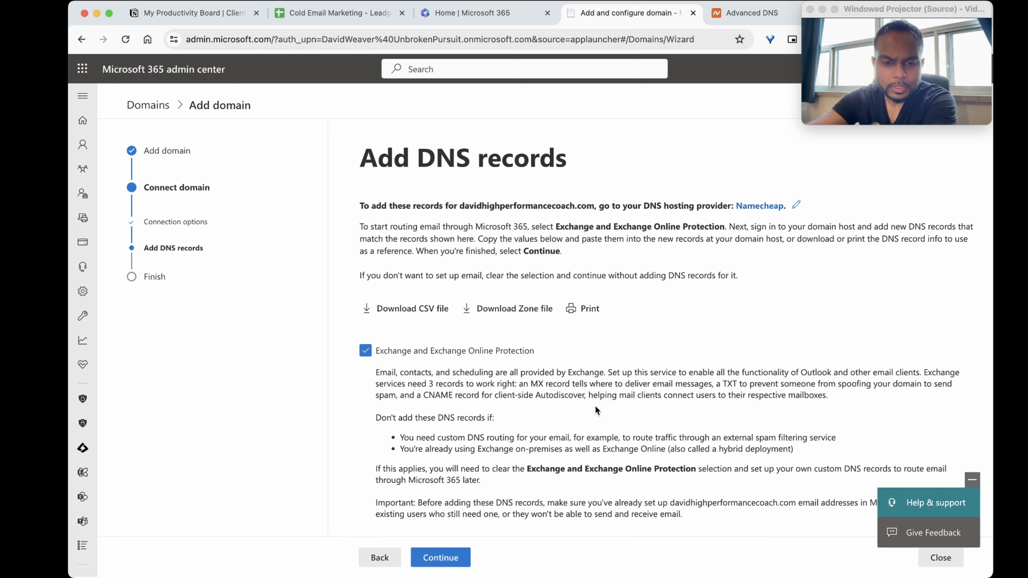
scroll(595, 410, "down", 7)
scroll(595, 406, "down", 4)
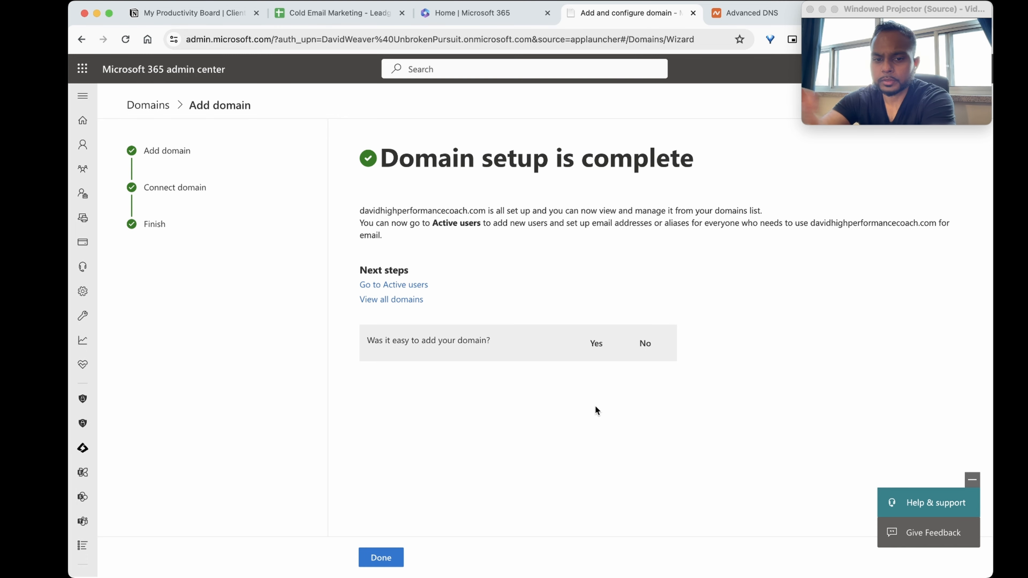
Close the completed domain wizard with Done and go to Users > Active users
left_click(381, 557)
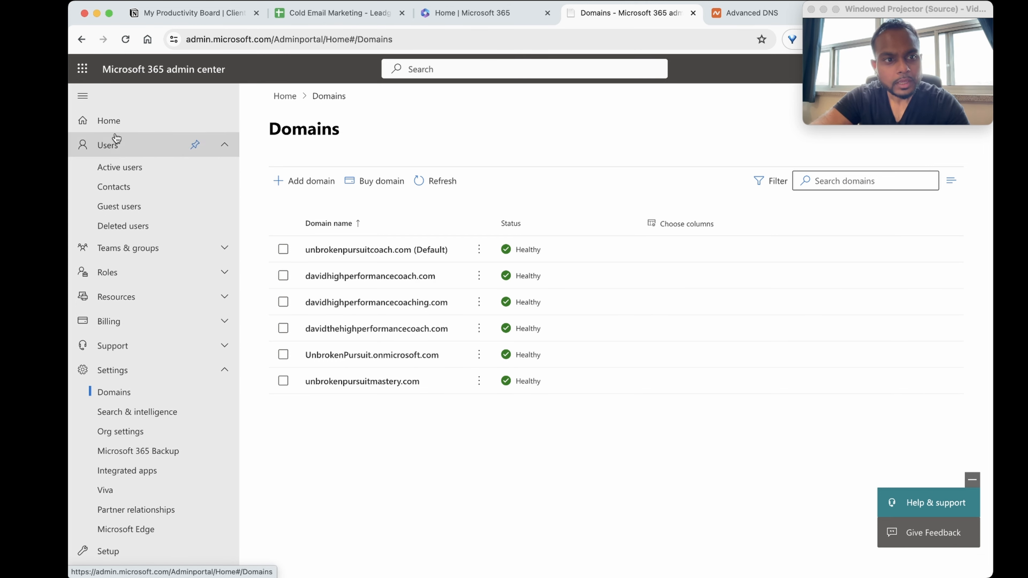
left_click(127, 171)
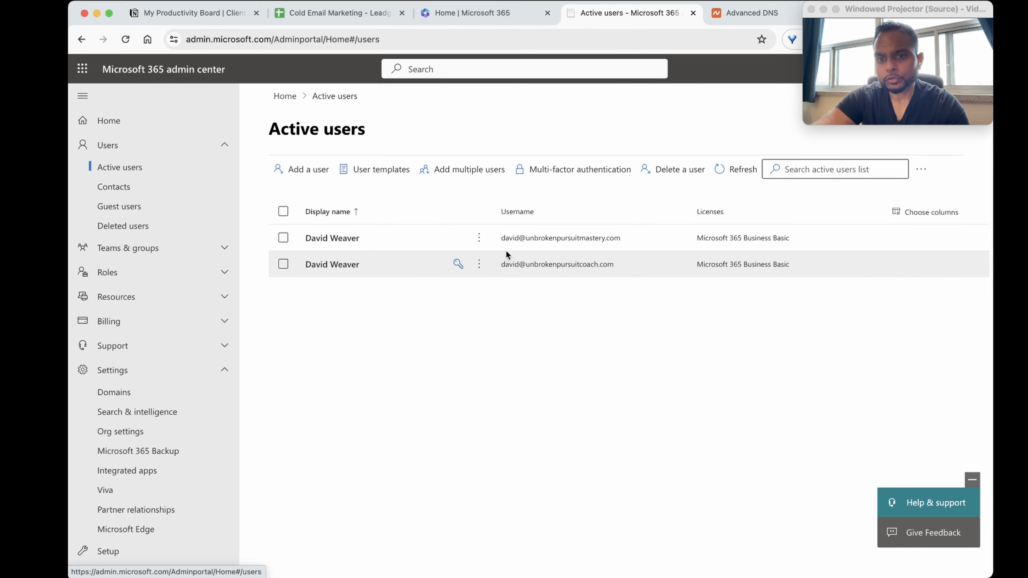
Start a new user with first and last name and the davidthehighperformancecoach.com domain
left_click(300, 169)
left_click(594, 259)
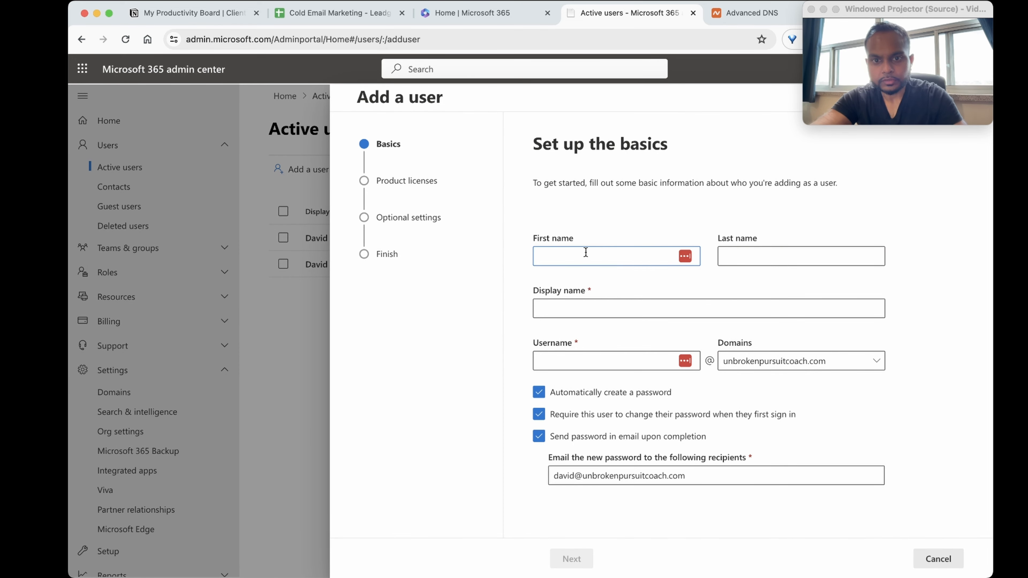
key("Tab")
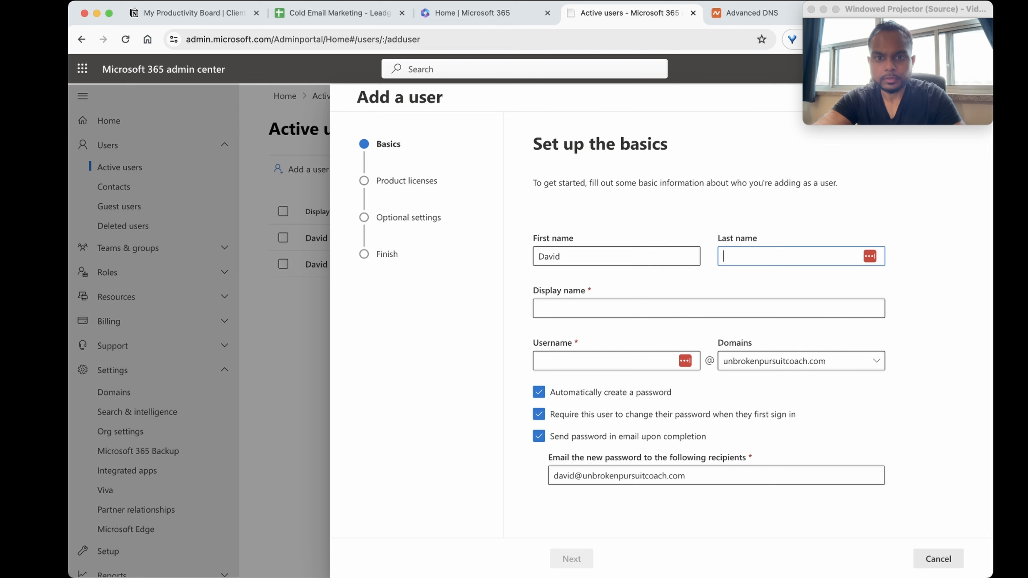
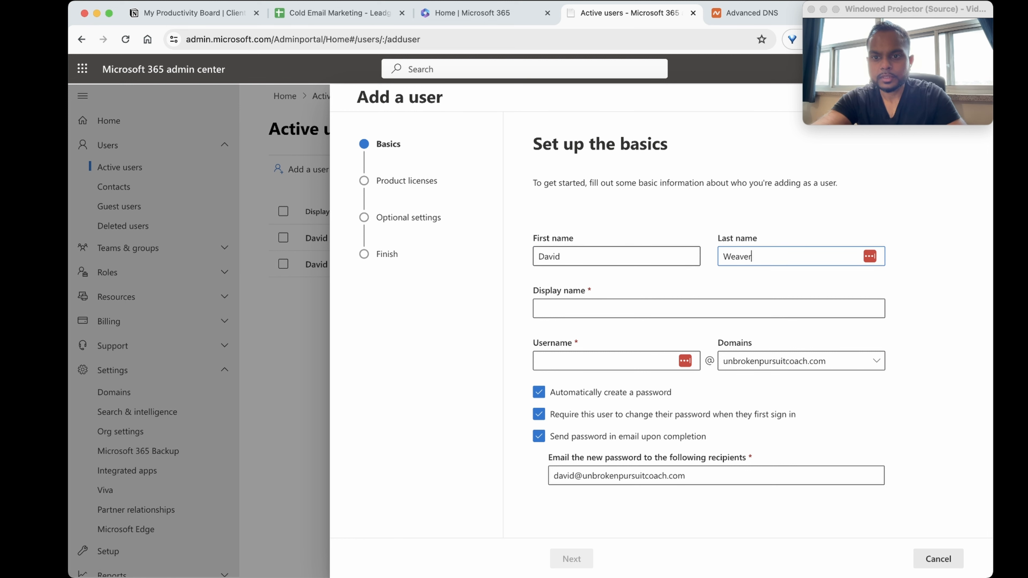
left_click(612, 304)
left_click(648, 364)
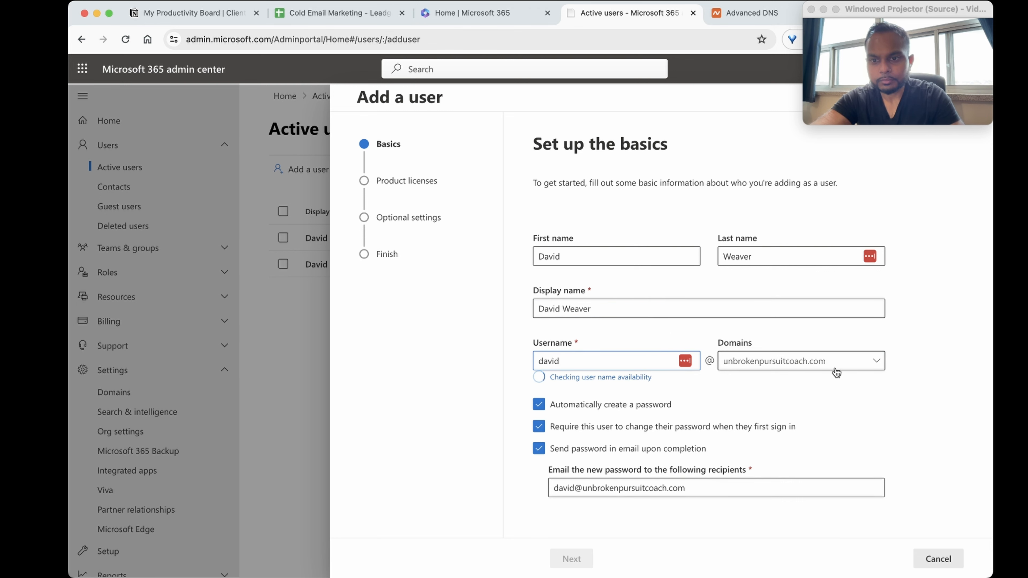
left_click(801, 361)
key("super+space")
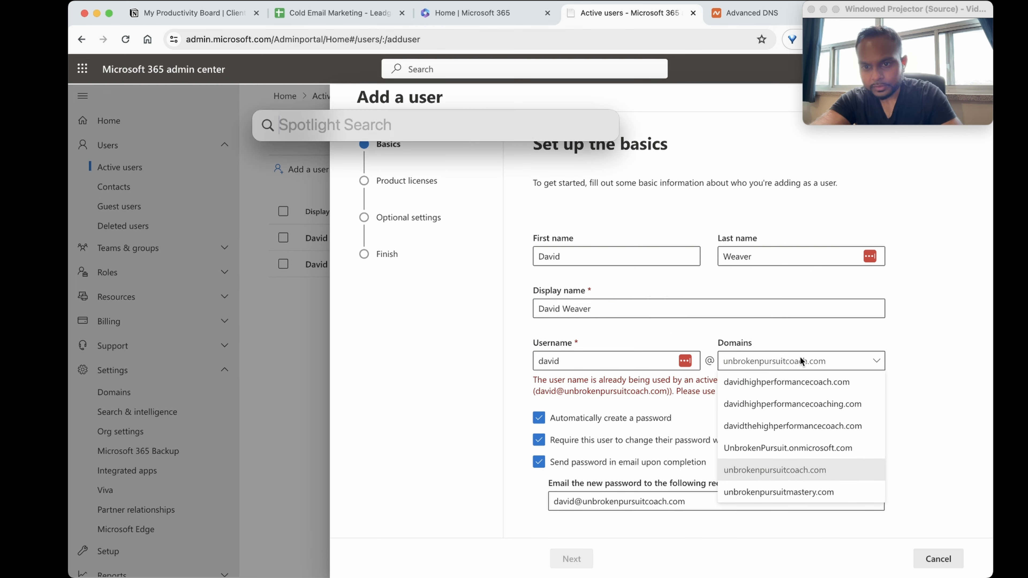
type("davidthehighperformancecoach.com")
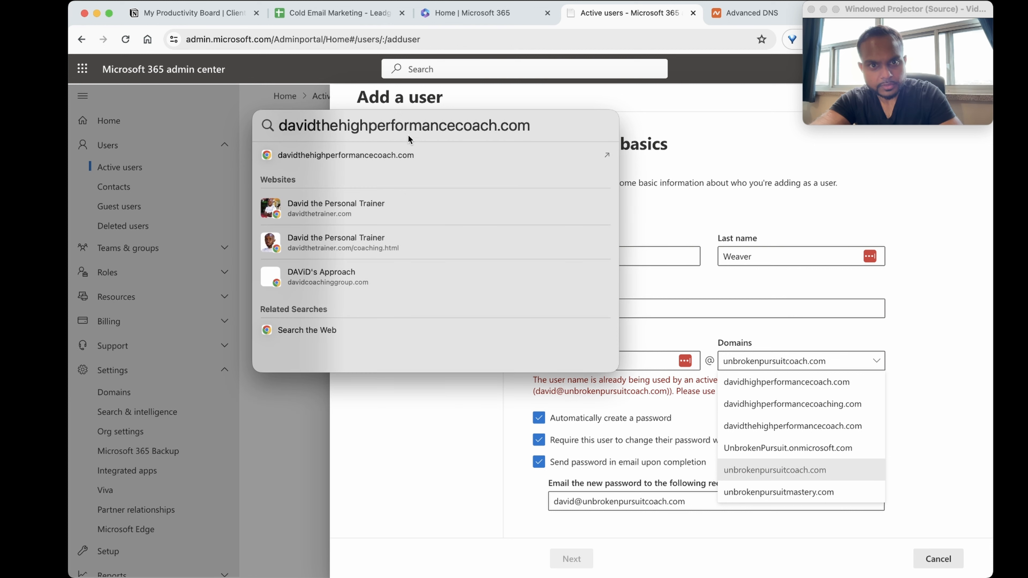
key("Escape")
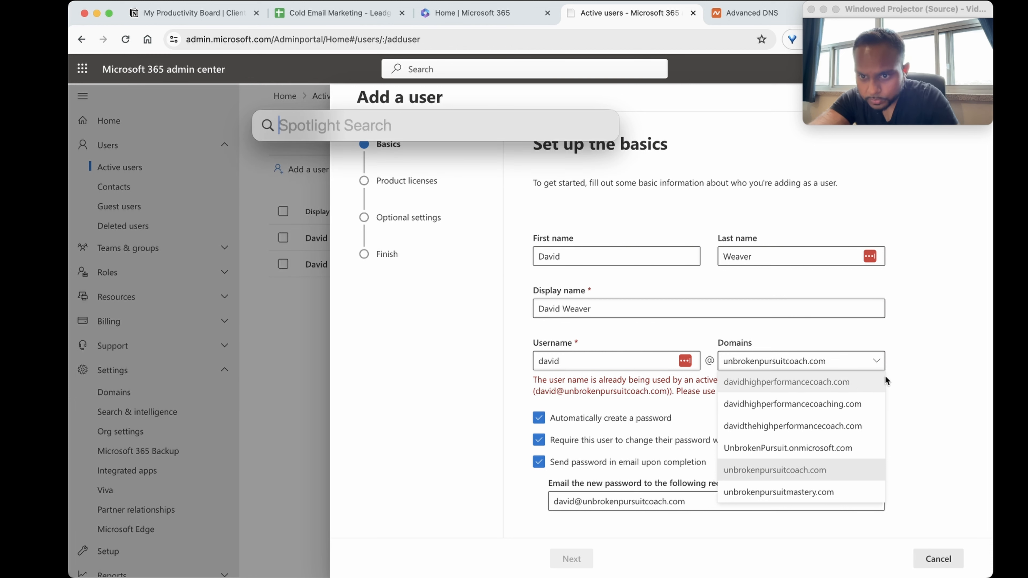
left_click(825, 426)
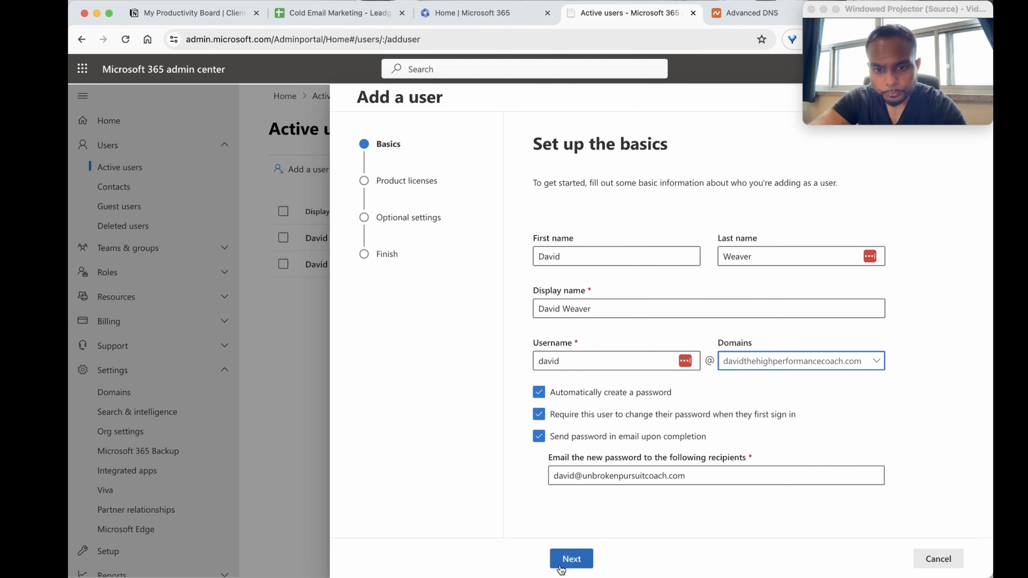
Assign a Microsoft 365 Business Basic licence and finish creating the user
left_click(571, 558)
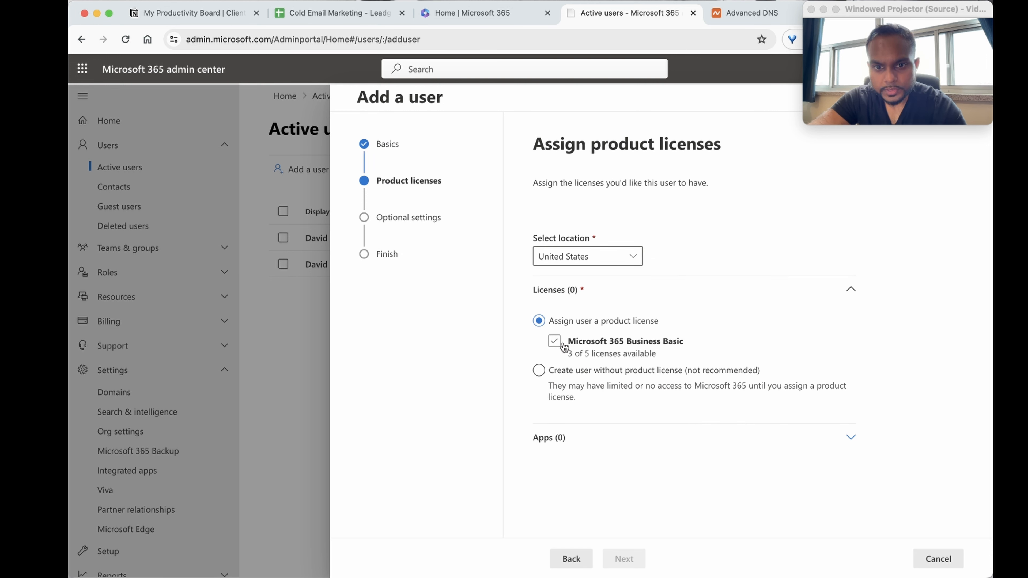
left_click(554, 341)
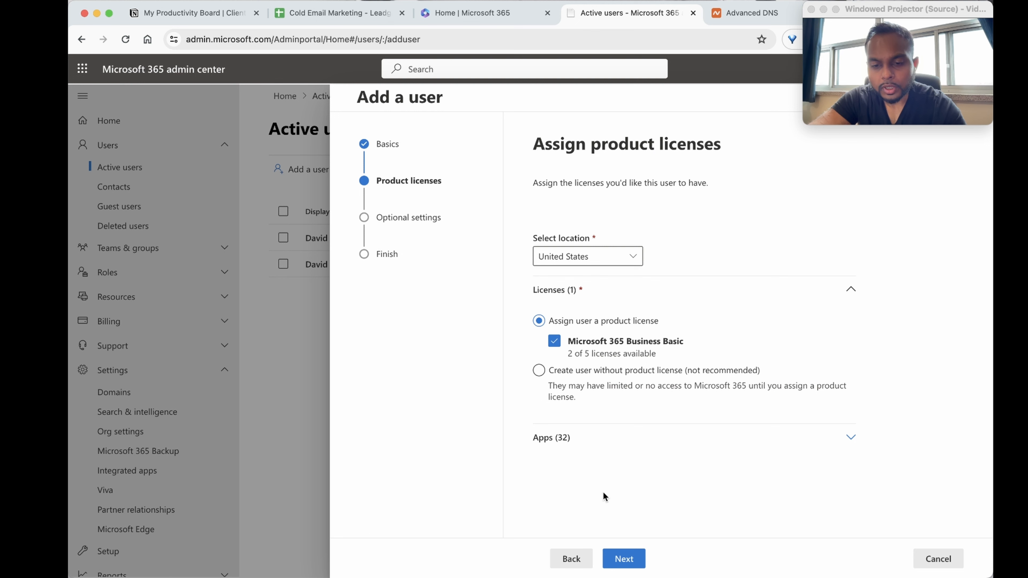
left_click(635, 566)
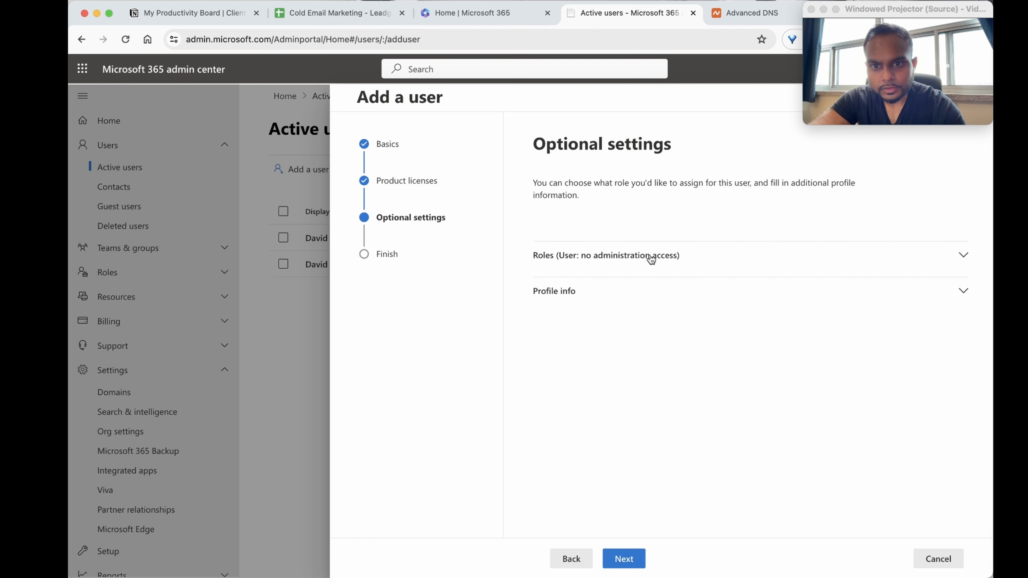
left_click(627, 567)
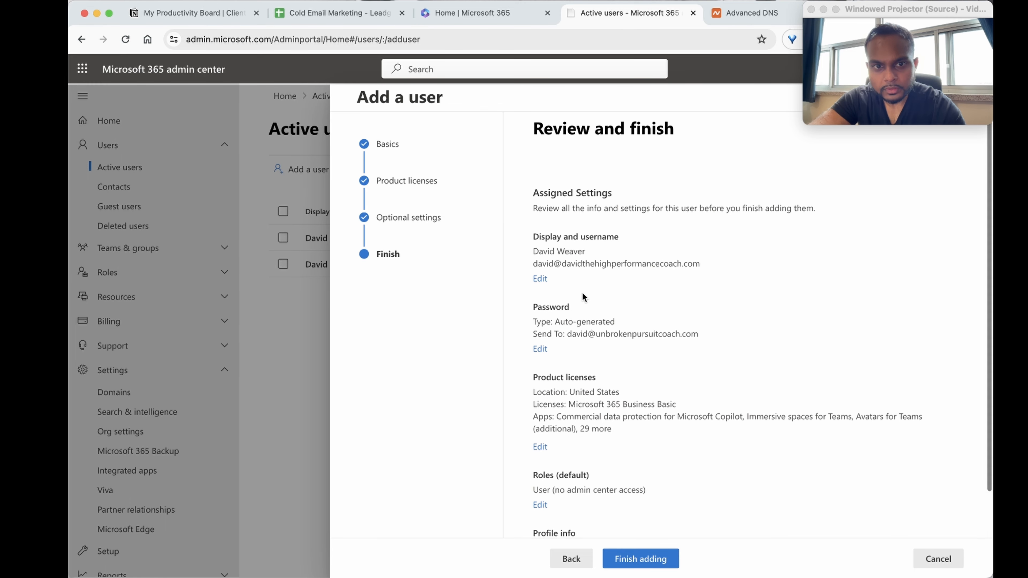
scroll(584, 298, "down", 3)
left_click(646, 559)
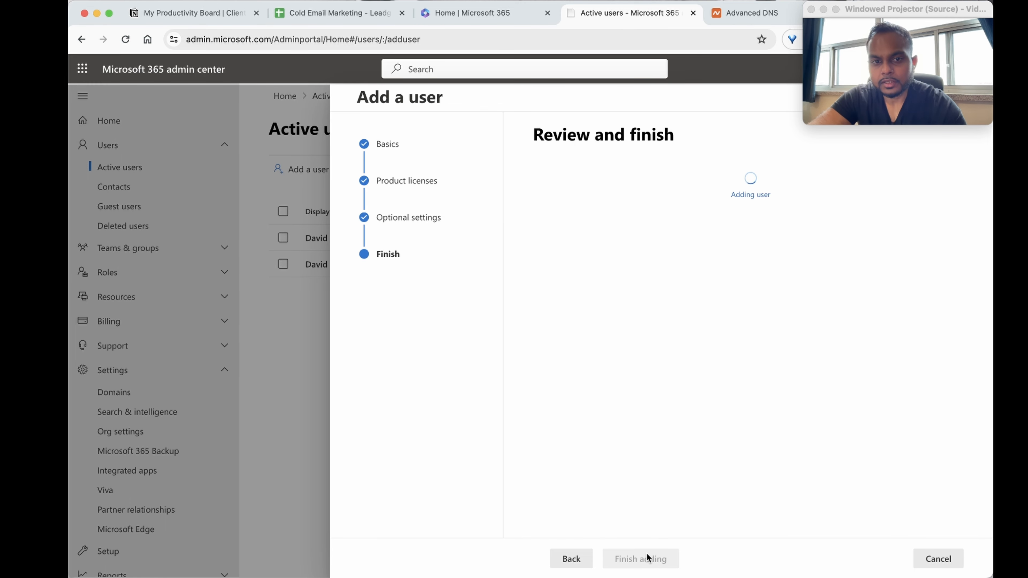
Reveal the generated password and copy the new username and password
left_click(616, 271)
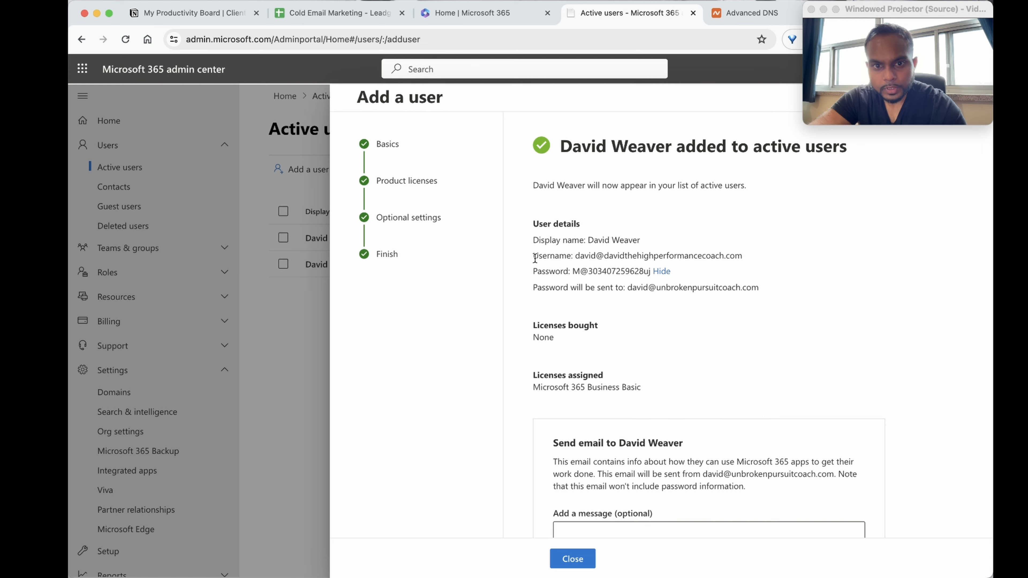
left_click_drag(535, 258, 651, 271)
key("super+c")
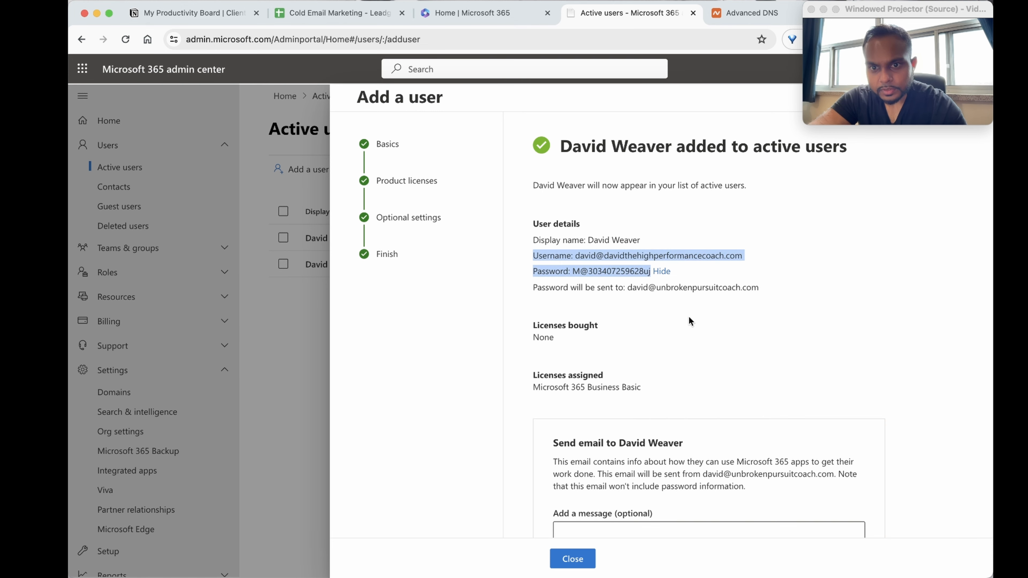
left_click(324, 12)
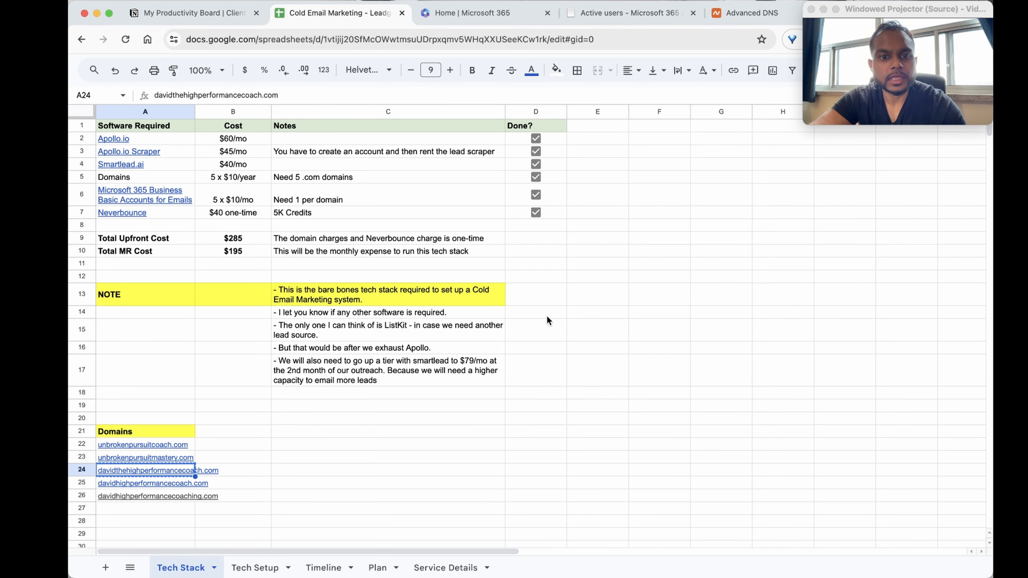
Paste the username into F5 and the password into F6 of the Tech Setup sheet
left_click(257, 568)
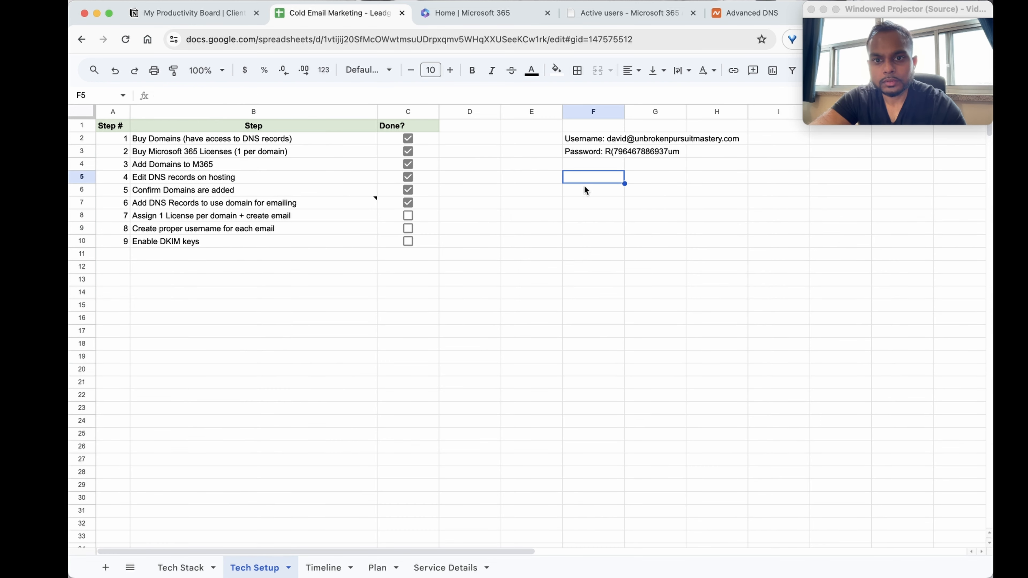
double_click(587, 175)
key("super+v")
left_click(605, 251)
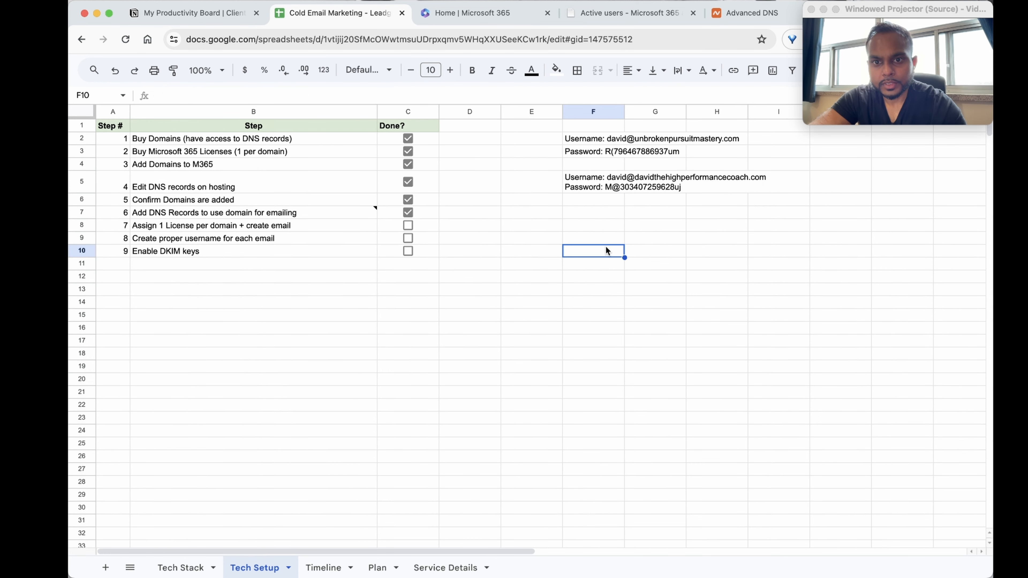
double_click(611, 188)
key("shift+super+Left")
key("super+x")
key("BackSpace")
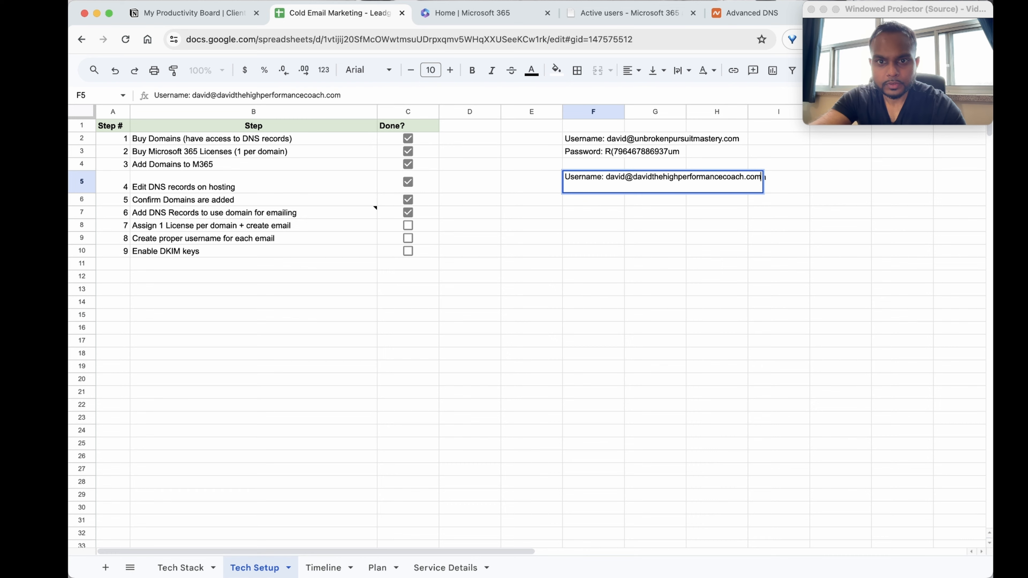
key("Return")
key("super+v")
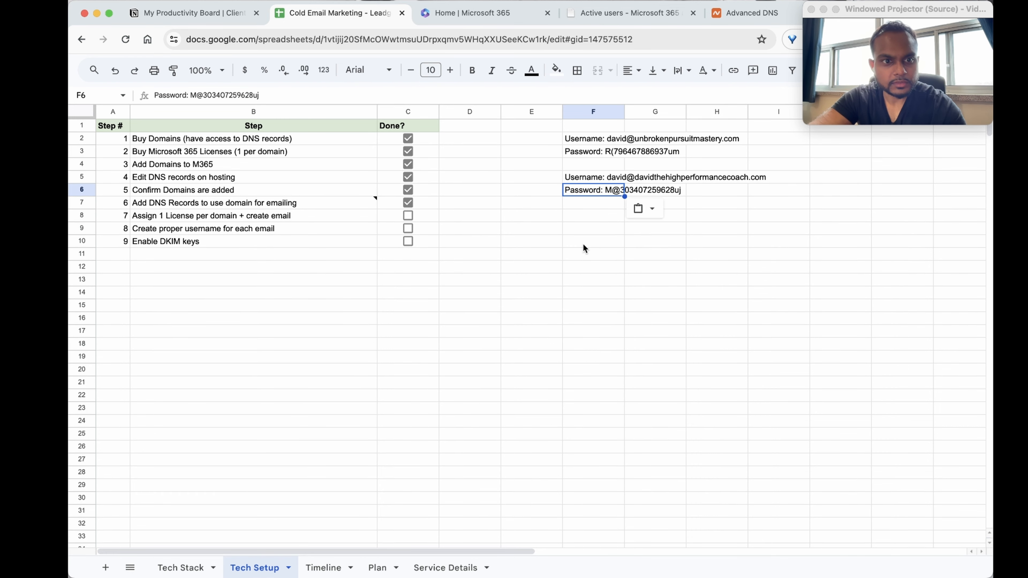
key("super+4")
scroll(576, 506, "down", 10)
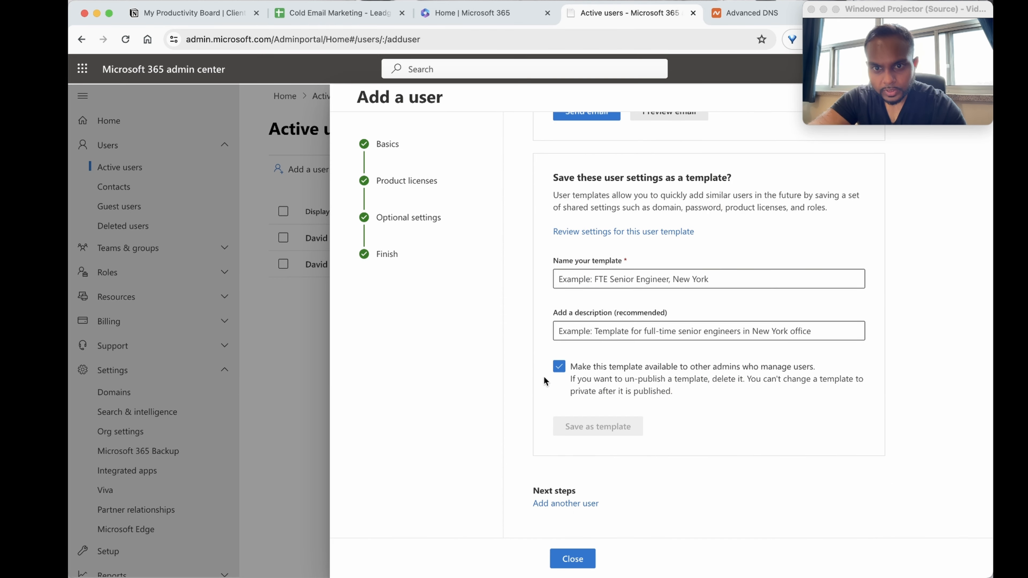
Begin another user, entering first name, last name and the start of the username
left_click(577, 504)
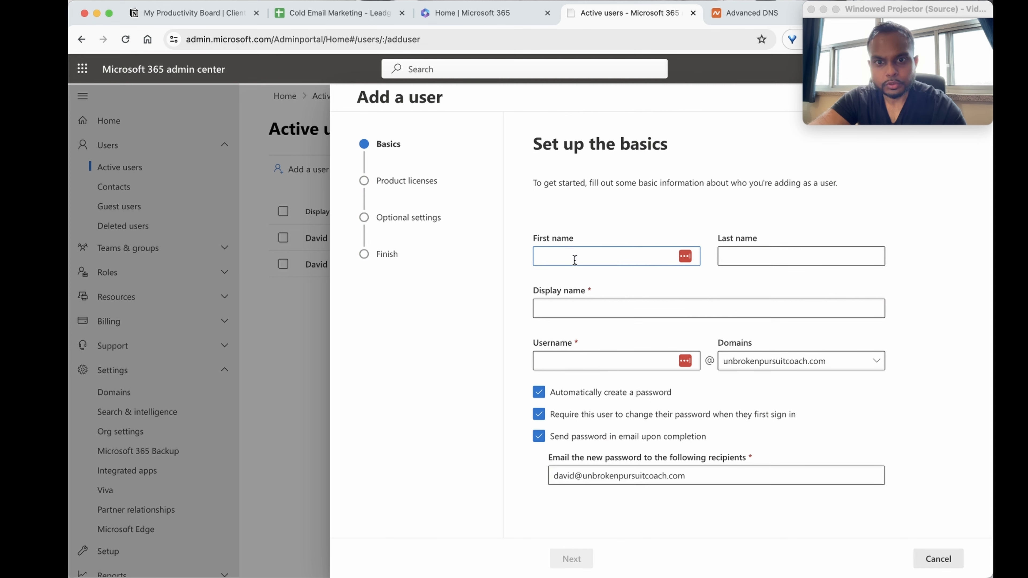
key("Tab")
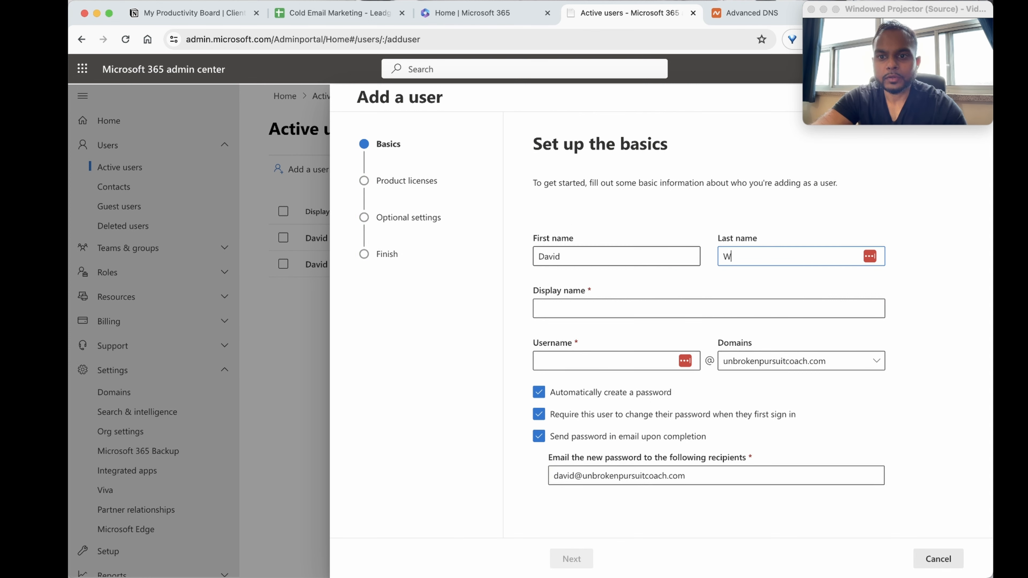
key("Tab")
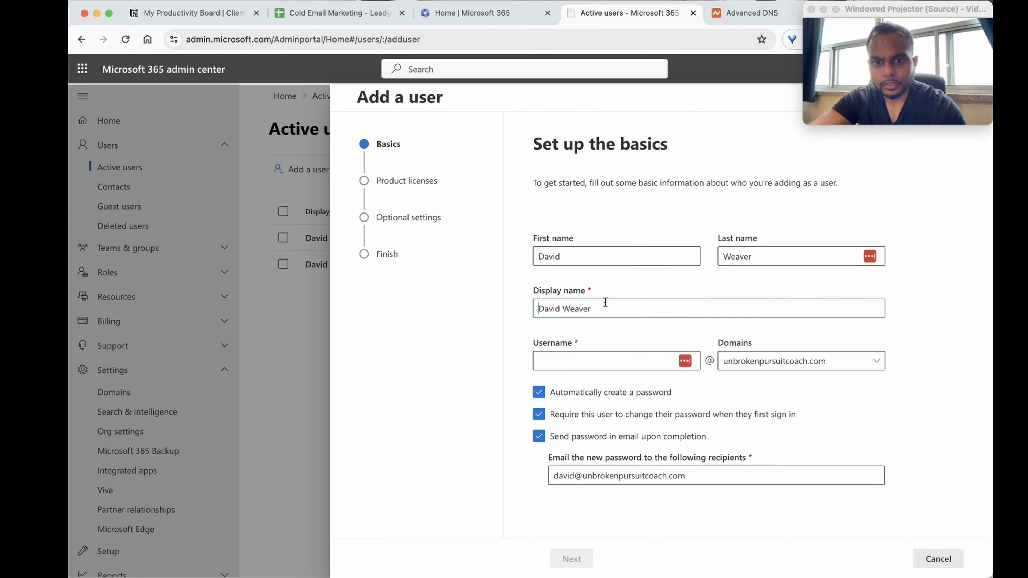
left_click(599, 364)
type("david")
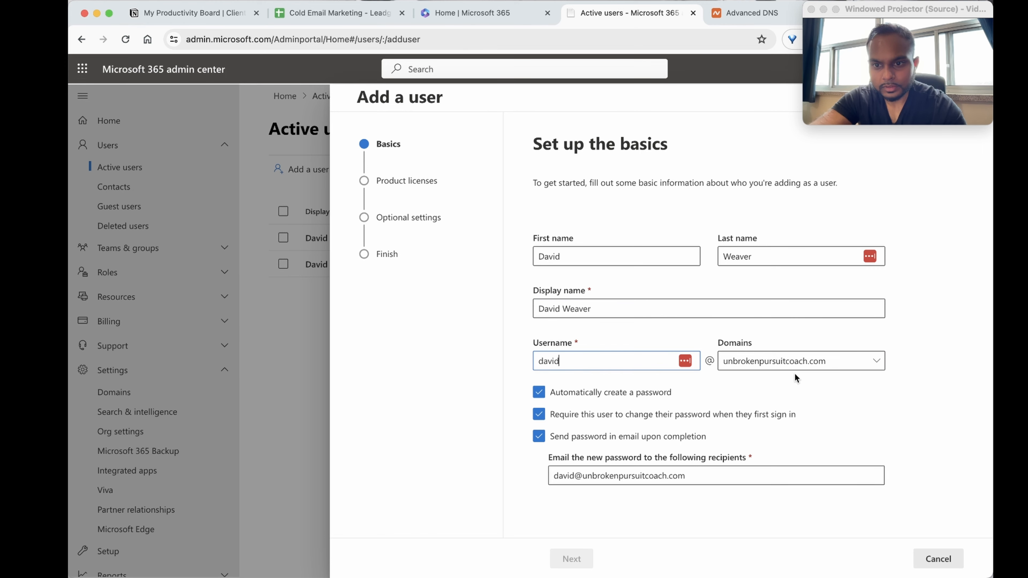
left_click(796, 362)
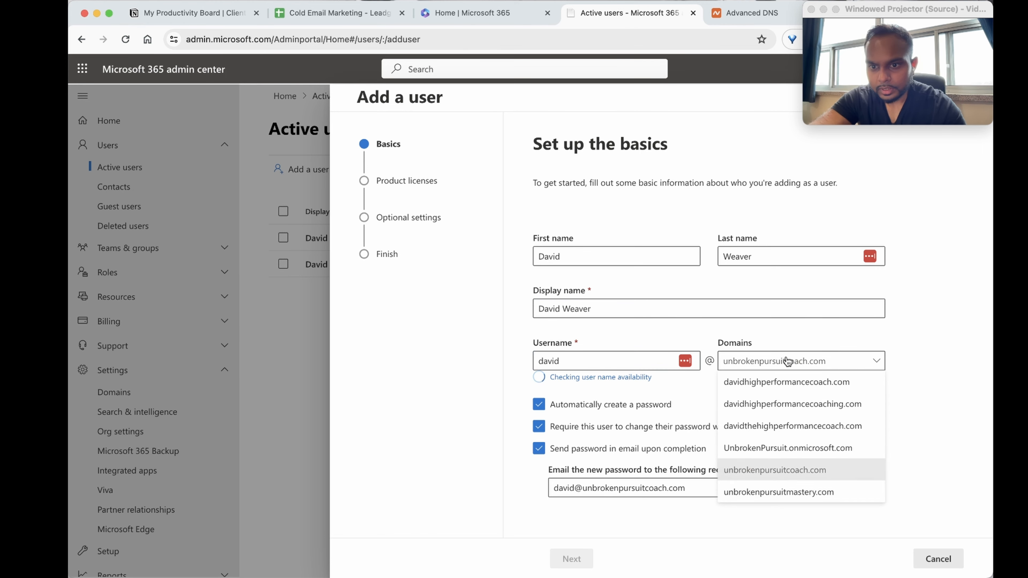
Check the domain in Tech Stack cell A25 and choose davidhighperformancecoach.com as the domain
left_click(350, 12)
left_click(181, 568)
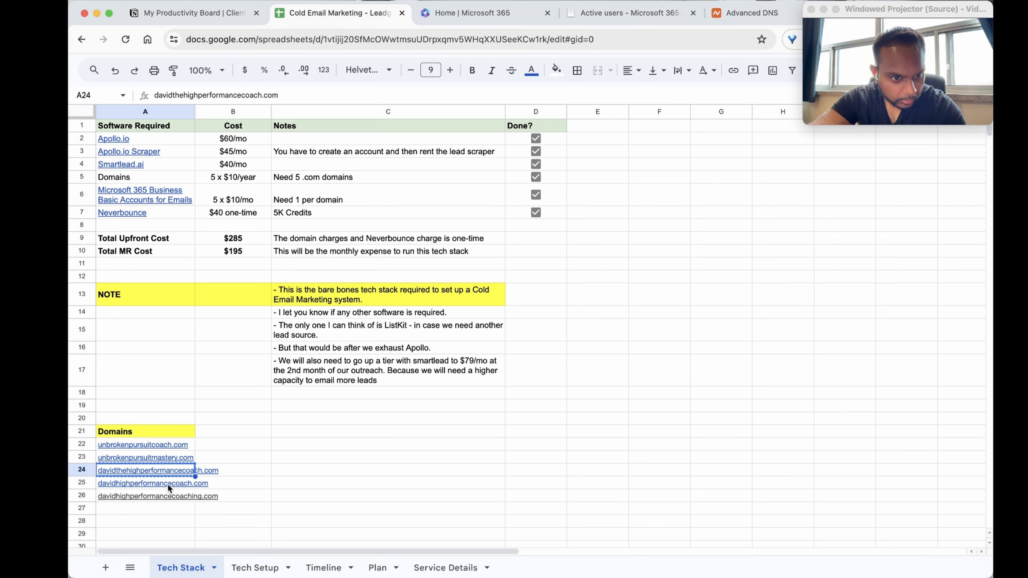
left_click(169, 489)
left_click(623, 13)
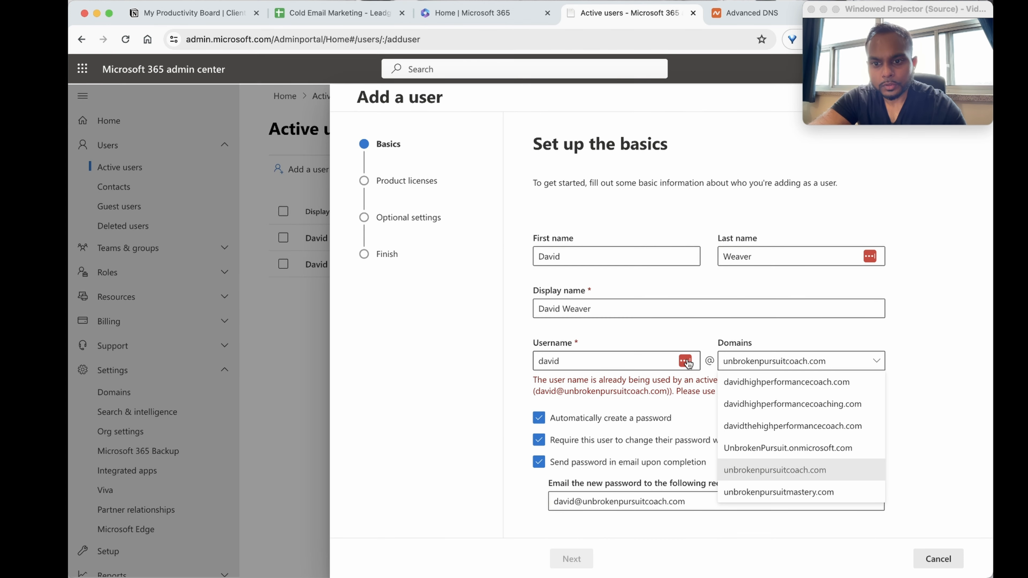
key("super+space")
type("davidhighperformancecoach.com")
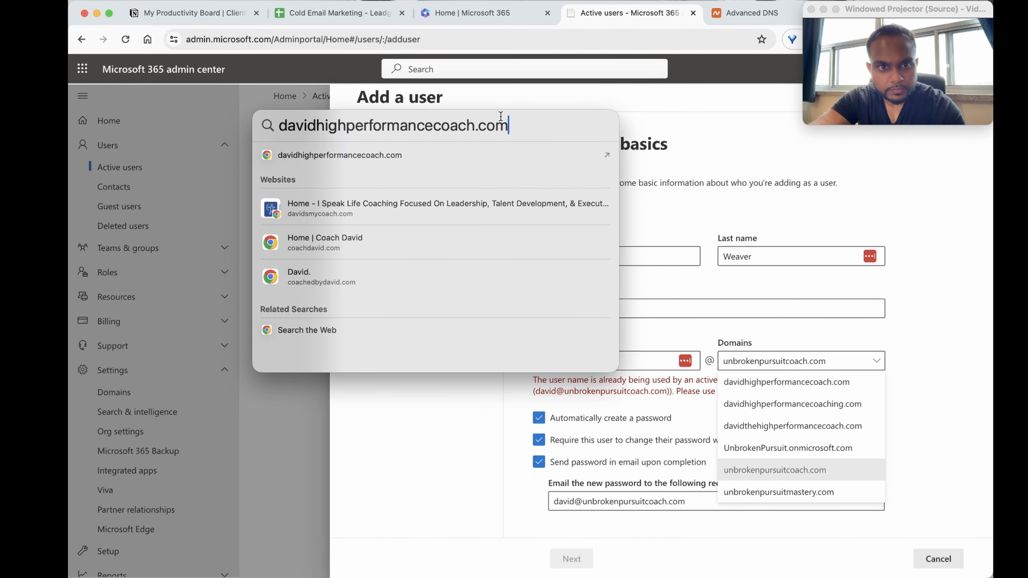
key("Escape")
left_click(814, 387)
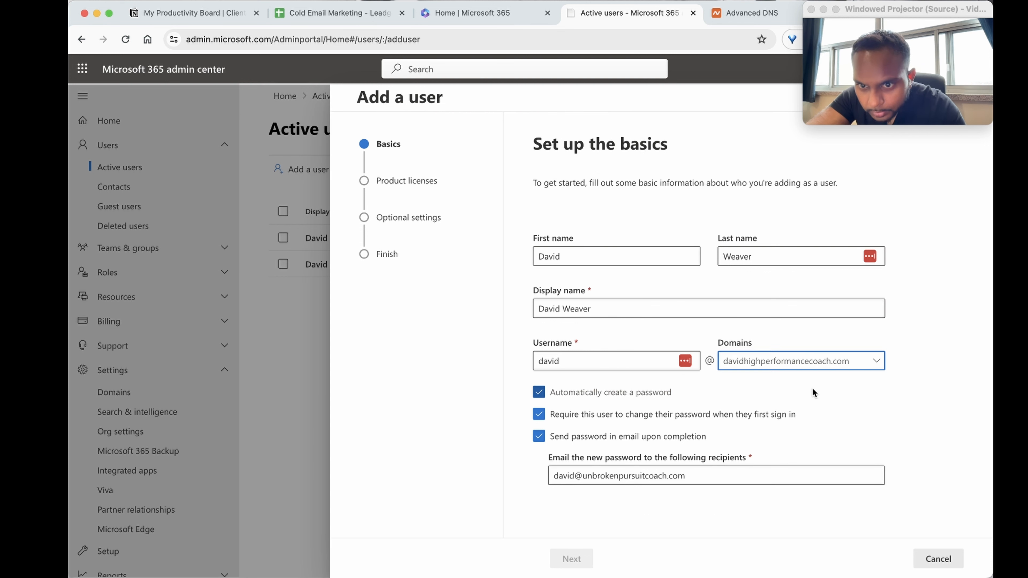
Assign a Business Basic licence and finish creating the second user
left_click(589, 567)
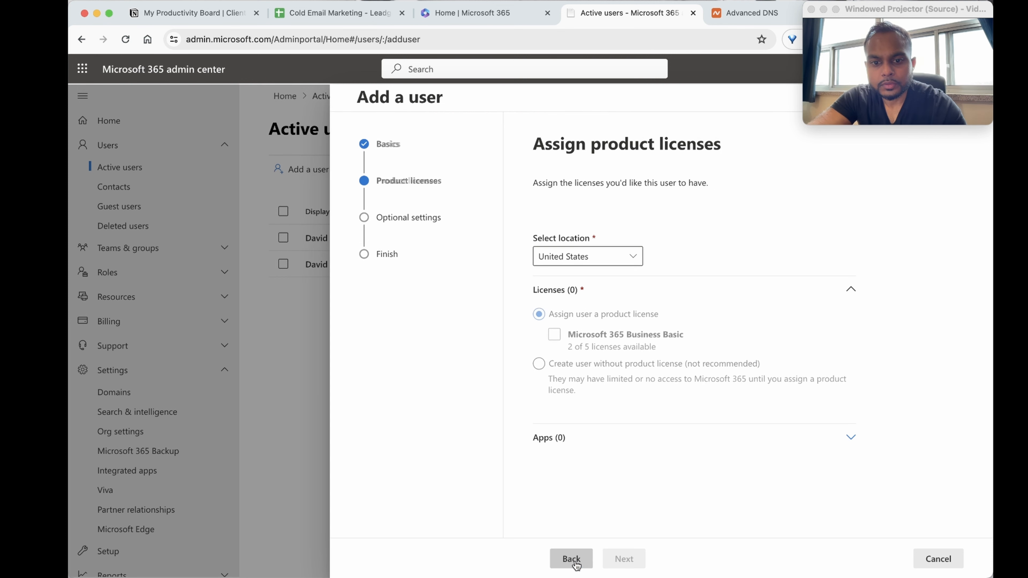
left_click(569, 349)
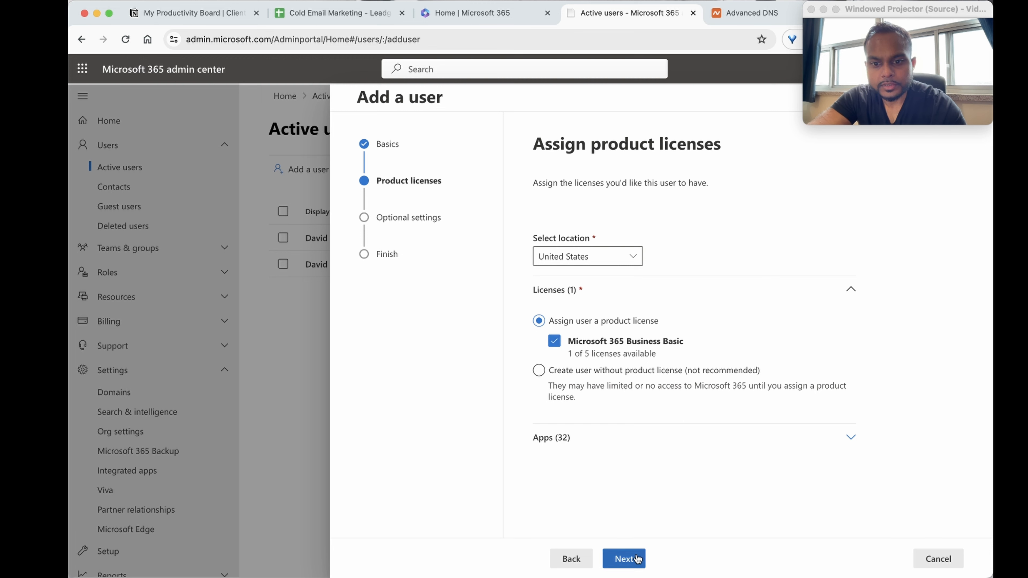
left_click(624, 559)
left_click(634, 560)
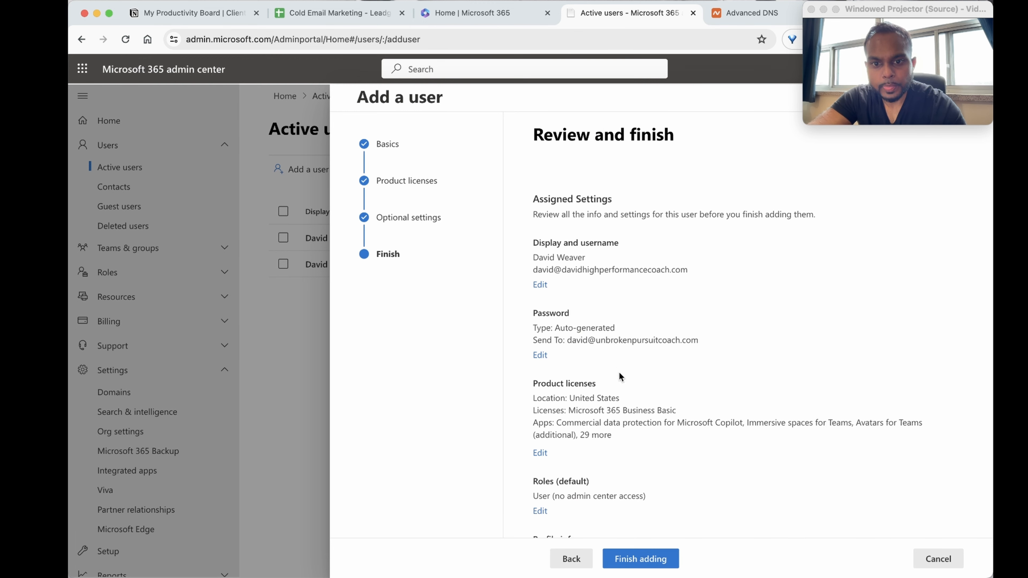
left_click(639, 562)
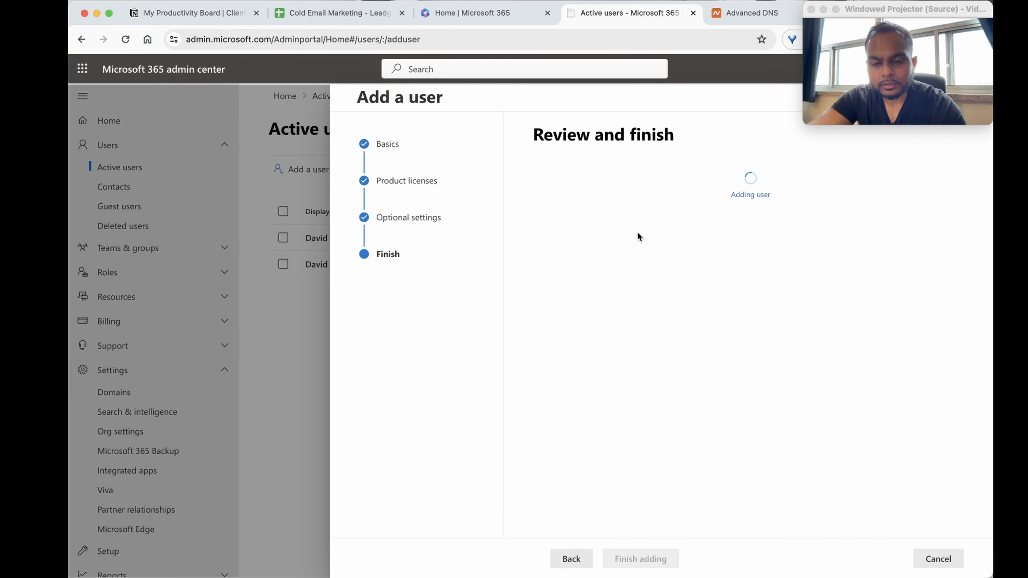
Reveal the generated password and select the second user's username and password
left_click(614, 271)
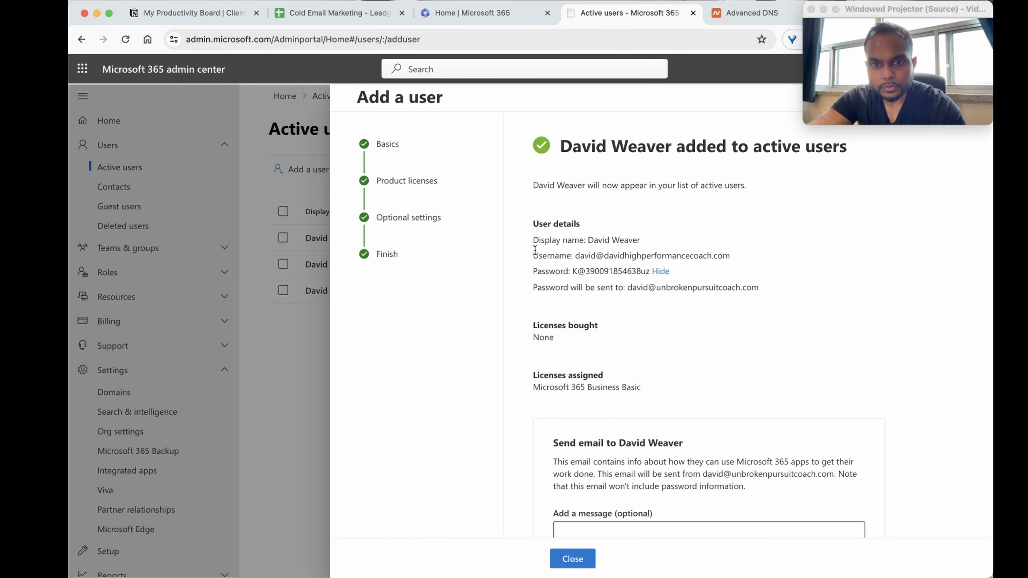
left_click_drag(534, 250, 649, 269)
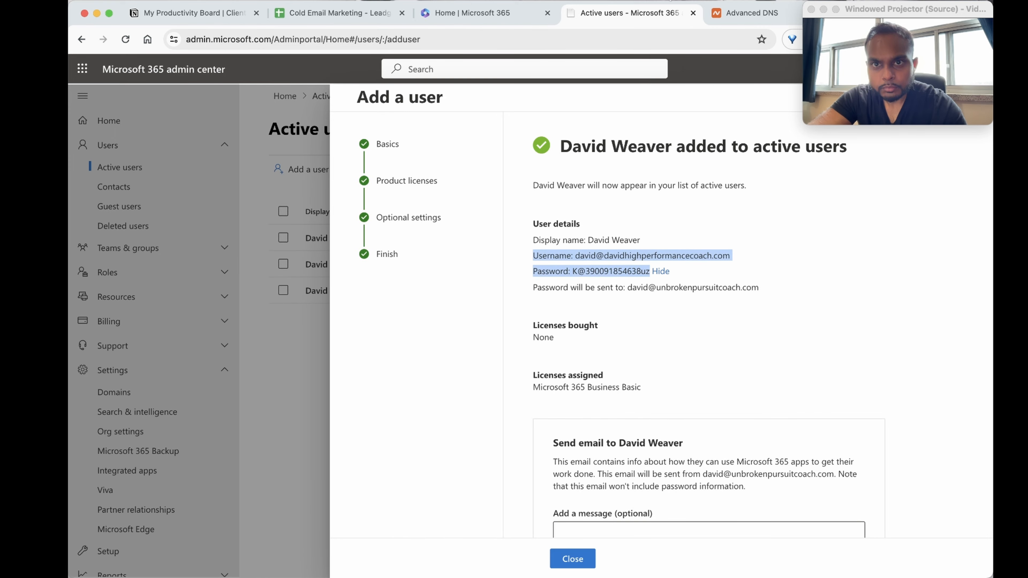
left_click(348, 15)
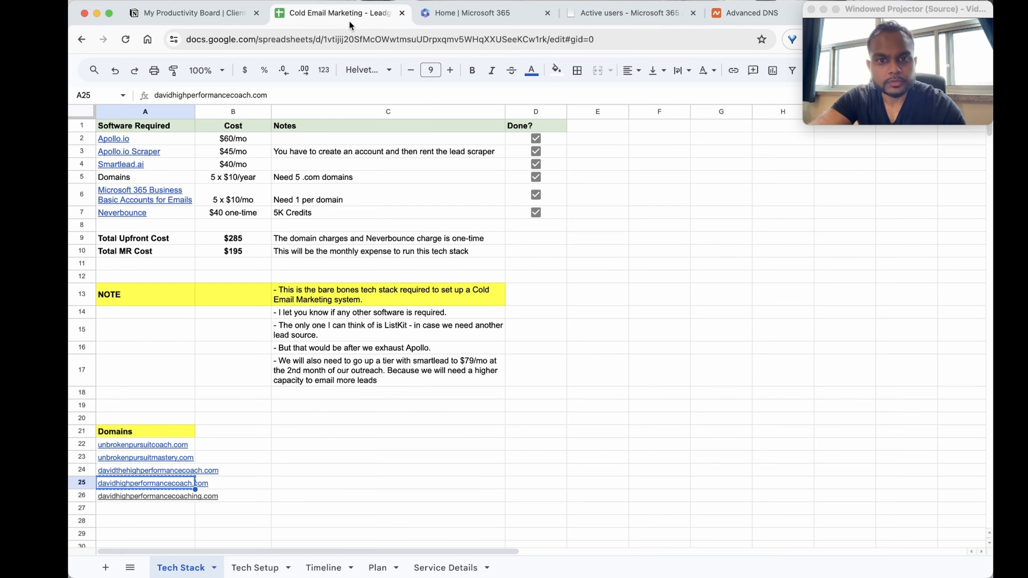
Open the Tech Setup sheet in the spreadsheet
left_click(246, 573)
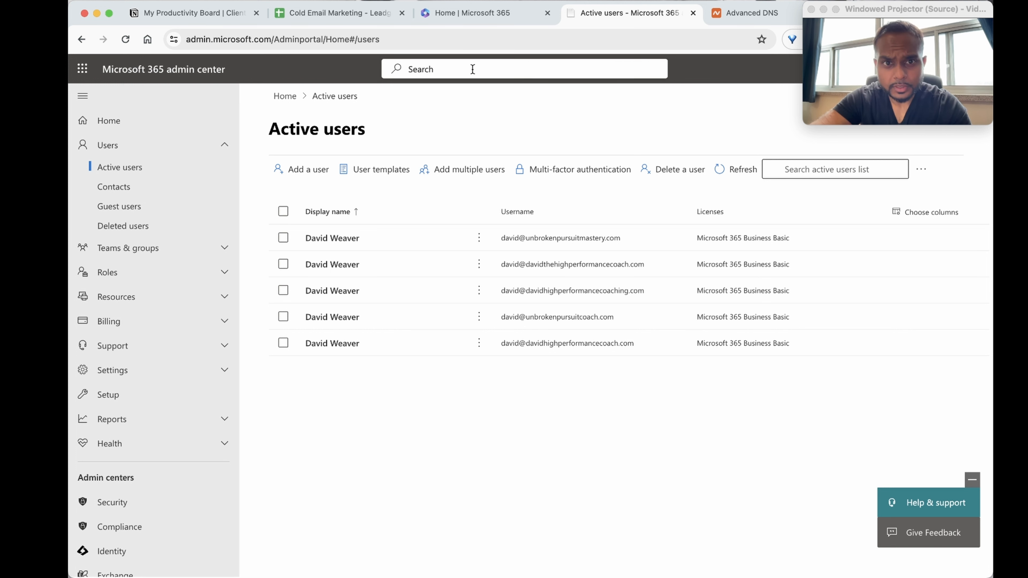
Search the admin center for DKIM and open the DKIM settings in Microsoft 365 Defender
left_click(427, 68)
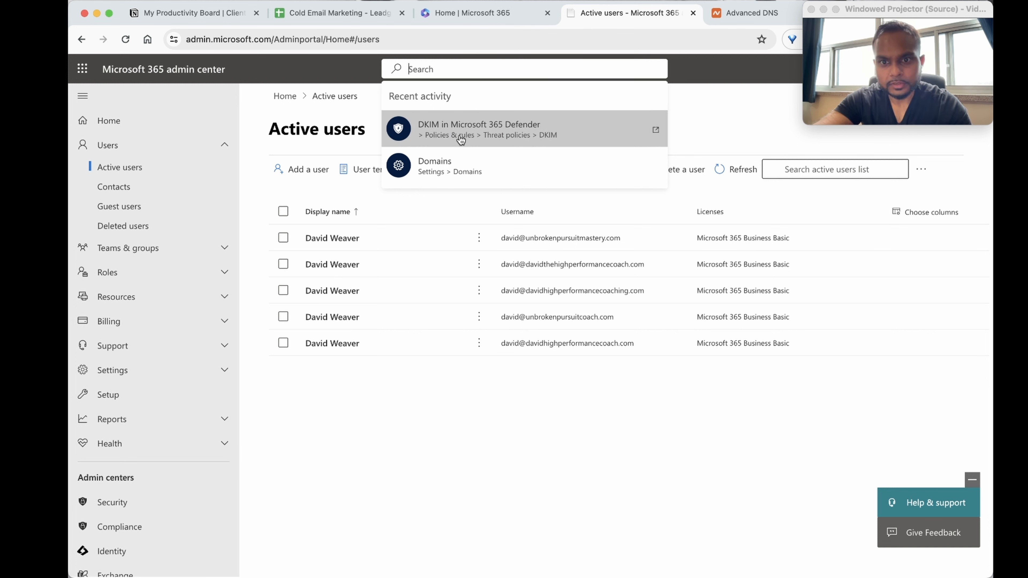
type("dkim")
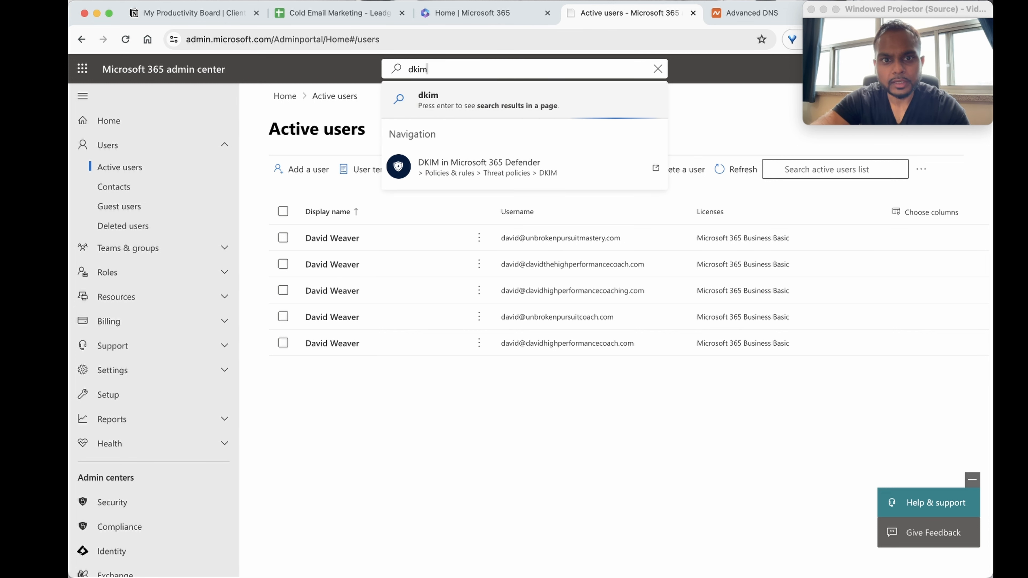
left_click(463, 164)
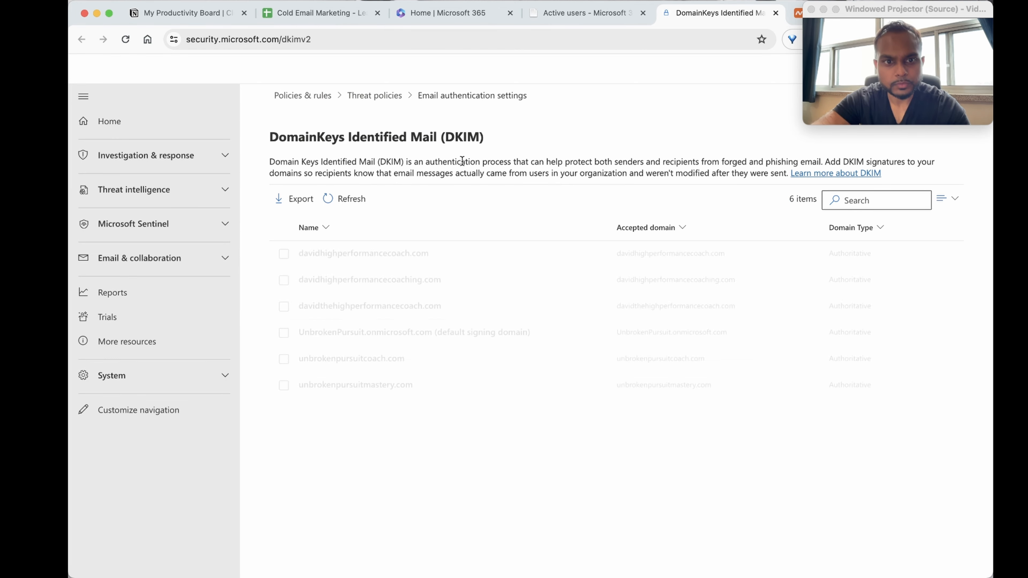
left_click(284, 255)
left_click(341, 252)
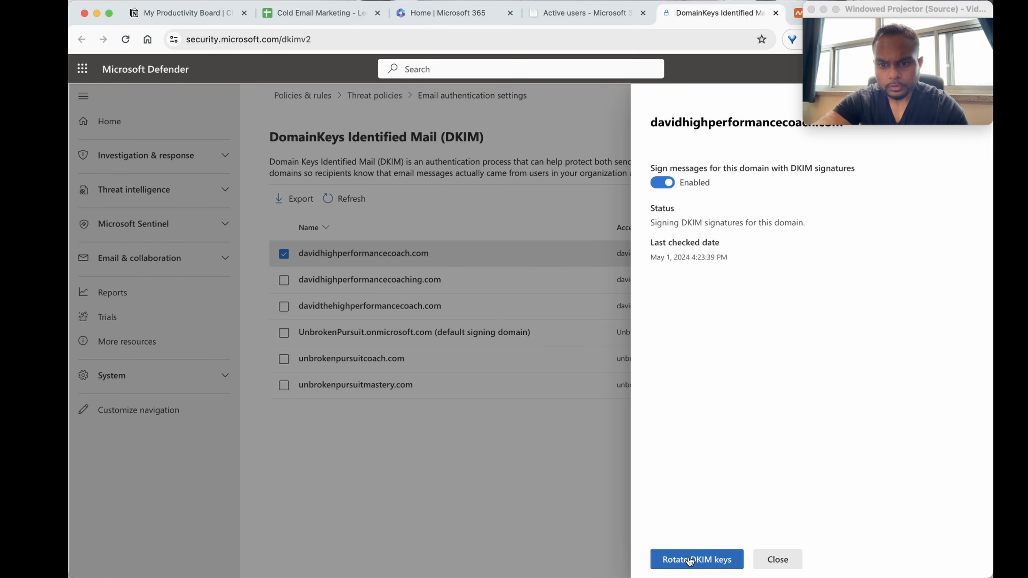
left_click(779, 560)
left_click(341, 290)
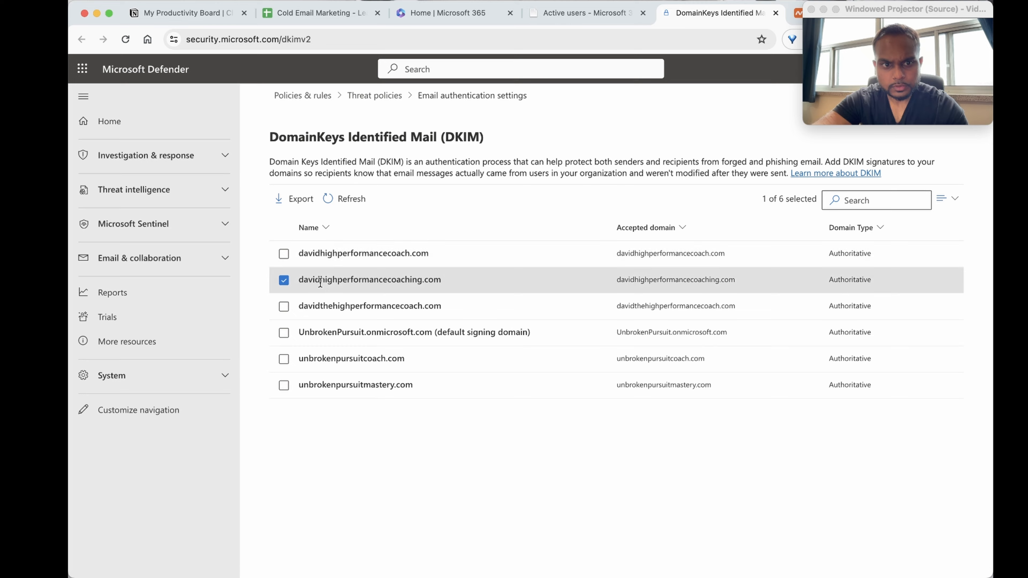
left_click(330, 289)
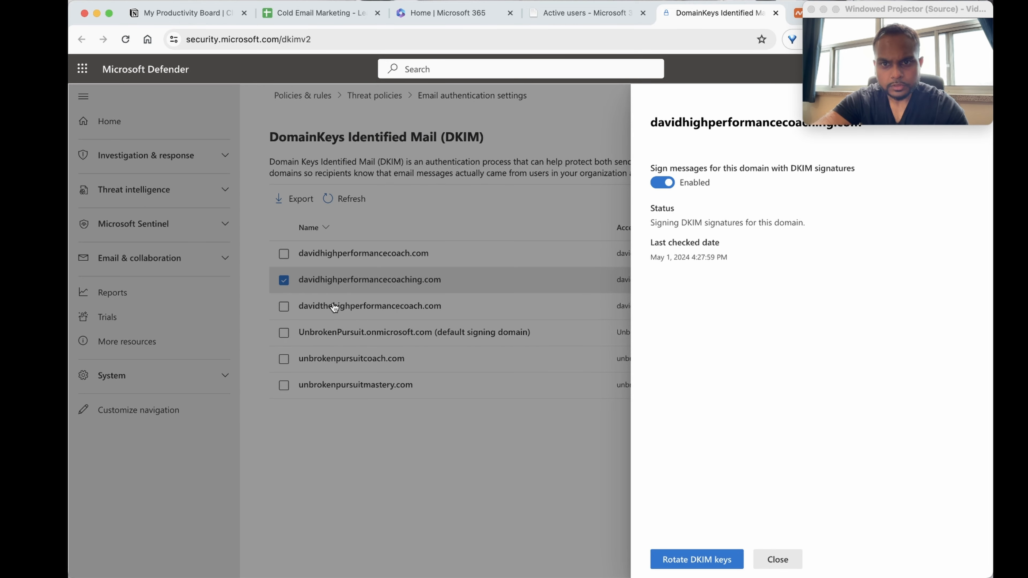
left_click(777, 559)
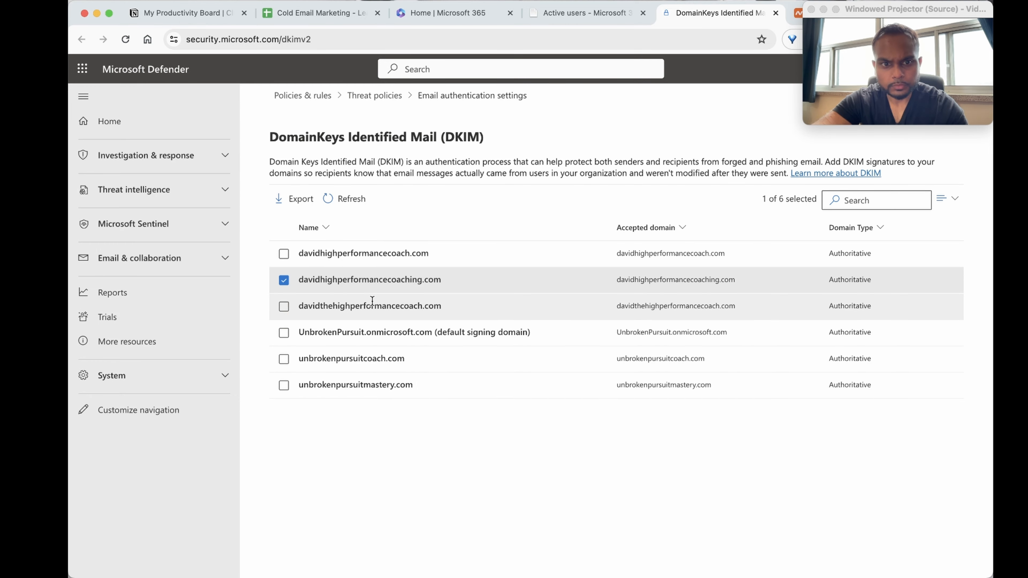
left_click(591, 306)
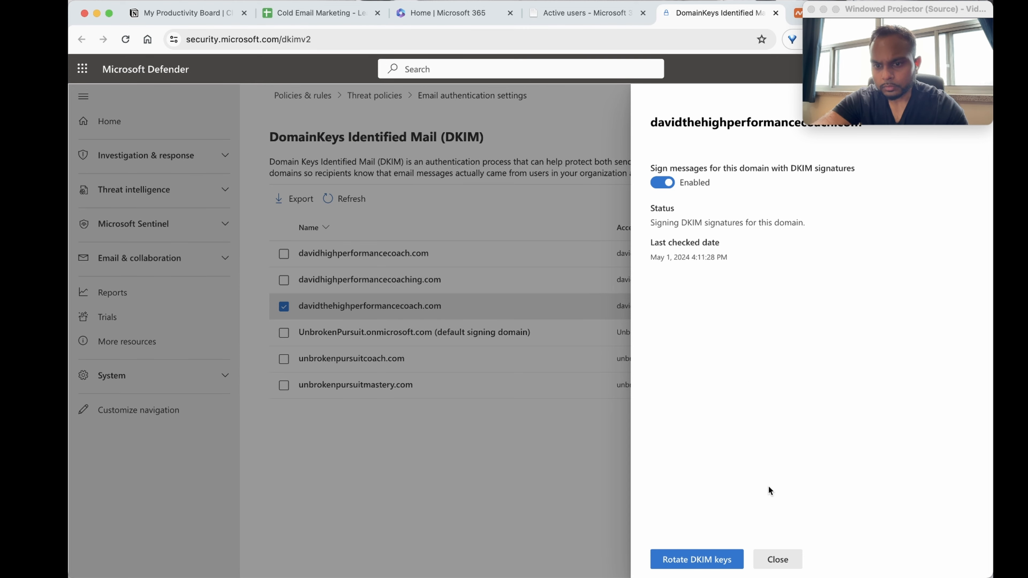
left_click(777, 558)
left_click(342, 363)
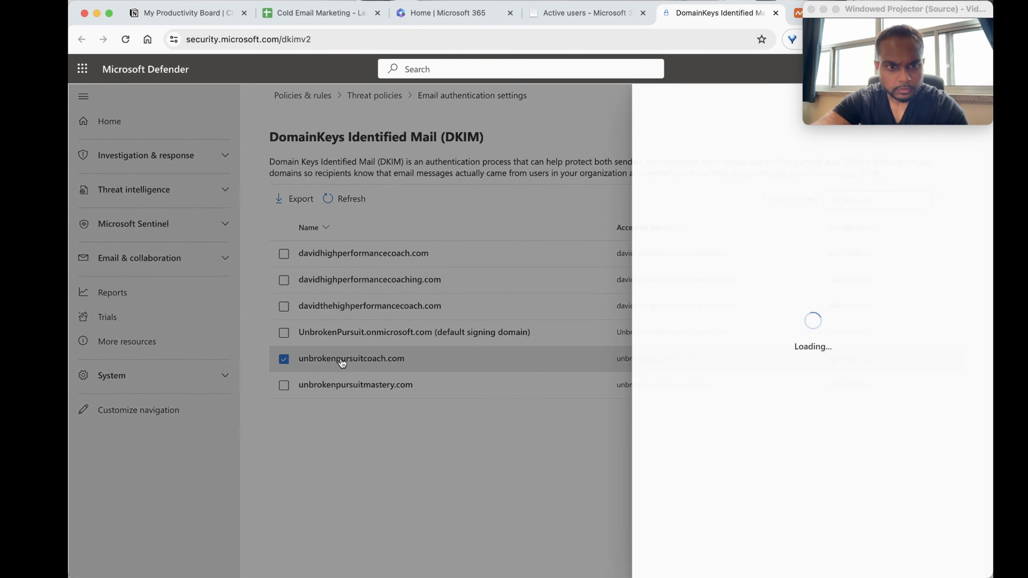
left_click(779, 558)
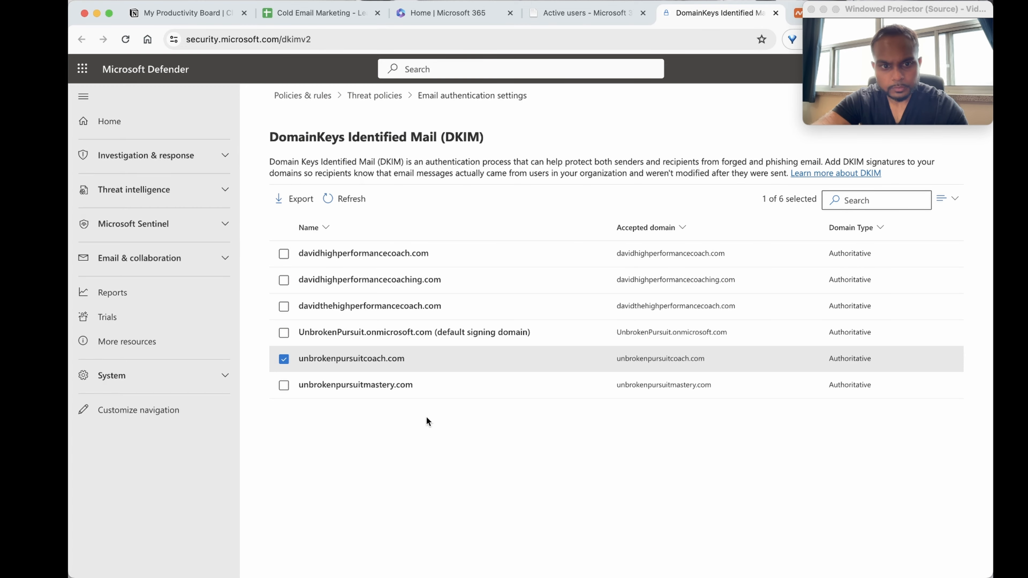
left_click(344, 386)
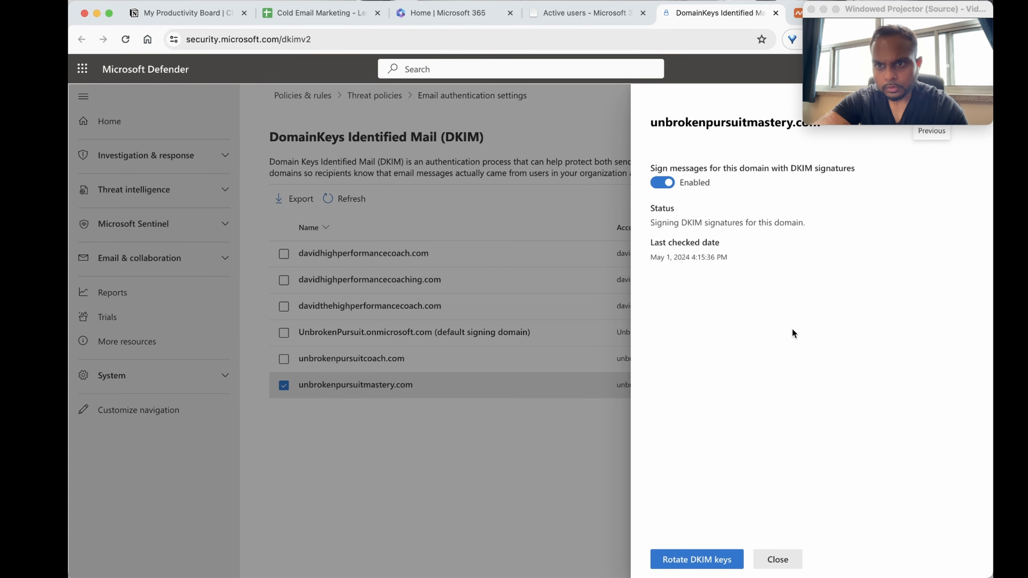
left_click(777, 559)
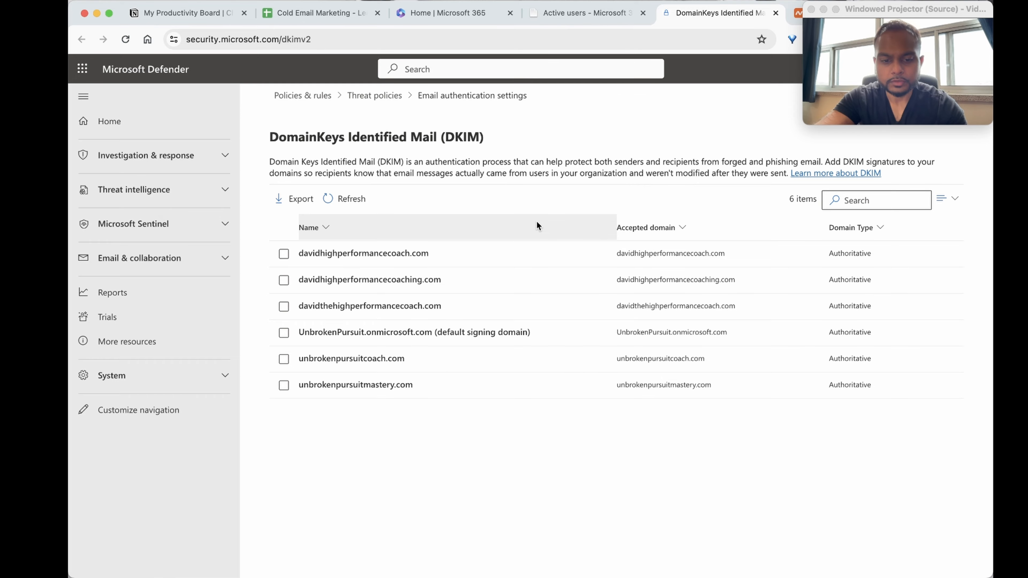
Load office.com in a new tab and choose to sign in with a different account
key("super+t")
type("ou")
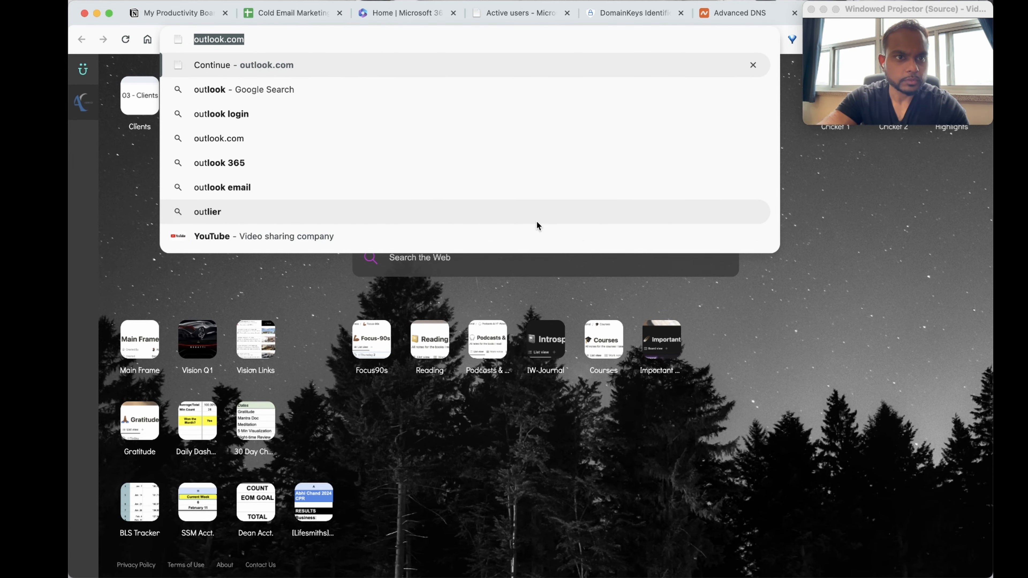
key("BackSpace")
type("ff")
key("Return")
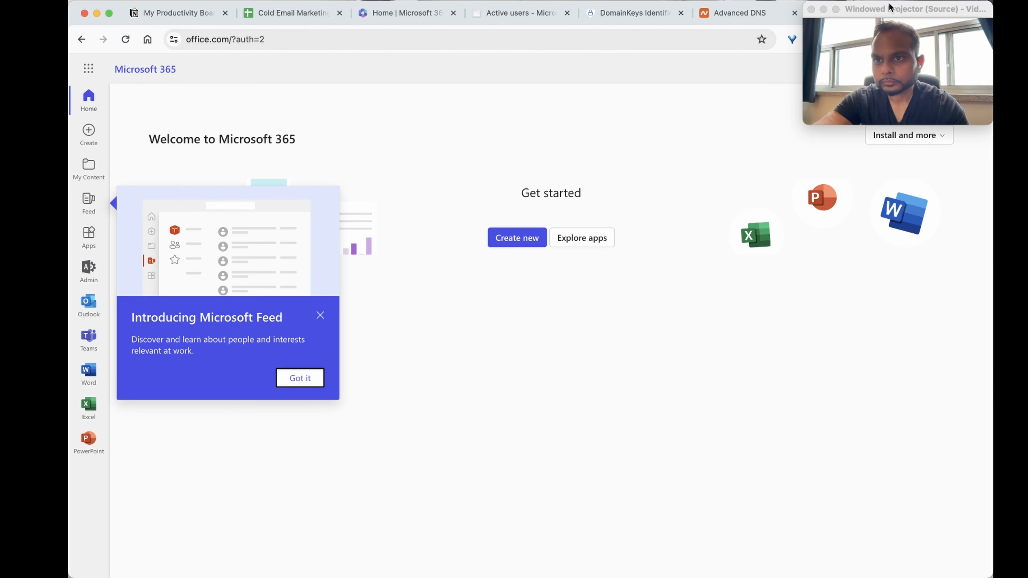
left_click_drag(897, 5, 727, 2)
left_click(979, 69)
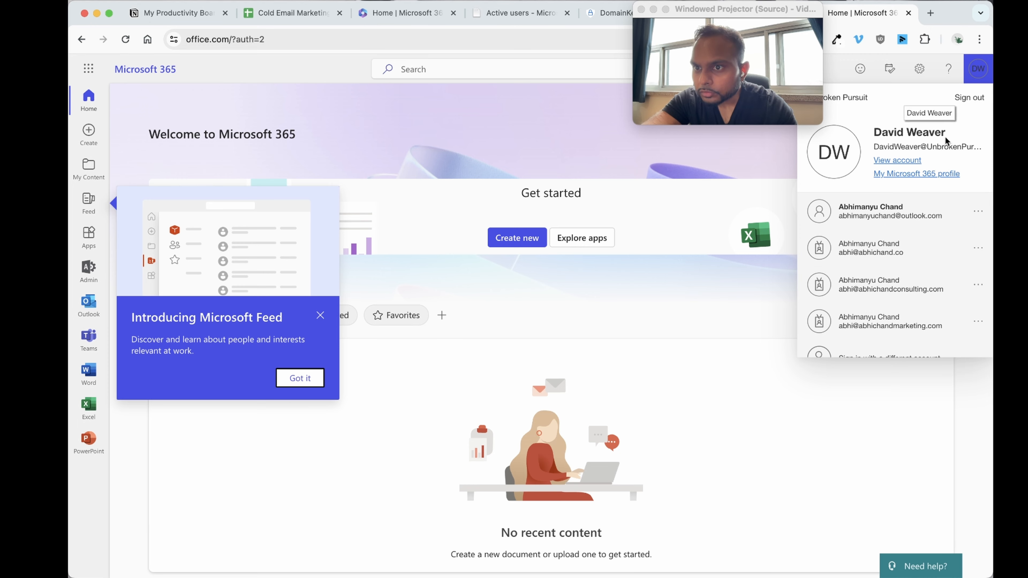
left_click_drag(749, 8, 710, 8)
scroll(920, 265, "down", 1)
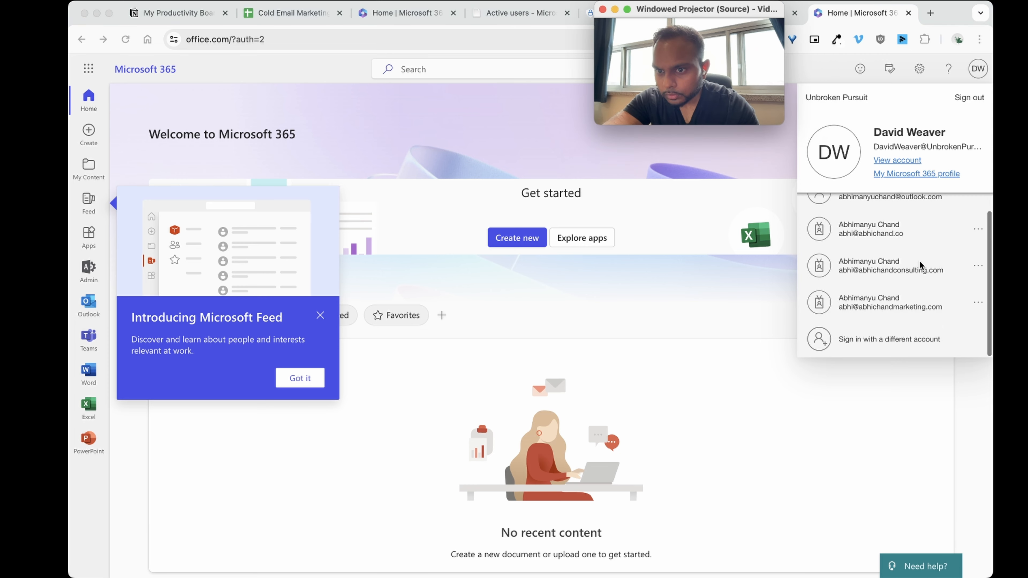
left_click(887, 339)
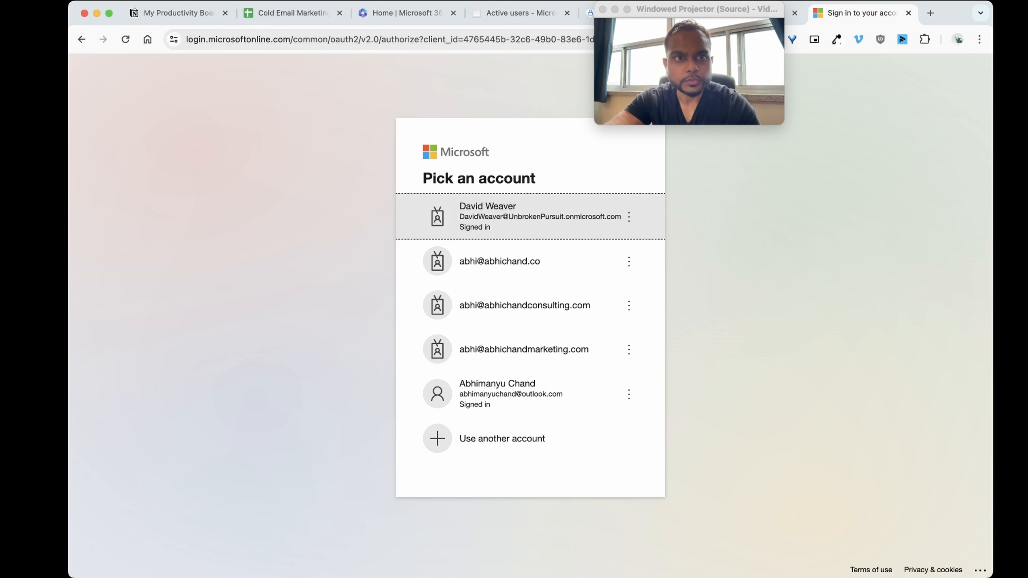
Copy the unbrokenpursuitmastery.com username from cell F2 and enter it on the sign-in page
left_click(281, 20)
left_click(606, 140)
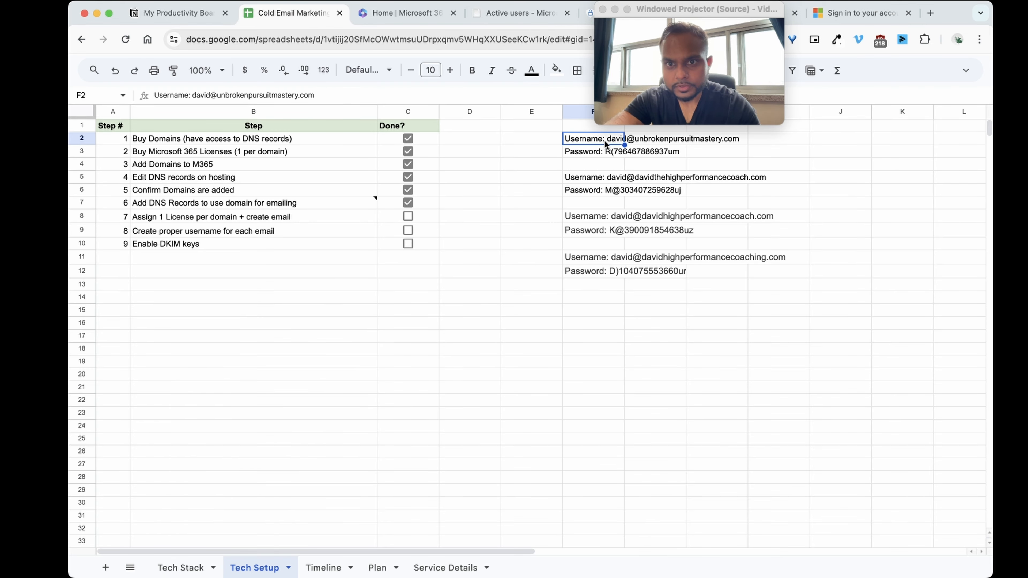
double_click(606, 142)
key("shift+super+Right")
key("super+c")
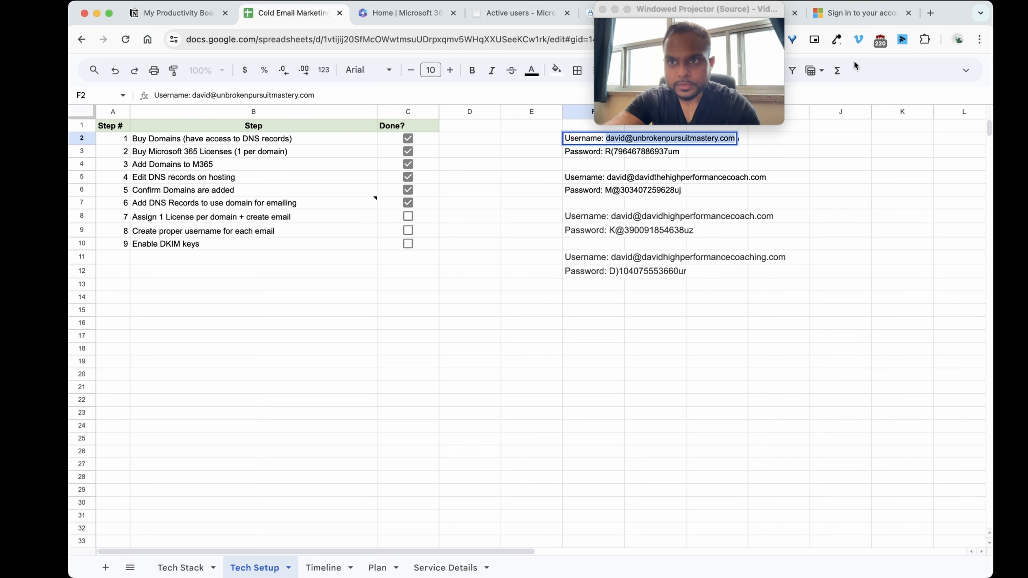
left_click(836, 14)
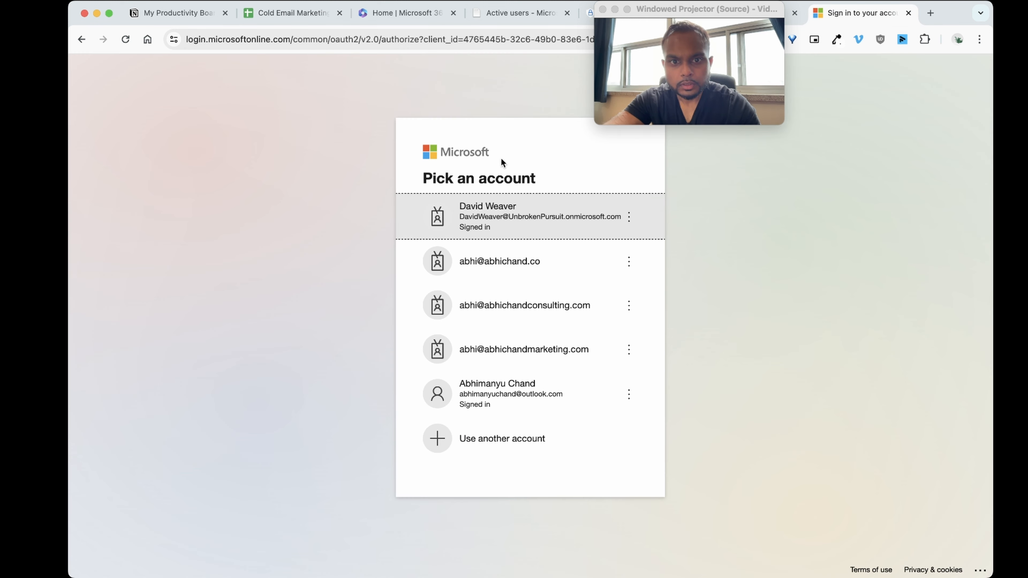
left_click(502, 439)
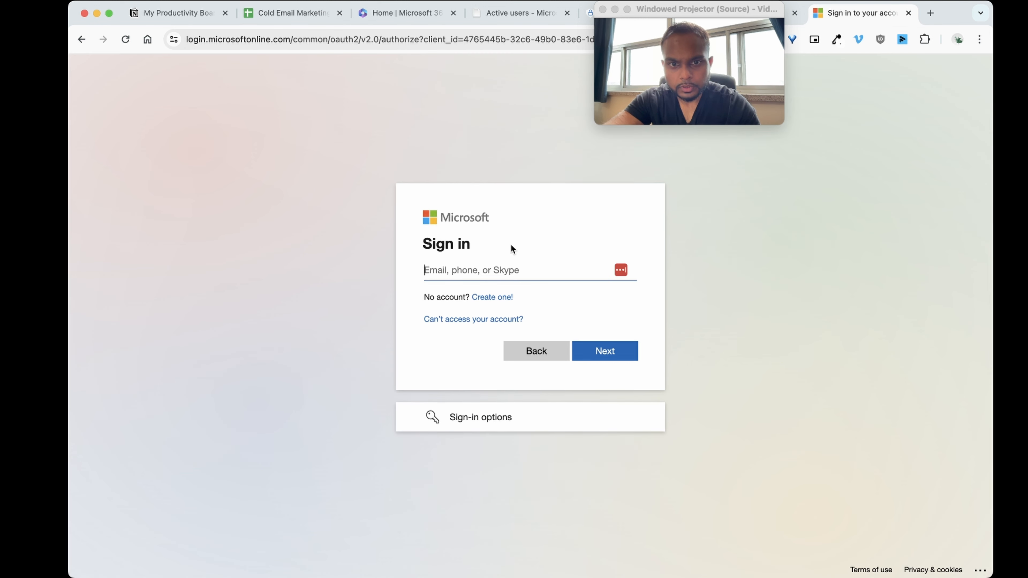
key("super+v")
left_click(589, 355)
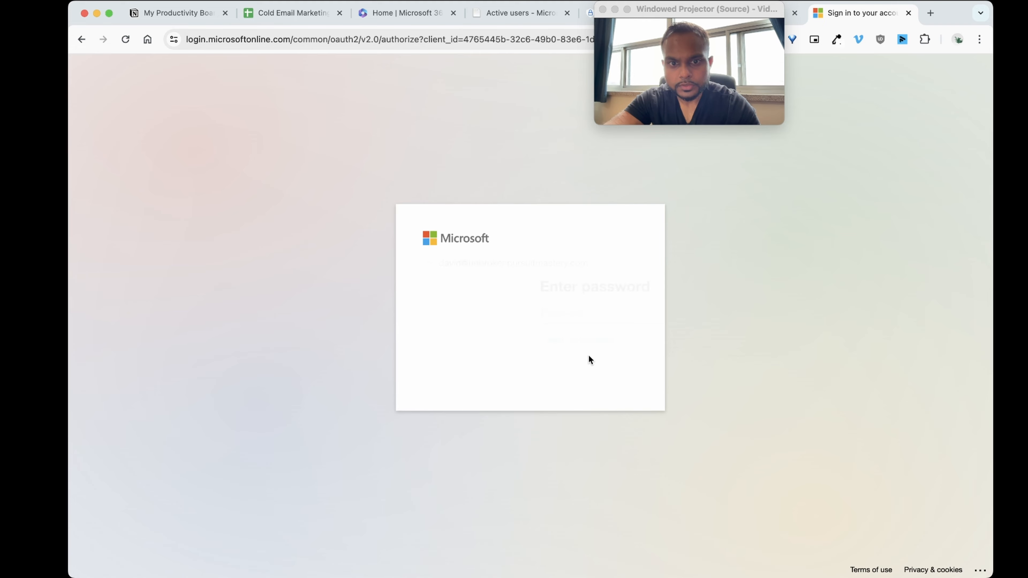
Copy the temporary password from cell F3 and sign in with it
left_click(289, 13)
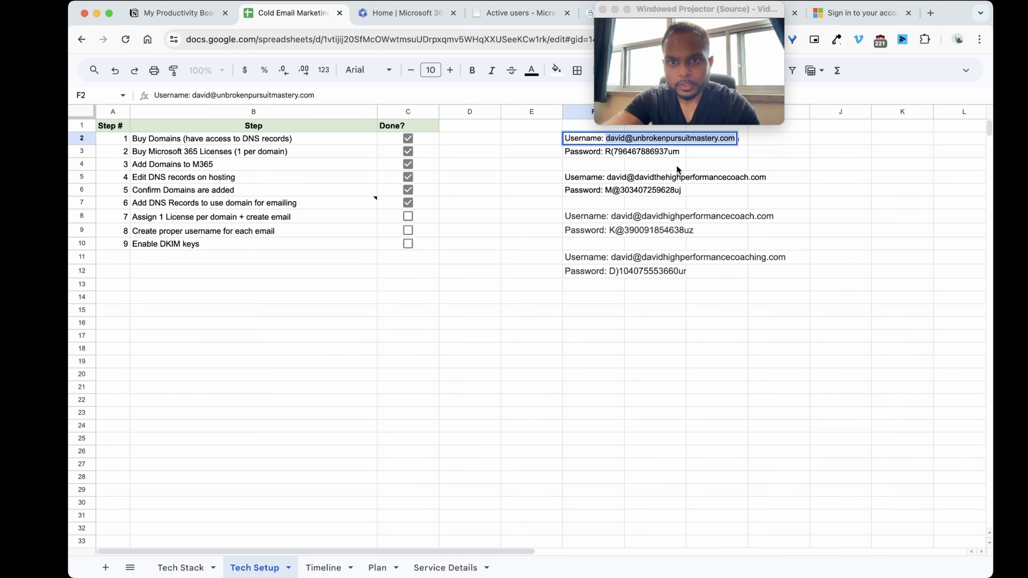
key("Return")
key("Return")
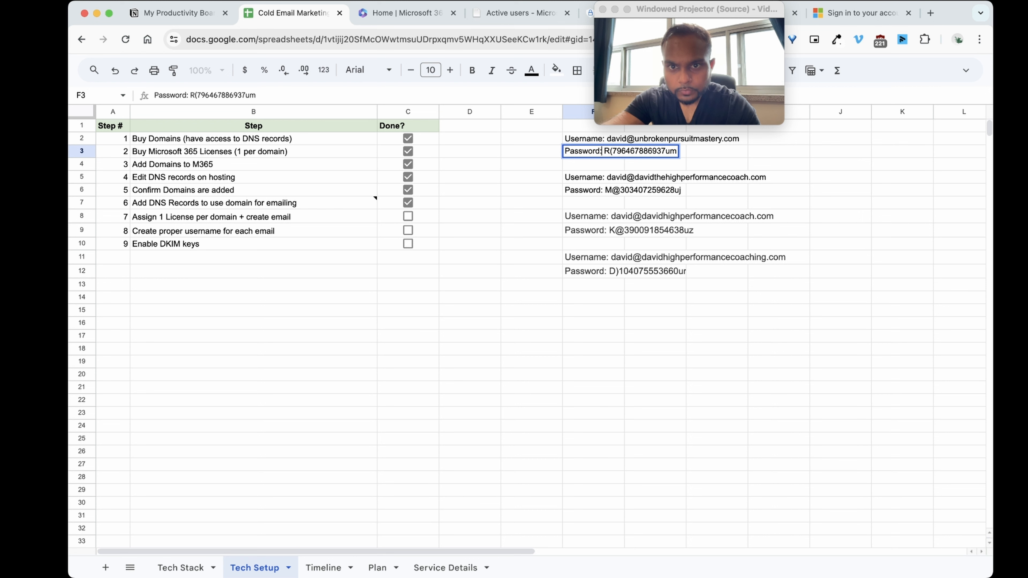
left_click_drag(603, 150, 677, 151)
key("super+c")
left_click(866, 14)
key("super+v")
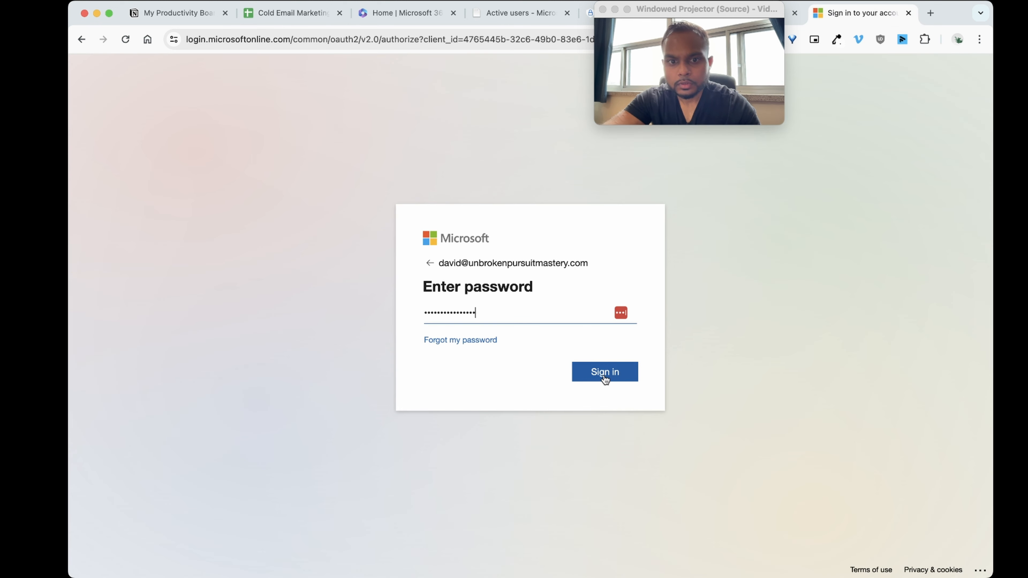
left_click(605, 377)
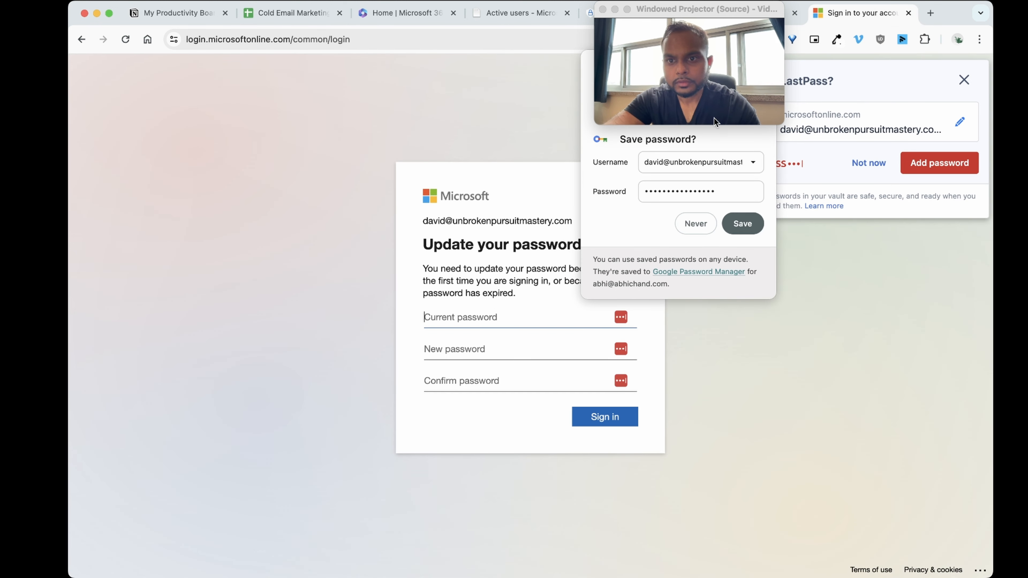
left_click(491, 314)
Fill in the current, new and confirmed passwords and submit the password update
key("super+v")
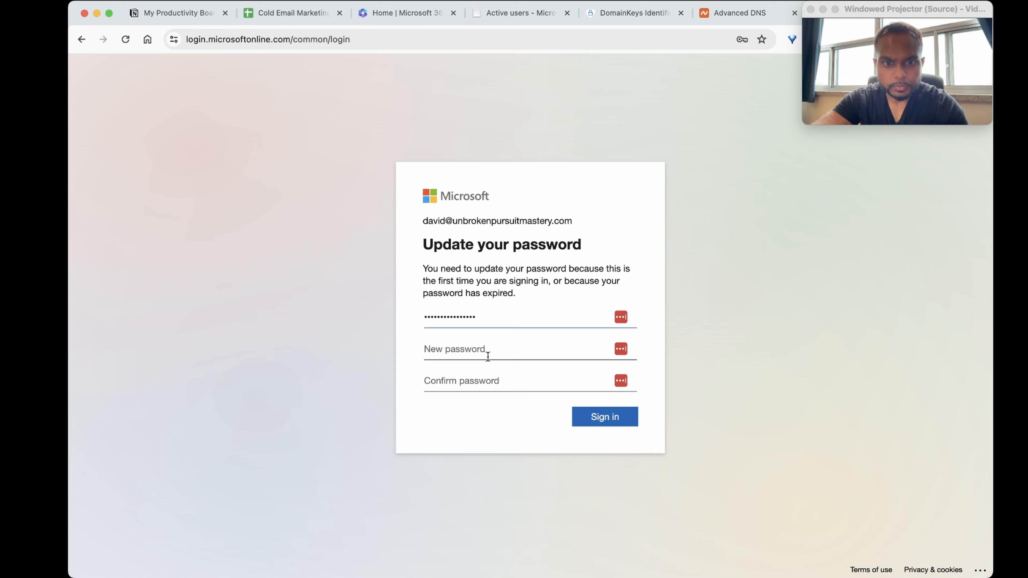
left_click(299, 18)
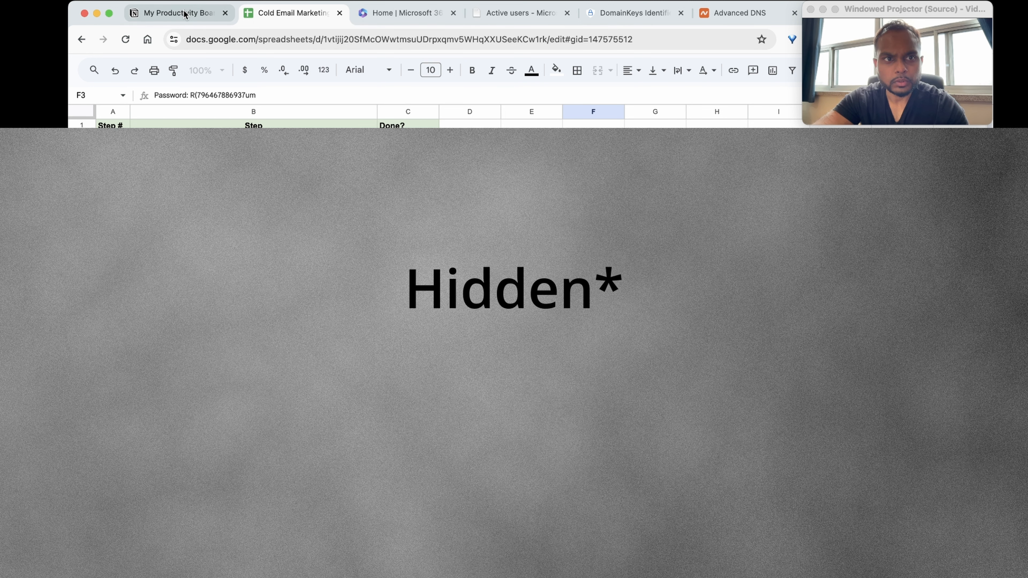
left_click(180, 13)
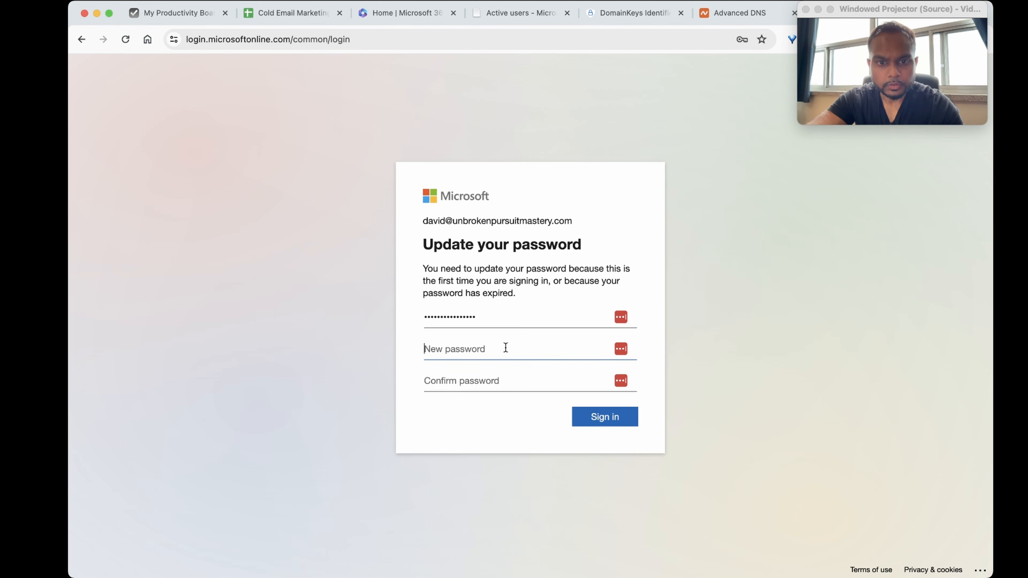
key("super+v")
left_click(505, 347)
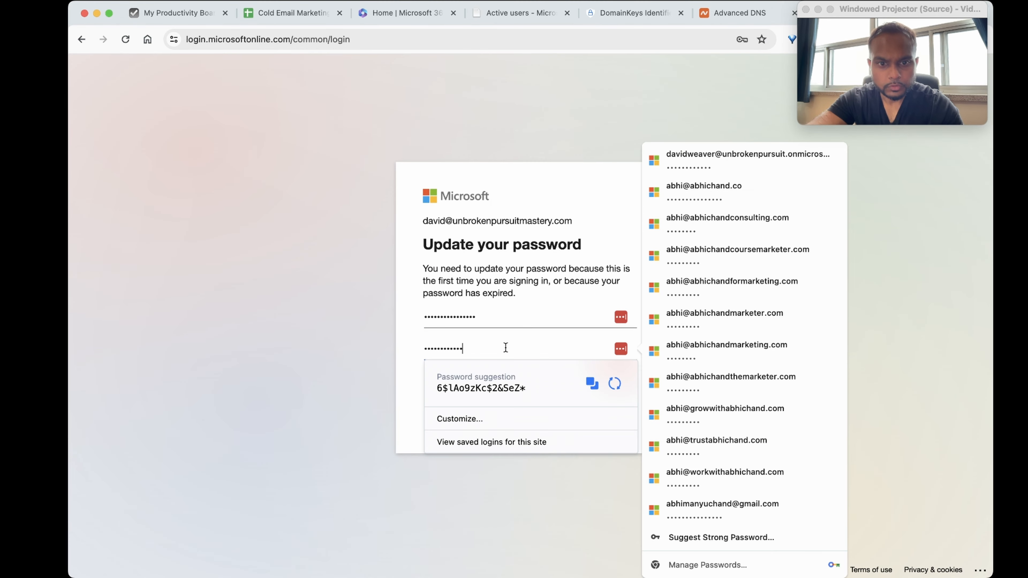
left_click(366, 389)
left_click(489, 385)
key("super+v")
left_click(357, 432)
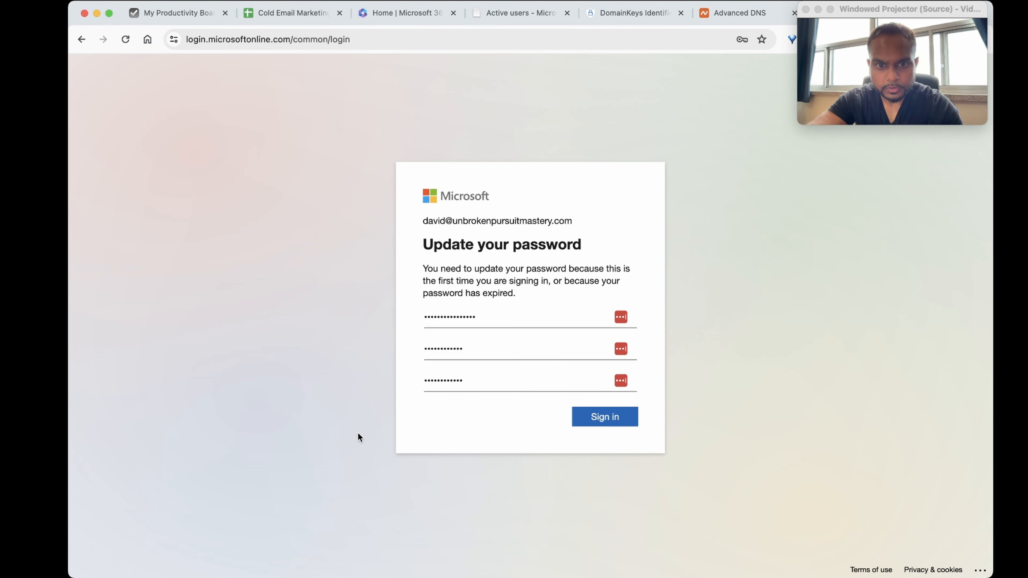
left_click(608, 416)
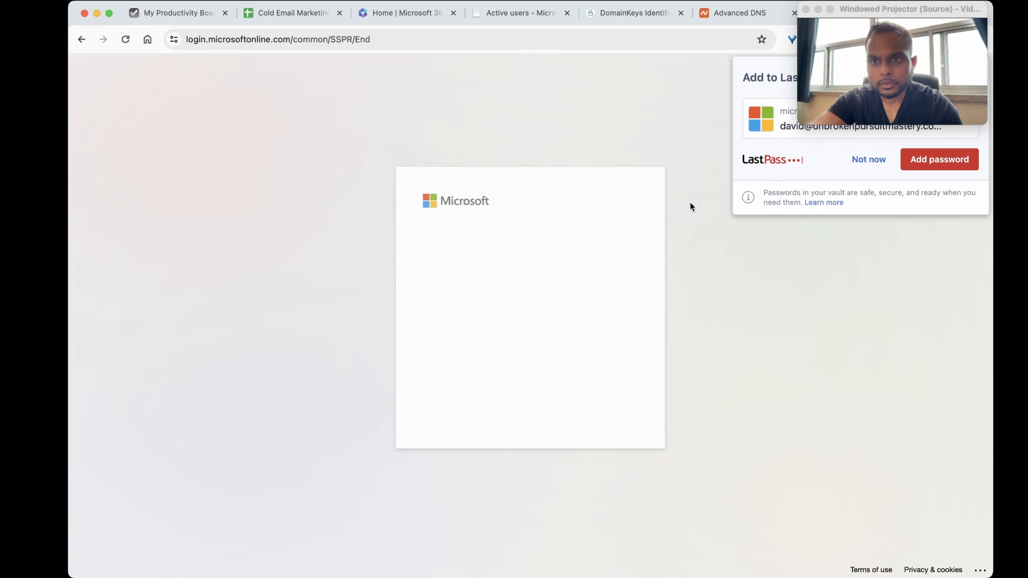
Dismiss the password manager prompt and postpone the Authenticator setup
left_click(690, 202)
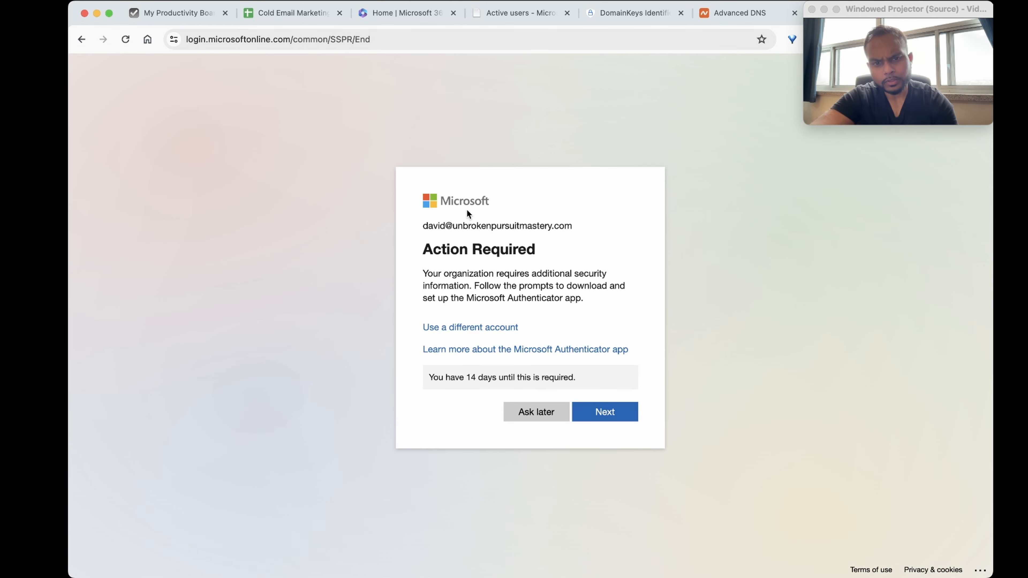
left_click_drag(464, 298, 607, 306)
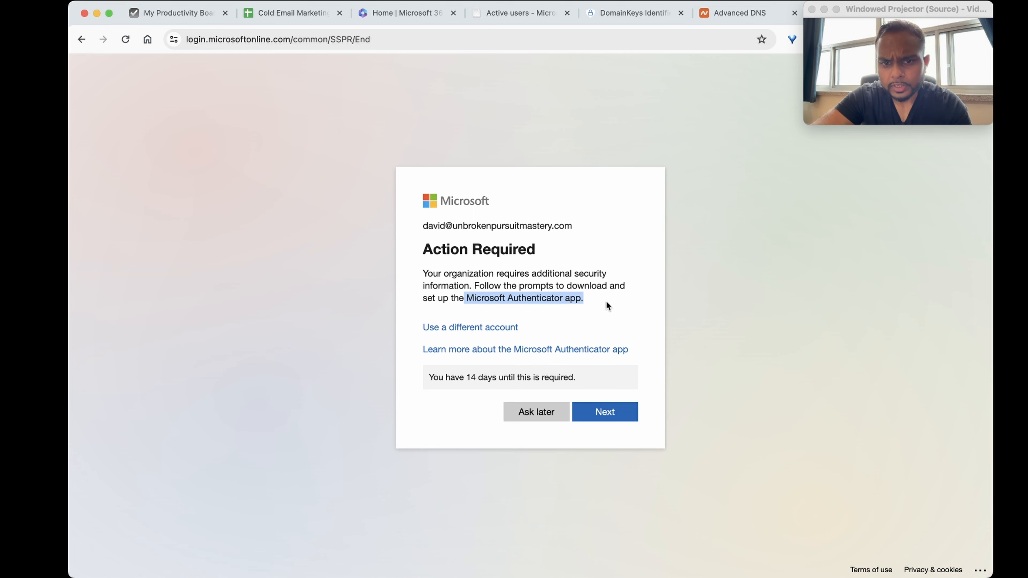
left_click(607, 303)
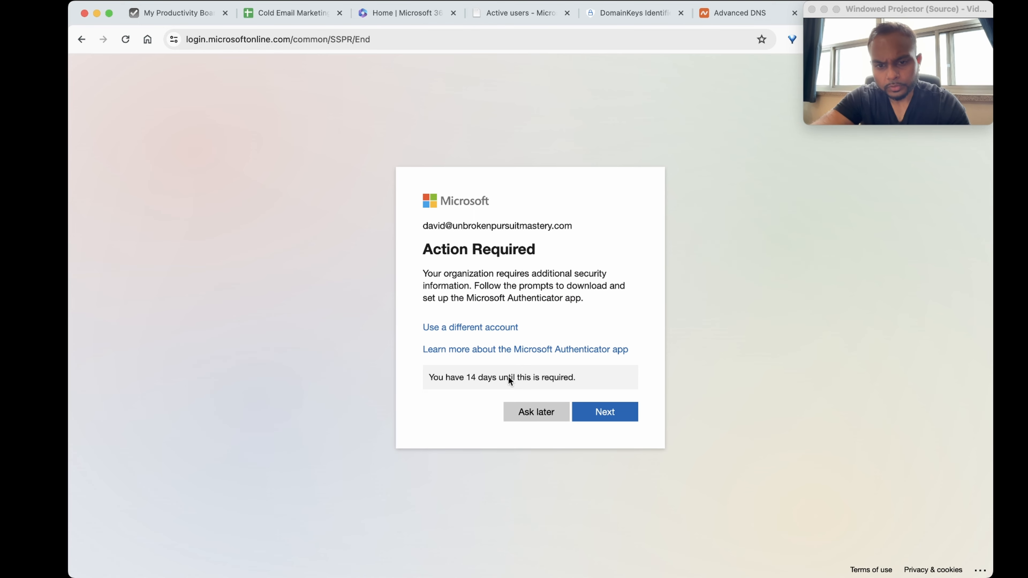
left_click(538, 412)
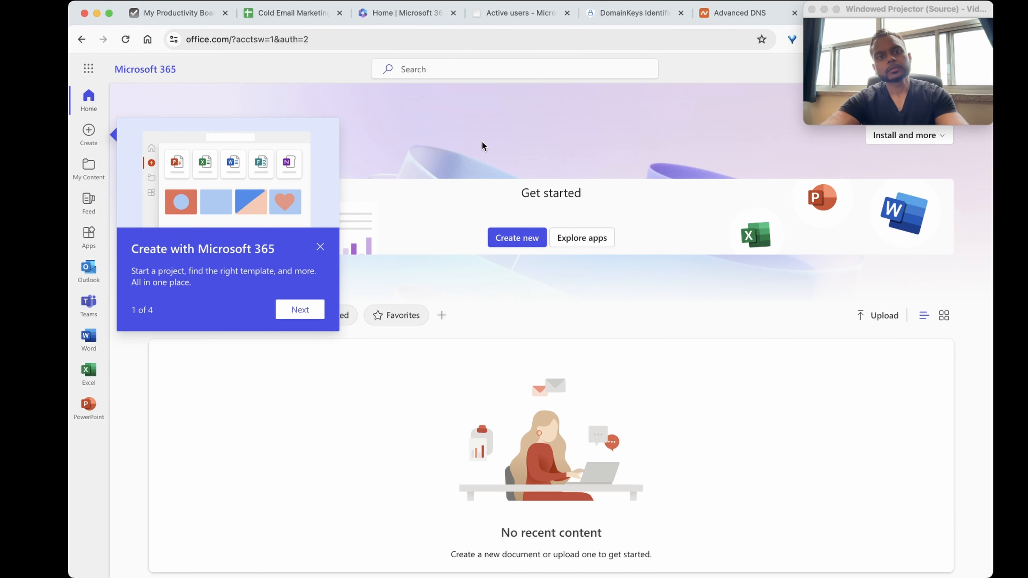
Check the signed-in account and dismiss the Create with Microsoft 365 tip
left_click_drag(862, 8, 737, 12)
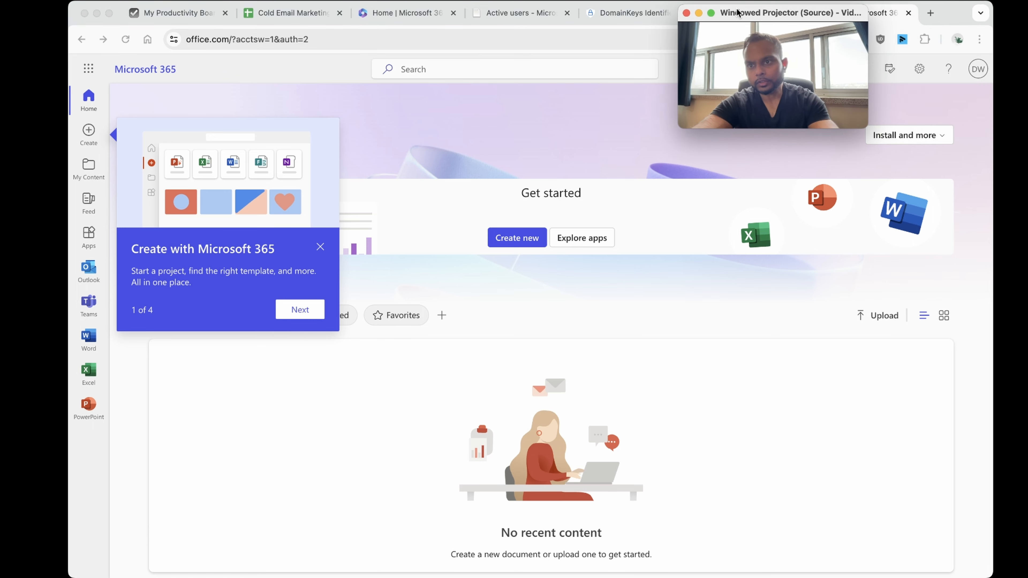
left_click(978, 69)
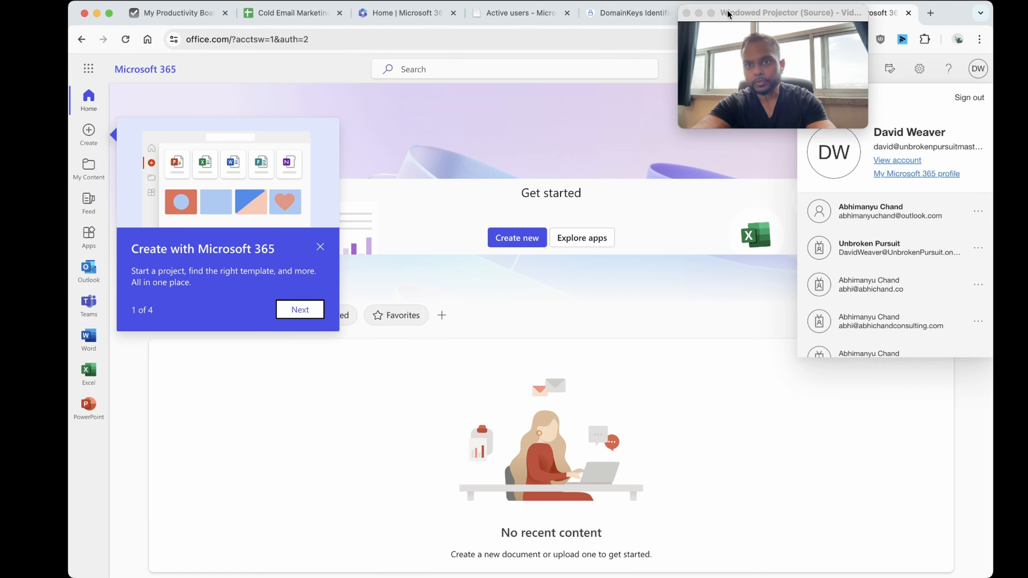
left_click(667, 144)
left_click_drag(773, 15, 896, 12)
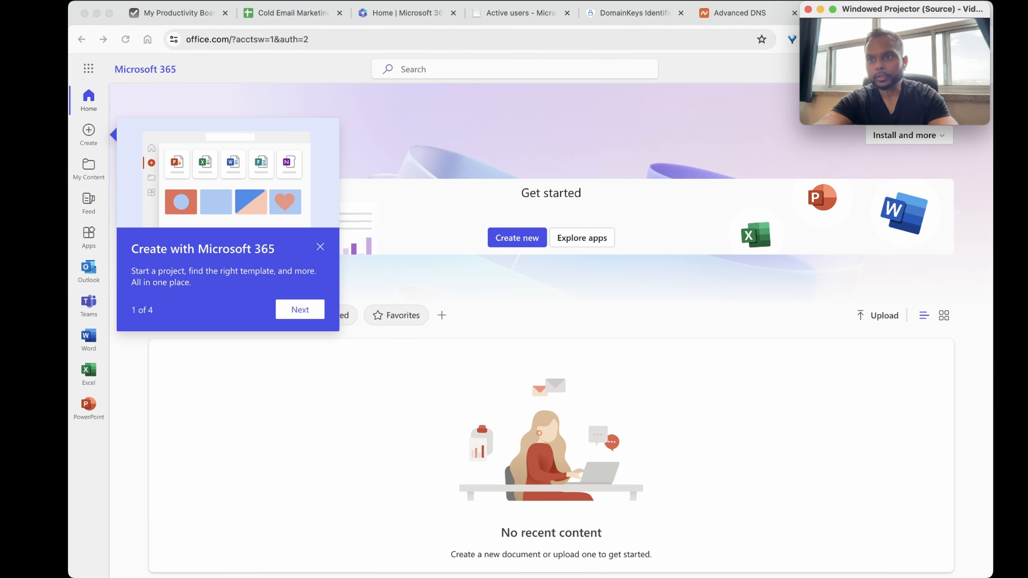
left_click(491, 165)
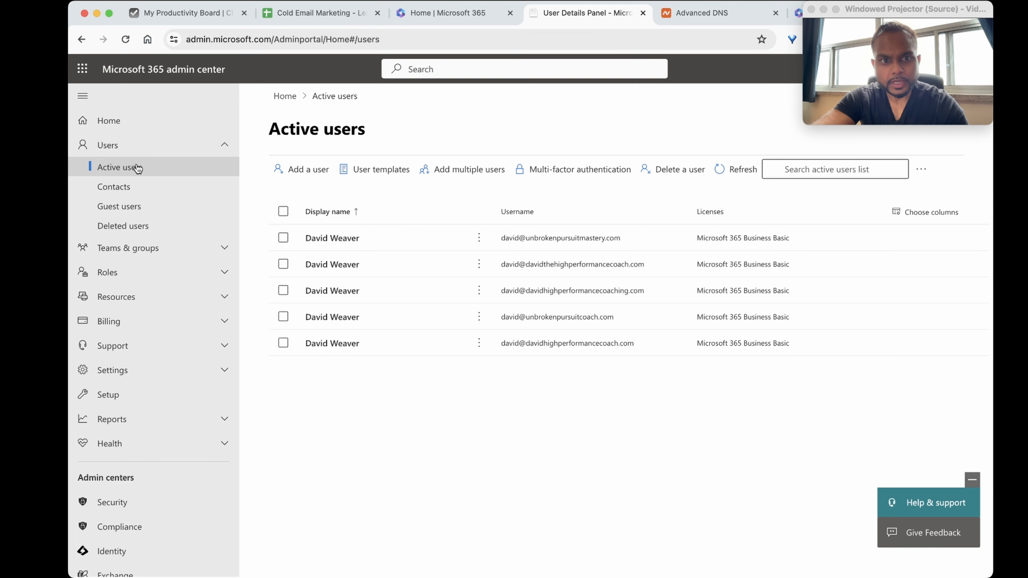
Forward all of the first user's email to an unbrokenpursuitcoach.com address and save
left_click(332, 238)
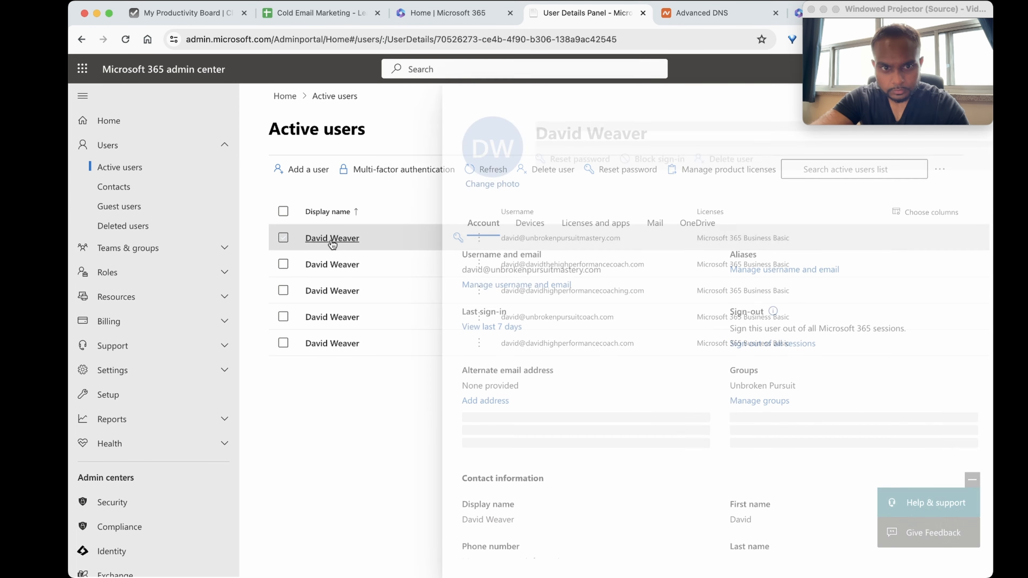
left_click(634, 233)
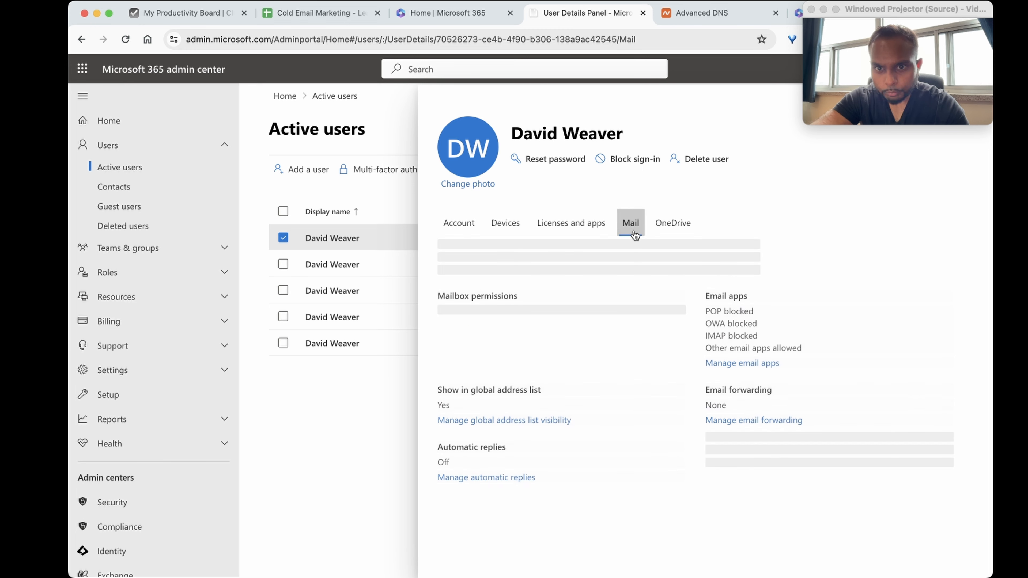
left_click(727, 421)
left_click(522, 244)
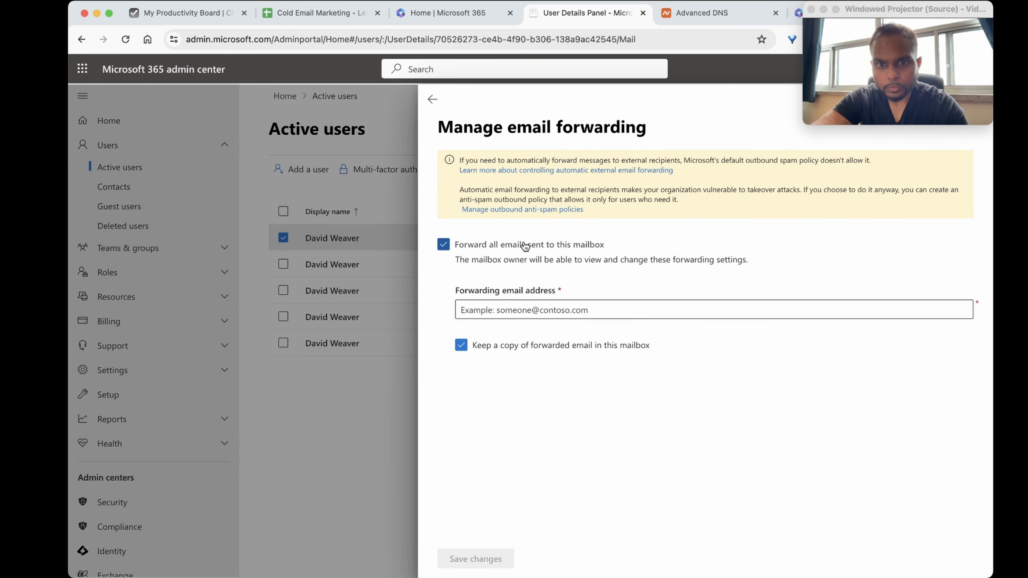
left_click(540, 309)
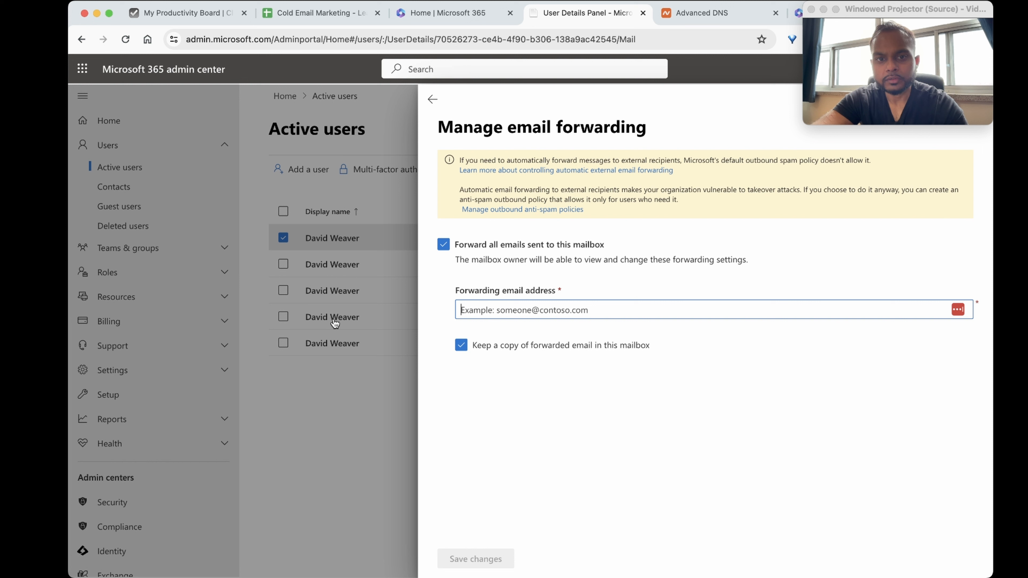
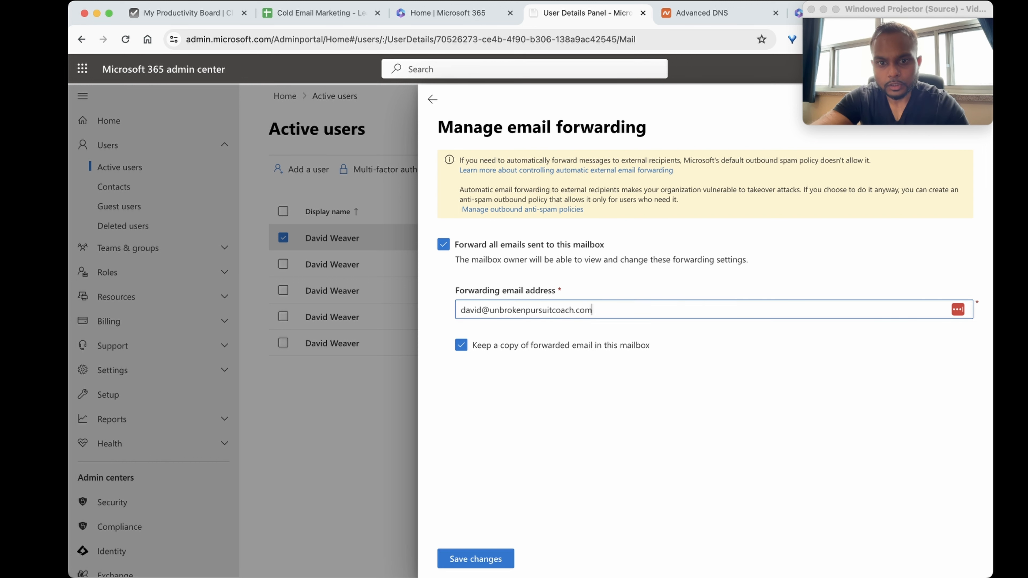
triple_click(623, 306)
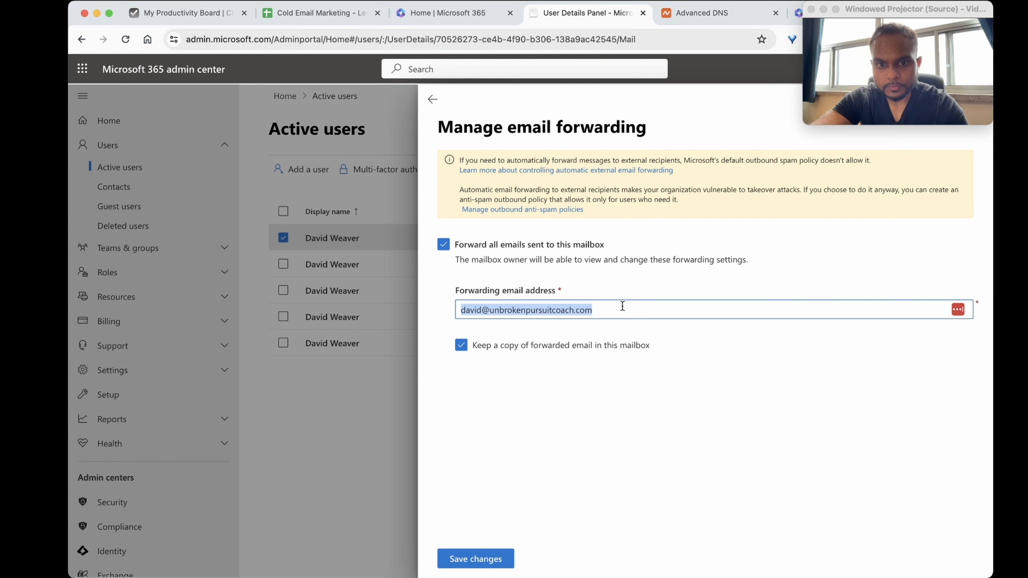
left_click(510, 431)
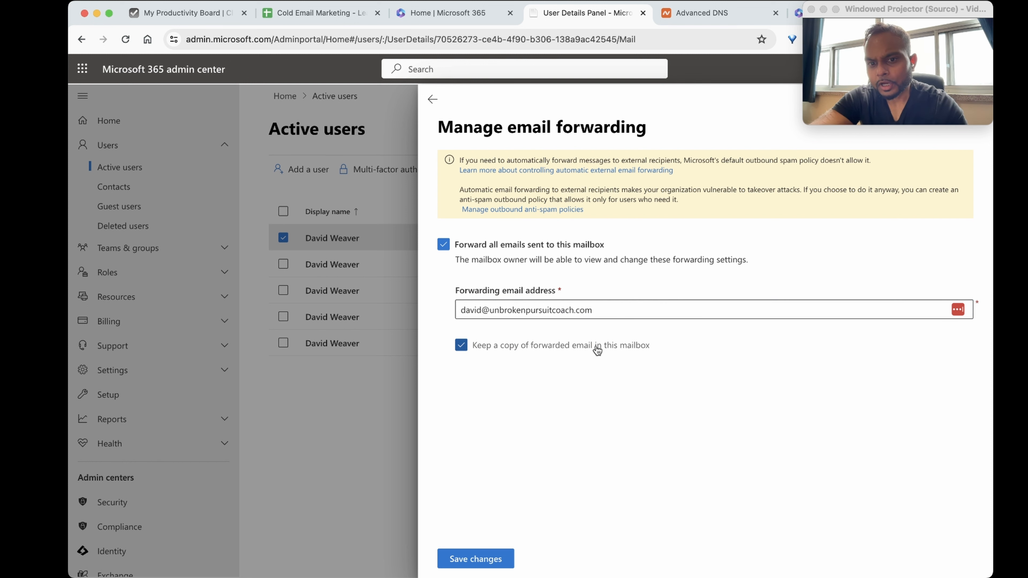
left_click(472, 562)
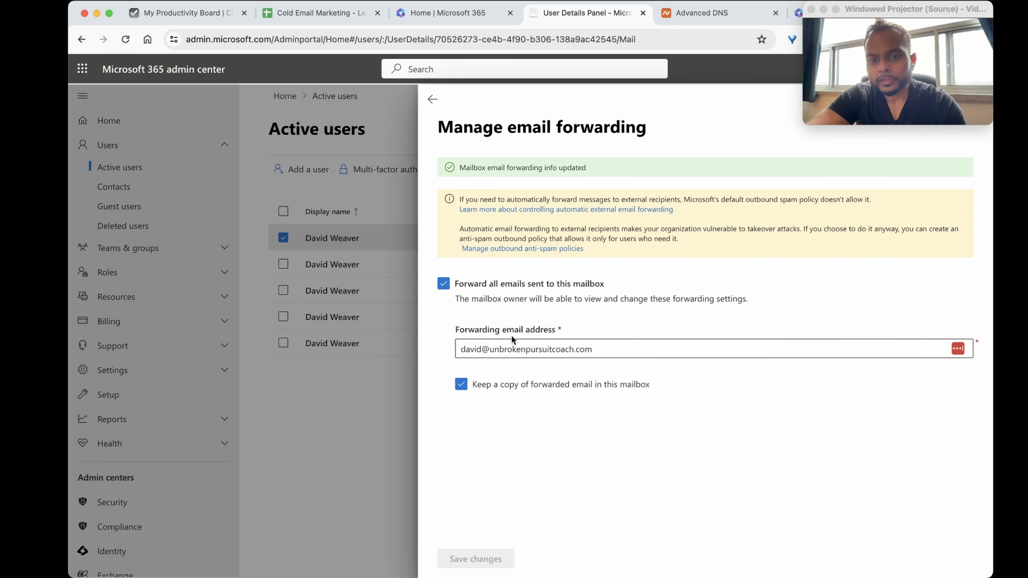
left_click(624, 343)
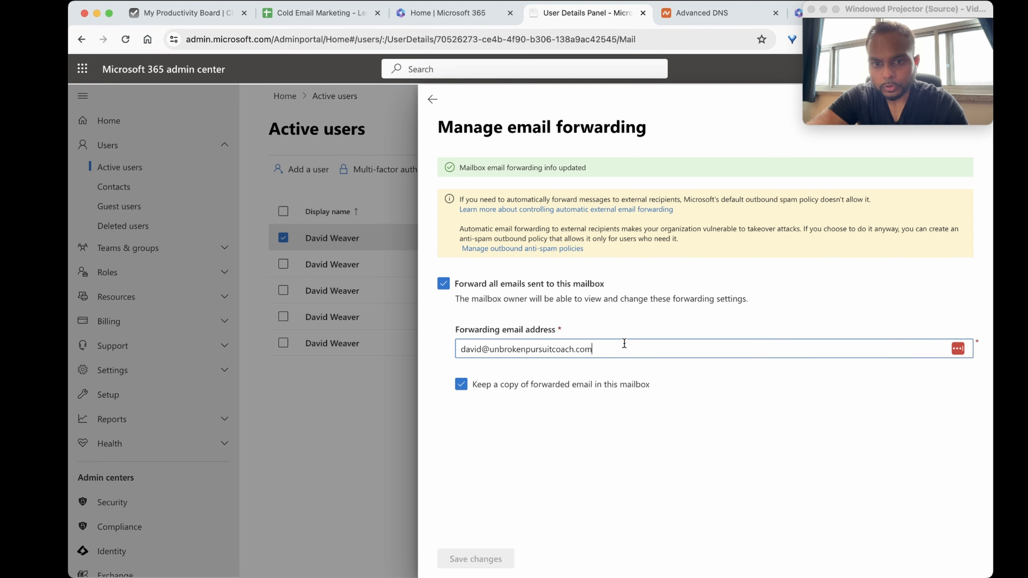
left_click_drag(637, 343, 450, 349)
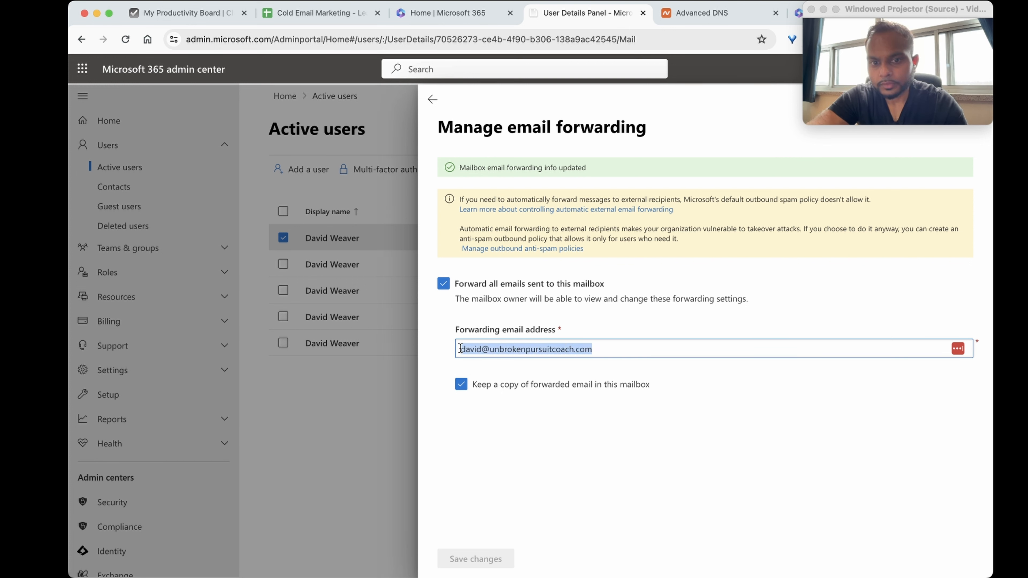
left_click(606, 350)
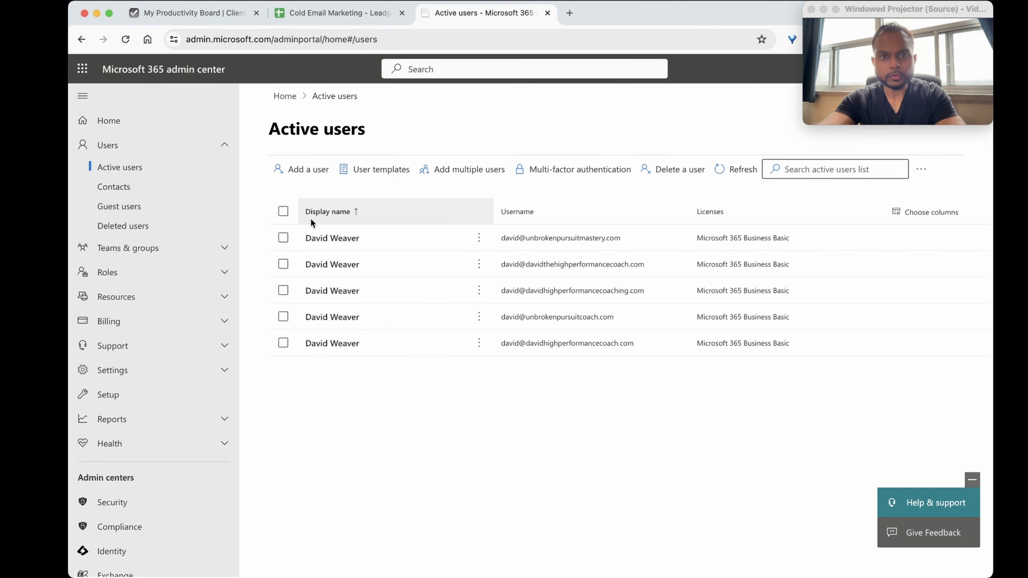
Create an outbound anti-spam policy named Custom Outbound Policy
type("anti")
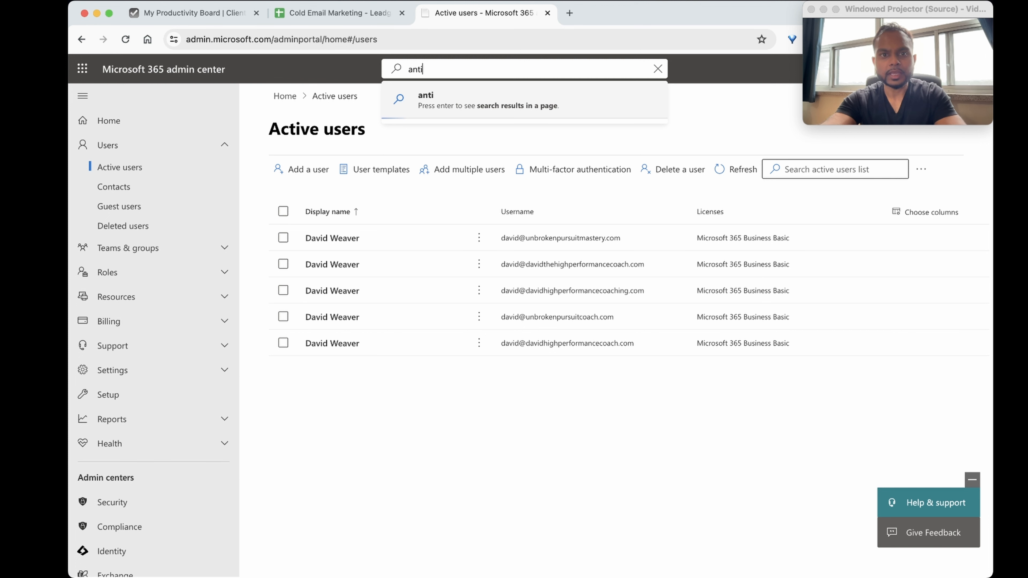
type(" spam")
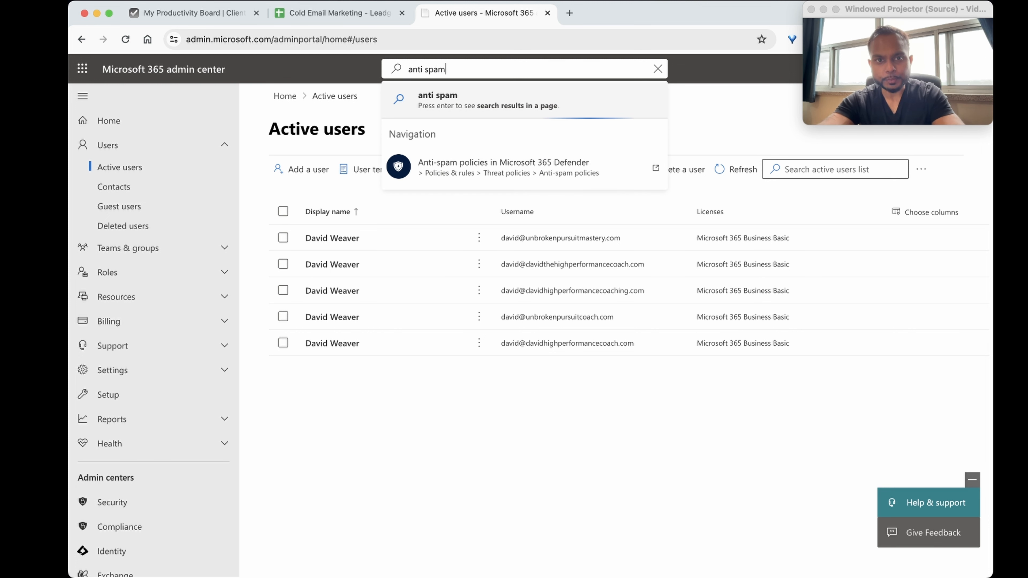
left_click(440, 170)
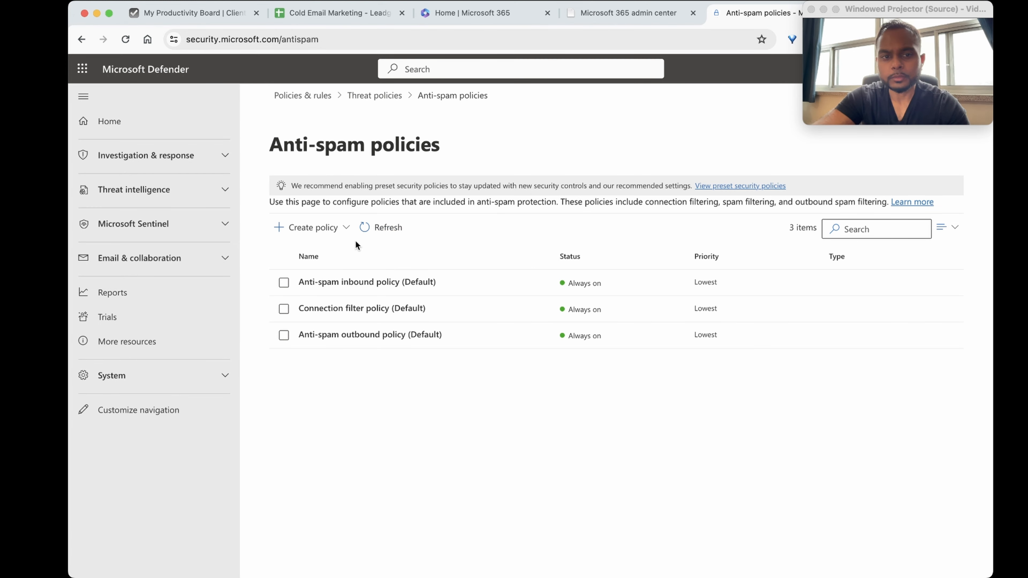
left_click(344, 228)
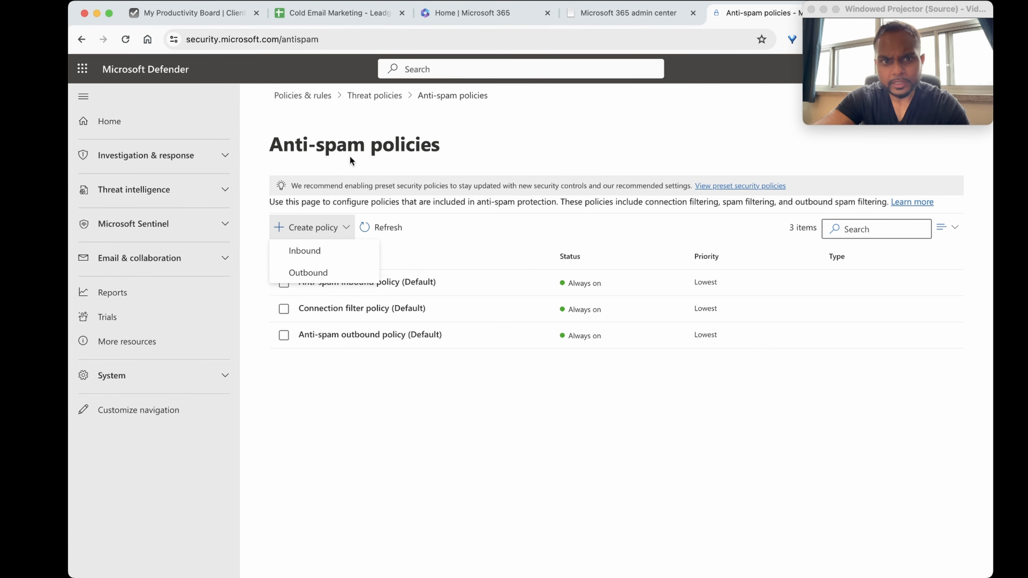
left_click(317, 278)
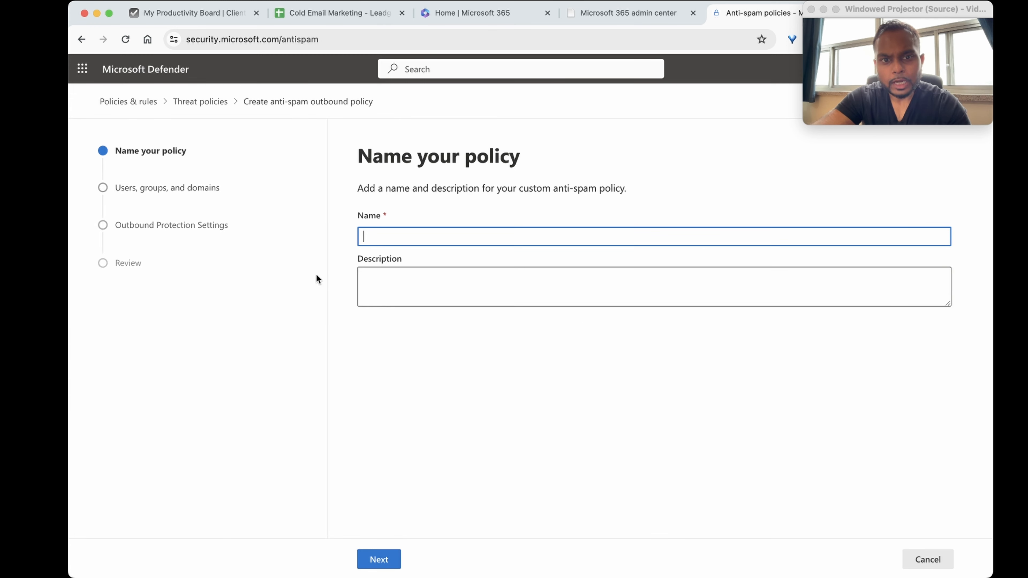
type("Custom")
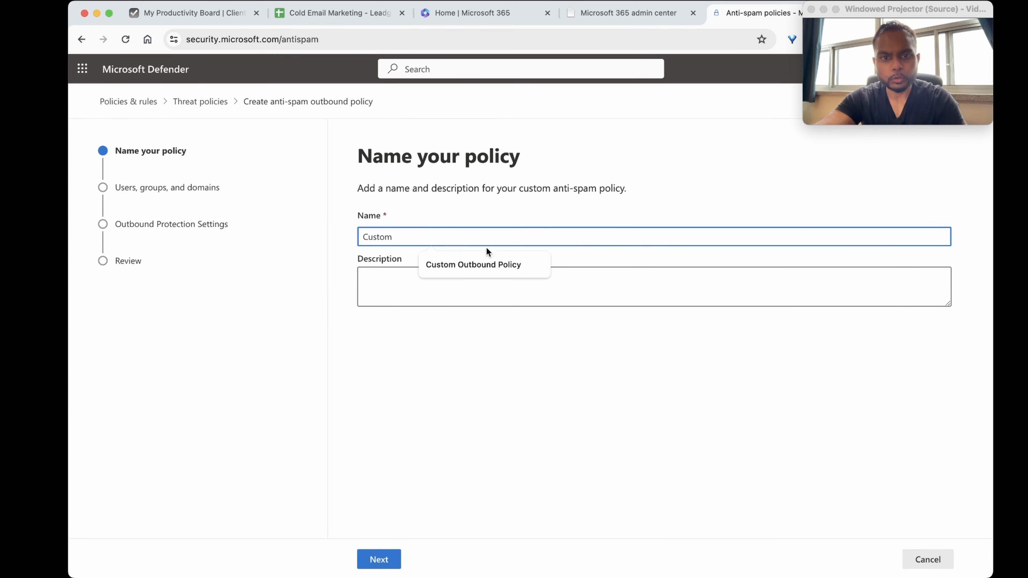
left_click(489, 264)
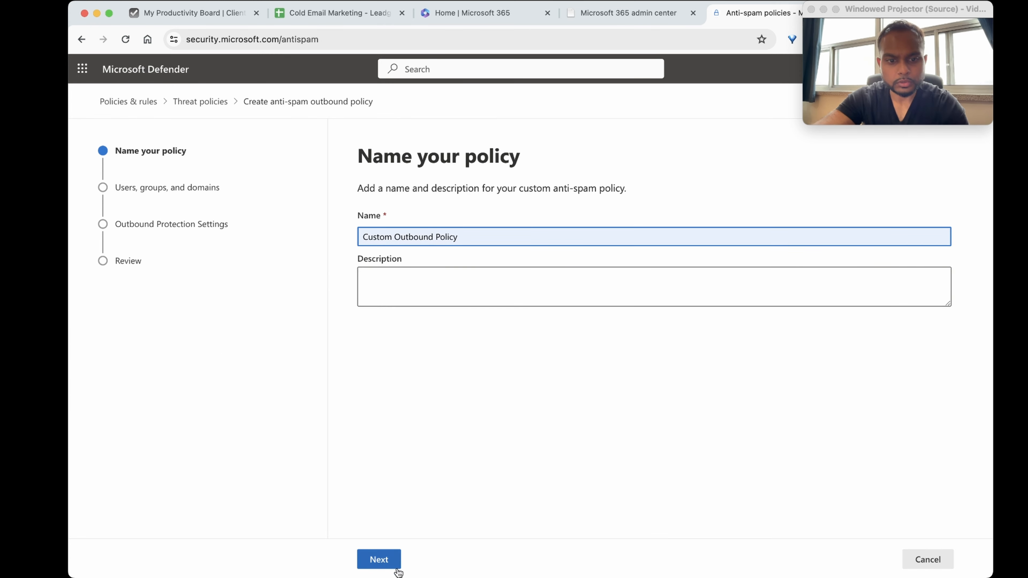
Add five users plus the unbrokenpursuitcoach.com and unbrokenpursuitmastery.com domains to the policy
left_click(383, 561)
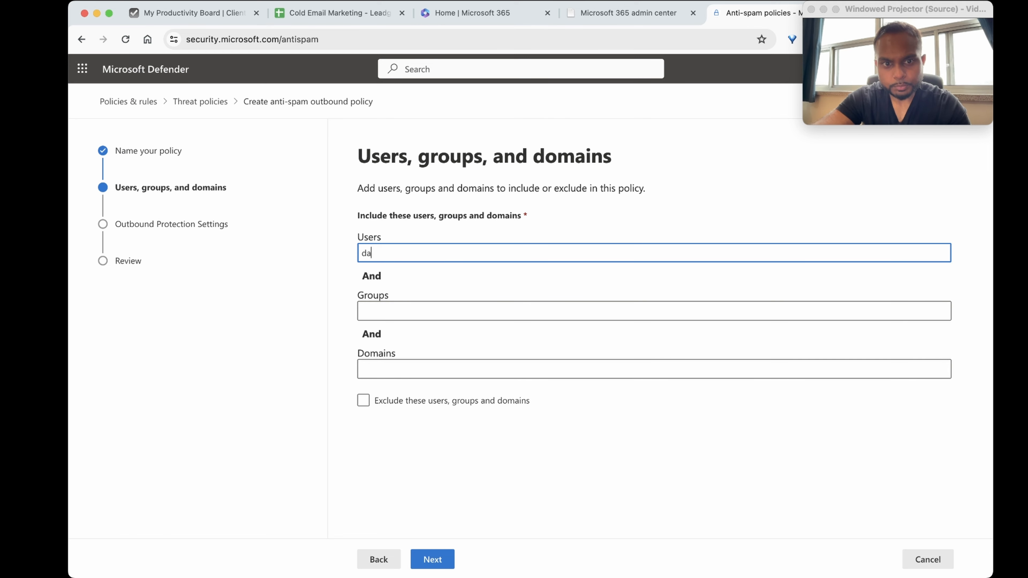
left_click(440, 296)
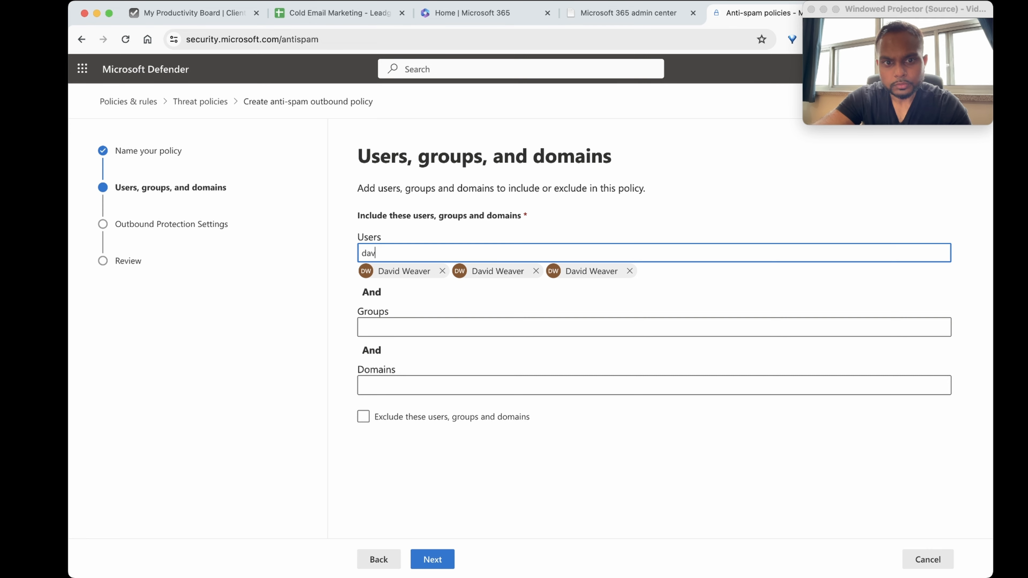
left_click(419, 308)
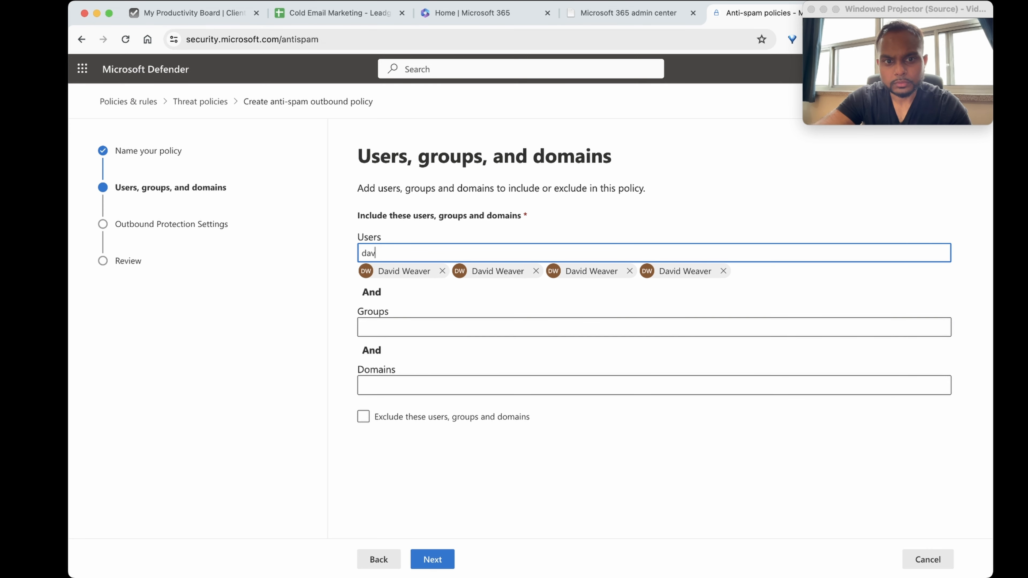
left_click(424, 310)
left_click(425, 379)
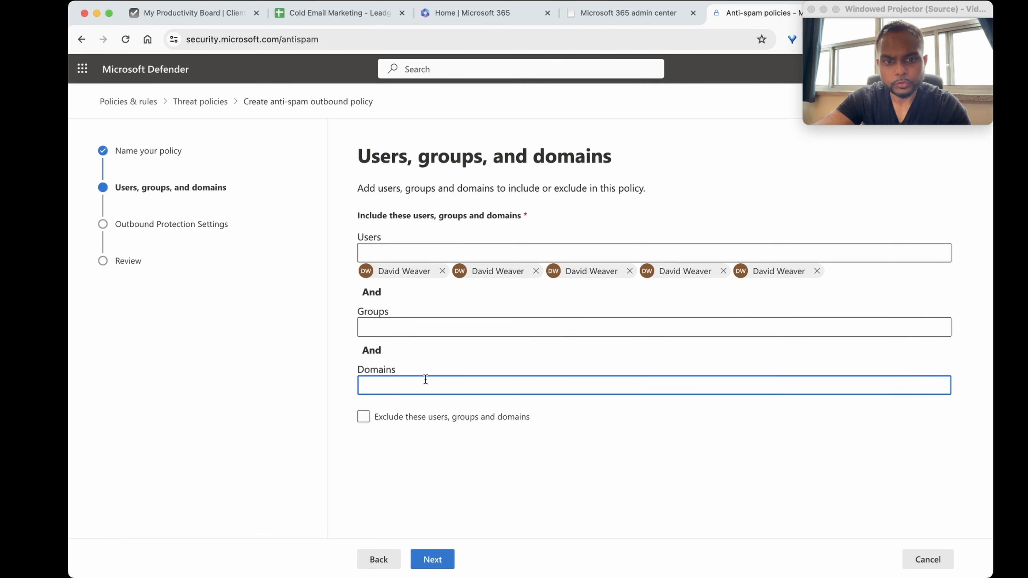
type("un")
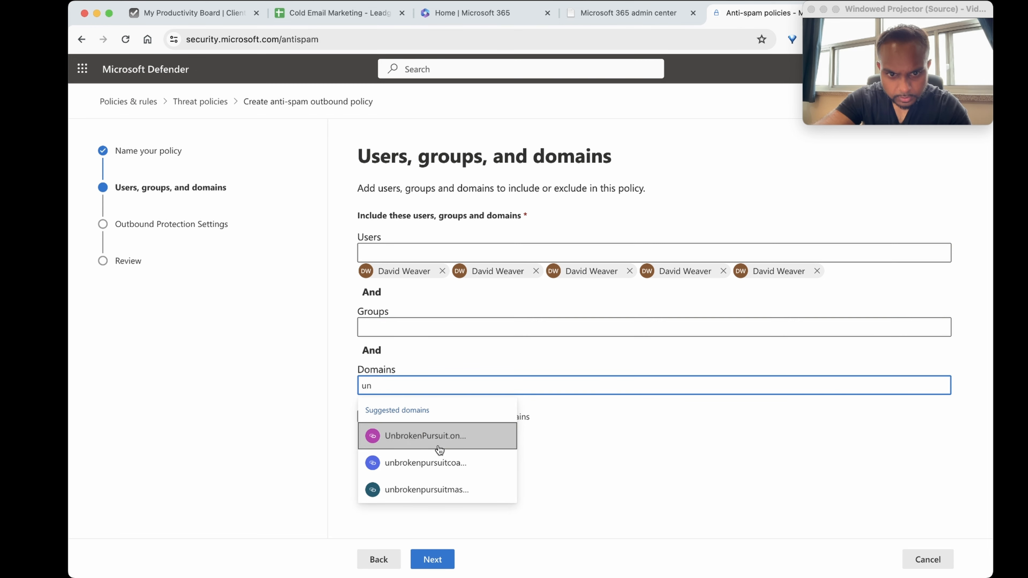
left_click(437, 441)
type("un")
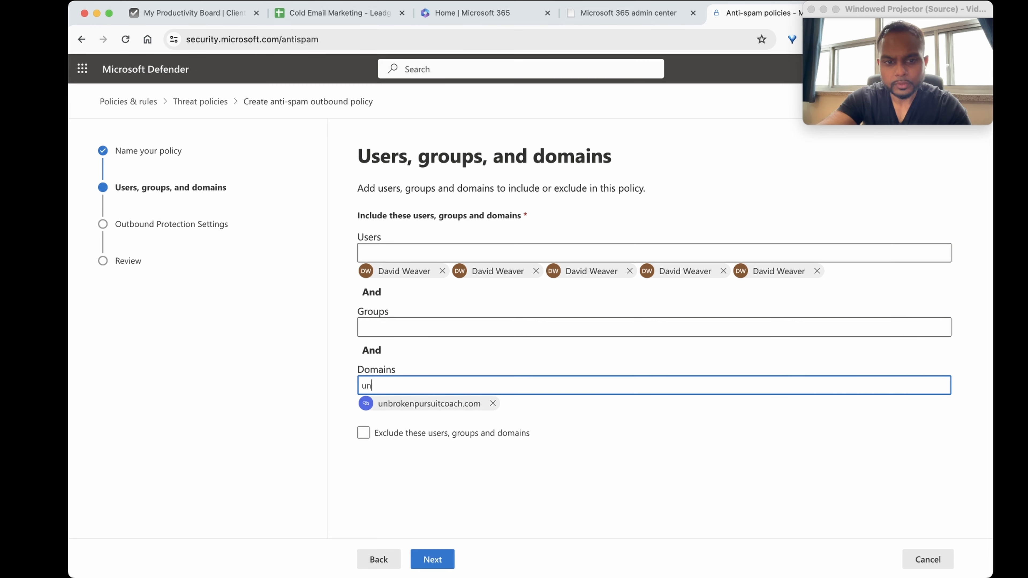
left_click(429, 463)
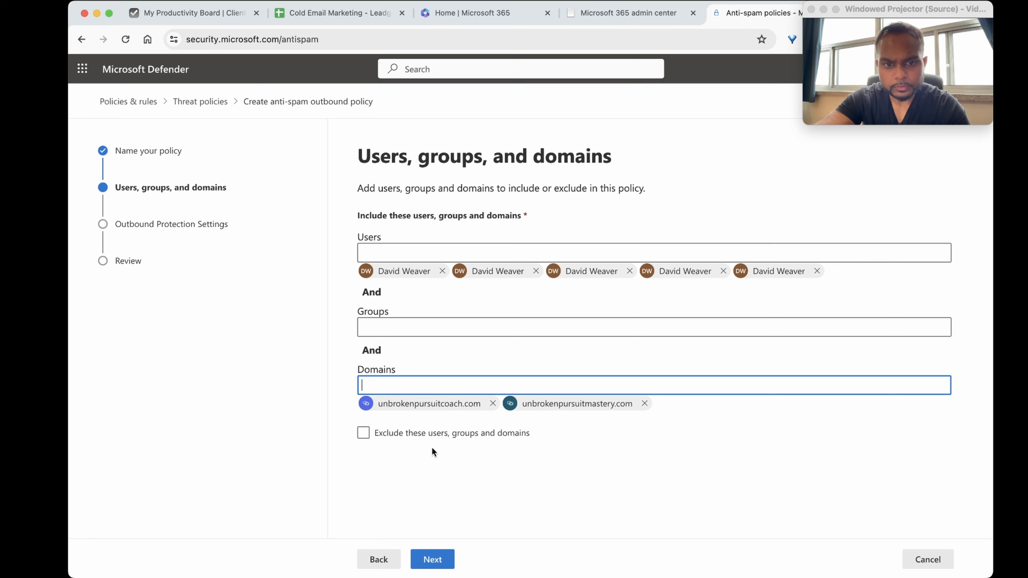
left_click(433, 559)
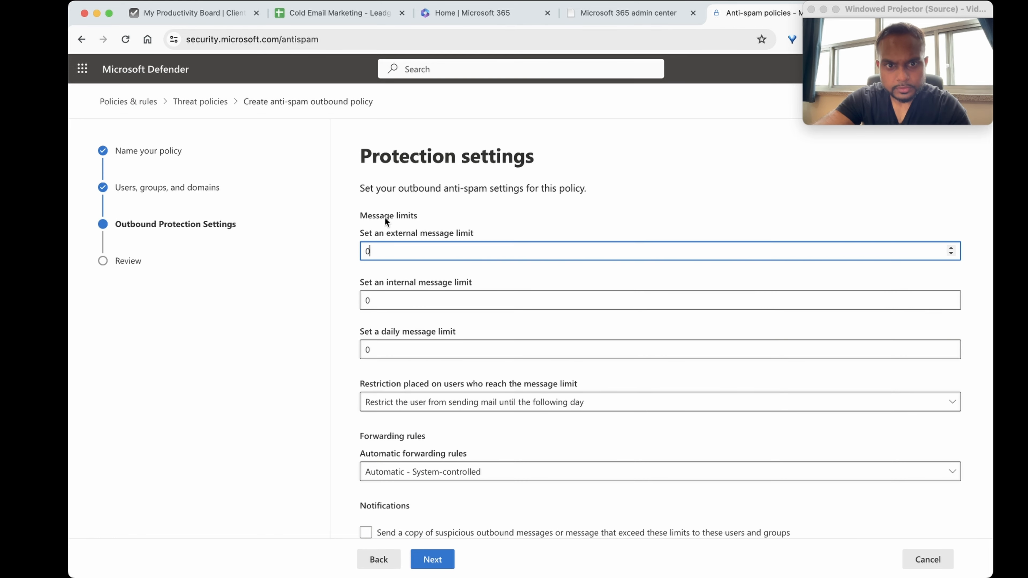
Set Automatic forwarding rules to 'On - Forwarding is enabled' and create the Custom Outbound Policy
scroll(390, 320, "down", 2)
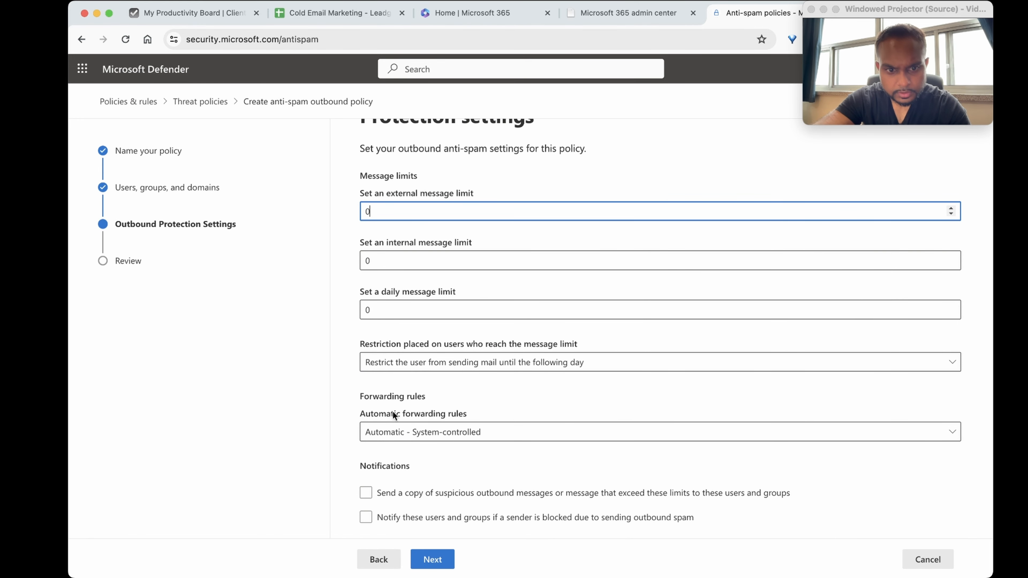
left_click(406, 430)
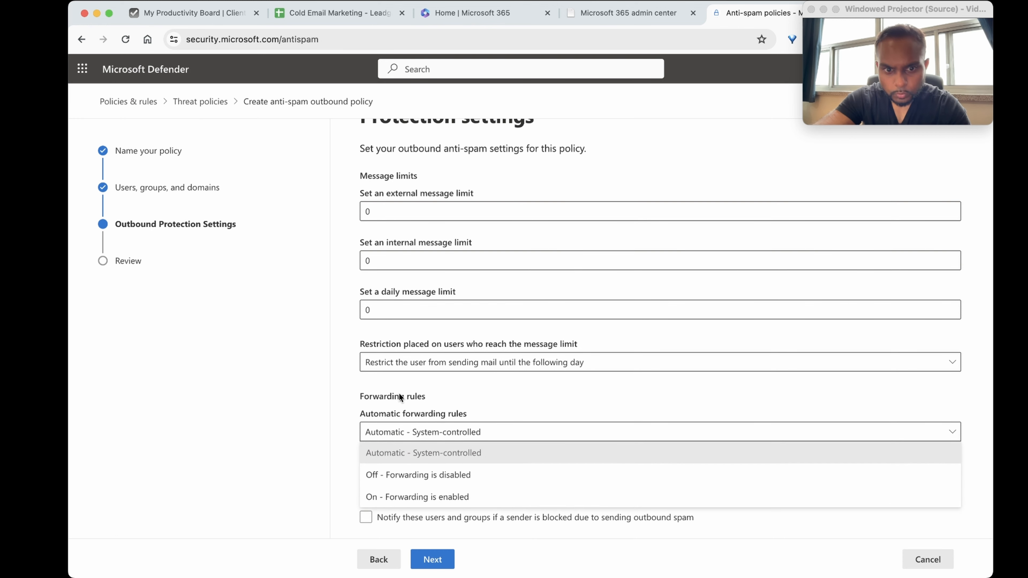
left_click(427, 497)
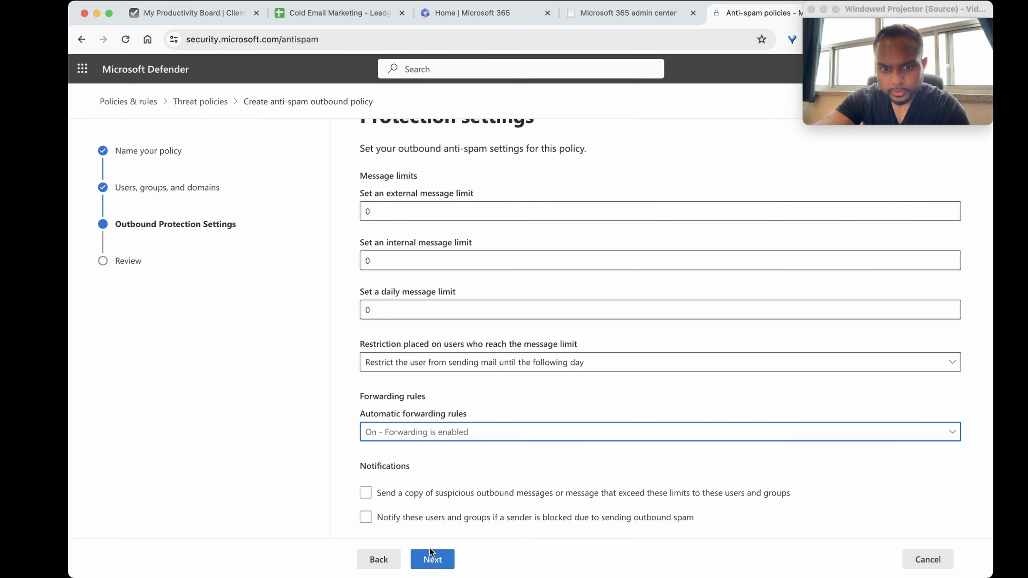
left_click(432, 559)
left_click(433, 561)
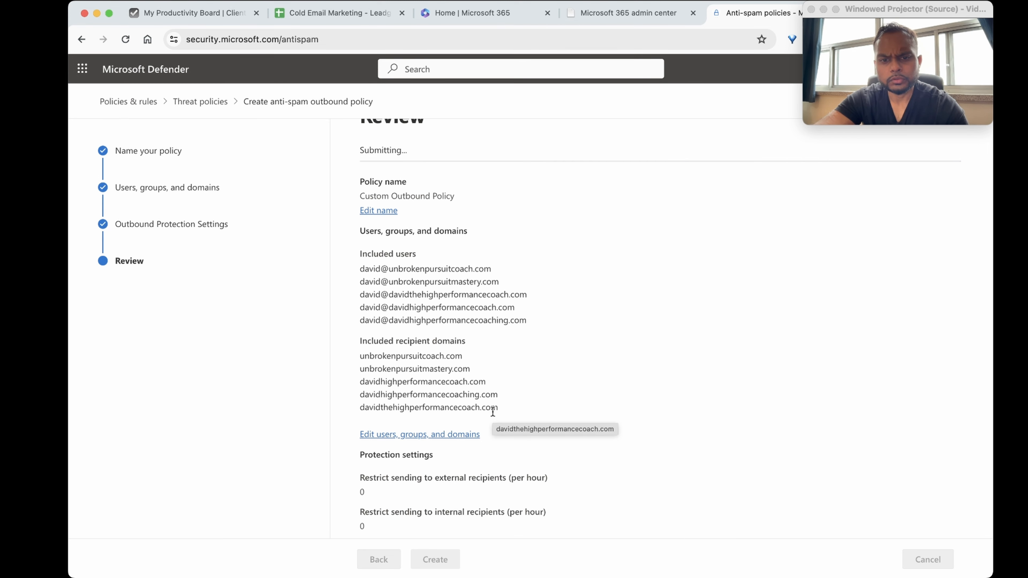
left_click(394, 558)
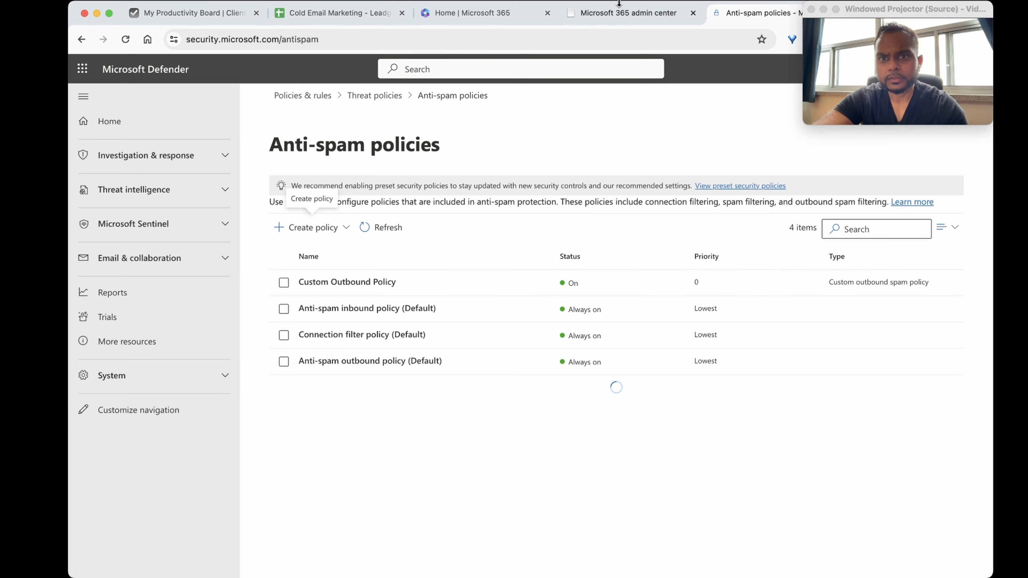
Switch to the Microsoft 365 admin center and open the Active users list
key("ctrl+shift+Tab")
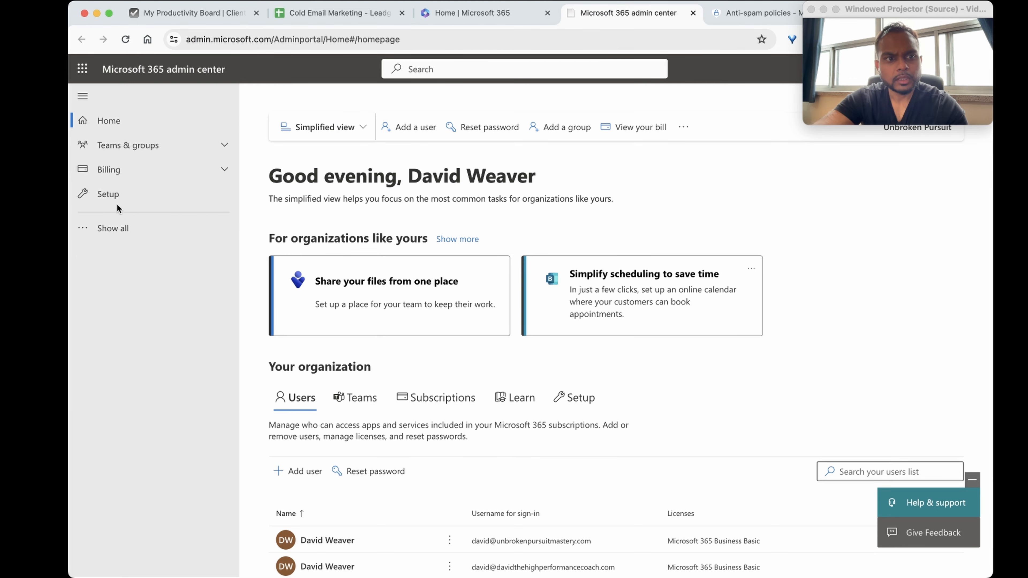
left_click(117, 226)
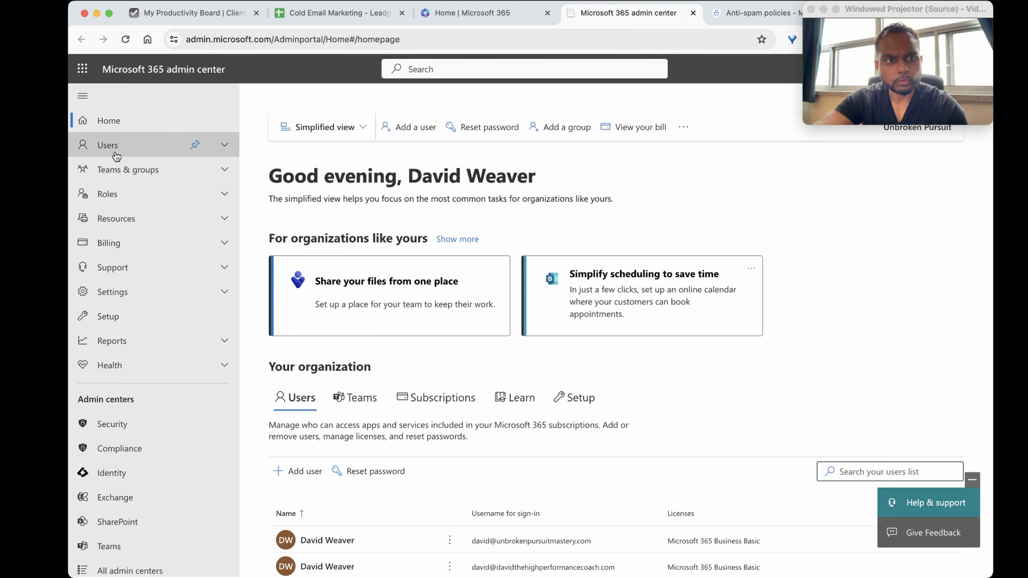
left_click(87, 146)
left_click(91, 168)
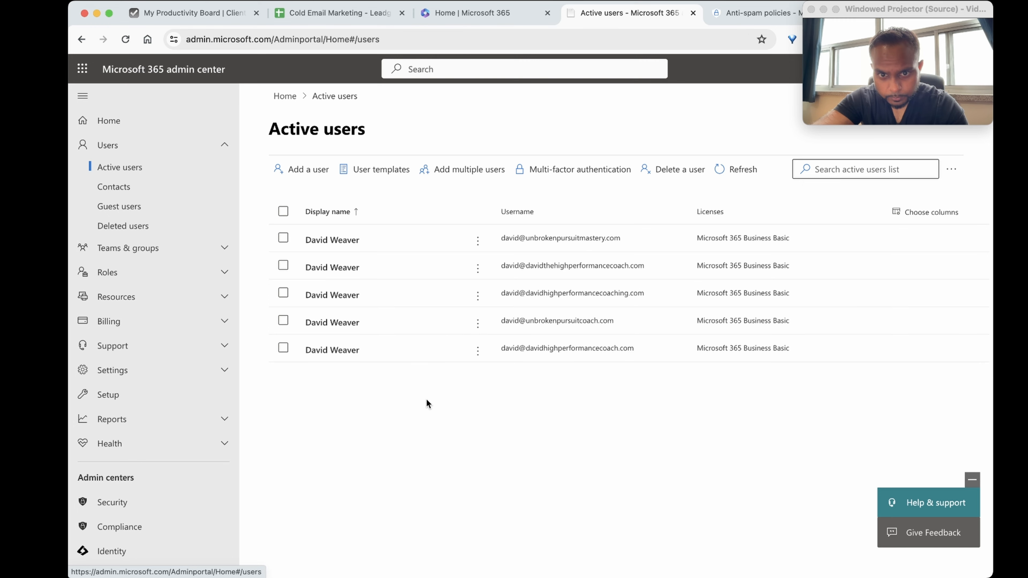
In the last user's email forwarding settings, enter a forwarding address, then clear it and leave forwarding off
left_click(332, 350)
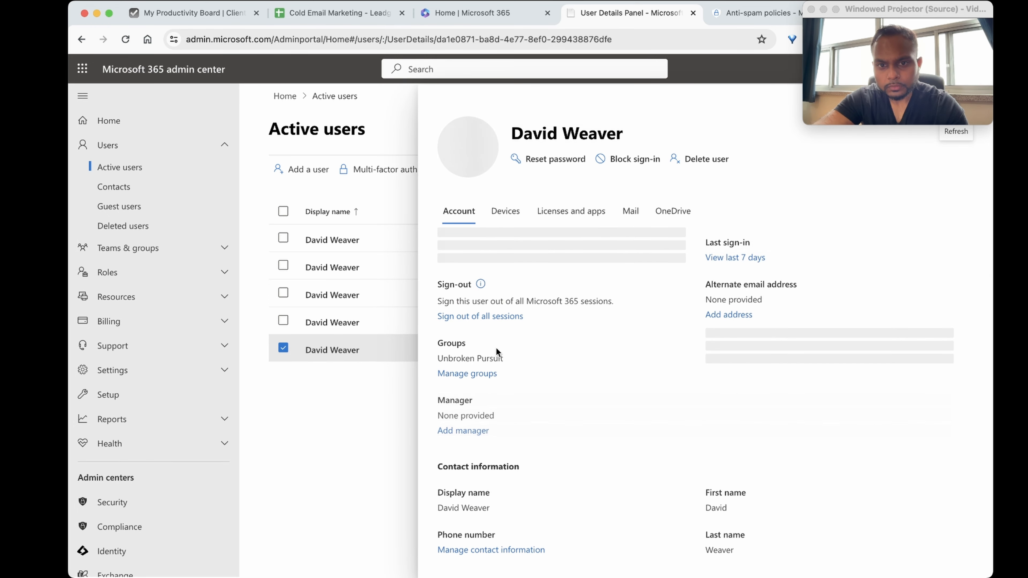
left_click(630, 223)
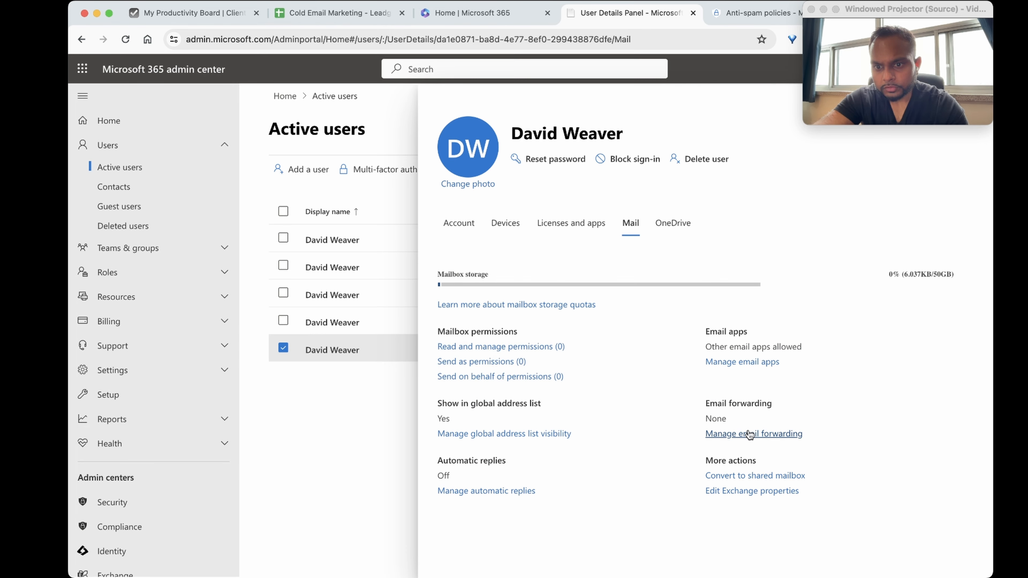
left_click(749, 437)
left_click(522, 245)
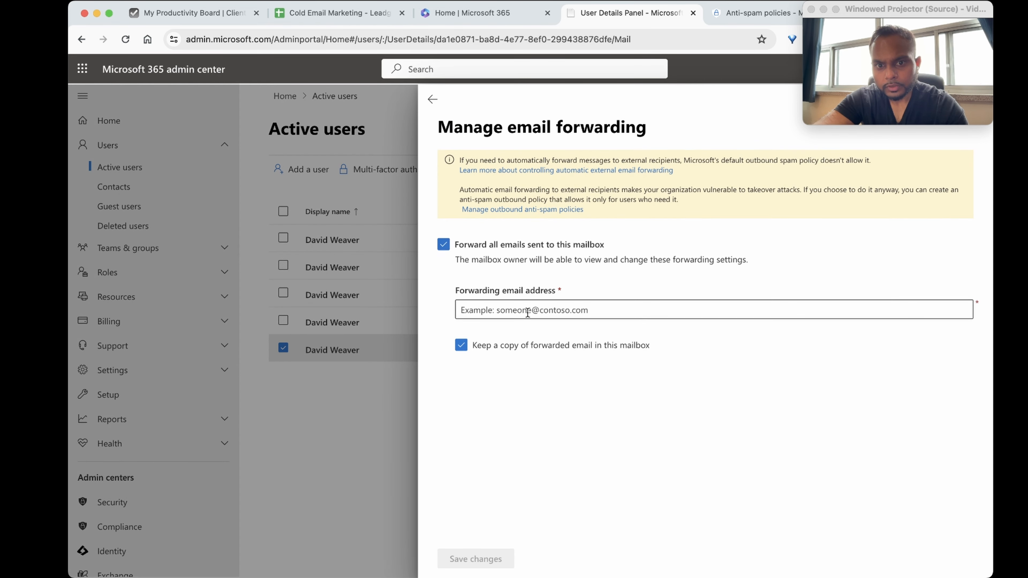
left_click(527, 309)
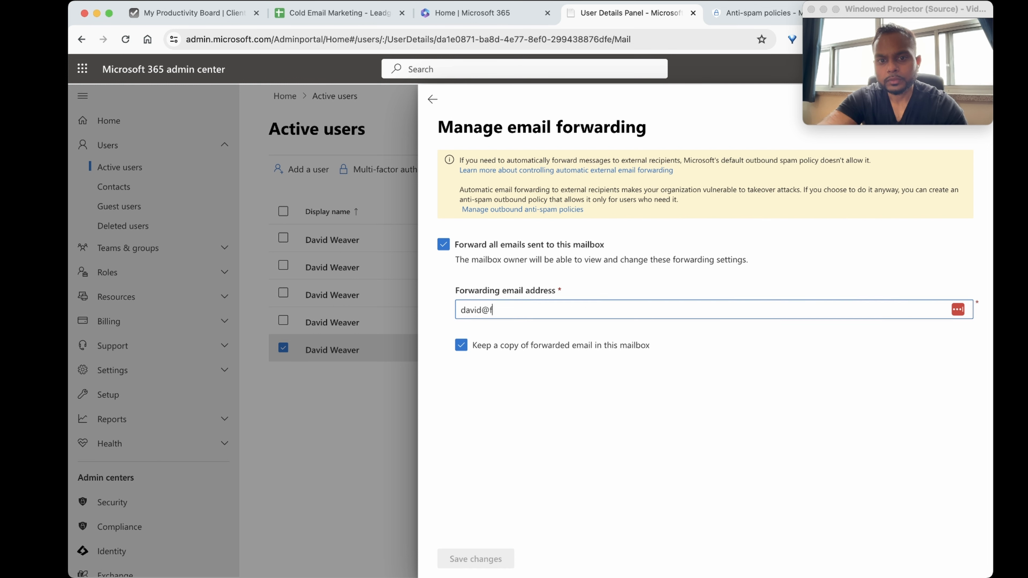
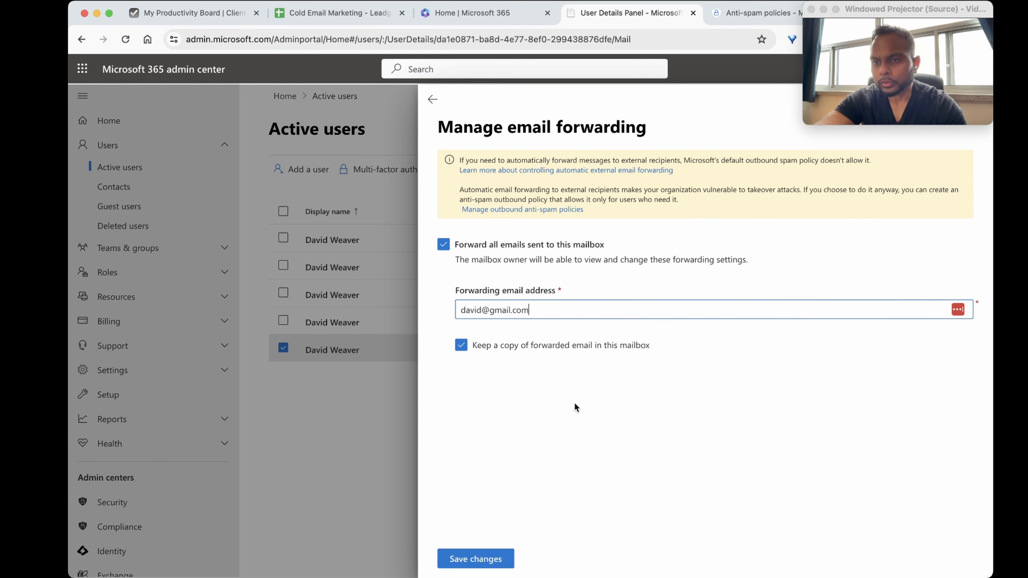
key("super+a")
key("BackSpace")
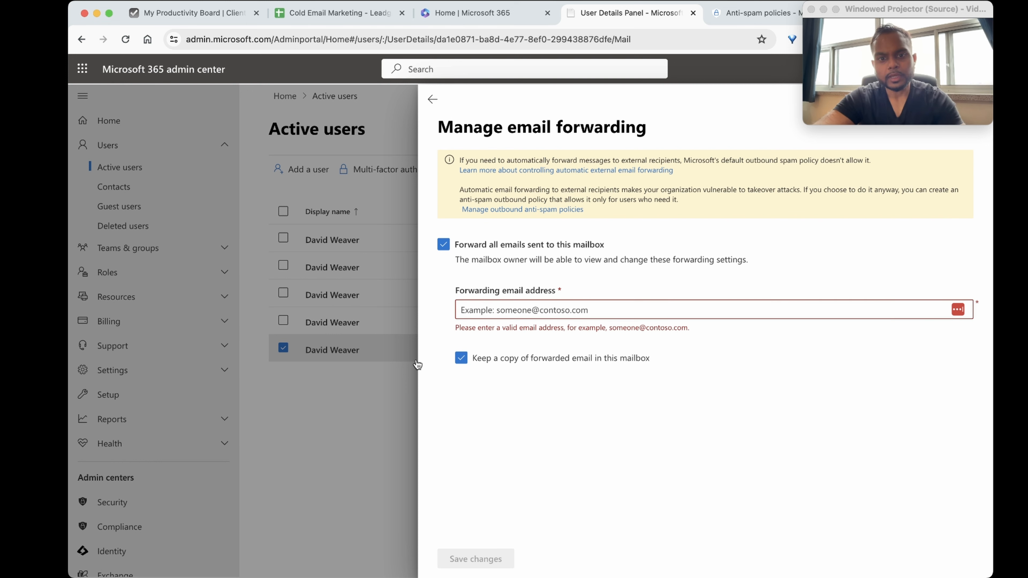
left_click(480, 249)
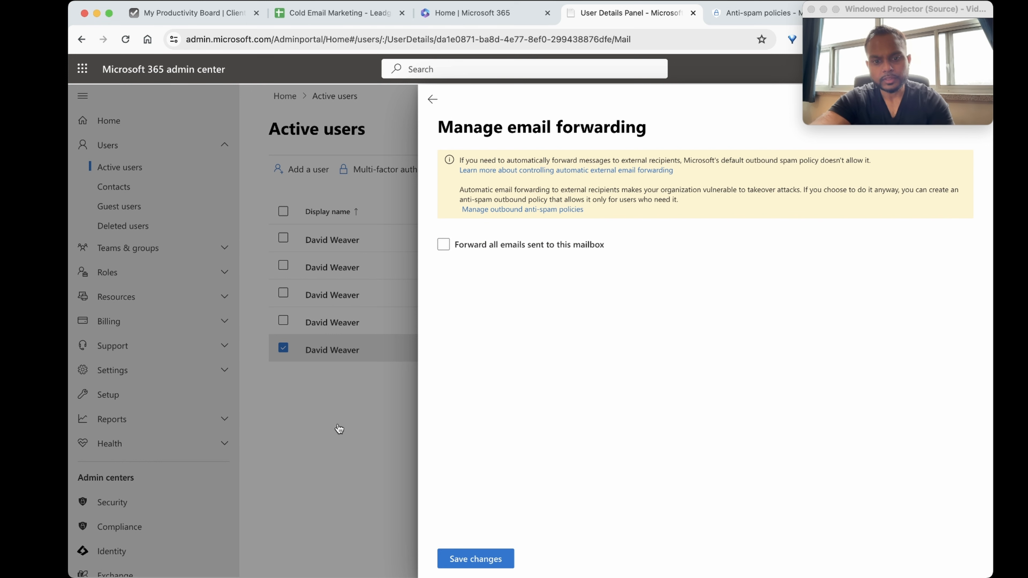
Close the user details, return to the five-user Active users list and uncheck the last user
left_click(433, 100)
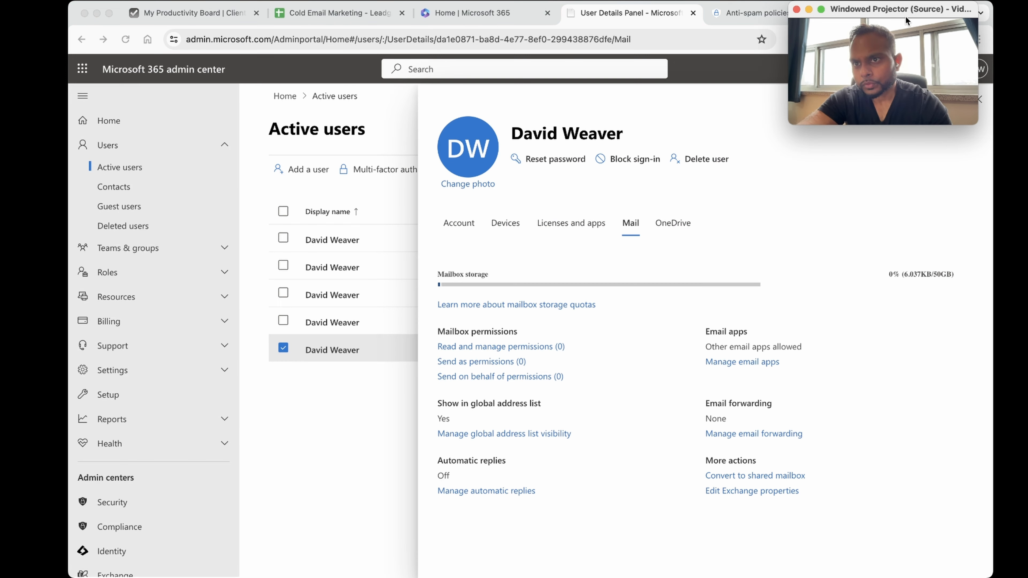
left_click_drag(905, 17, 879, 16)
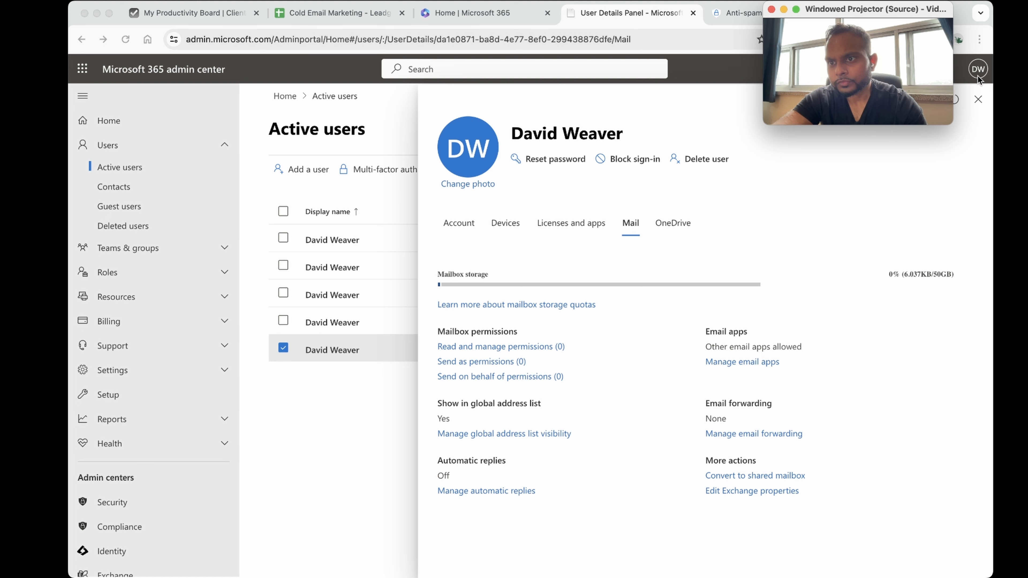
left_click(978, 99)
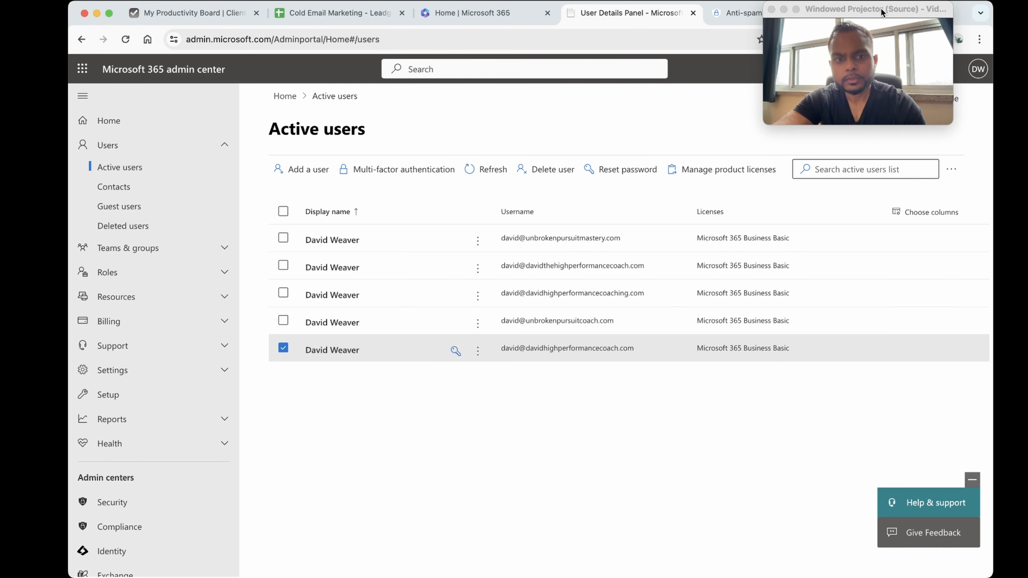
left_click_drag(886, 16, 926, 17)
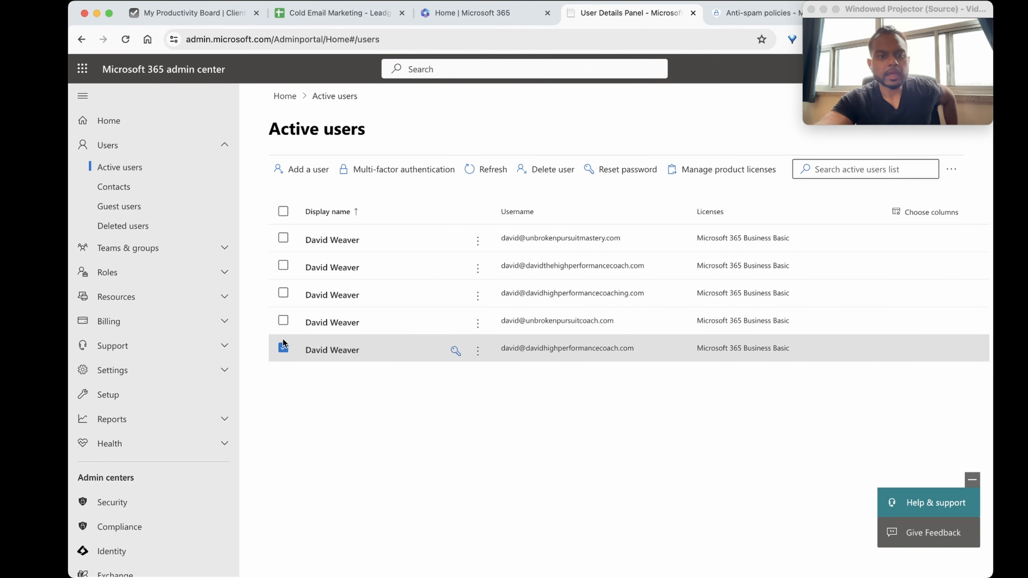
left_click(283, 348)
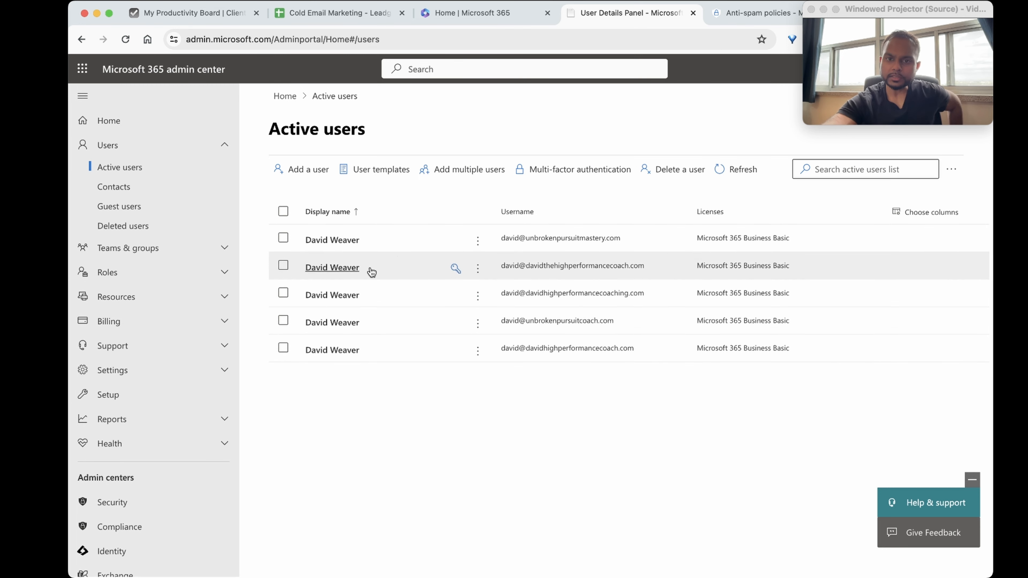
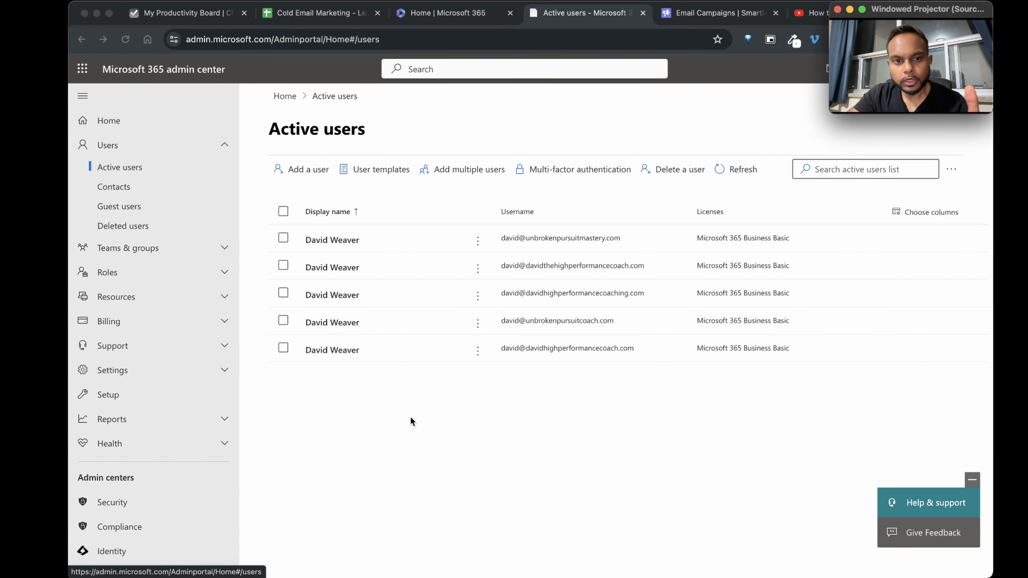
Leave the five Business Basic users in the admin center and go to Smartlead's Email Campaigns page
left_click(413, 412)
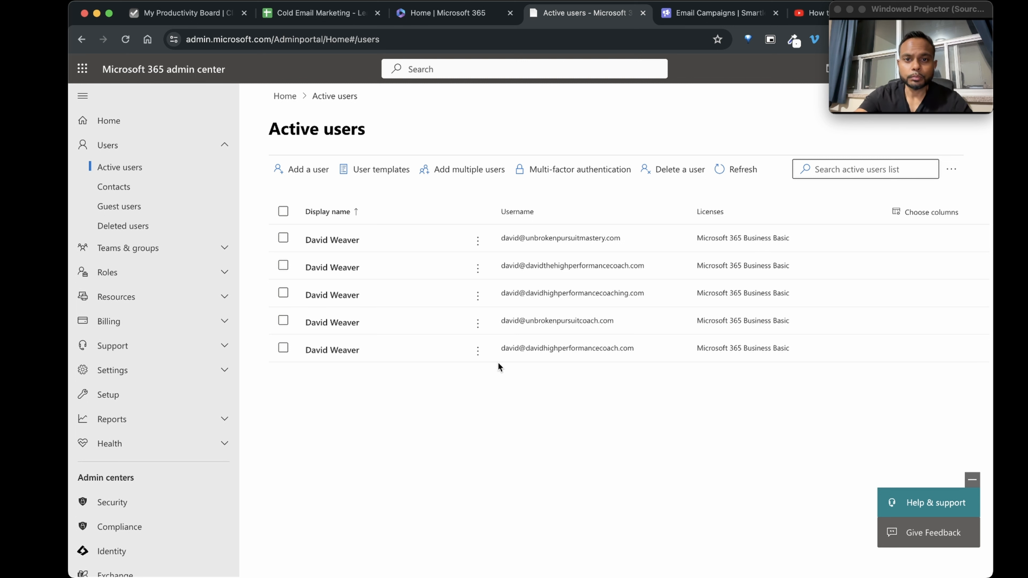
left_click(720, 15)
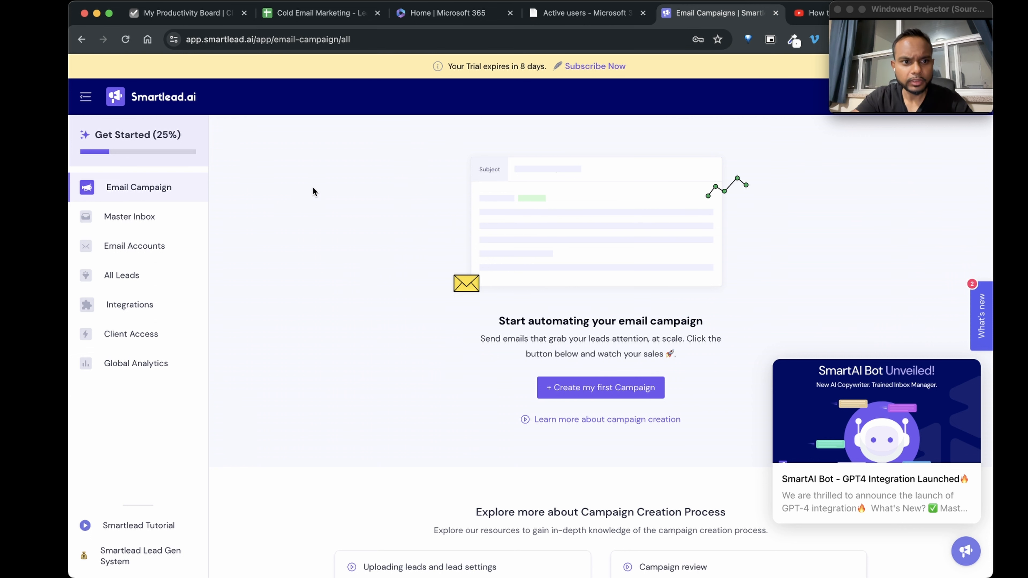
Connect the first Microsoft 365 mailbox to Smartlead as an Outlook account with organisation-wide consent
left_click(138, 246)
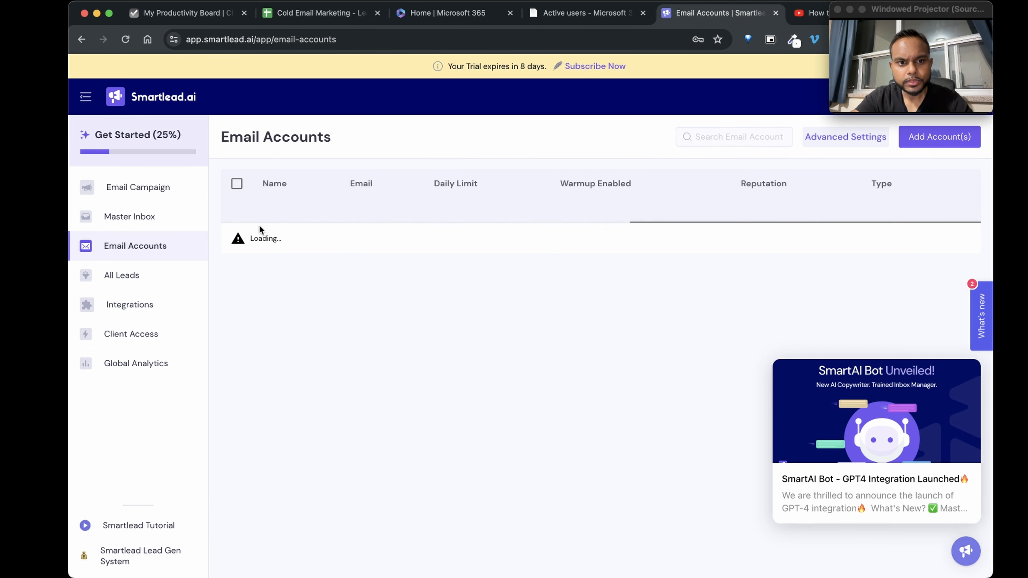
scroll(440, 285, "down", 5)
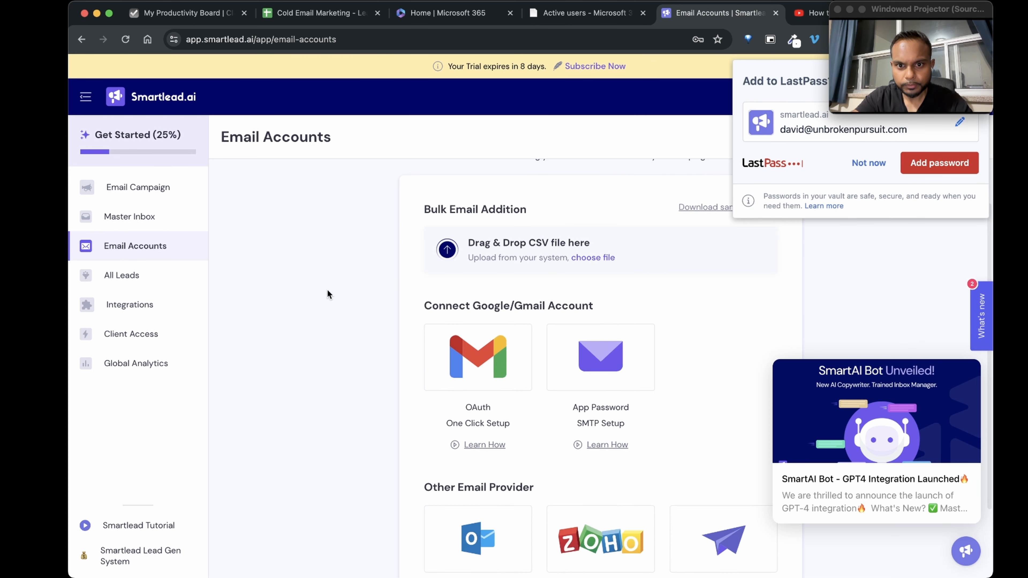
scroll(507, 440, "up", 4)
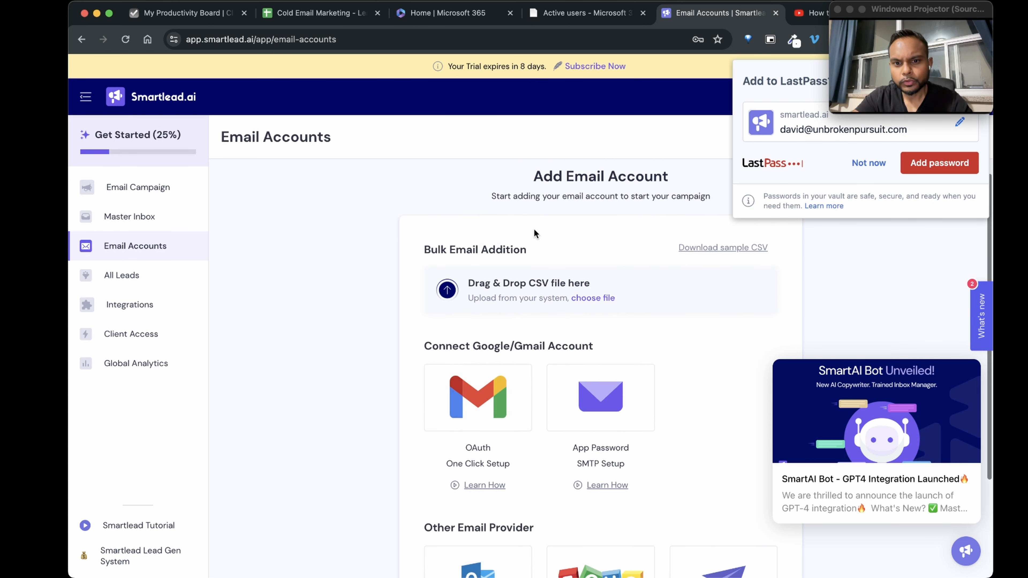
scroll(592, 302, "down", 4)
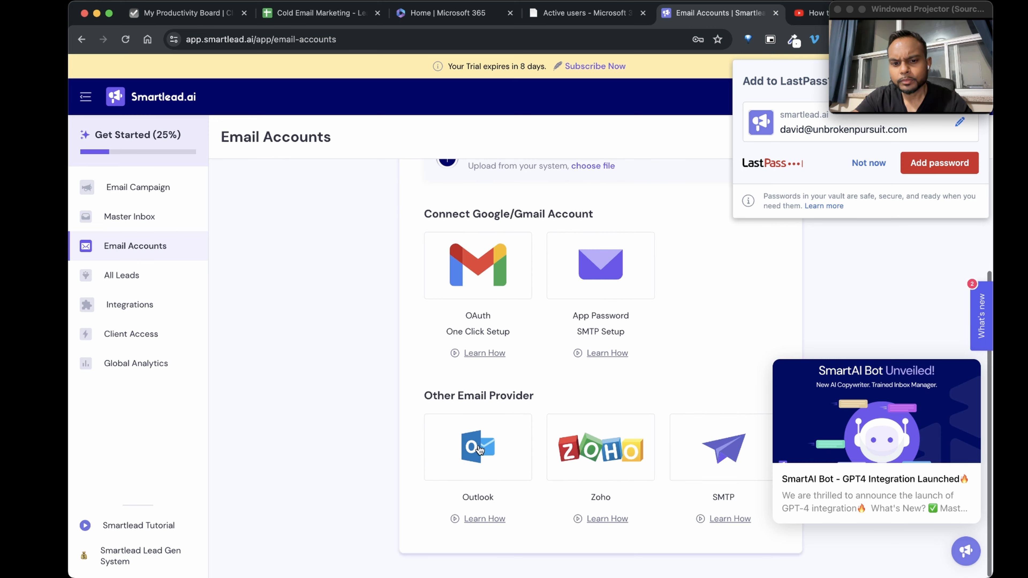
left_click(481, 463)
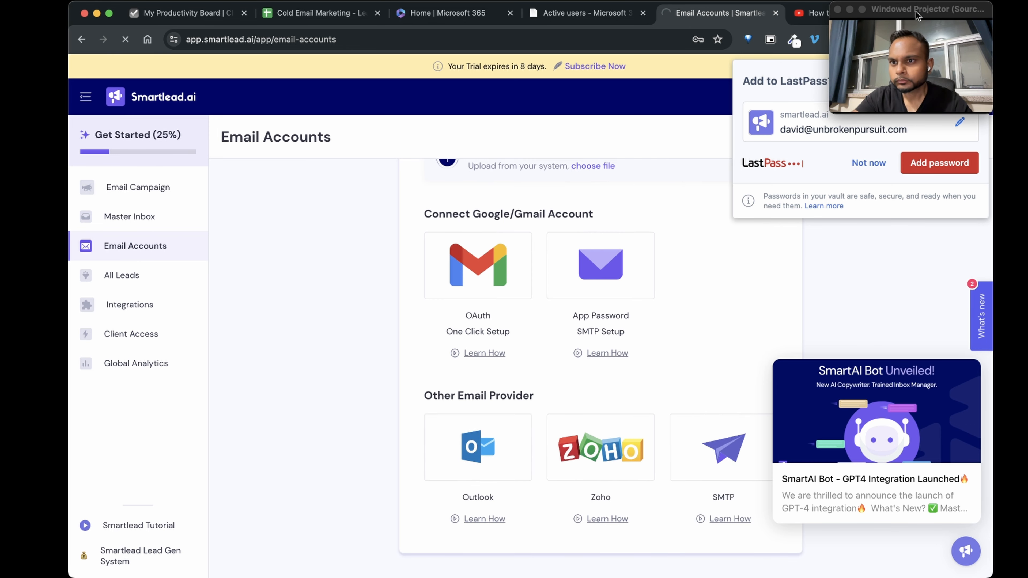
left_click_drag(917, 15, 852, 19)
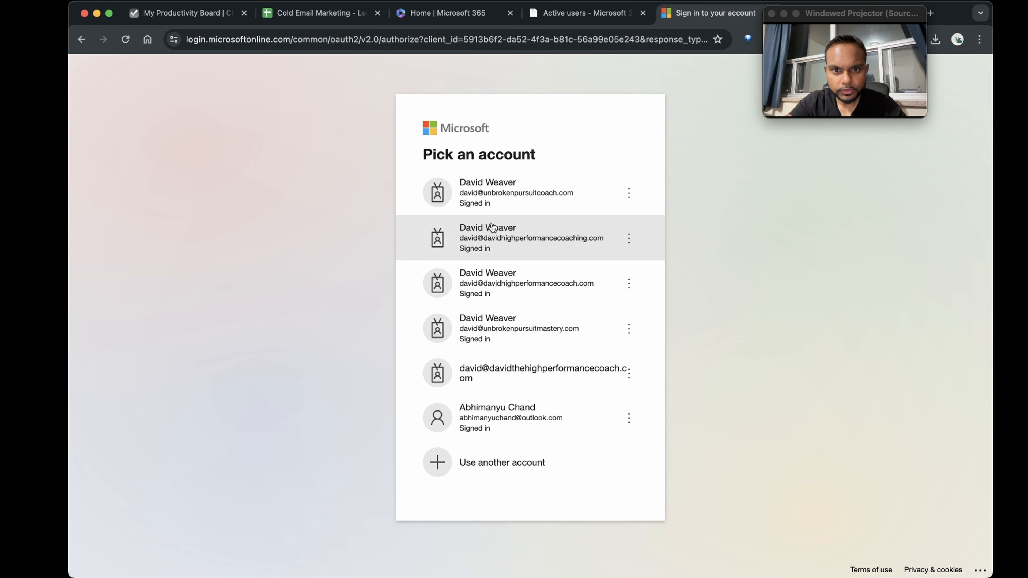
left_click(493, 190)
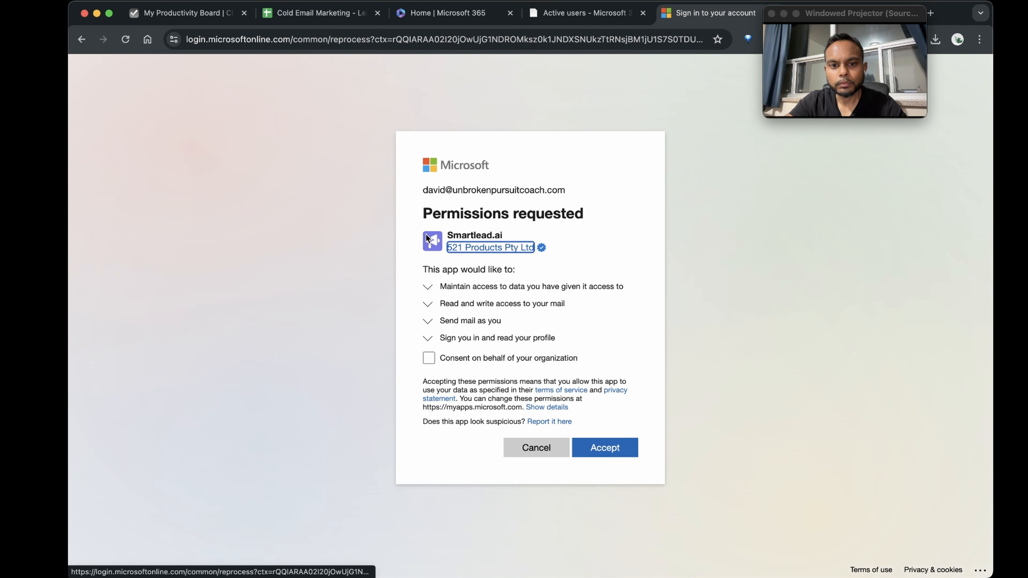
left_click(453, 359)
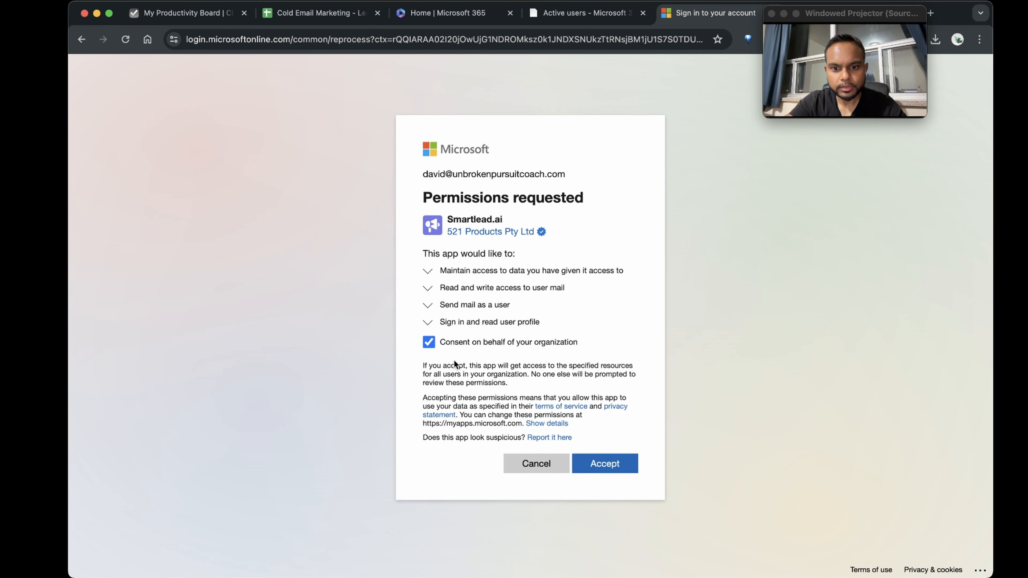
left_click(602, 463)
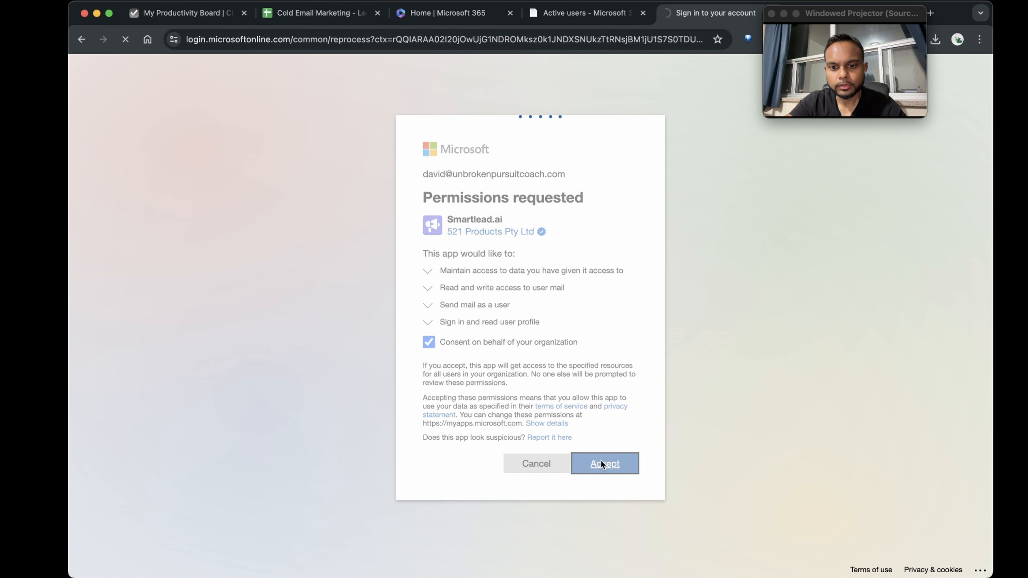
left_click_drag(796, 13, 863, 8)
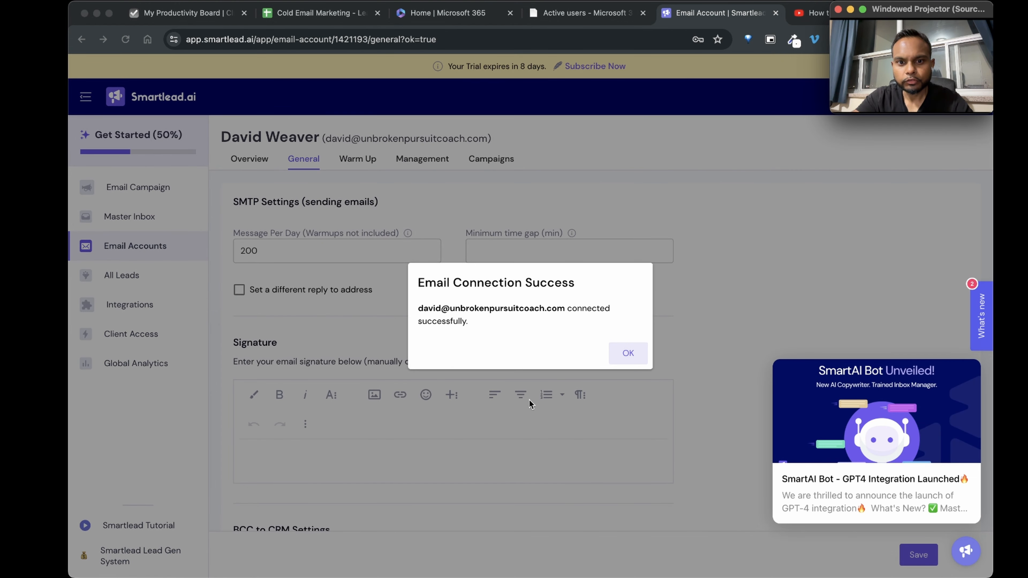
Dismiss the connection success message and save the first mailbox's general settings
left_click(624, 351)
left_click(620, 356)
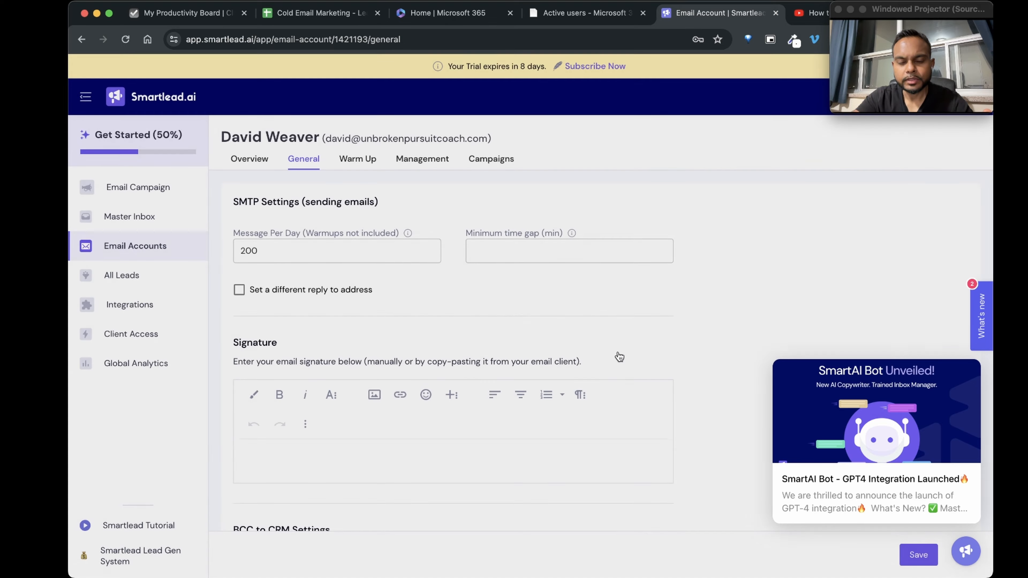
scroll(267, 296, "down", 2)
scroll(266, 295, "up", 5)
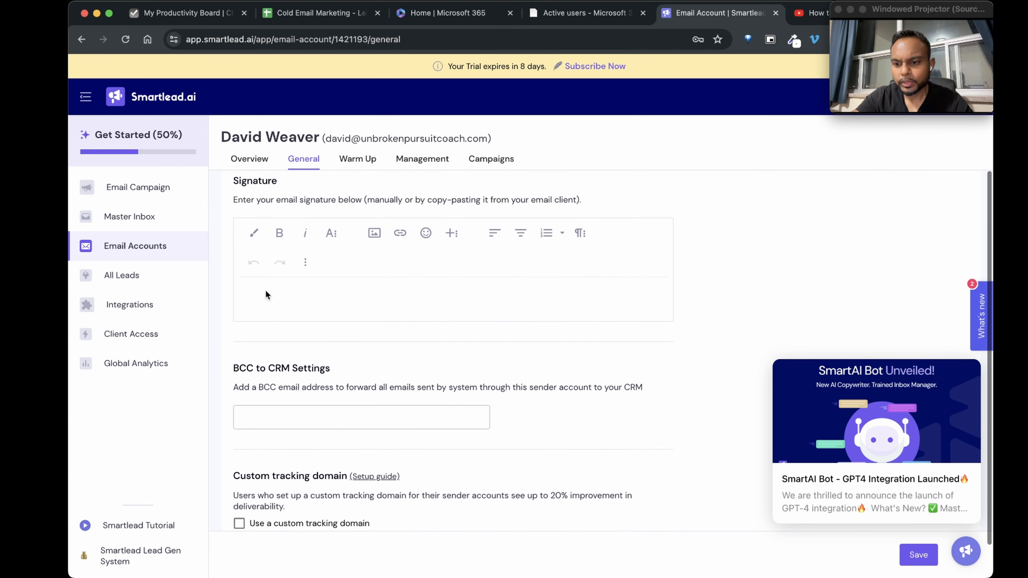
left_click(918, 555)
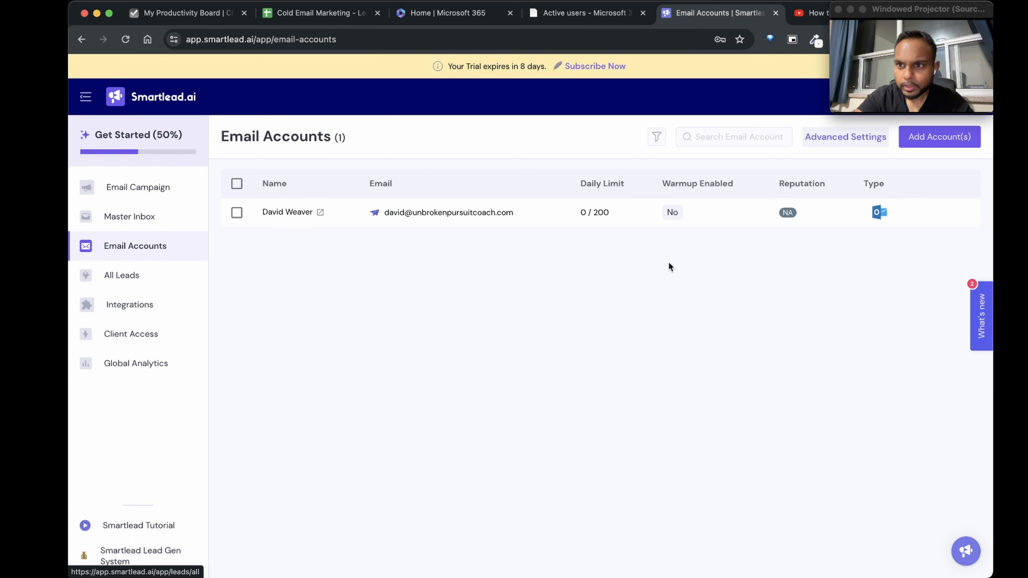
Connect the remaining Microsoft mailboxes as Outlook accounts, then select all five in the list
left_click(951, 139)
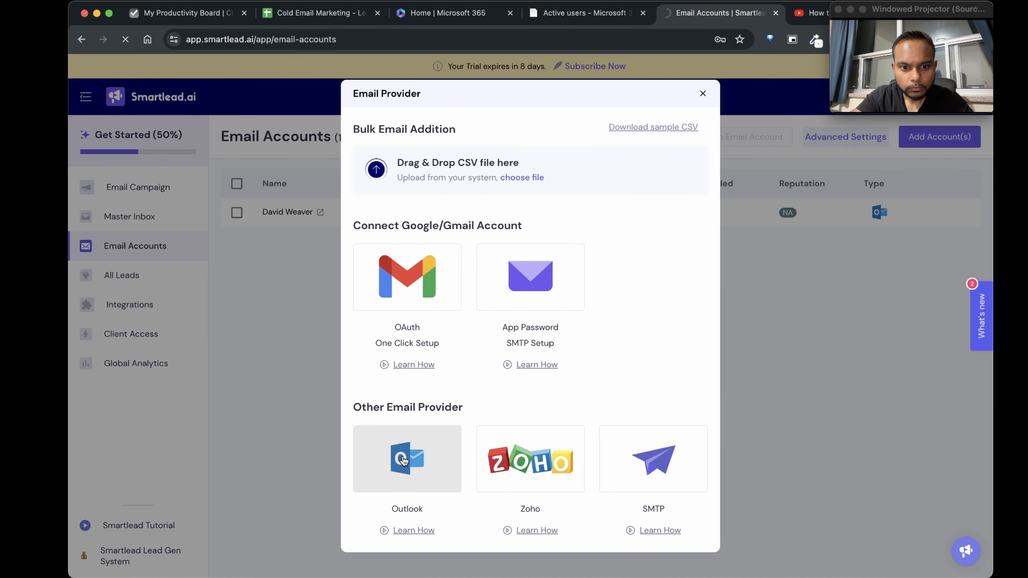
key("super+f")
key("super+v")
left_click(527, 334)
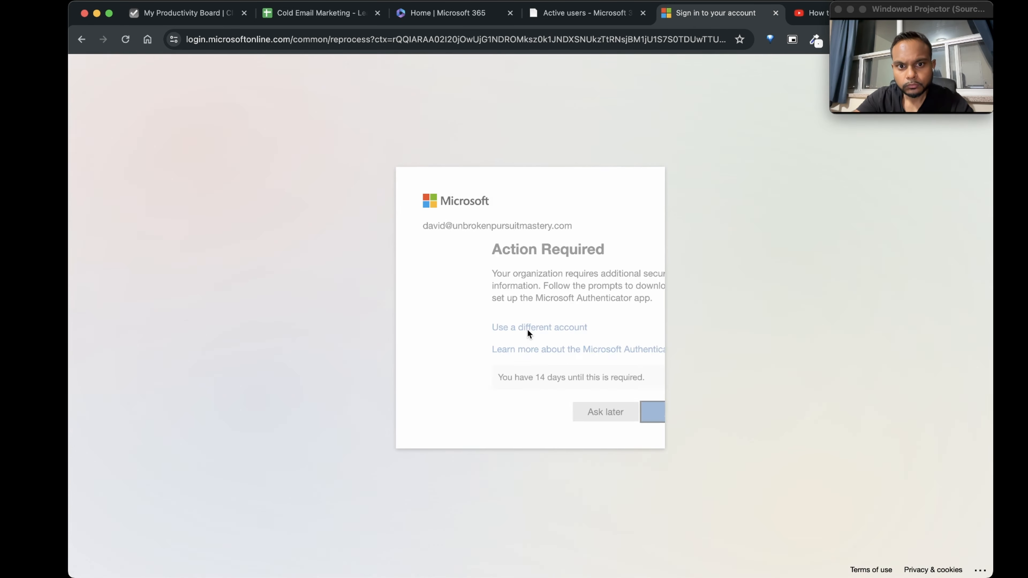
left_click(599, 412)
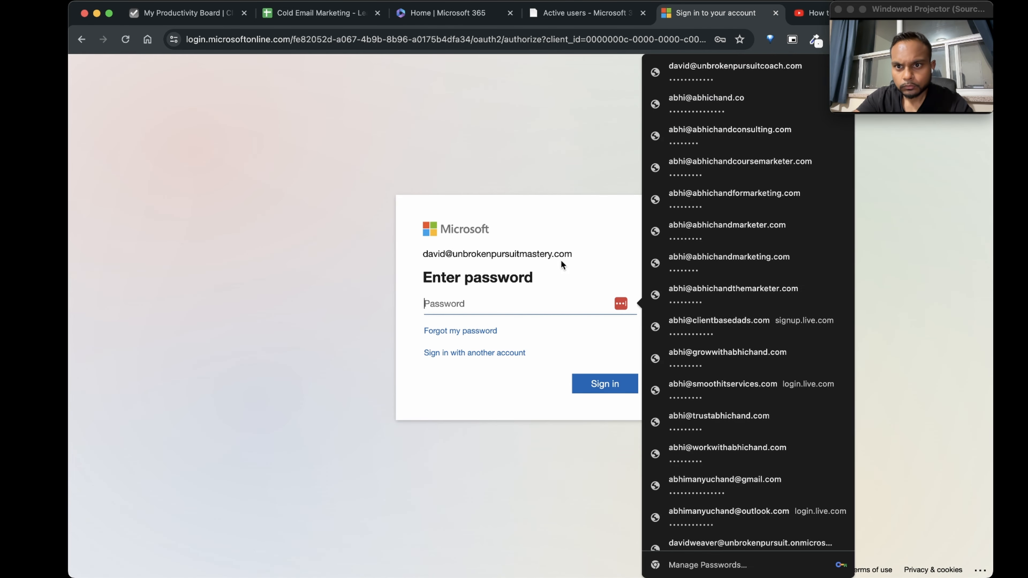
scroll(672, 326, "down", 1)
left_click(721, 69)
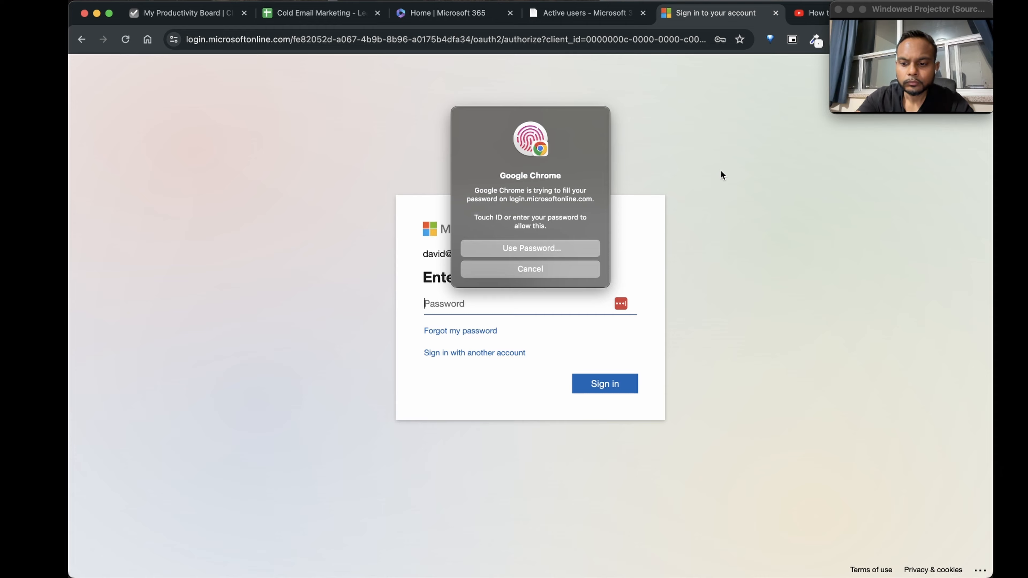
left_click(603, 389)
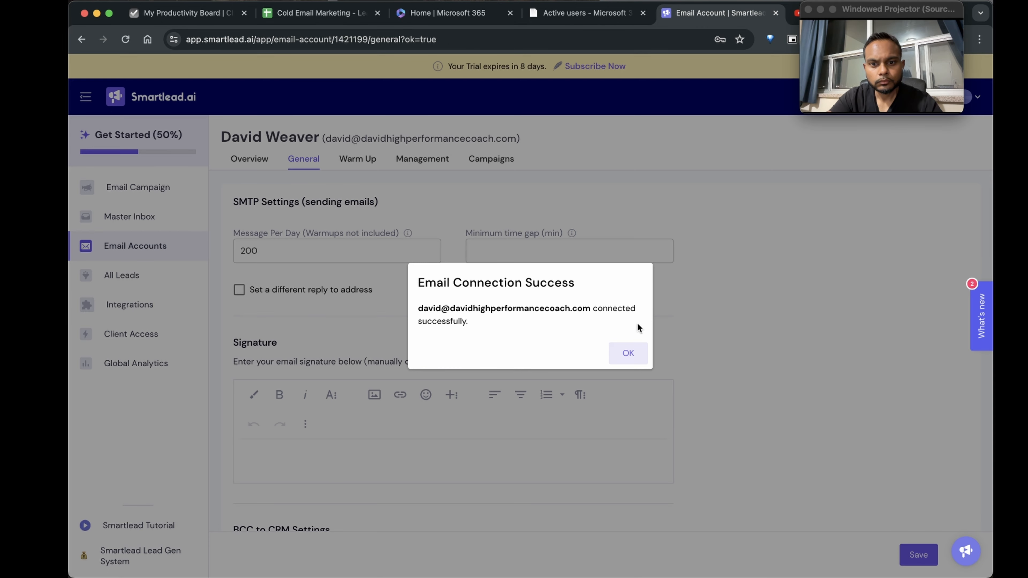
left_click(623, 358)
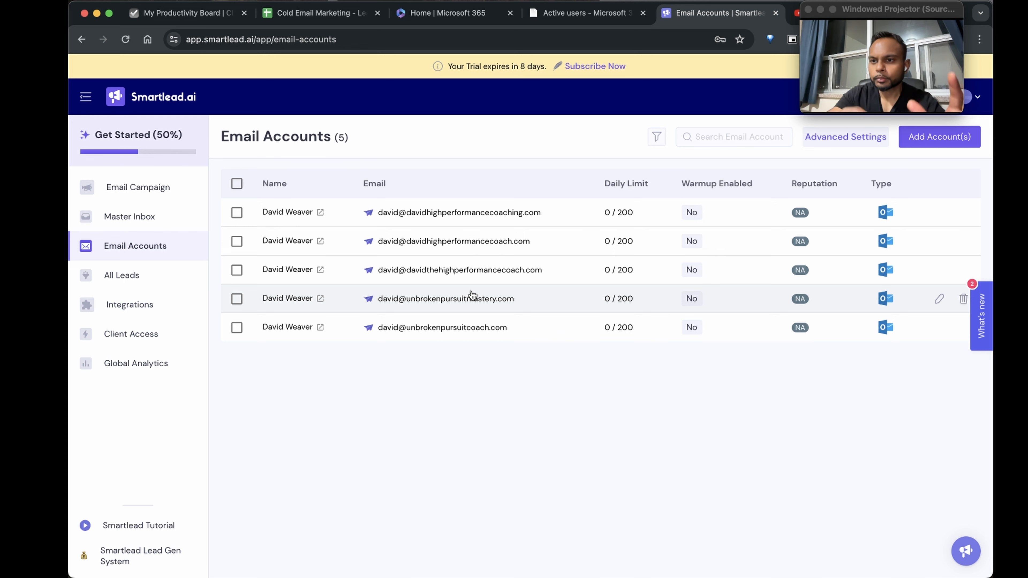
left_click(230, 184)
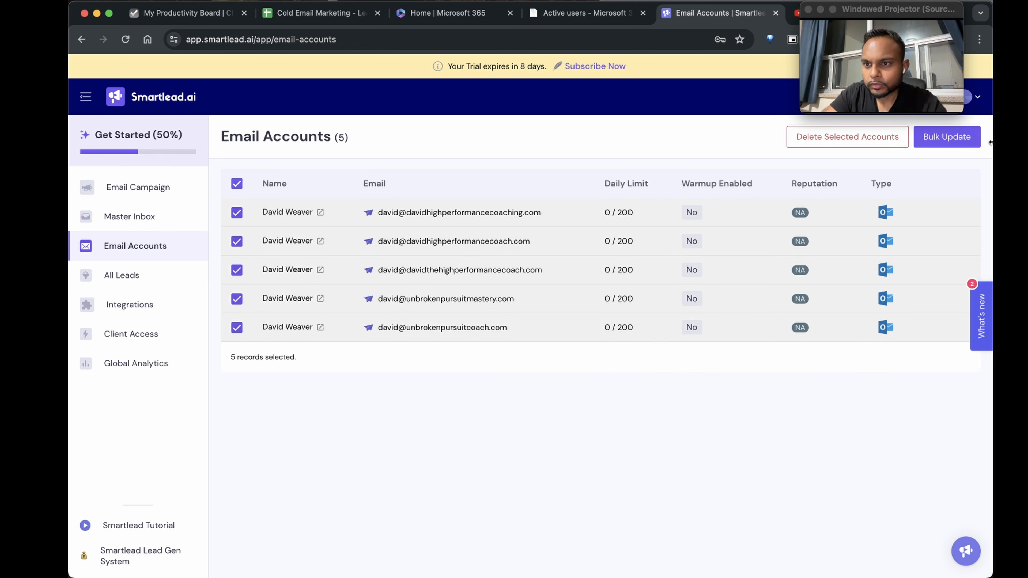
In bulk settings for the five mailboxes, set the Message Per Day limit to 30
left_click(944, 142)
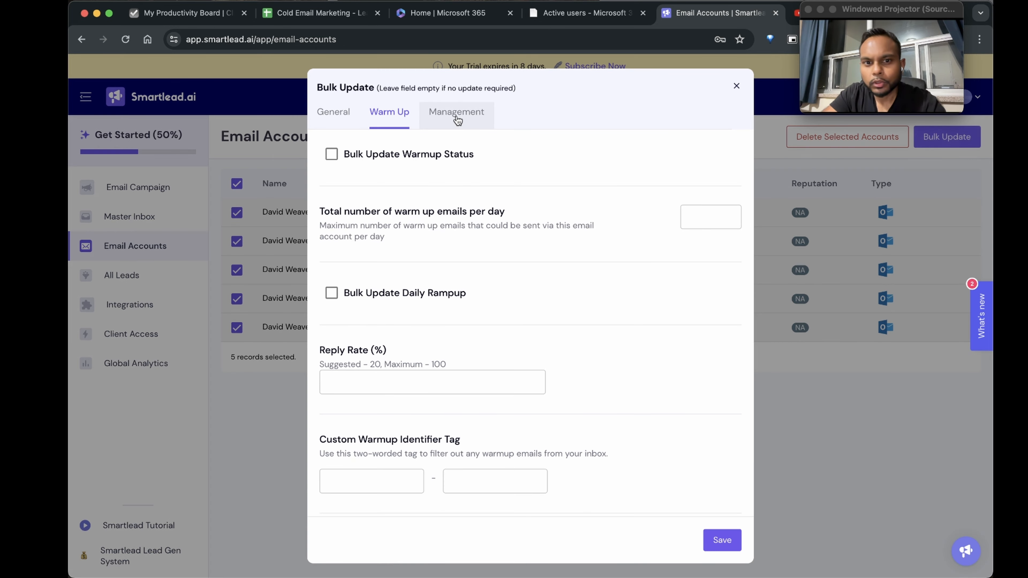
left_click(336, 111)
left_click_drag(321, 180, 388, 180)
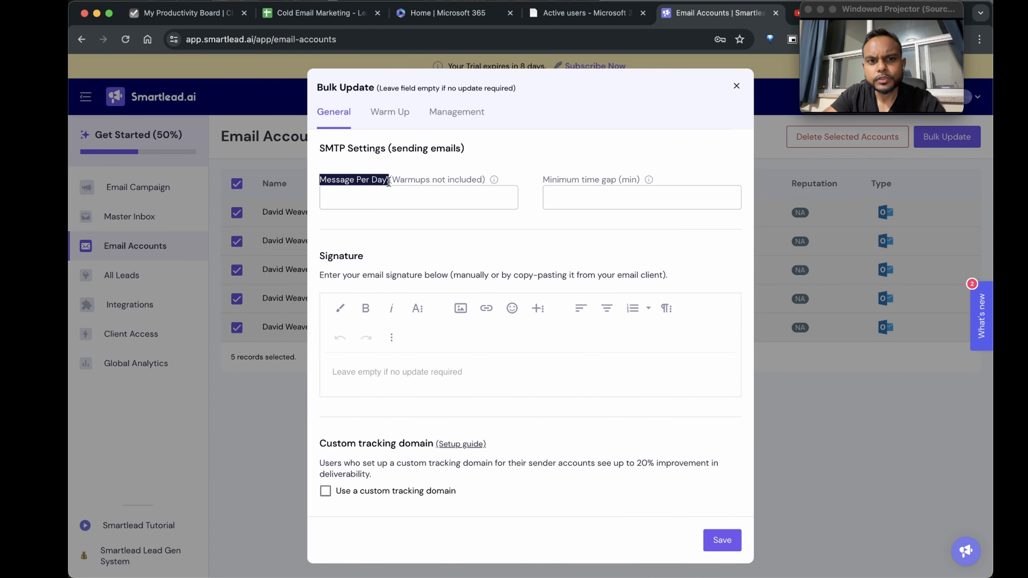
left_click(391, 194)
type("30")
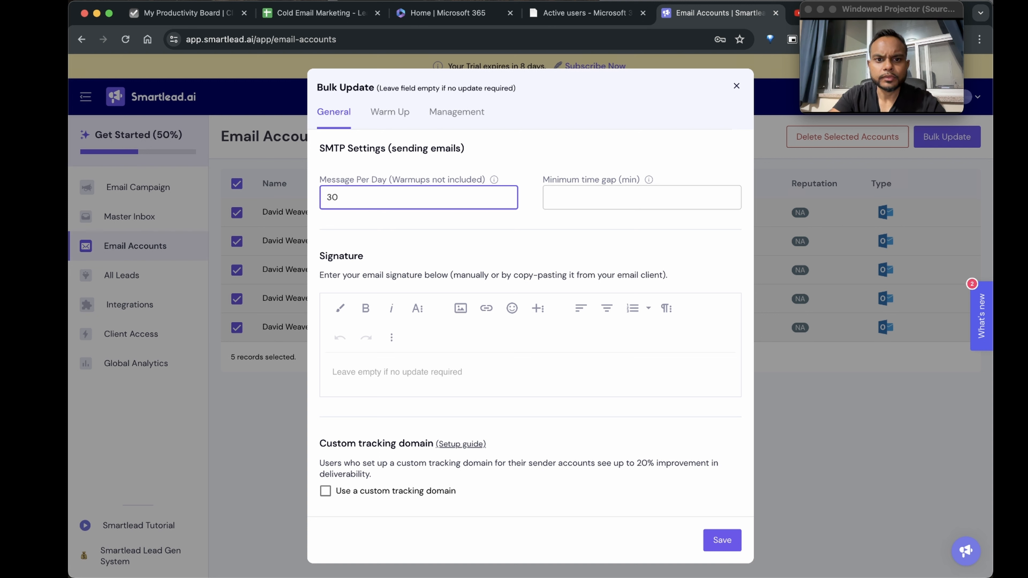
left_click_drag(401, 179, 484, 180)
left_click(381, 177)
left_click(360, 200)
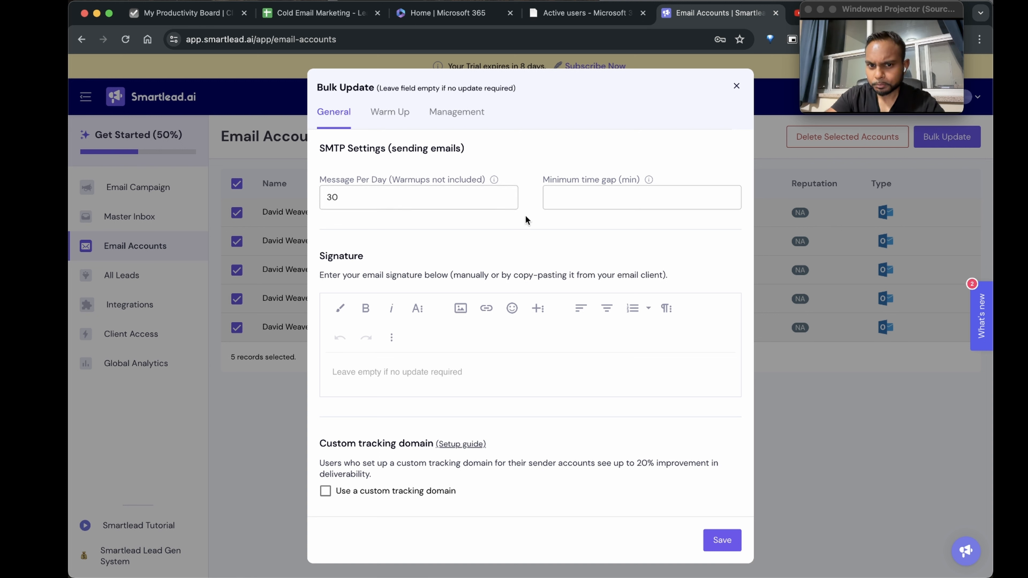
Set the minimum time gap between emails to 5 minutes, replacing the mistyped -17
left_click(584, 205)
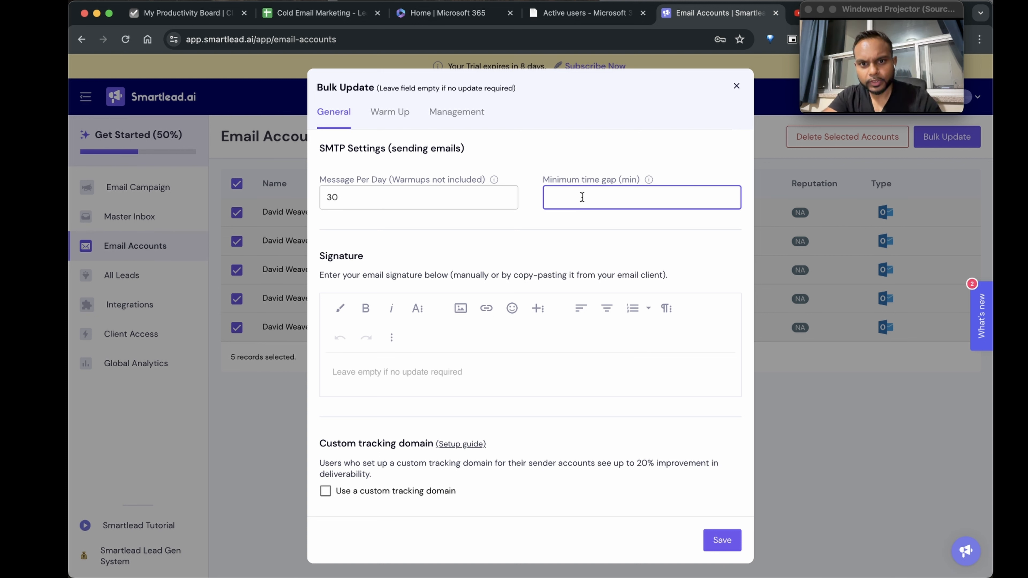
key("BackSpace")
type("-17")
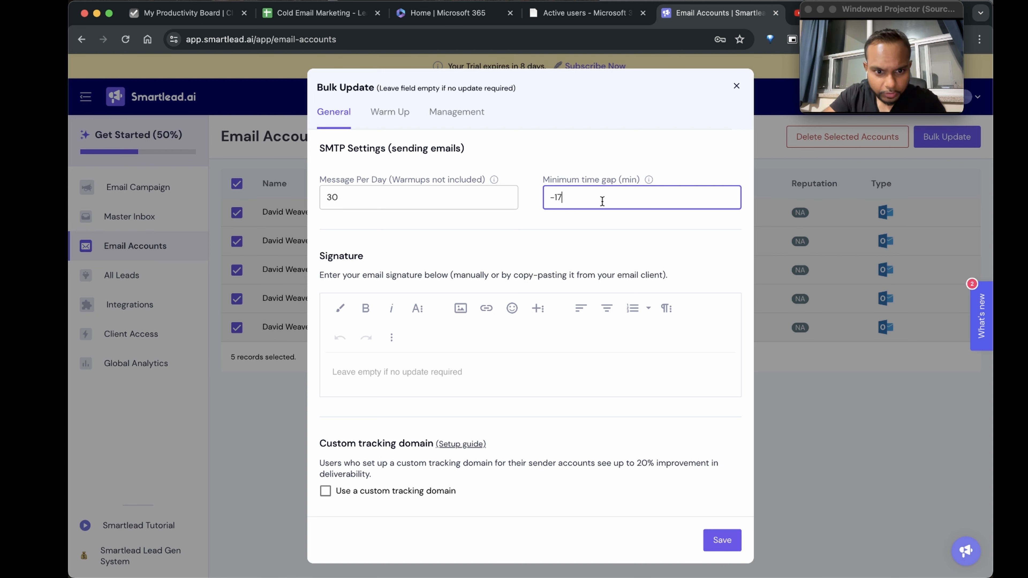
scroll(484, 413, "down", 1)
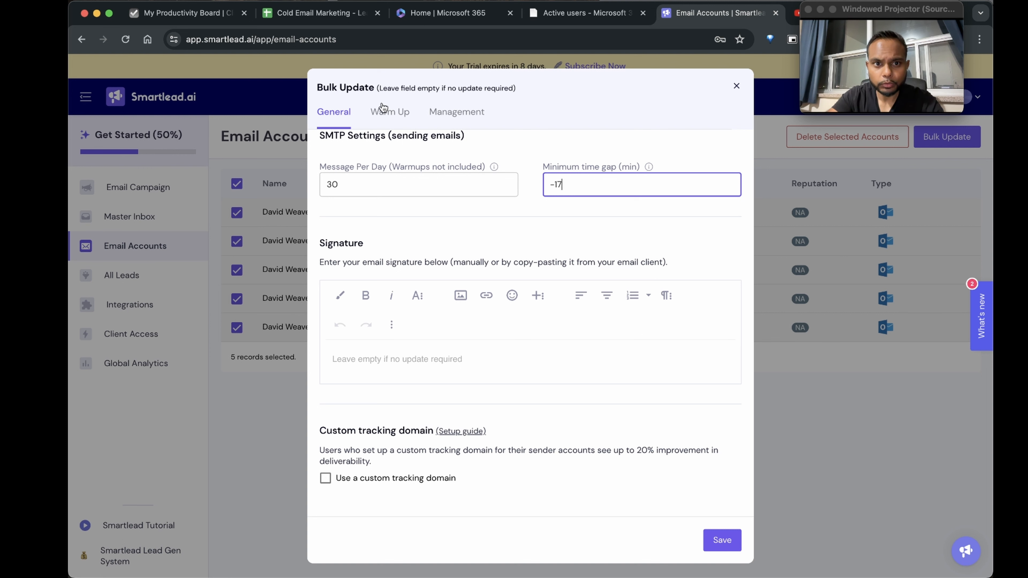
scroll(389, 446, "up", 1)
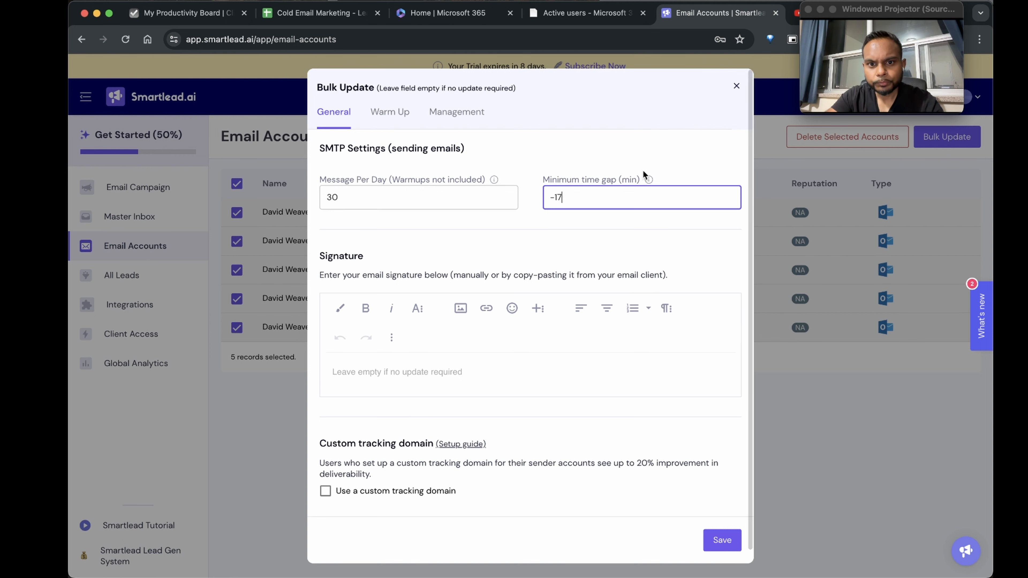
triple_click(605, 190)
type("5")
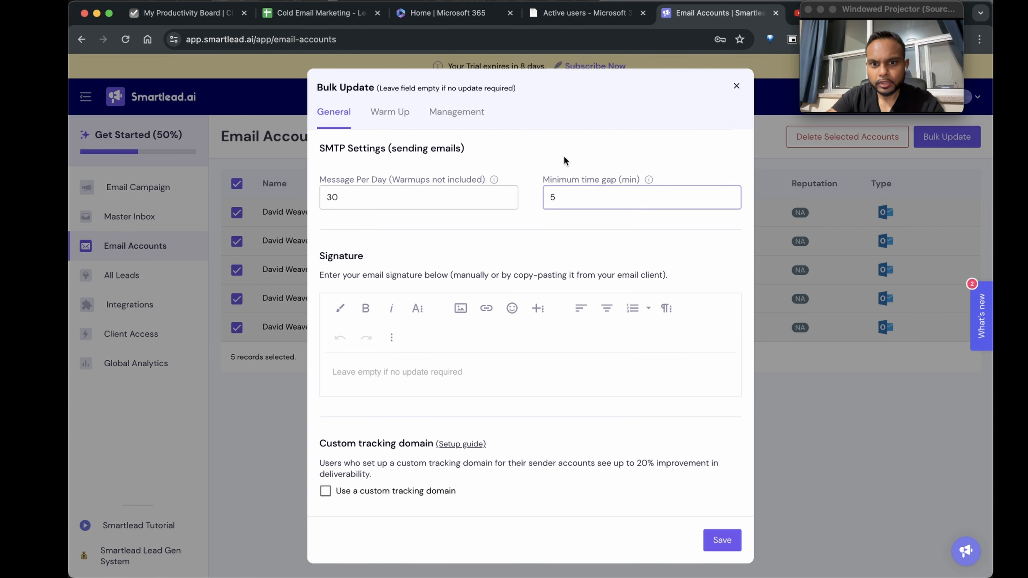
left_click(391, 114)
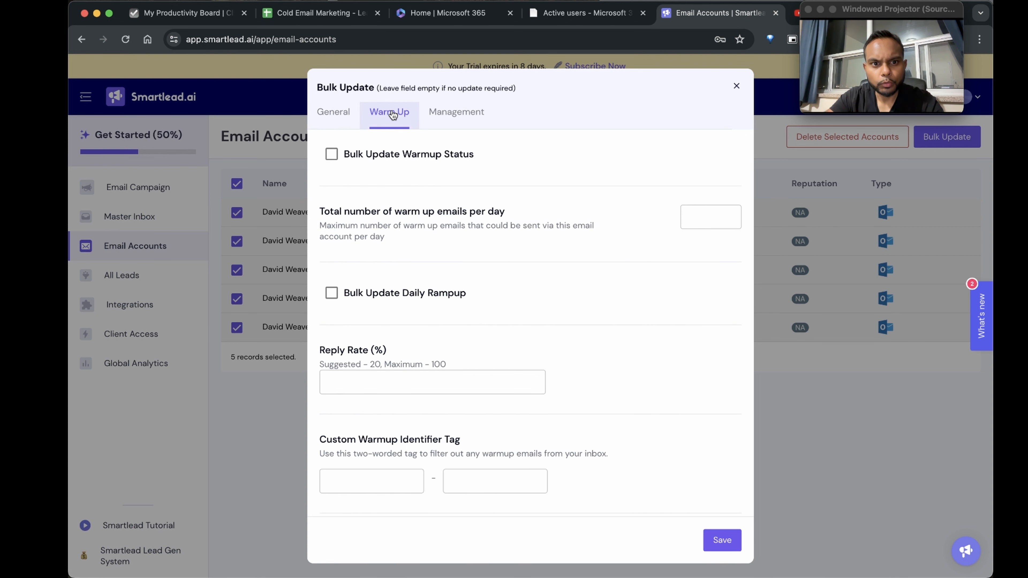
Set bulk warm-up status to Active with 20 warm-up emails per day and daily ramp-up 5
left_click(379, 158)
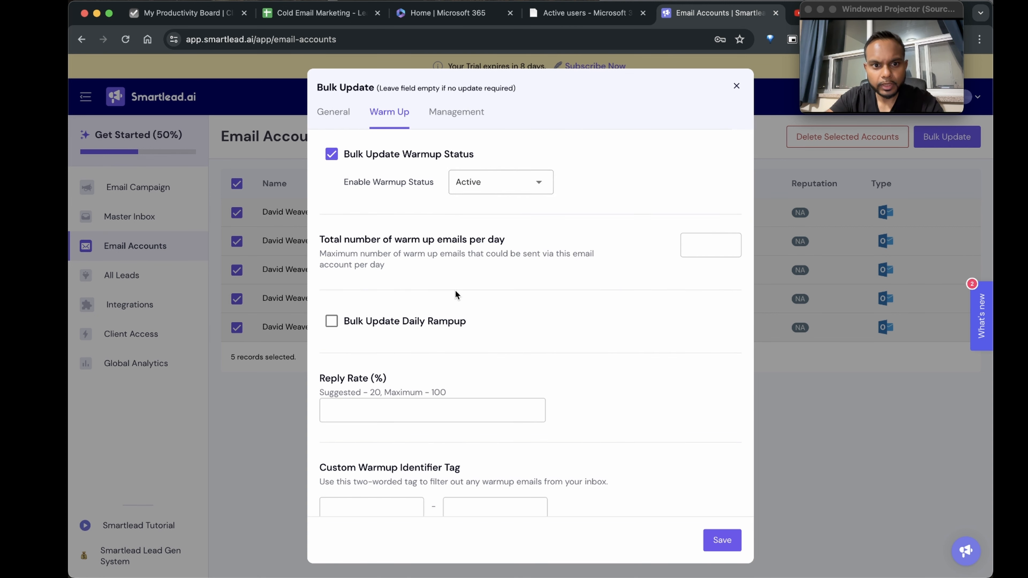
scroll(455, 290, "down", 1)
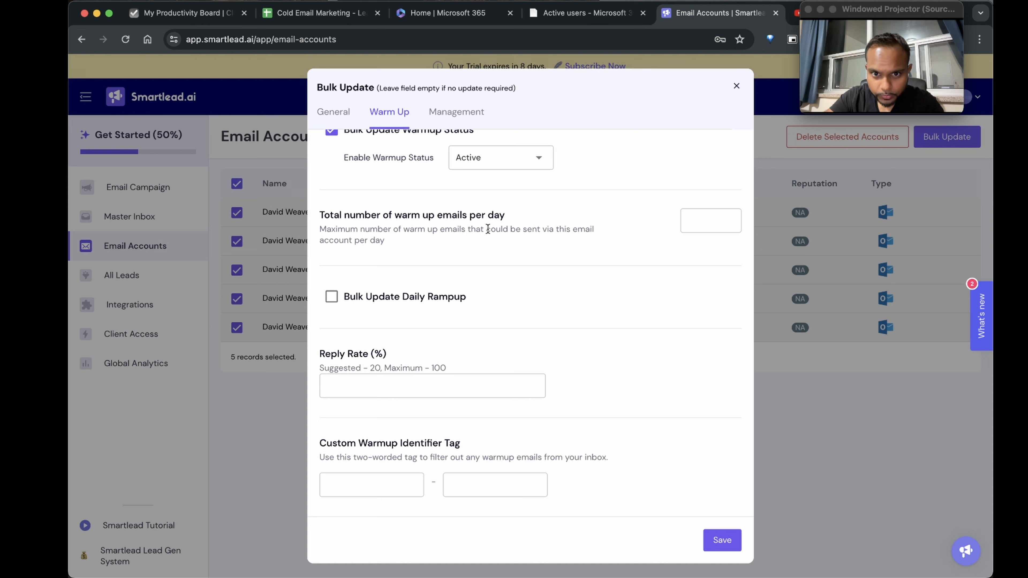
left_click(692, 221)
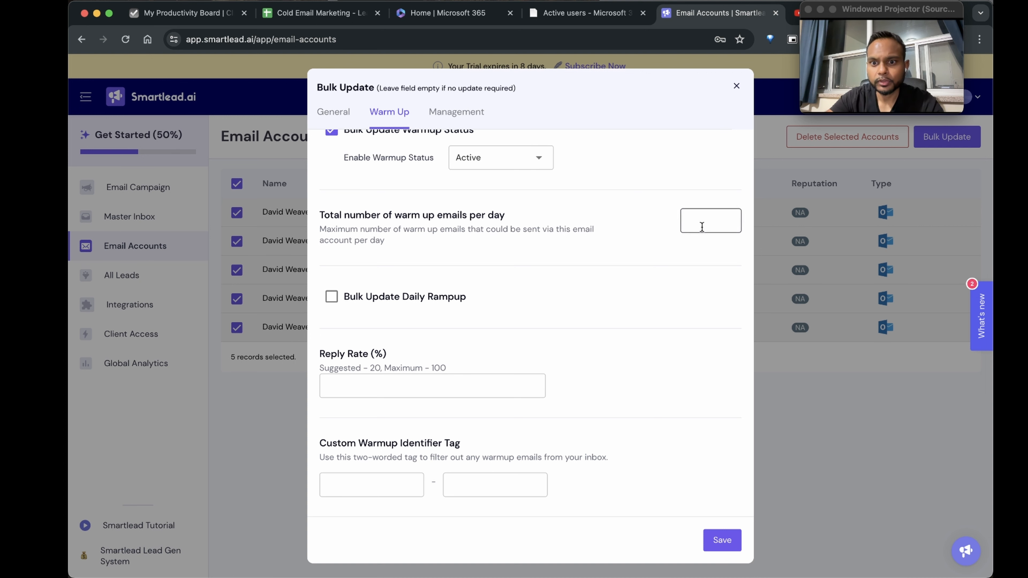
type("20")
scroll(411, 234, "down", 3)
left_click(411, 230)
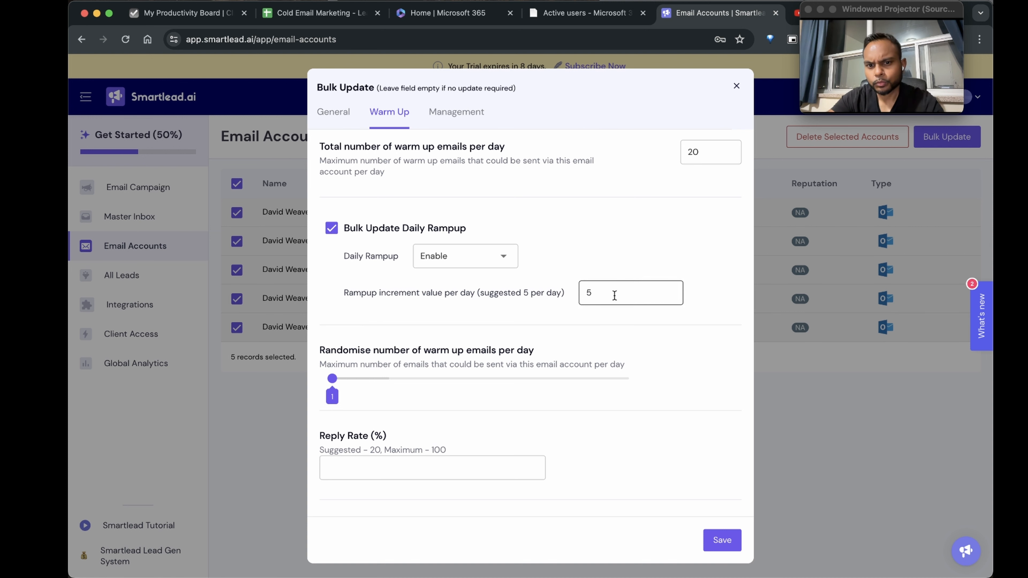
Set the randomised warm-up range to 1–20 and the reply rate to 45%
scroll(523, 424, "down", 1)
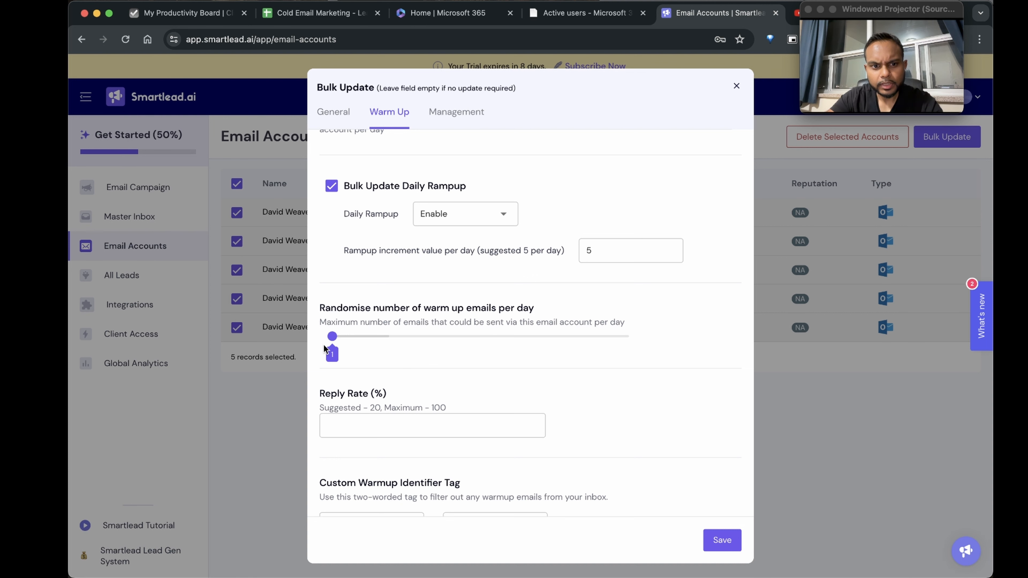
left_click_drag(333, 341, 389, 344)
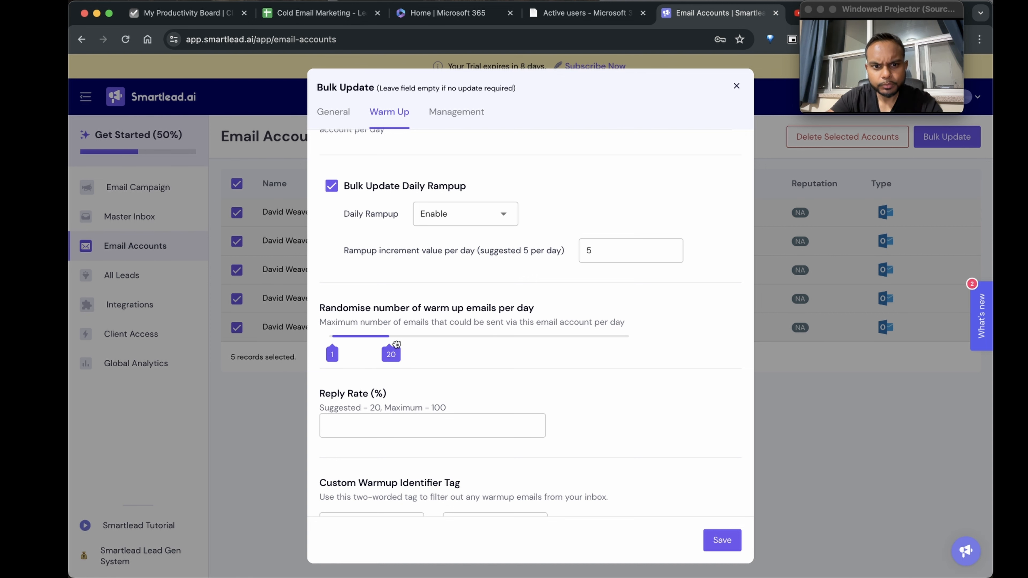
scroll(429, 340, "down", 2)
left_click(346, 343)
type("45")
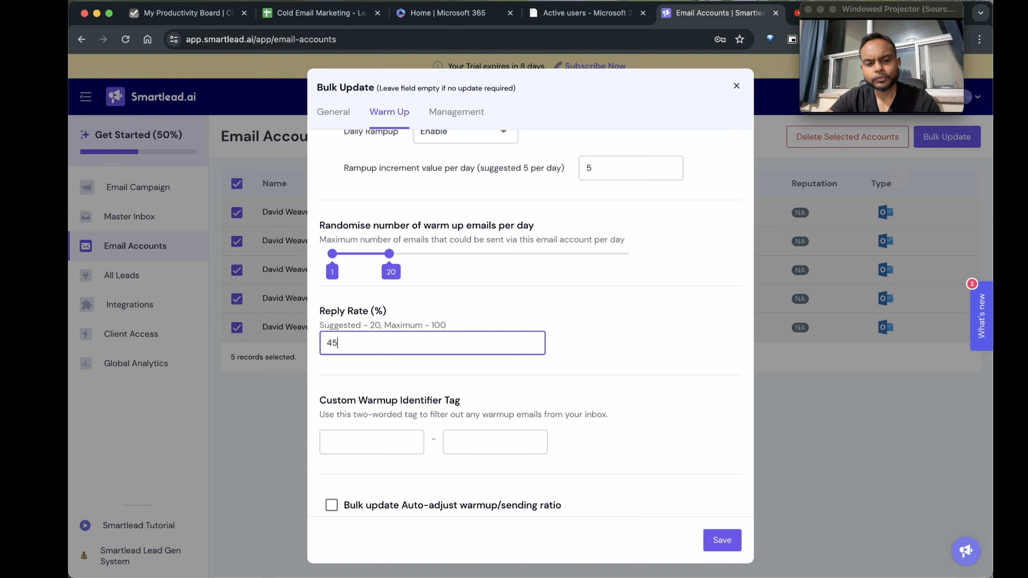
scroll(399, 340, "down", 20)
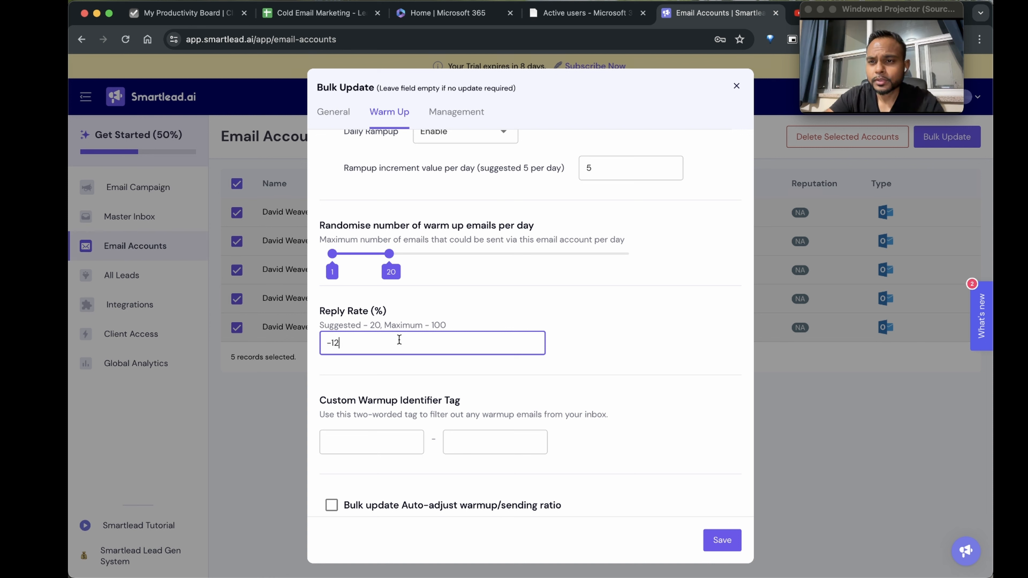
double_click(359, 344)
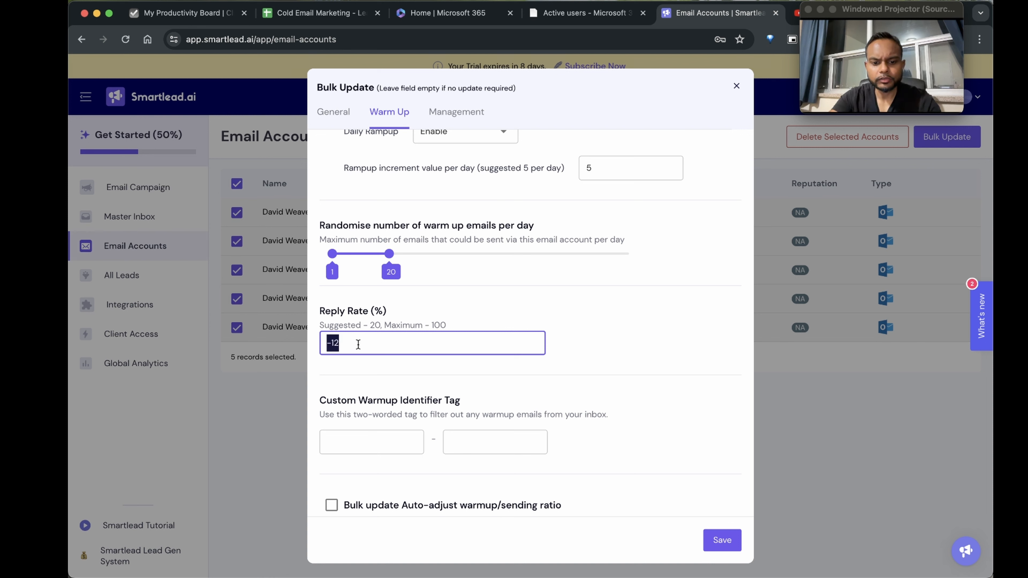
type("45")
left_click(608, 333)
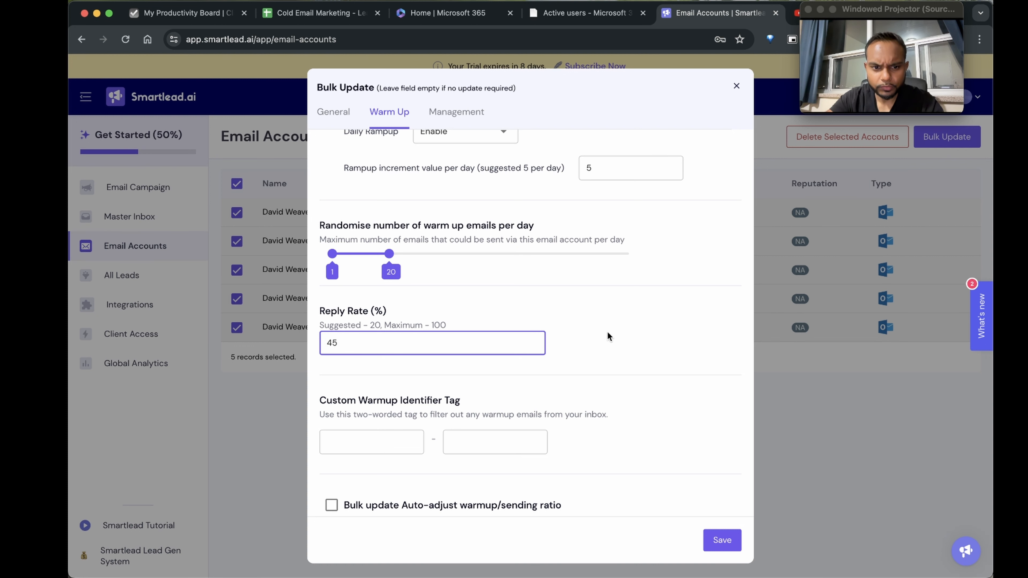
left_click(429, 402)
scroll(409, 395, "down", 1)
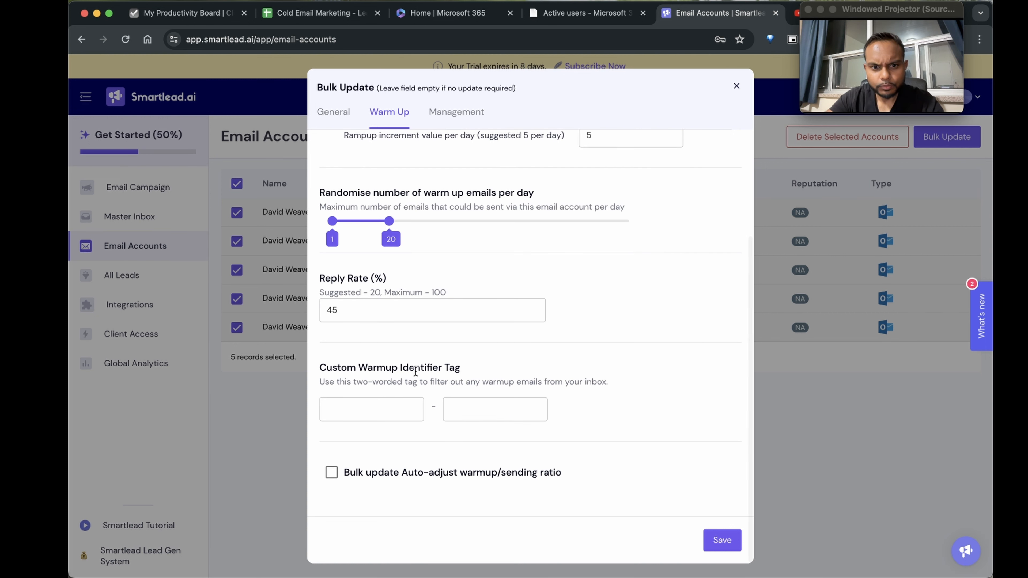
Enter the smartlead-warmup identifier tag, leaving auto-adjust warm-up/sending ratio out of the update
left_click(367, 408)
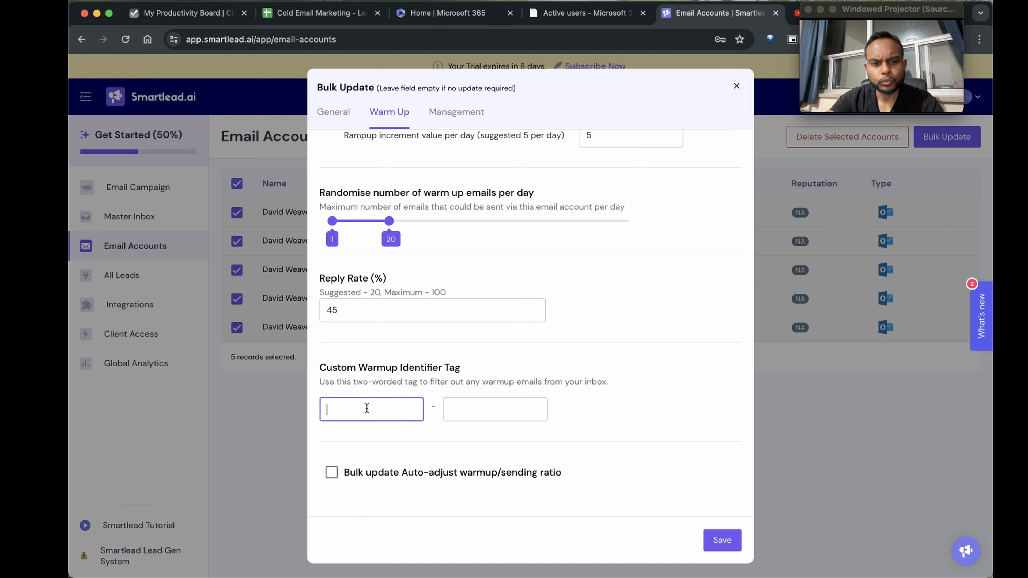
type("smartlead")
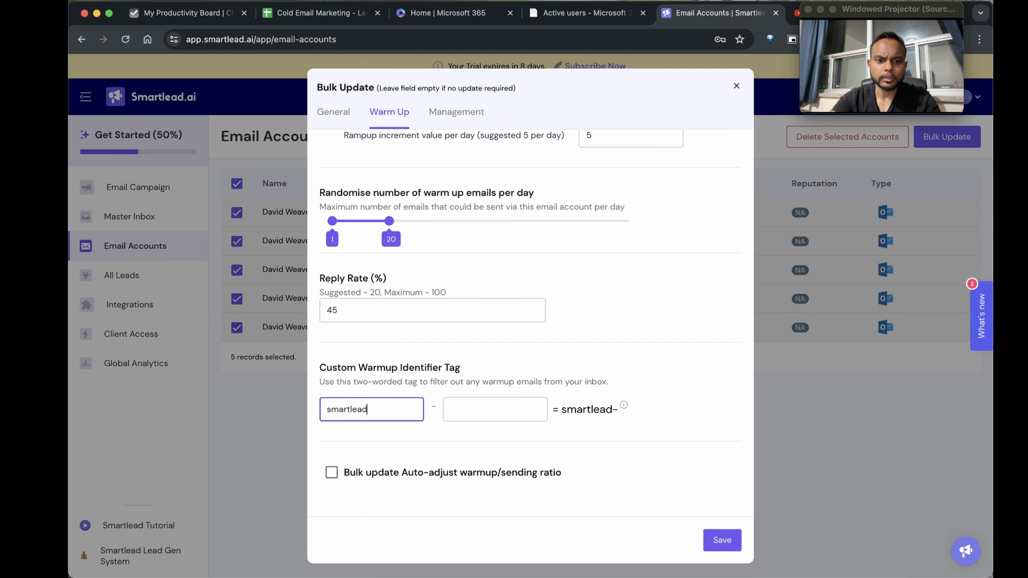
key("Tab")
type("warmup")
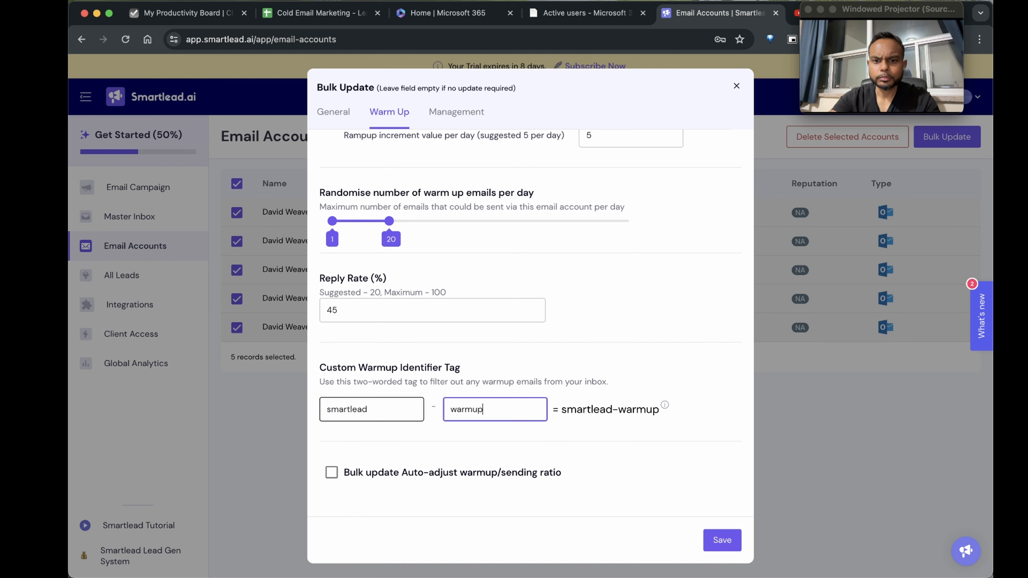
scroll(340, 442, "down", 1)
left_click(332, 445)
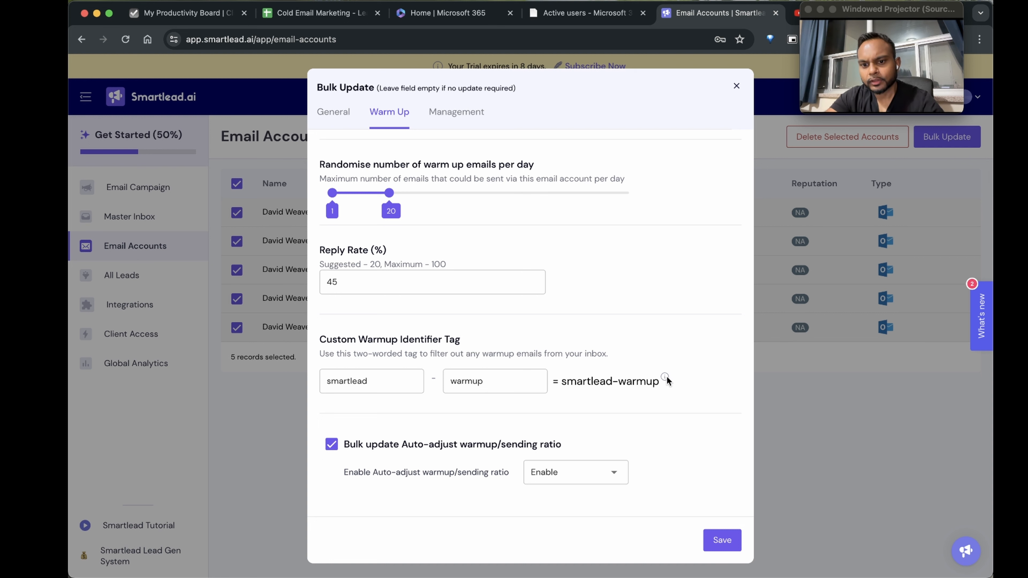
mouse_move(667, 380)
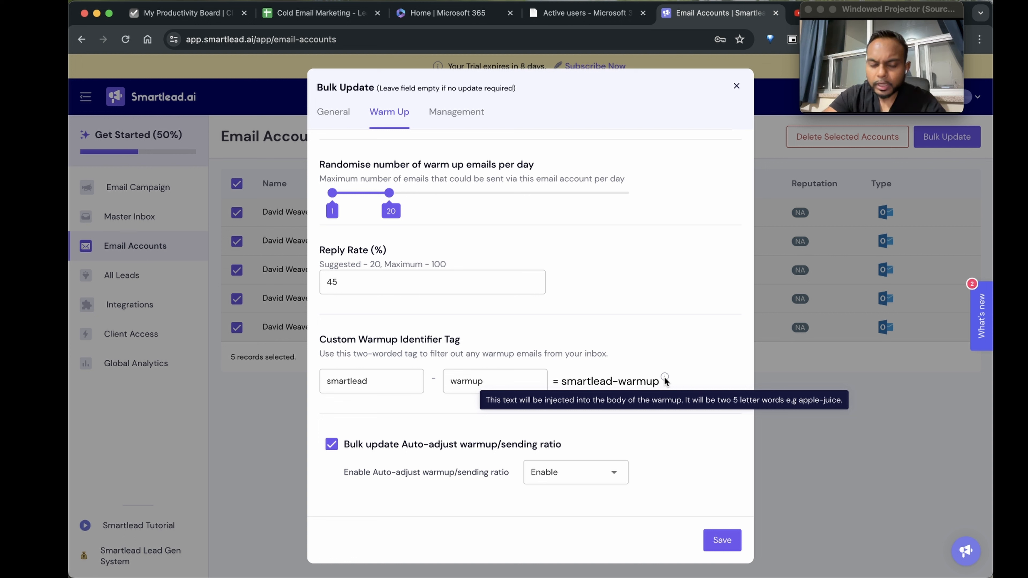
left_click(332, 444)
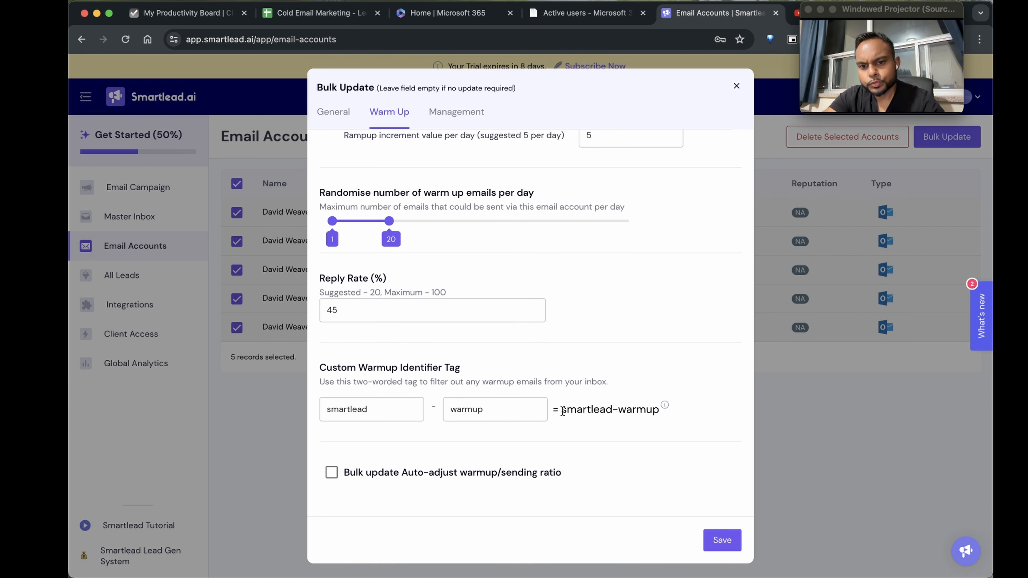
left_click_drag(563, 411, 650, 416)
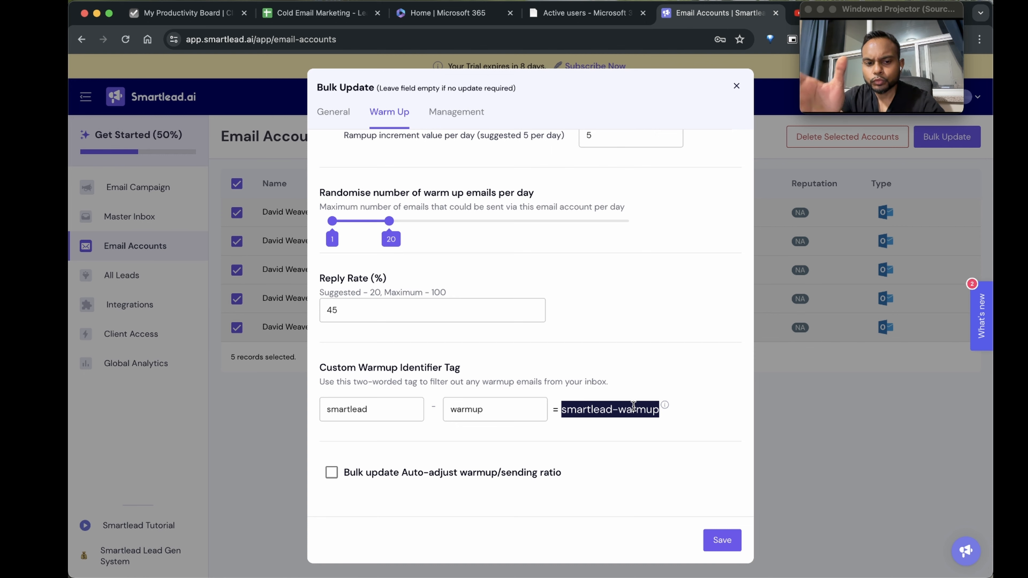
left_click(524, 366)
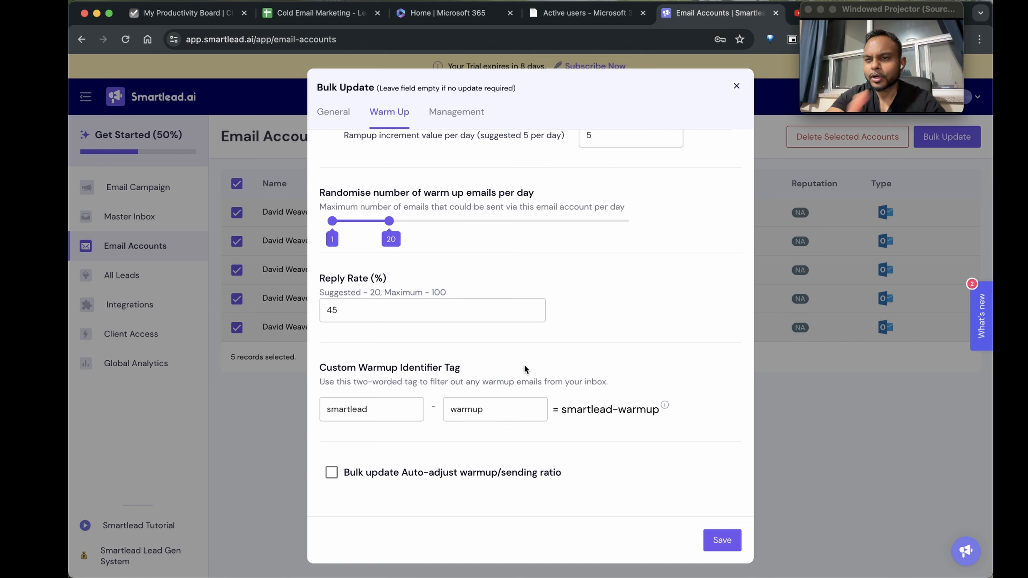
scroll(524, 367, "up", 6)
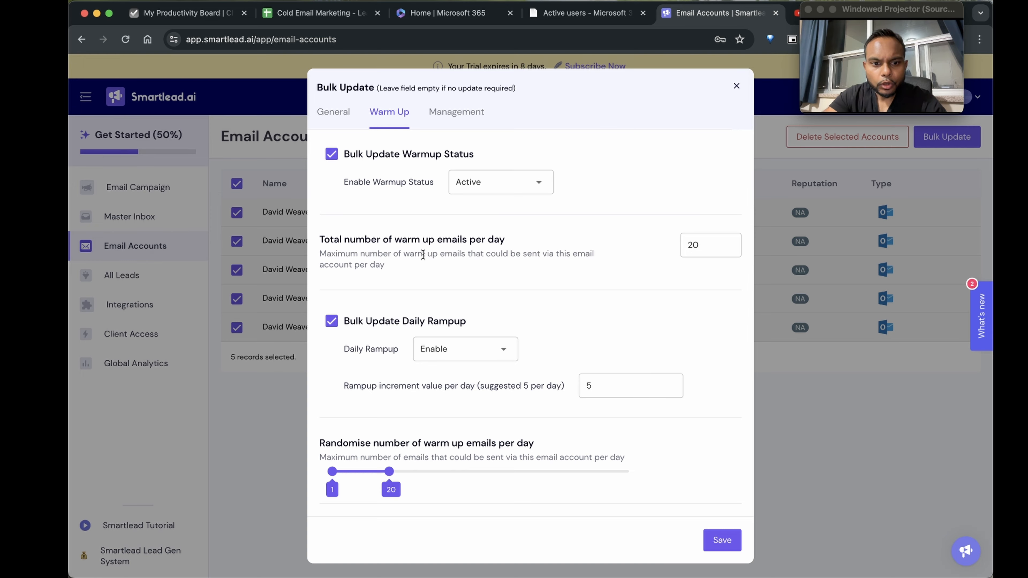
scroll(422, 255, "down", 6)
scroll(422, 255, "up", 5)
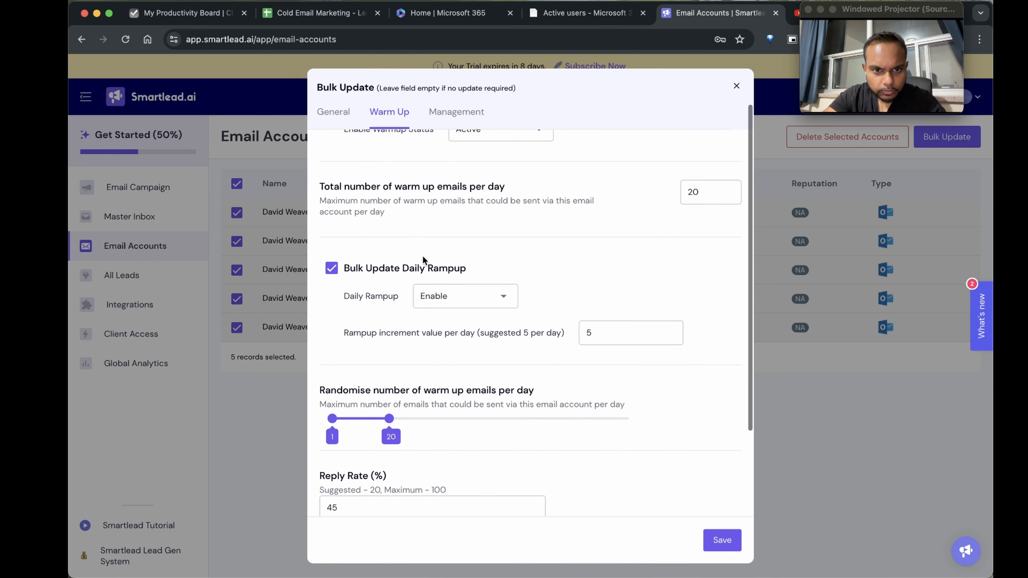
scroll(422, 256, "up", 2)
left_click(459, 114)
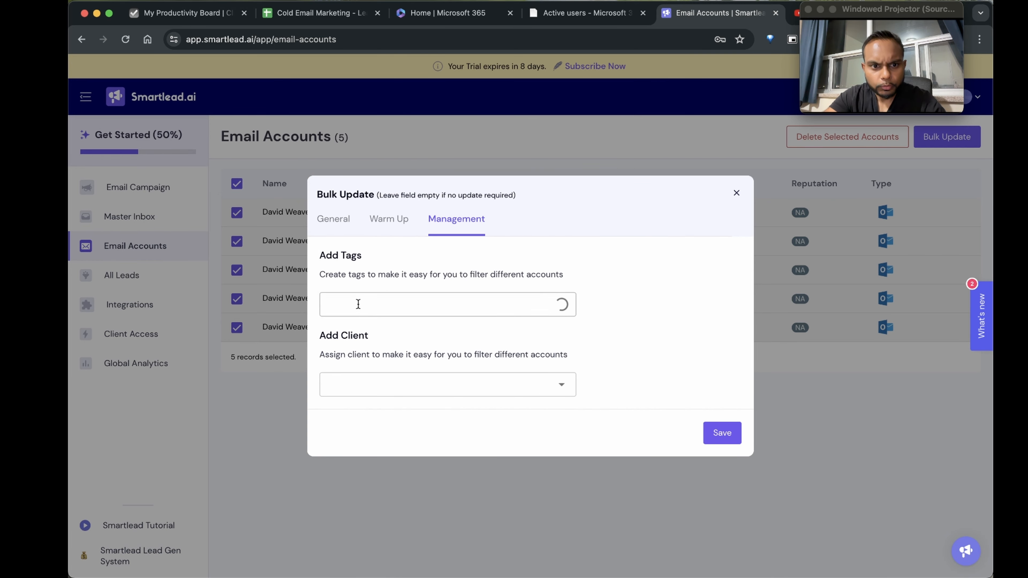
Create and apply the smartlead-warmup tag to the five mailboxes, then save the bulk update
left_click(375, 301)
type("s")
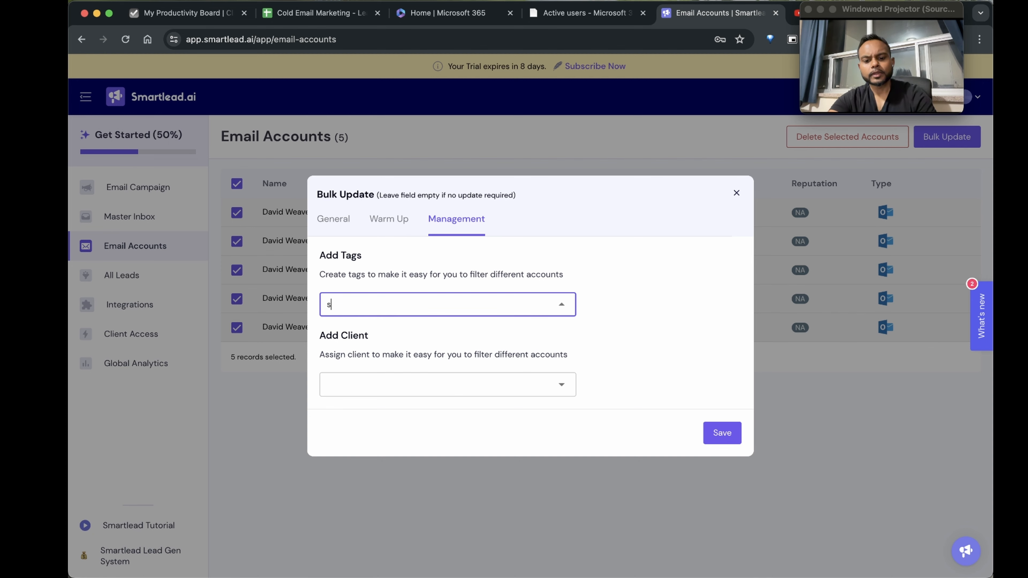
type("martlead-")
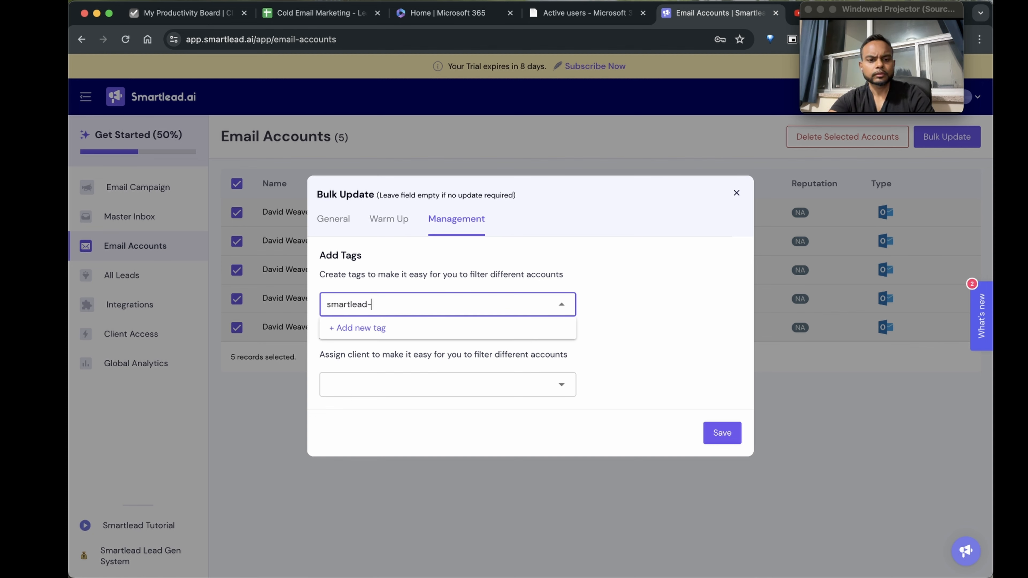
type("warmup")
left_click(358, 328)
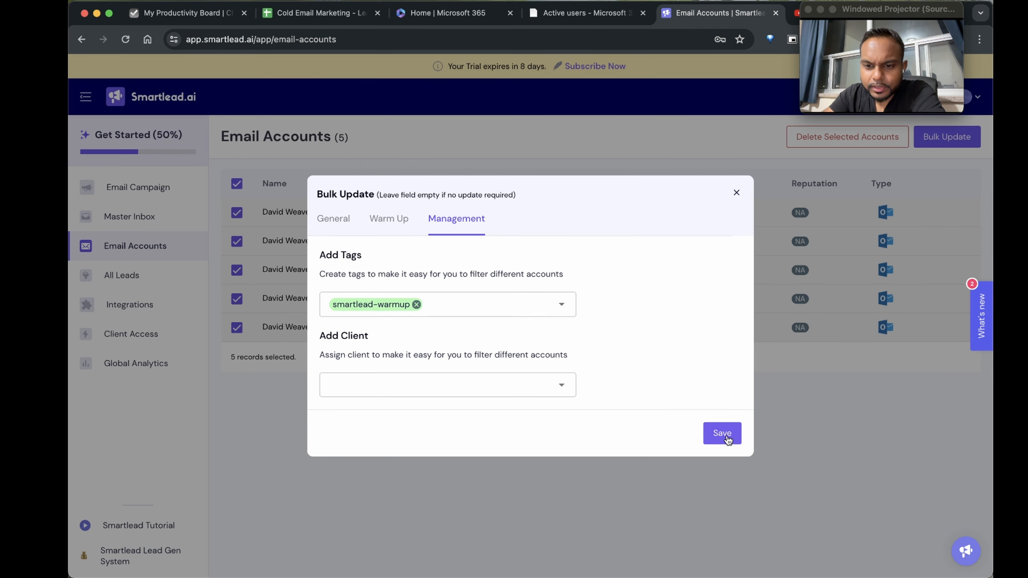
left_click(727, 440)
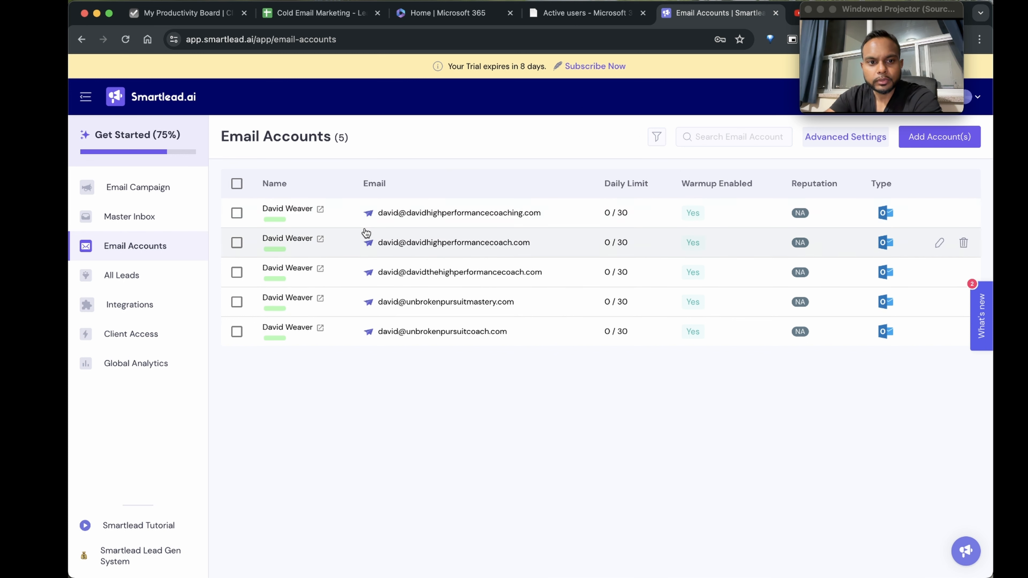
left_click(396, 213)
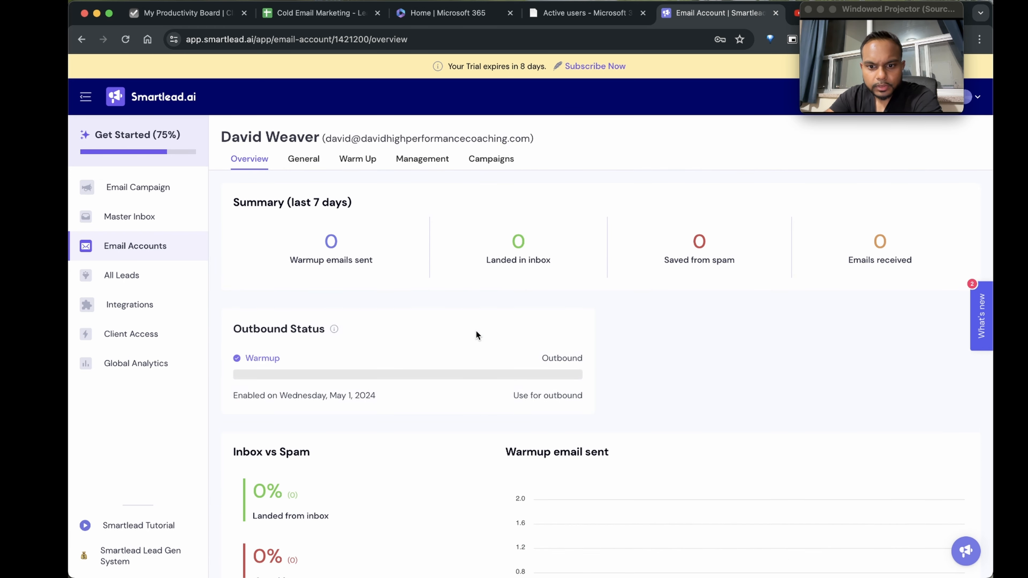
scroll(475, 334, "down", 2)
mouse_move(336, 264)
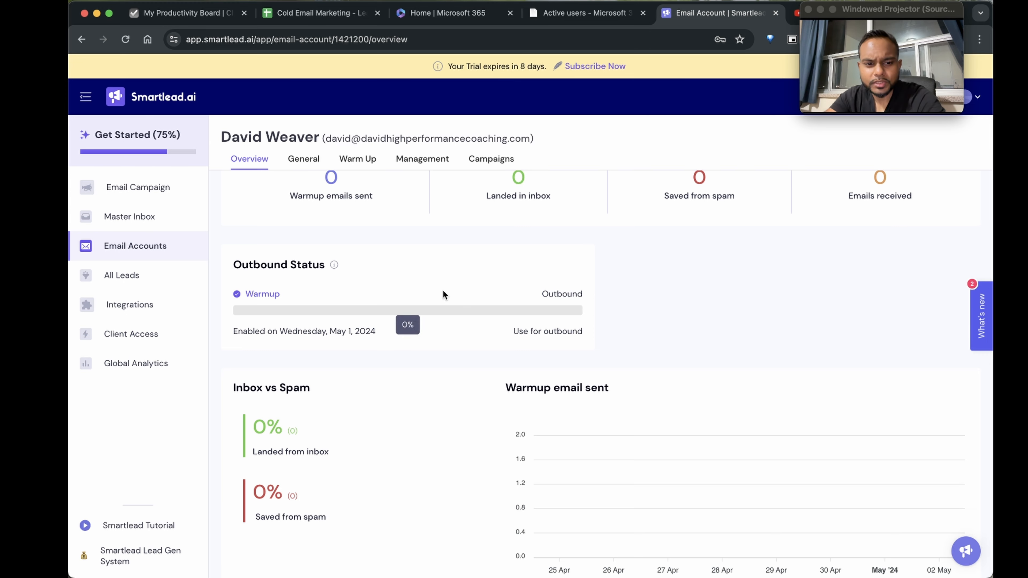
scroll(442, 290, "down", 2)
scroll(491, 368, "up", 3)
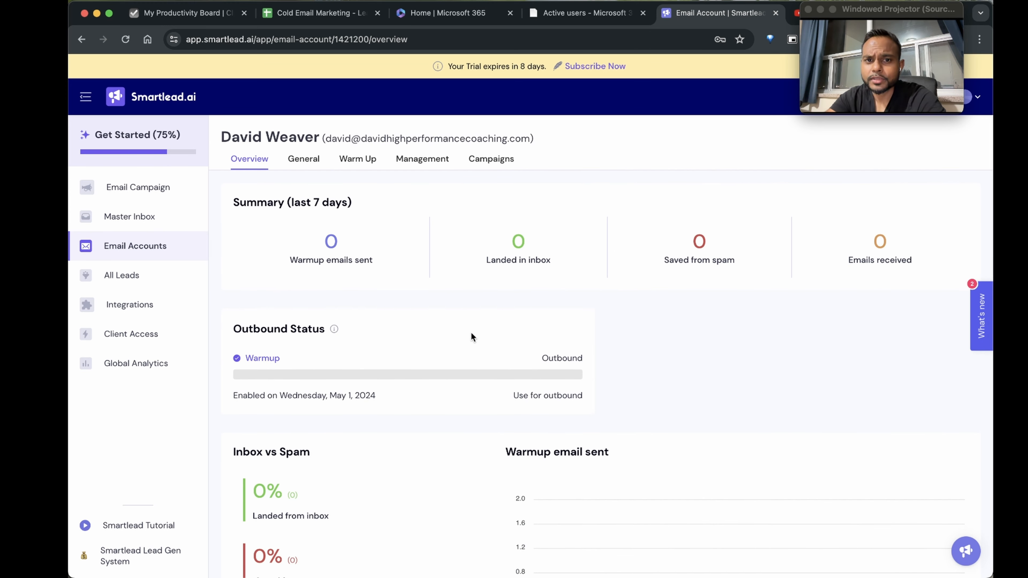
scroll(471, 332, "down", 2)
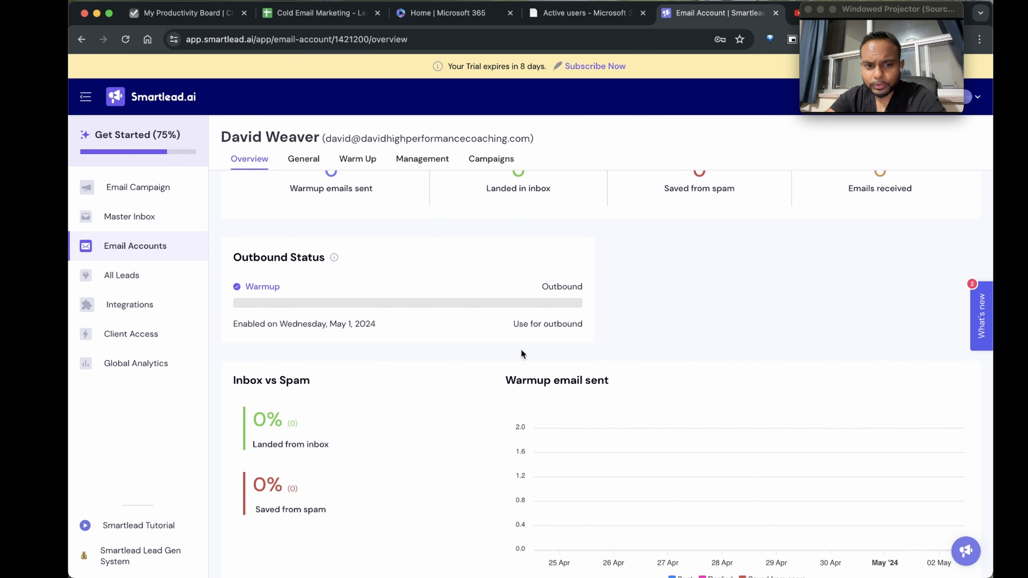
scroll(340, 340, "up", 3)
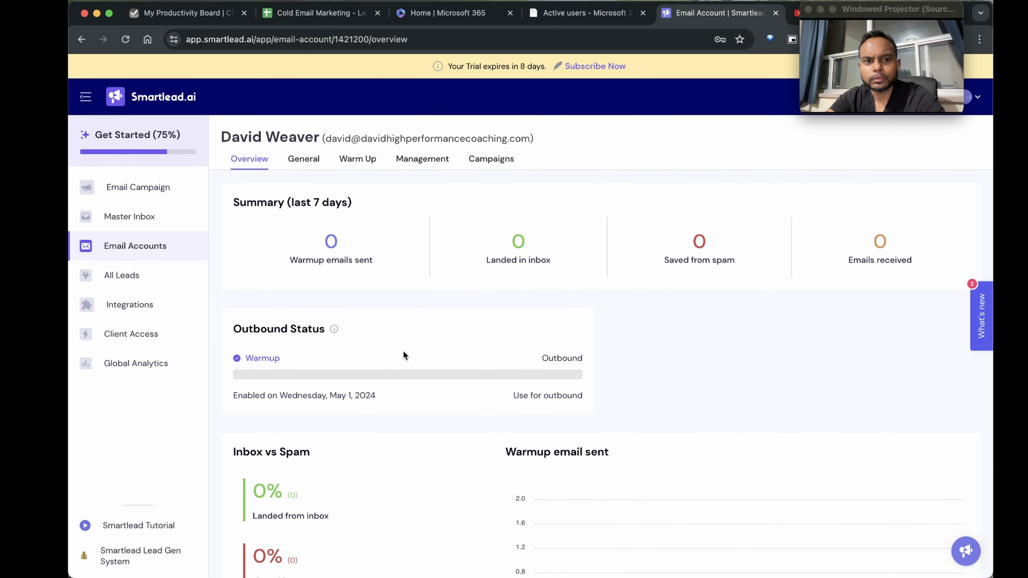
In the Tech Setup checklist, tick Add emails to Smartlead and Enable Warmups as done
left_click(339, 12)
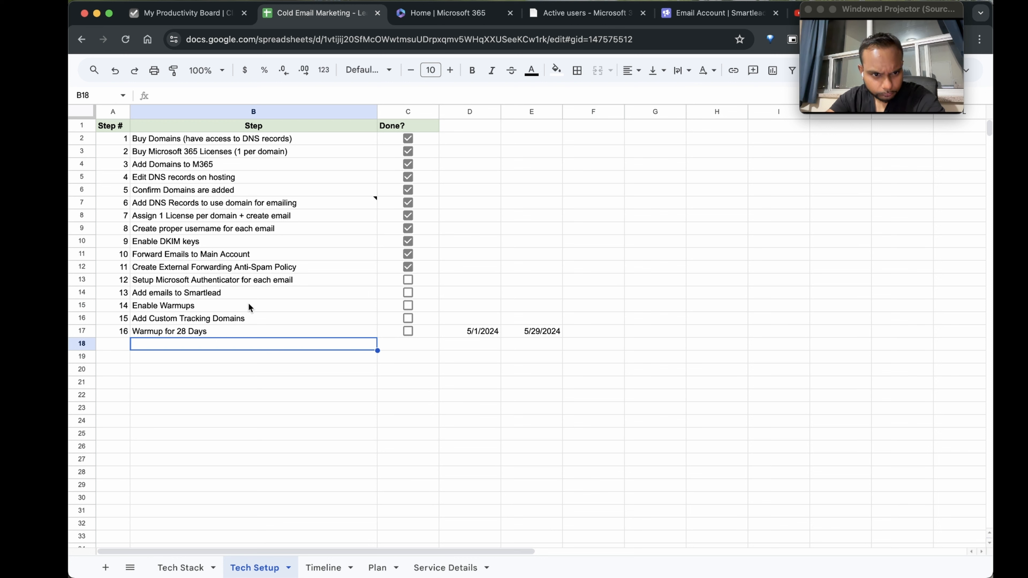
left_click(211, 293)
left_click(229, 280)
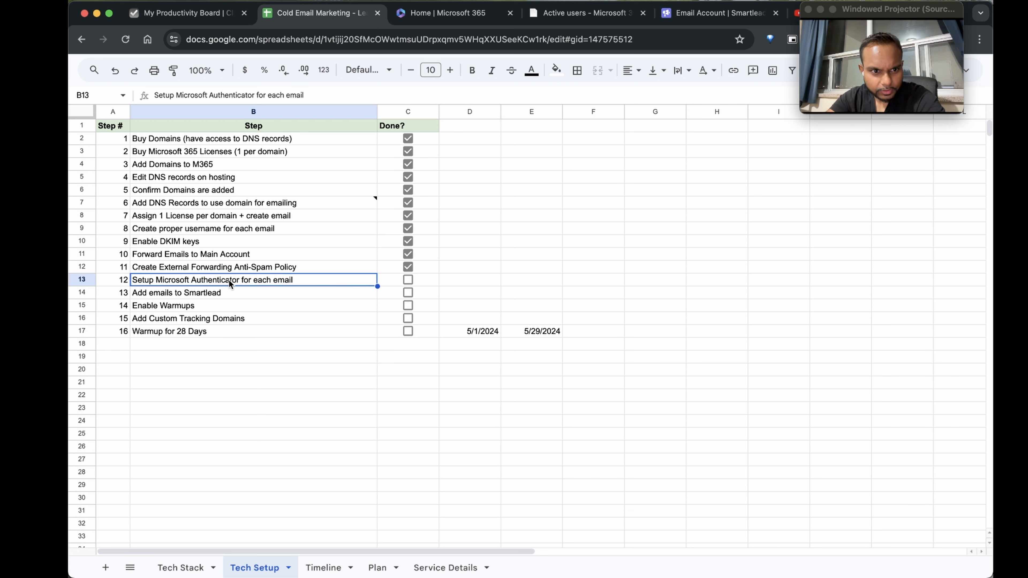
left_click(301, 292)
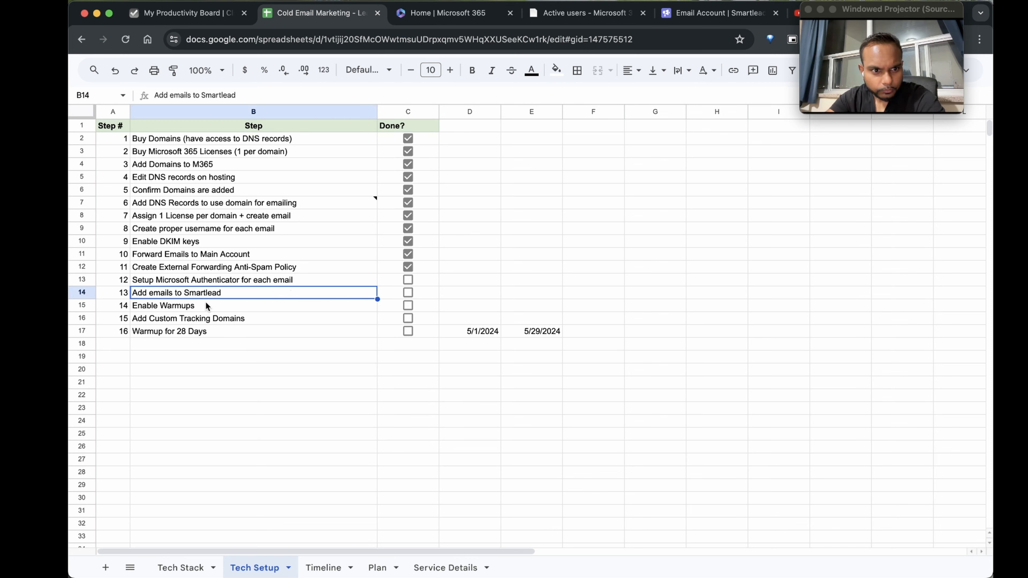
left_click(408, 292)
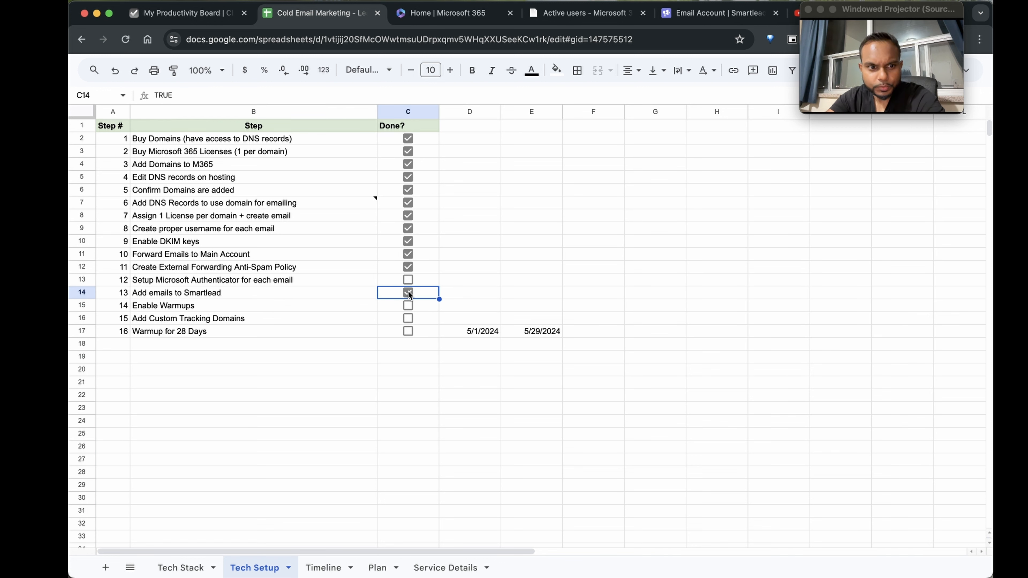
left_click(408, 306)
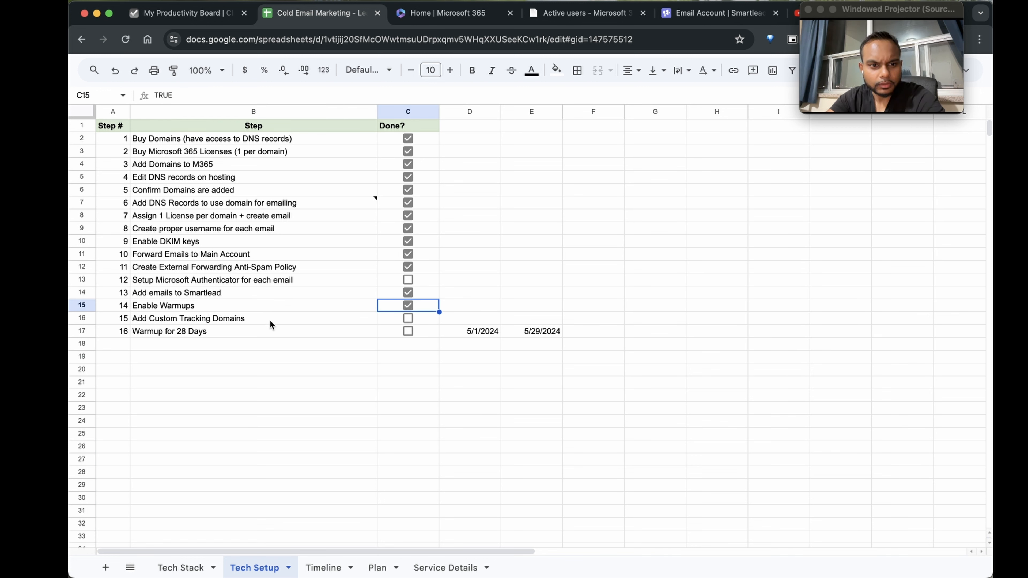
Check the Warmup for 28 Days start and end dates in D17/E17 before returning to Smartlead
left_click(235, 318)
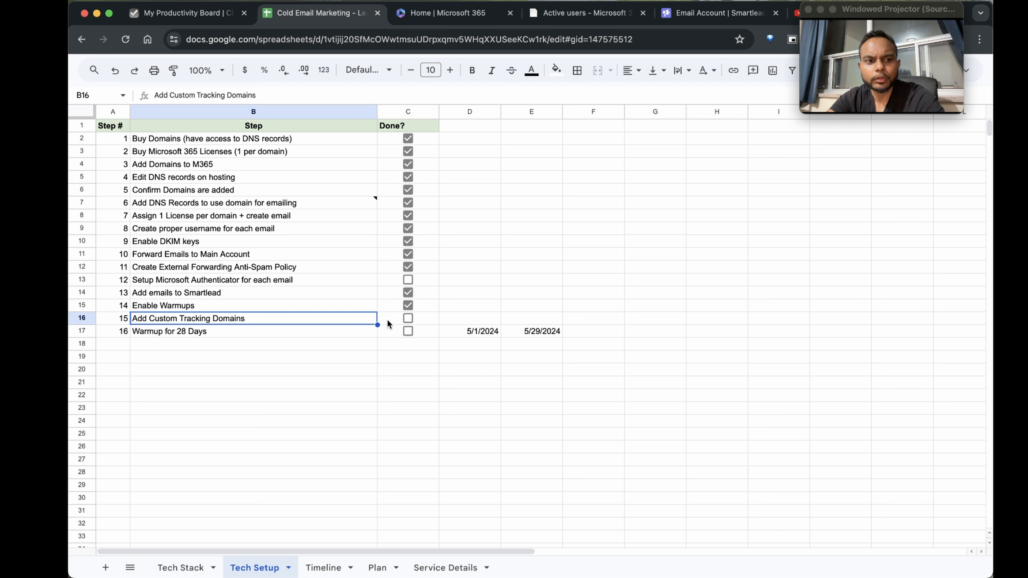
left_click(260, 331)
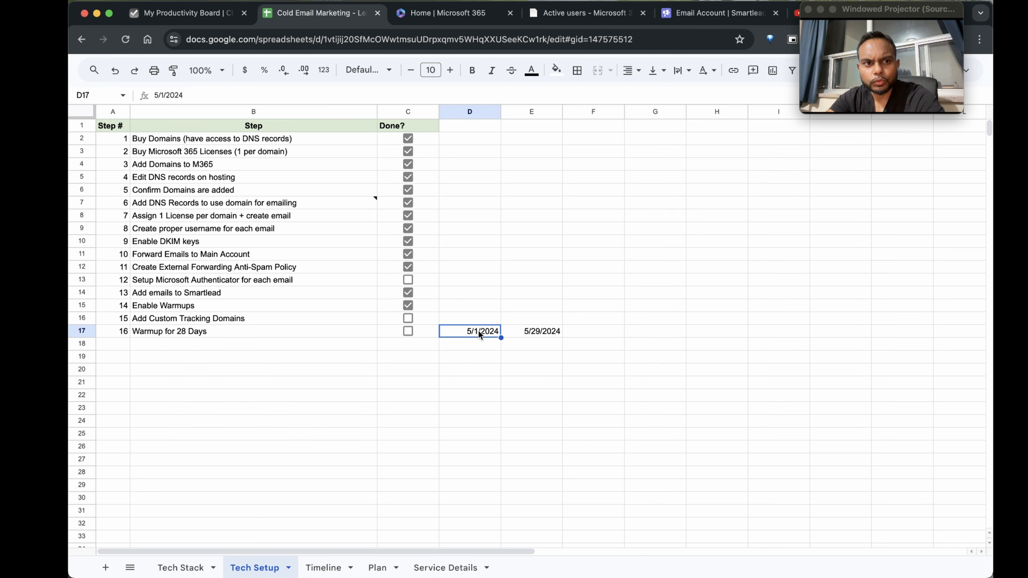
left_click(534, 331)
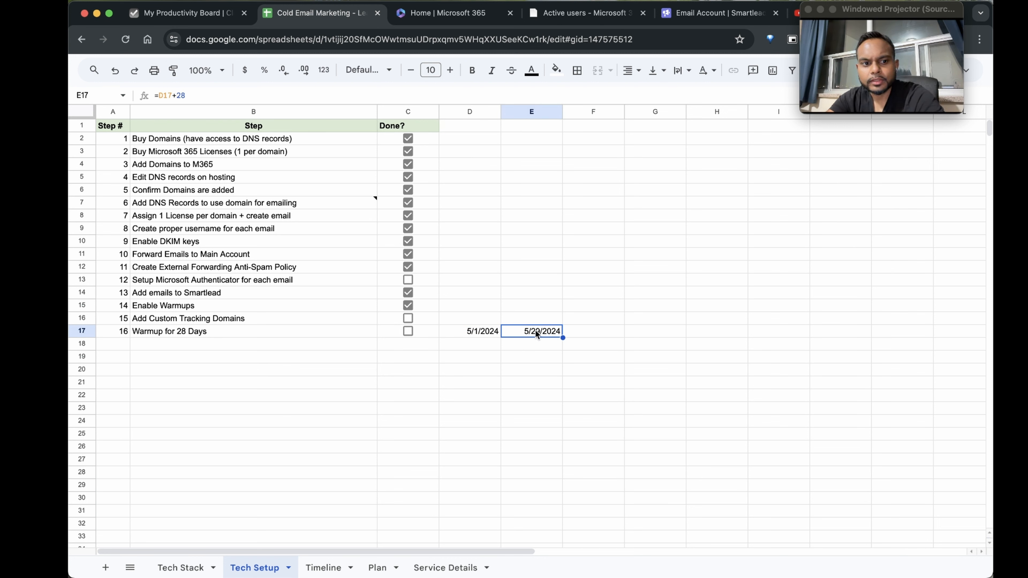
left_click(208, 336)
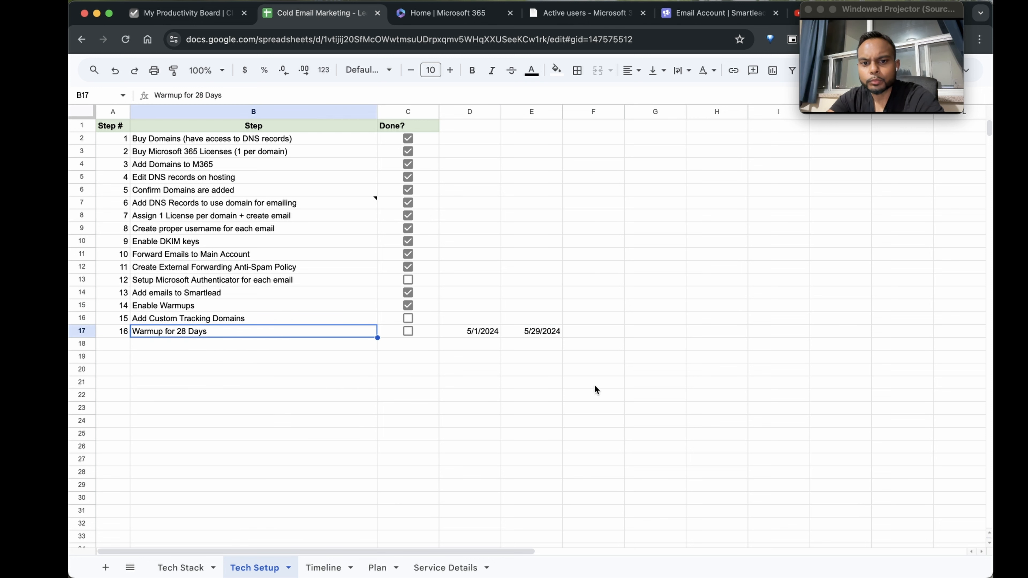
left_click(506, 331)
left_click(498, 331)
left_click(525, 331)
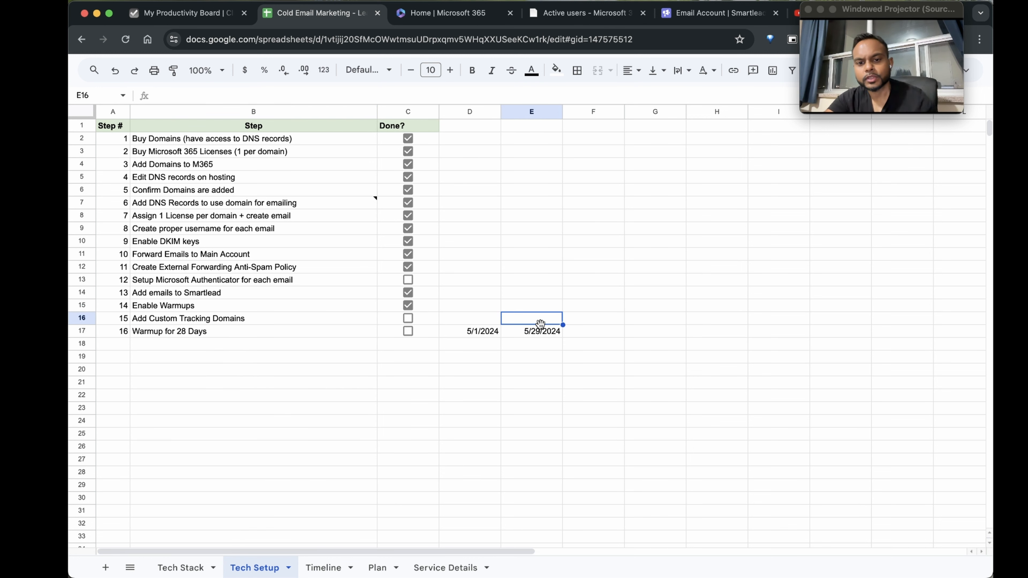
left_click(715, 13)
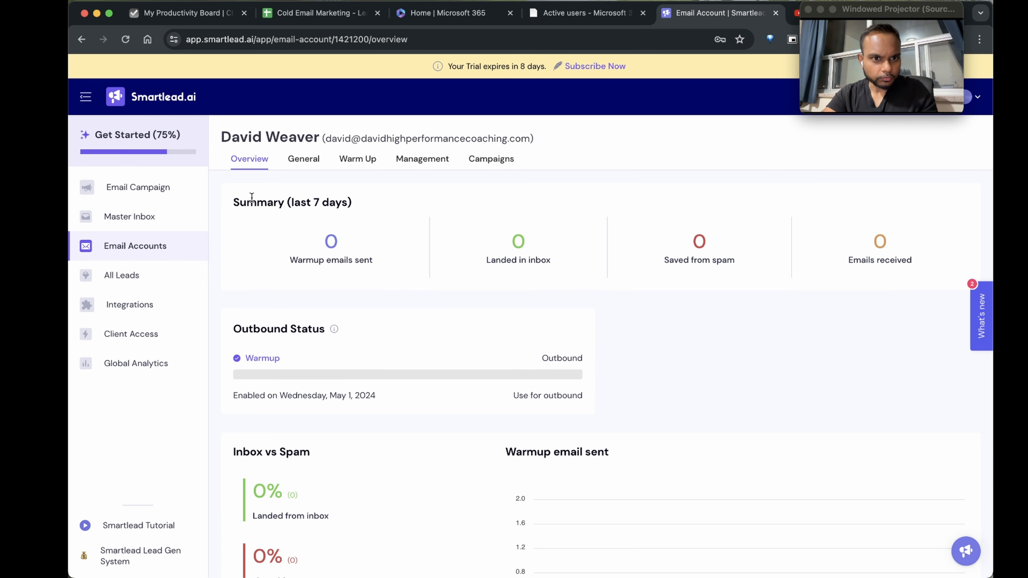
Turn on 'Use a custom tracking domain' in the mailbox's General settings to reveal the open.sleadtrack.com CNAME instruction
left_click(303, 159)
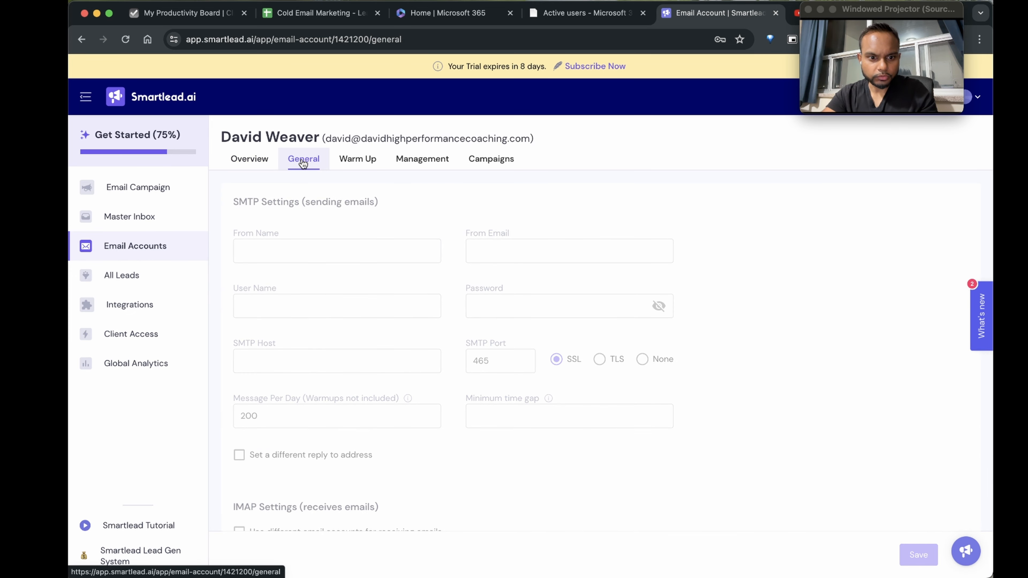
scroll(381, 294, "down", 5)
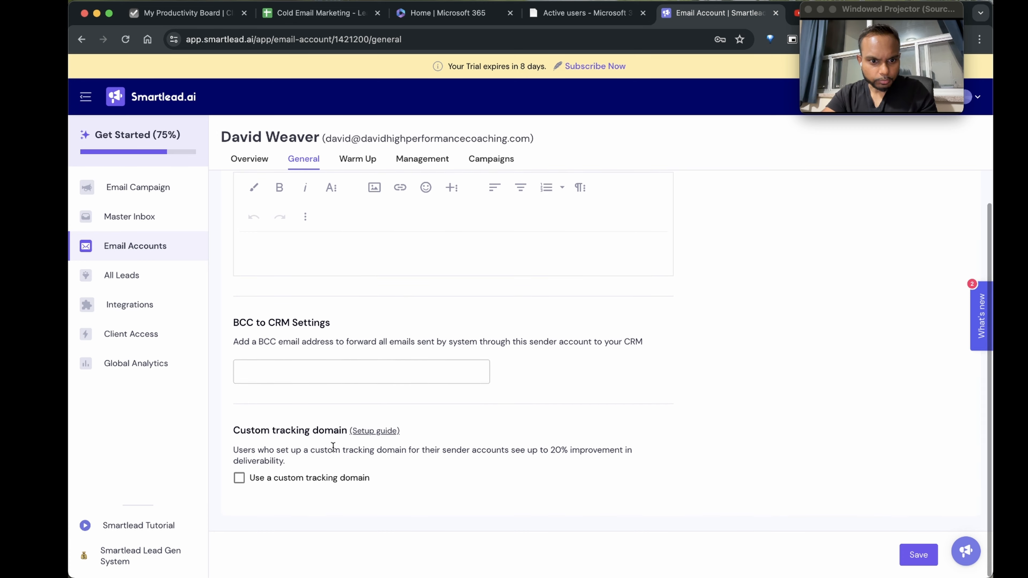
left_click(300, 480)
scroll(374, 439, "down", 2)
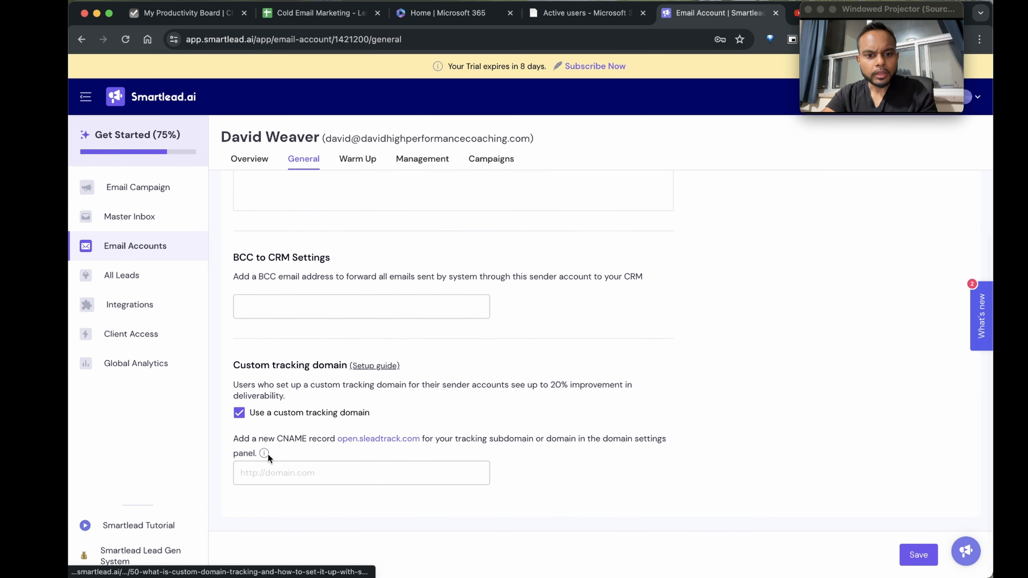
left_click(315, 474)
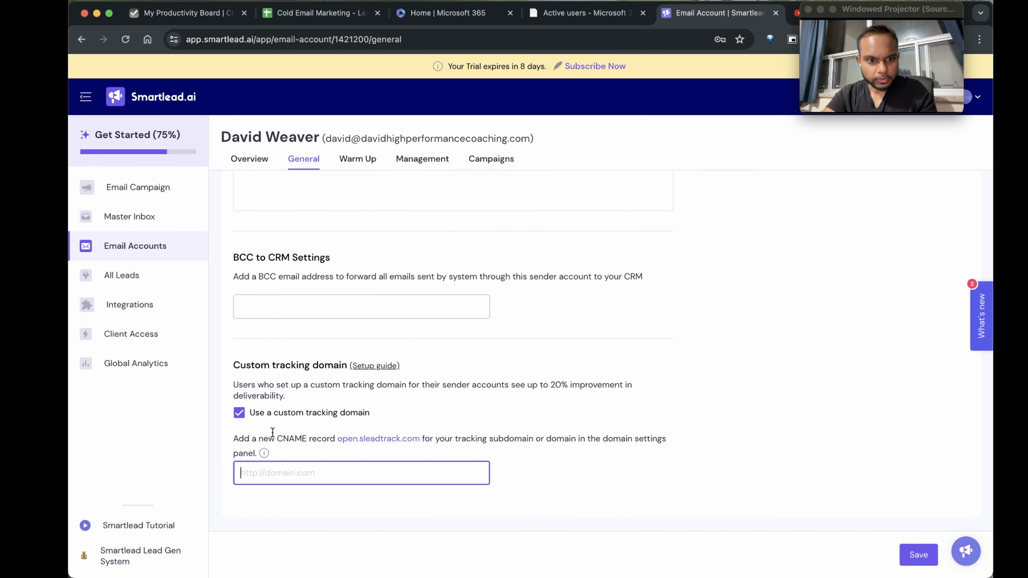
left_click_drag(902, 9, 935, 30)
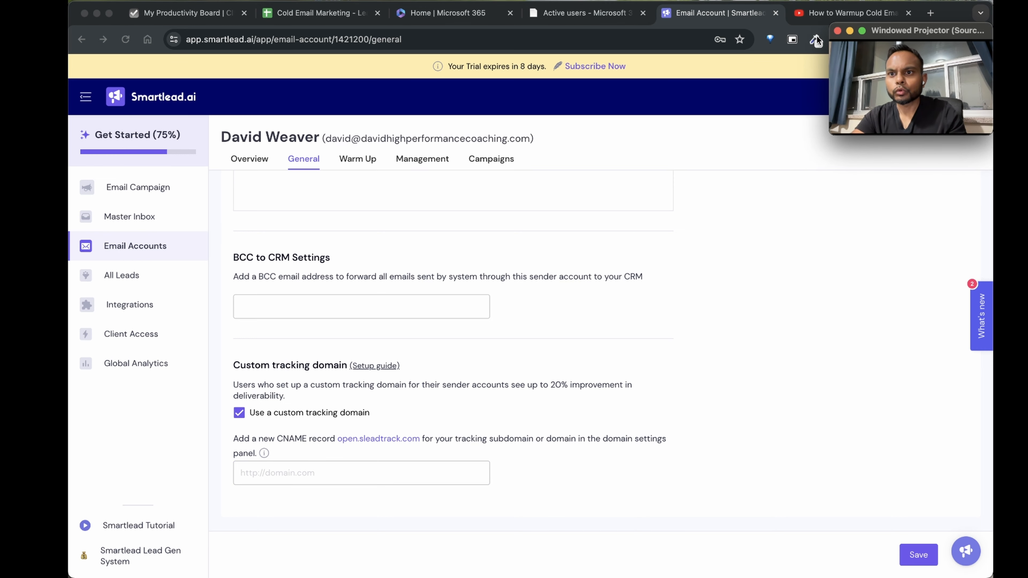
left_click(828, 14)
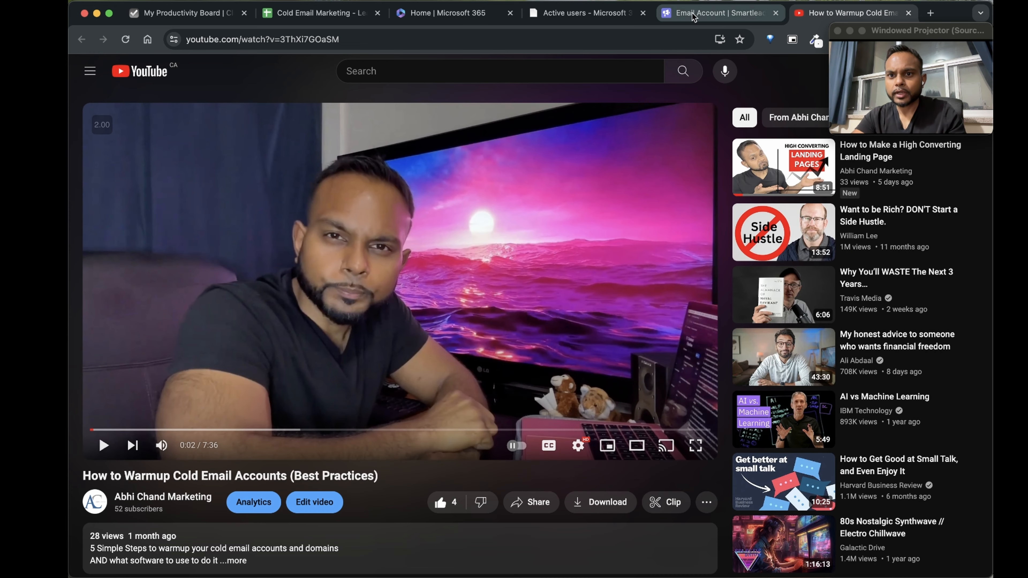
Return from the warm-up video to Smartlead's Email Accounts list of nine warm-up-enabled mailboxes
left_click(724, 12)
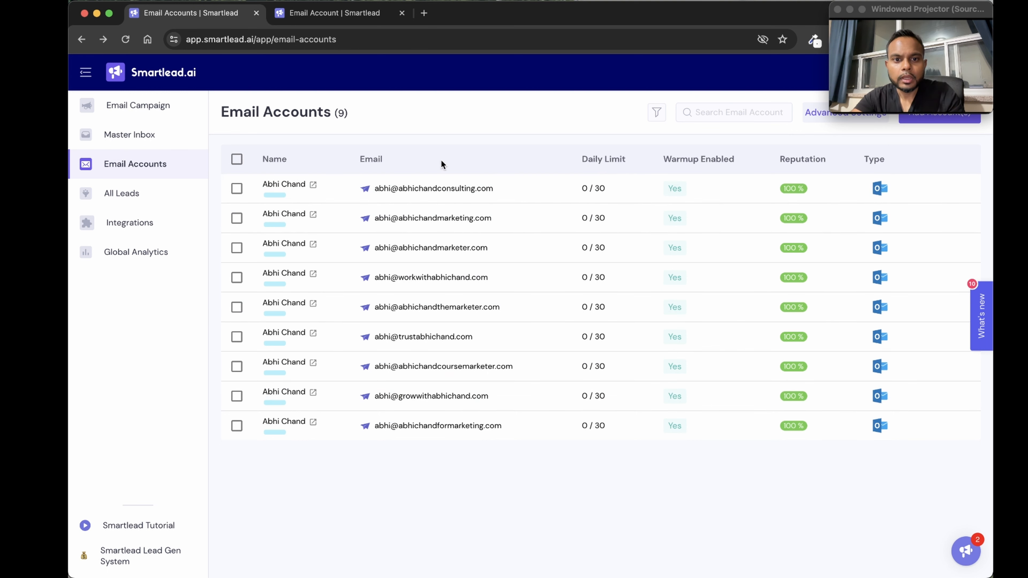
Open the first mailbox's General settings, confirm its tracking CNAME is Verified, and select its domain name
left_click(431, 190)
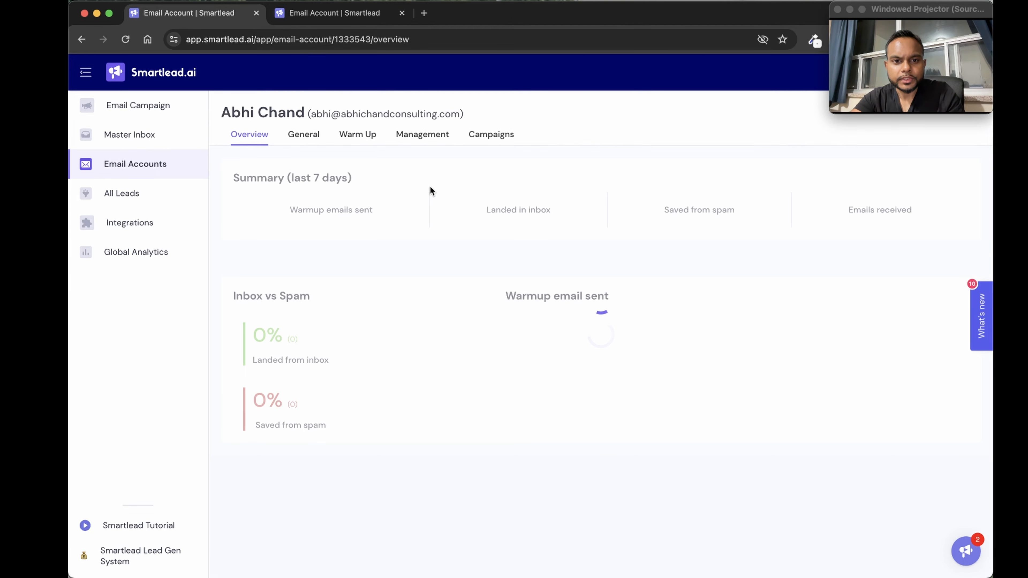
left_click(316, 134)
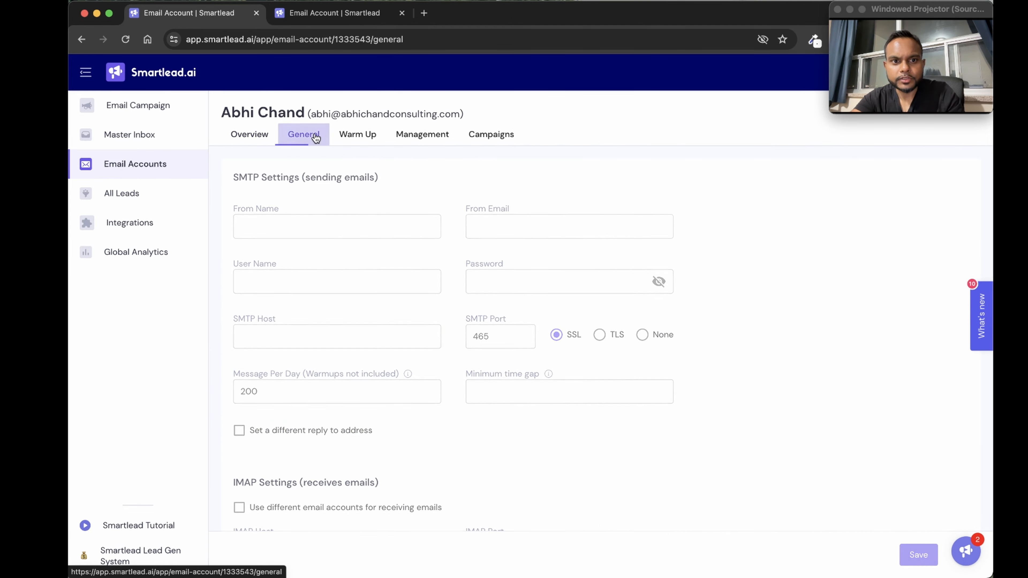
scroll(430, 223, "down", 15)
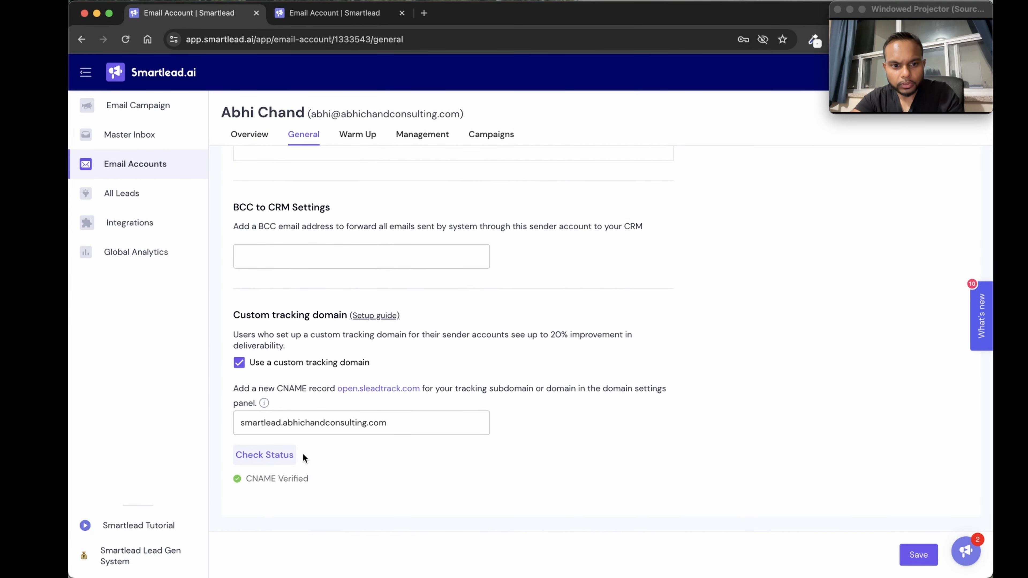
scroll(336, 240, "up", 5)
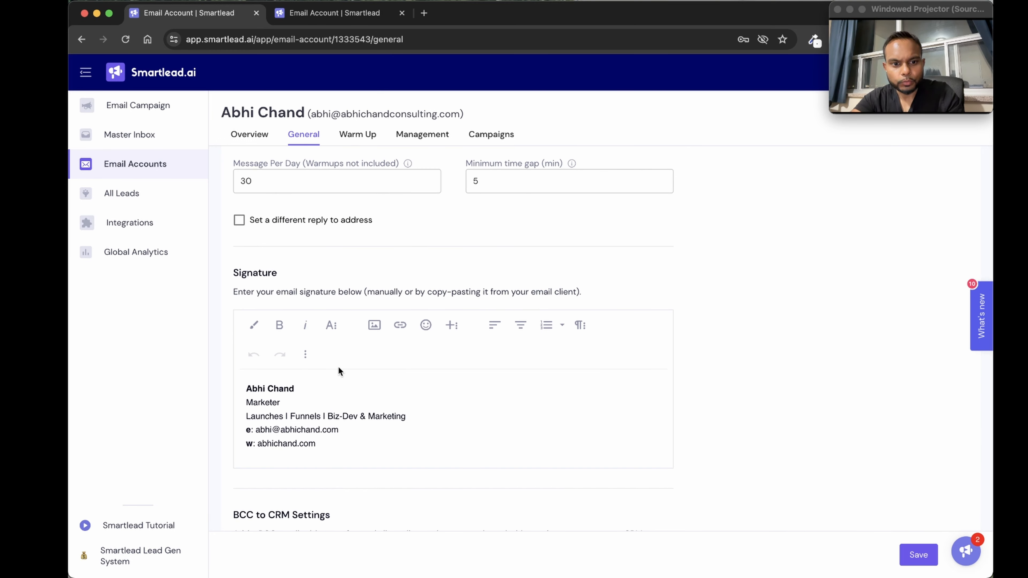
scroll(338, 366, "down", 5)
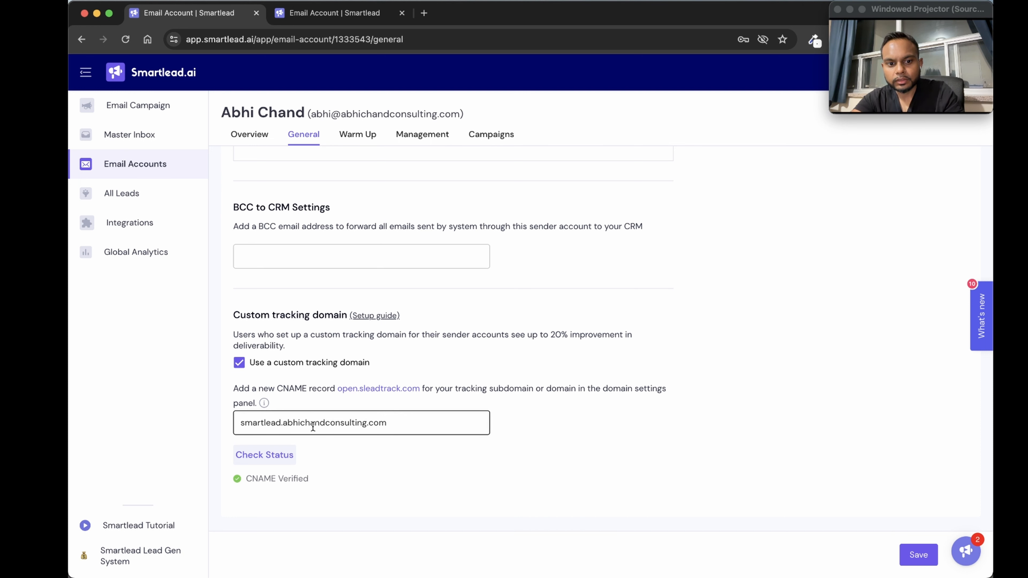
left_click_drag(342, 117, 472, 129)
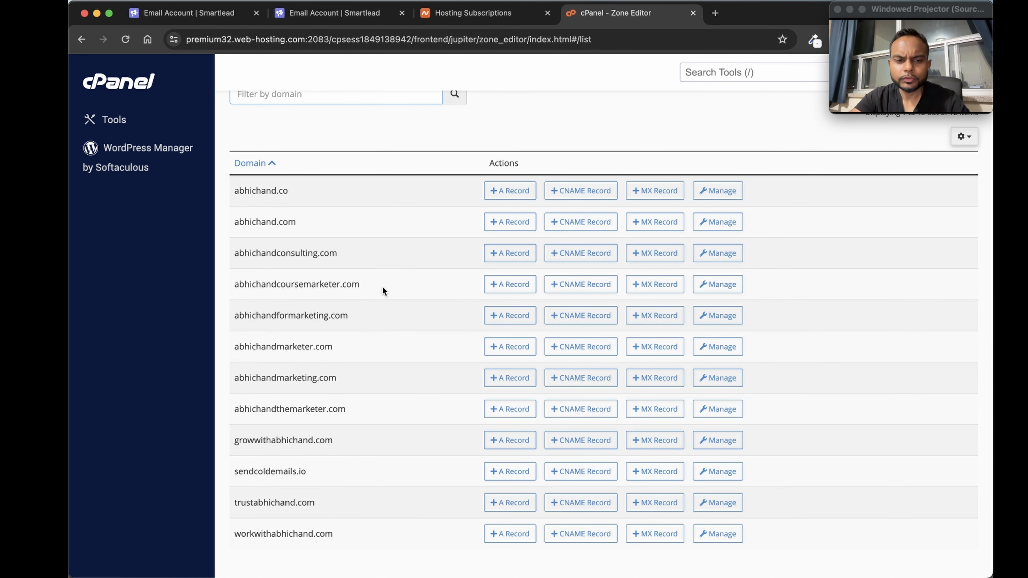
Open the DNS zone records for abhichandconsulting.com in cPanel's Zone Editor
scroll(386, 283, "down", 2)
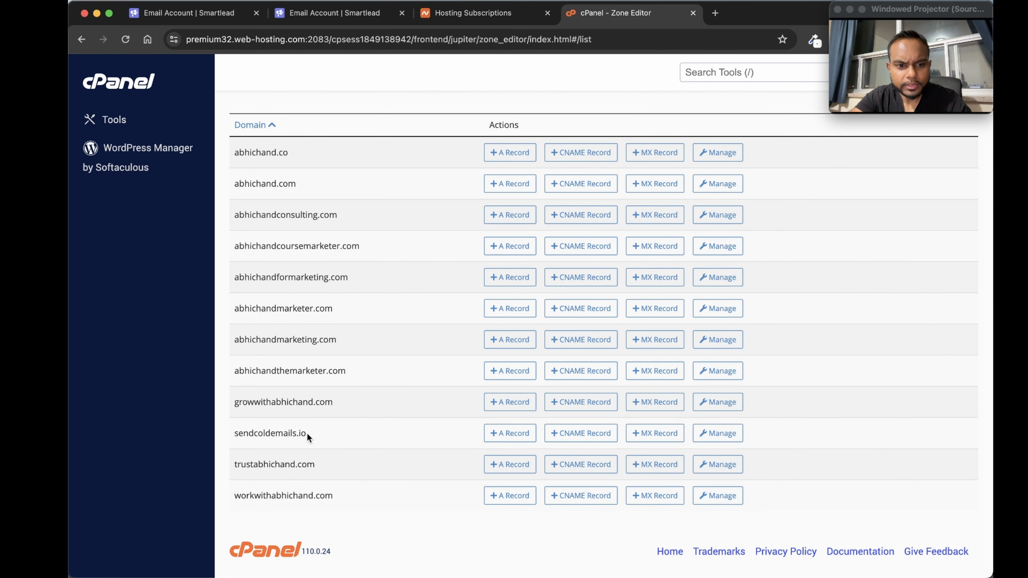
left_click_drag(339, 217, 216, 218)
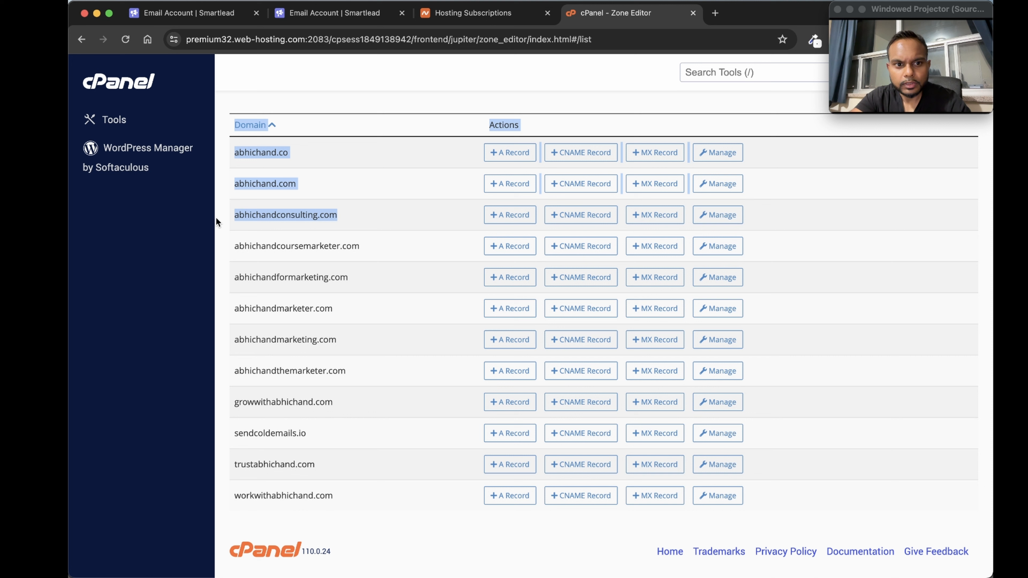
triple_click(239, 218)
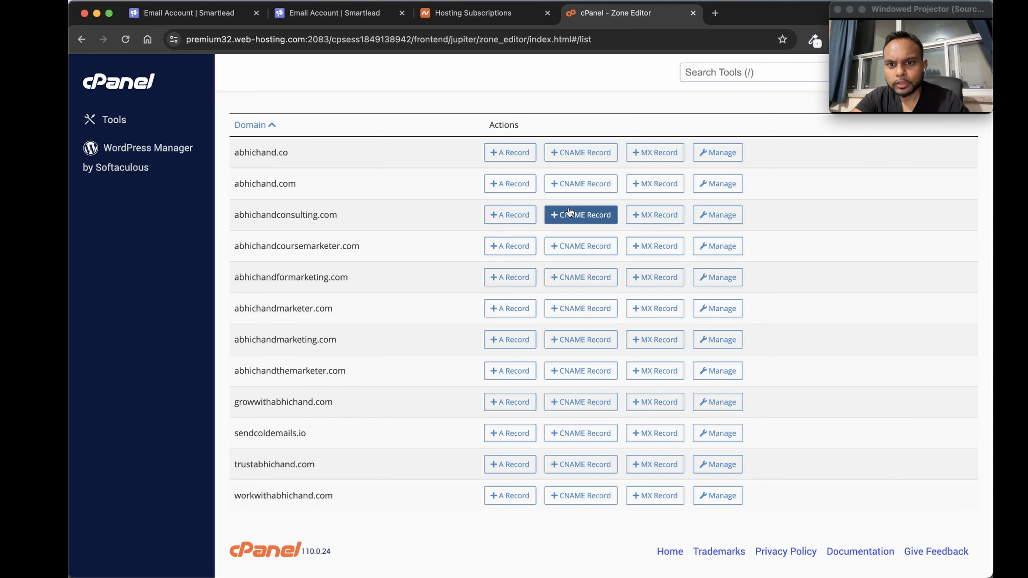
left_click(722, 211)
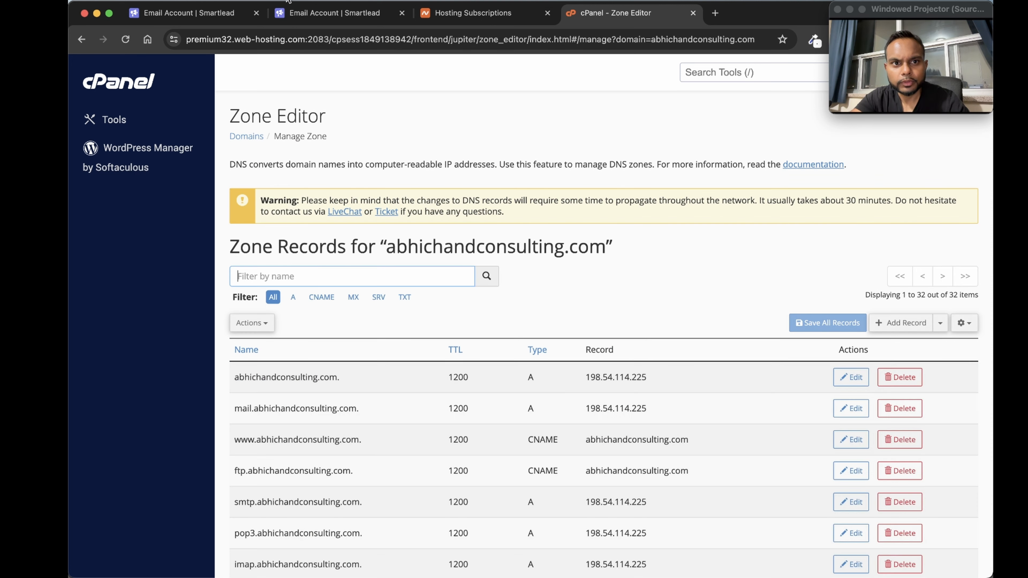
left_click(334, 12)
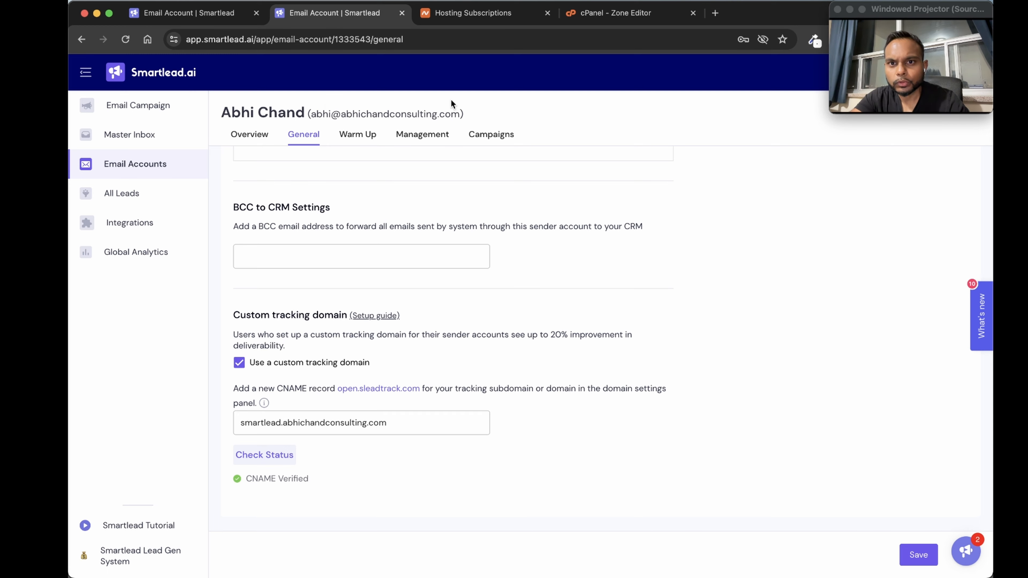
left_click(592, 13)
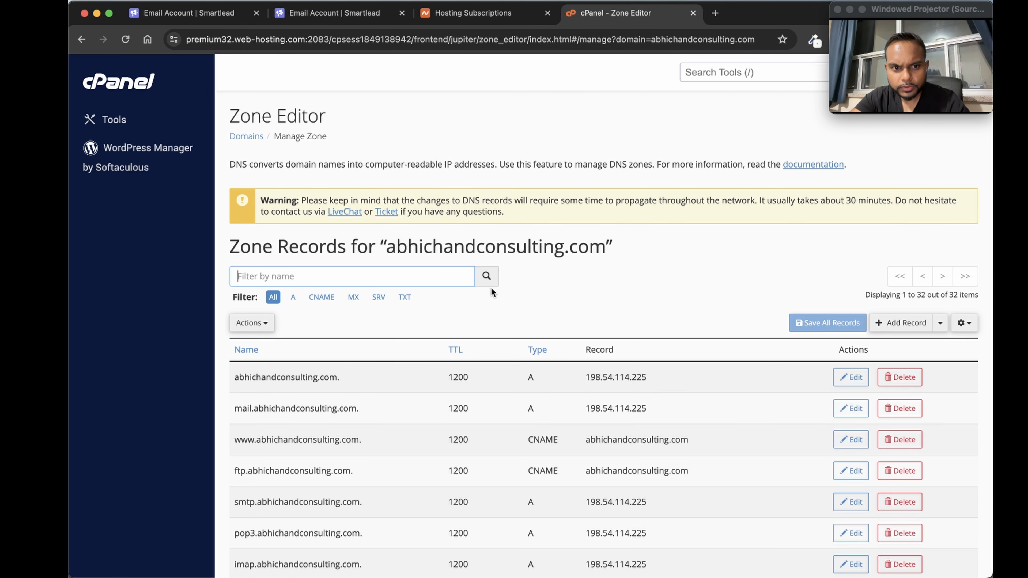
Start a new CNAME record named with the tracking subdomain copied from Smartlead
left_click(940, 323)
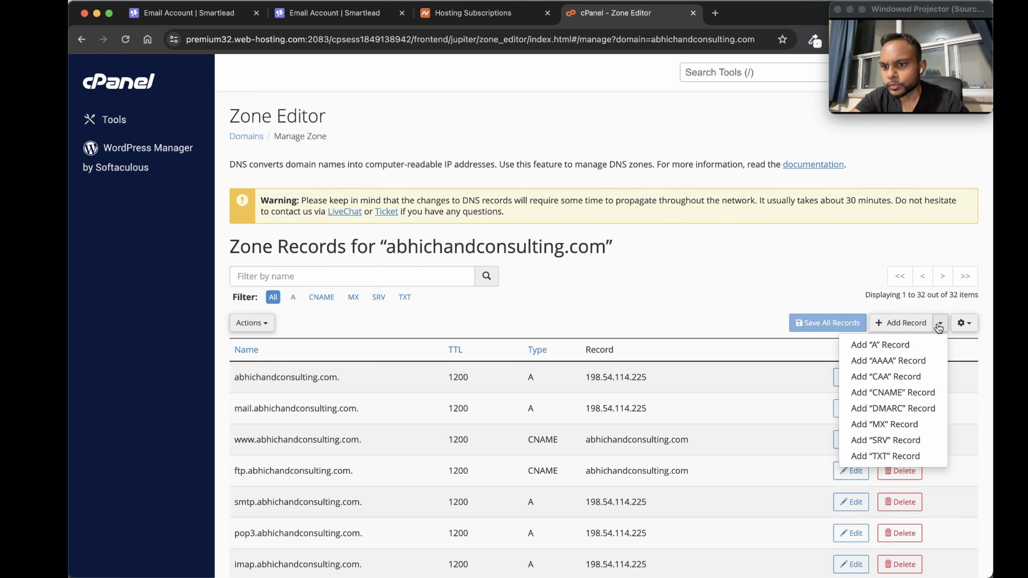
scroll(883, 421, "down", 1)
left_click(905, 366)
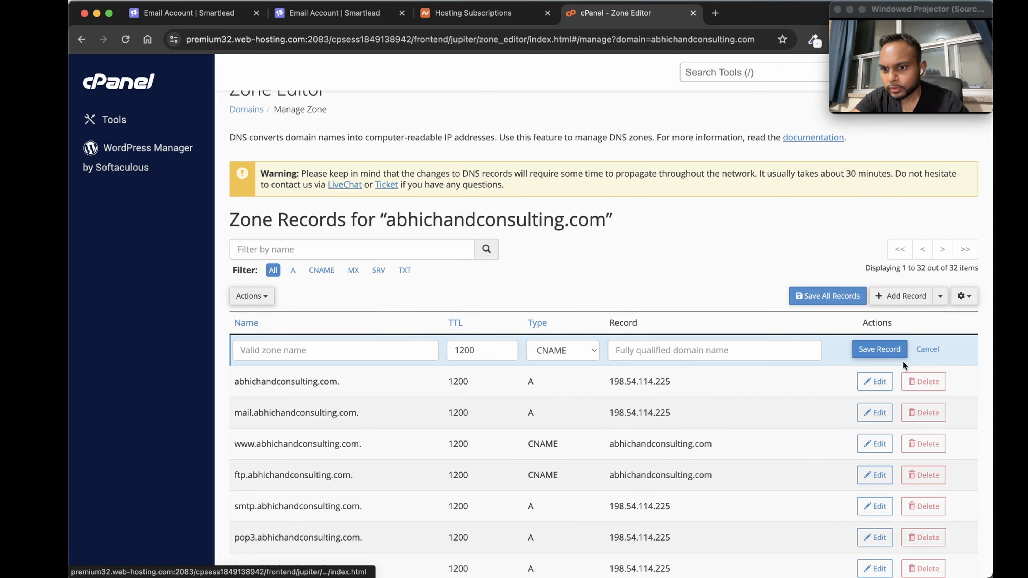
scroll(367, 282, "down", 3)
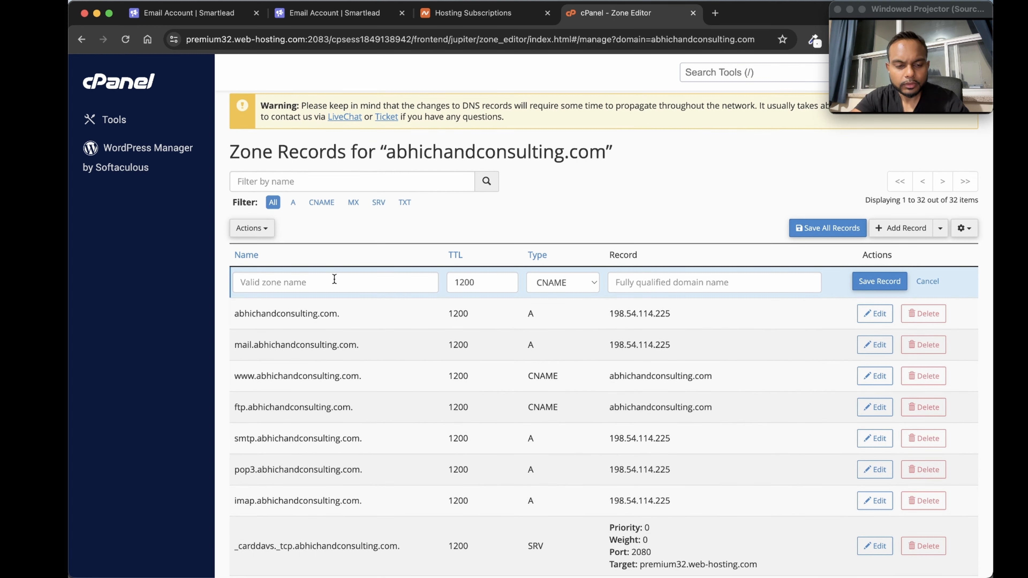
left_click(343, 13)
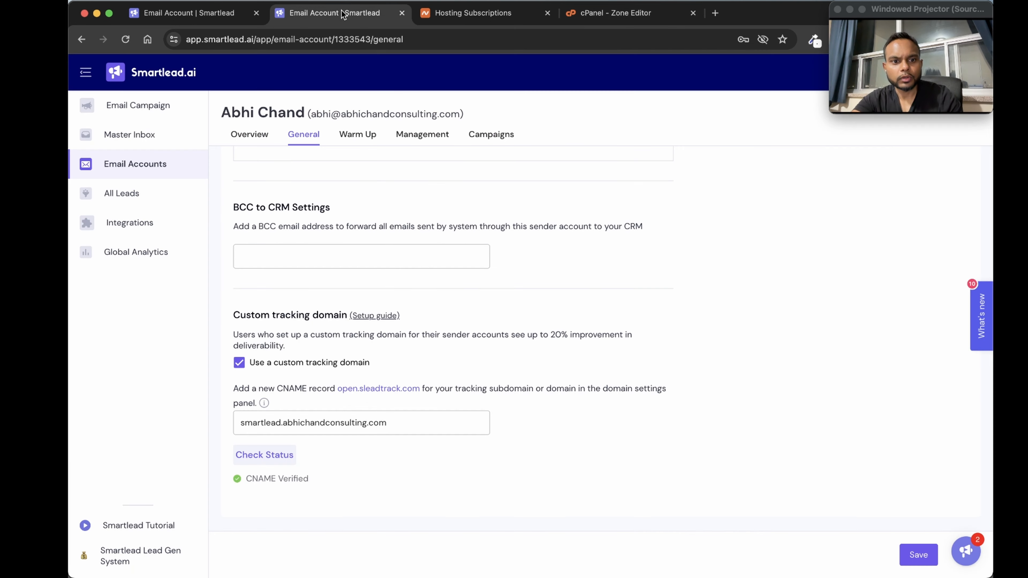
triple_click(414, 430)
key("super+c")
left_click(642, 9)
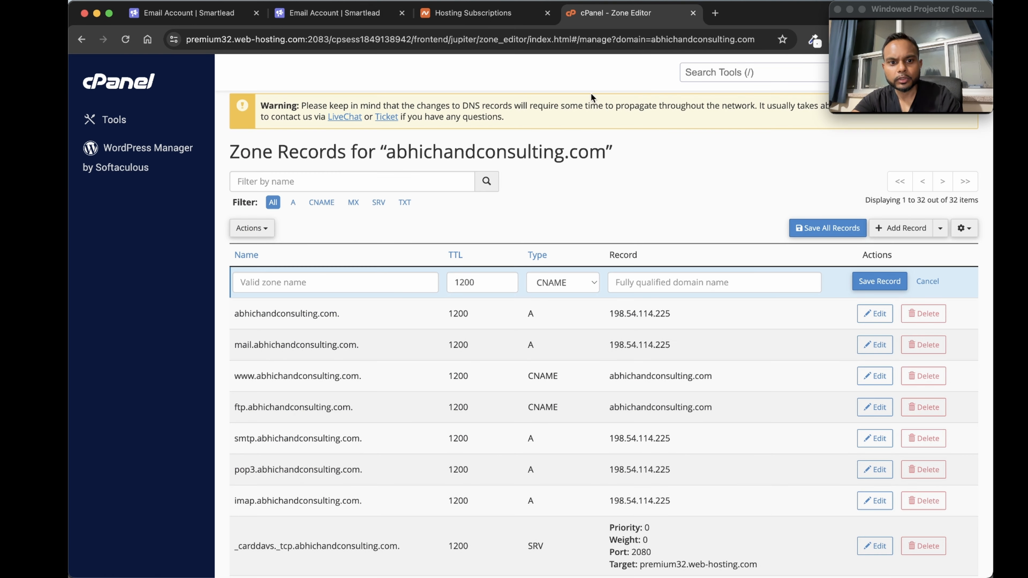
key("super+v")
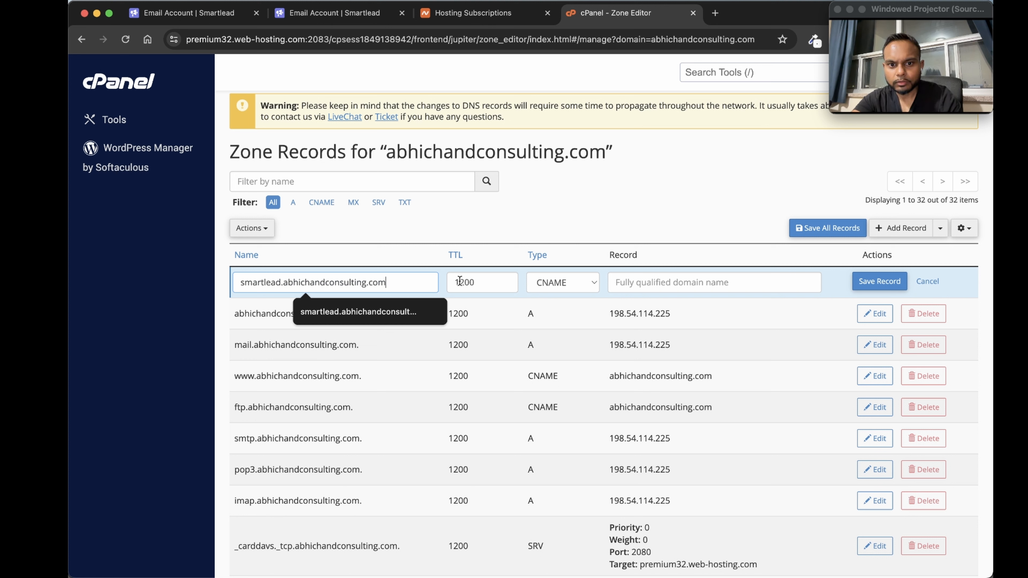
left_click(686, 279)
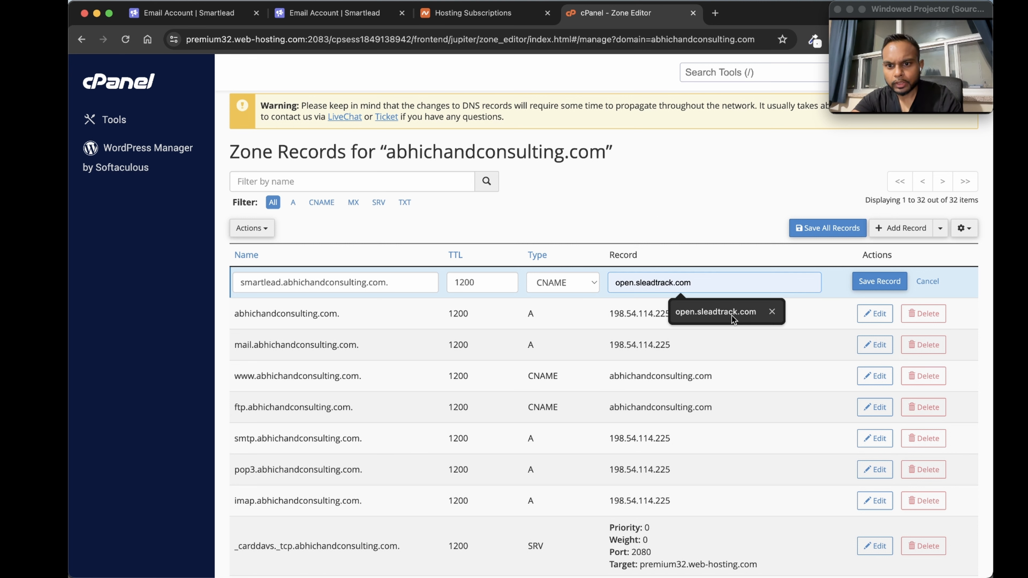
Set the CNAME target to open.sleadtrack.com, copied from Smartlead, and save the record
left_click(341, 15)
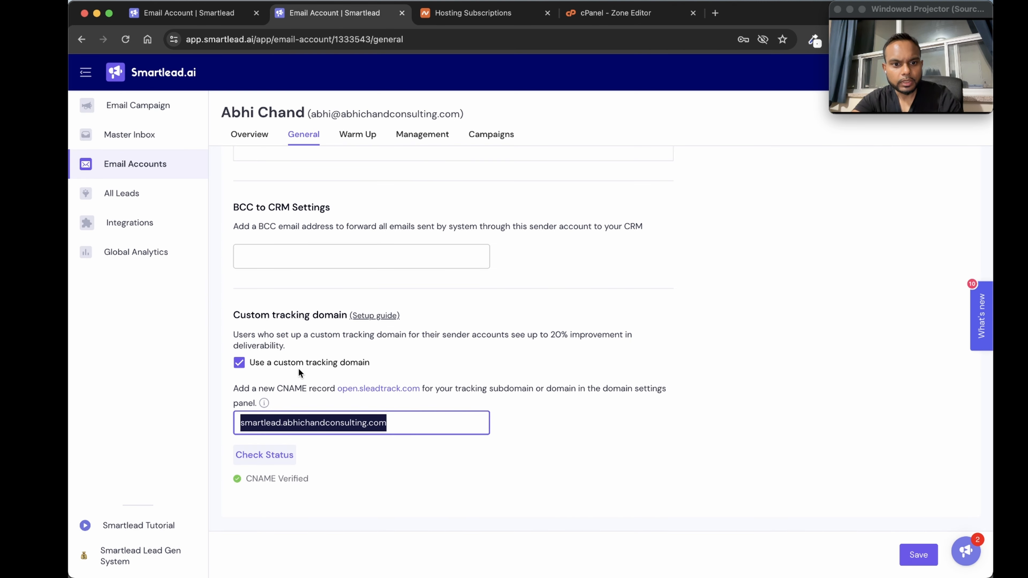
right_click(346, 389)
left_click(327, 382)
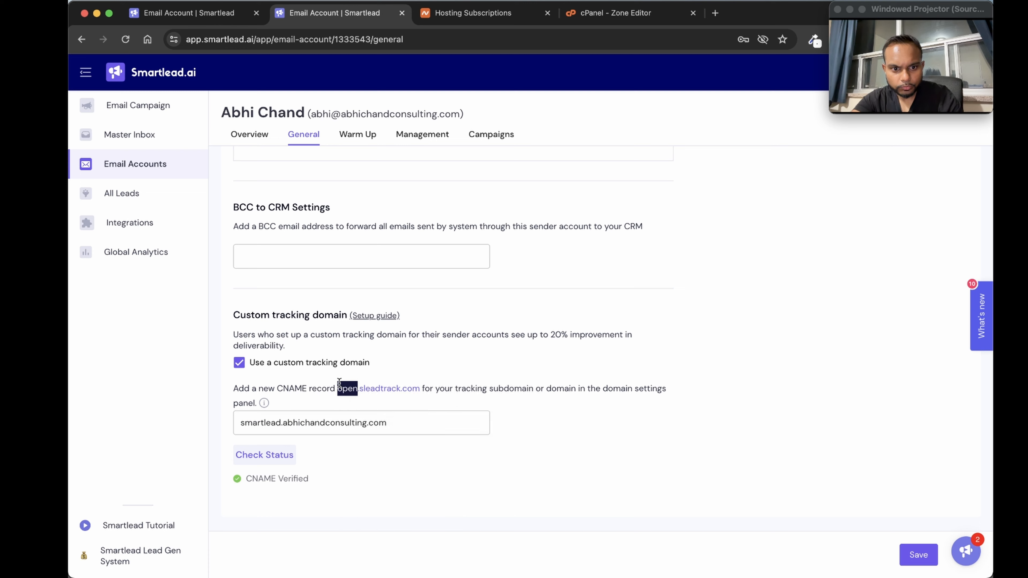
left_click(328, 383)
left_click_drag(337, 388, 406, 388)
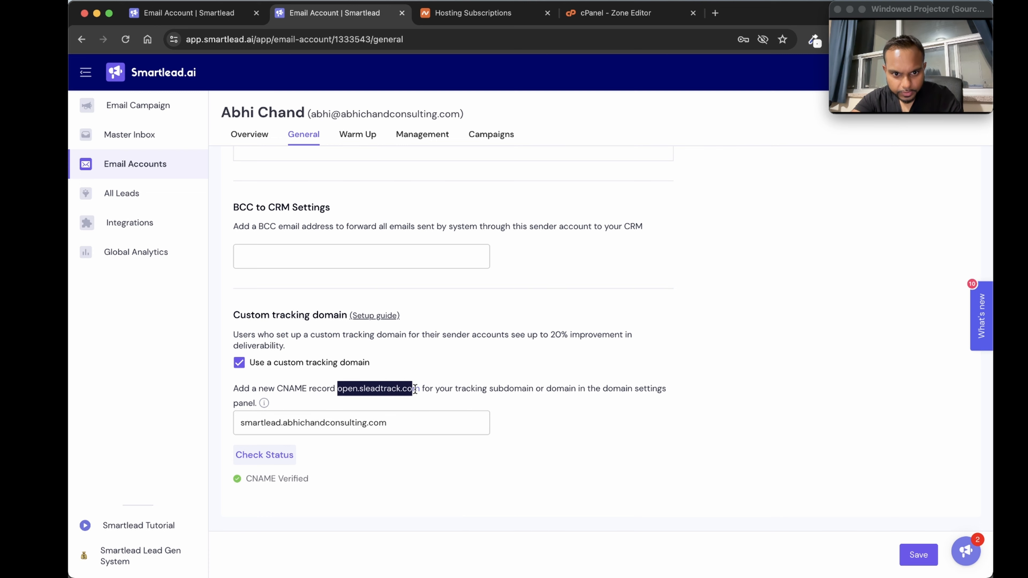
key("super+4")
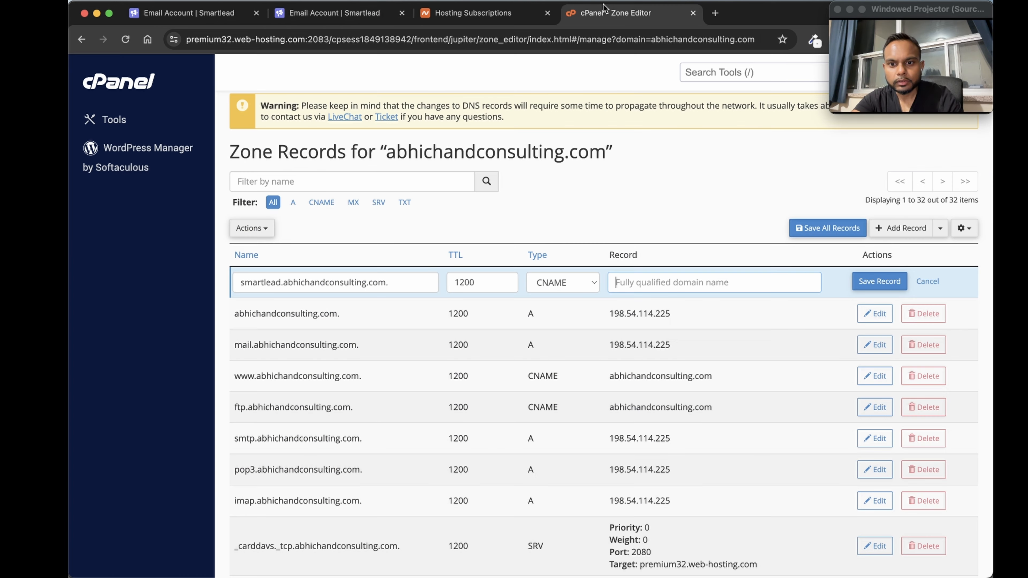
type("open.sleadtrack.com")
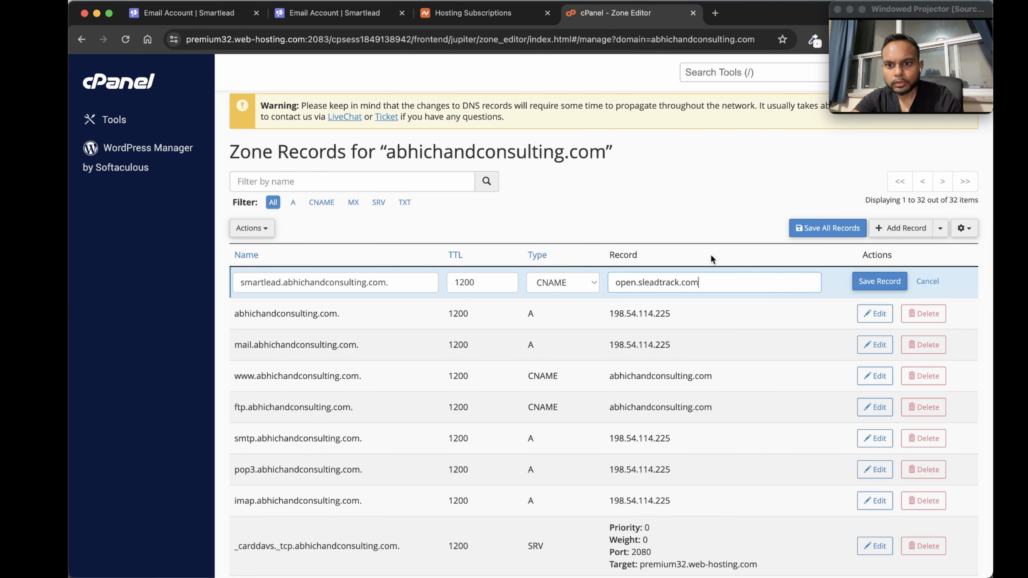
left_click(889, 285)
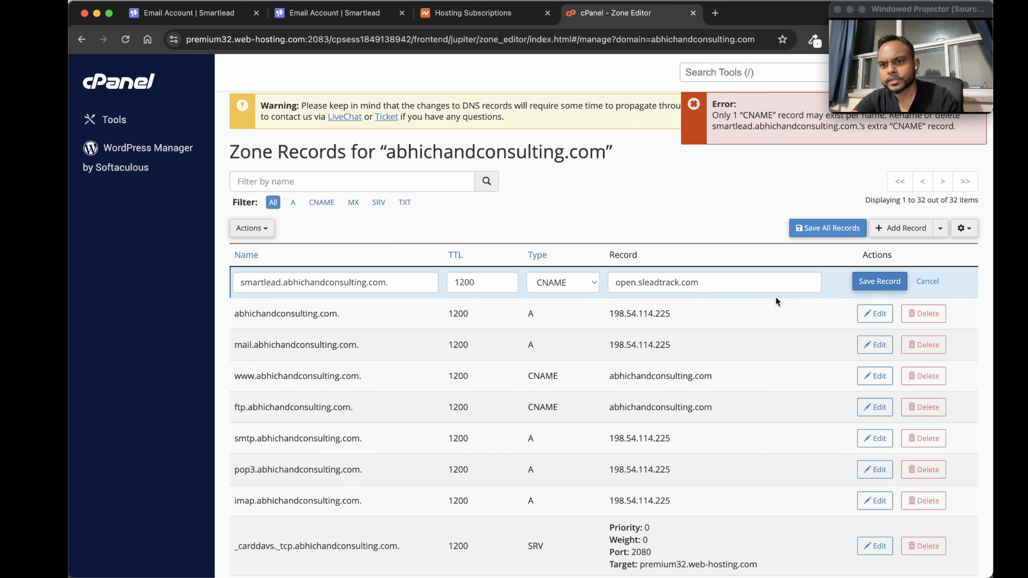
Cancel the rejected duplicate and filter zone records by open.sleadtrack.com to confirm the existing CNAME
left_click(928, 281)
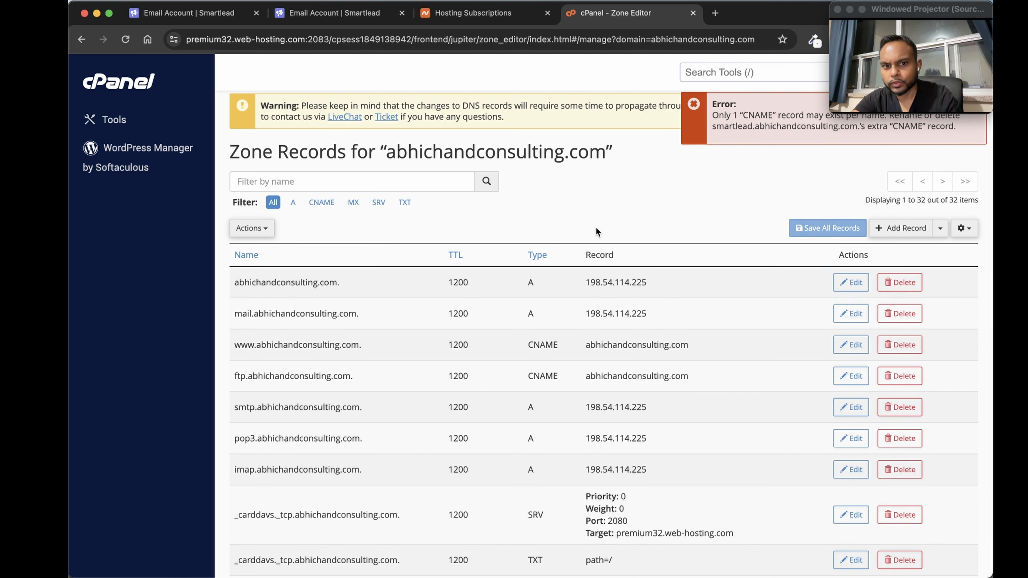
left_click(379, 182)
type("open.sleadtrack.com")
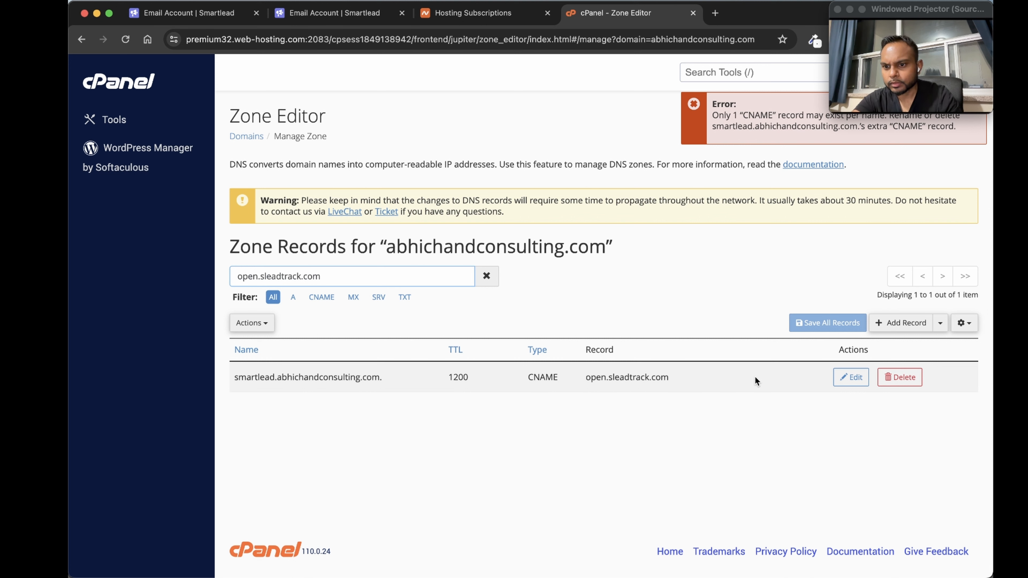
left_click(315, 14)
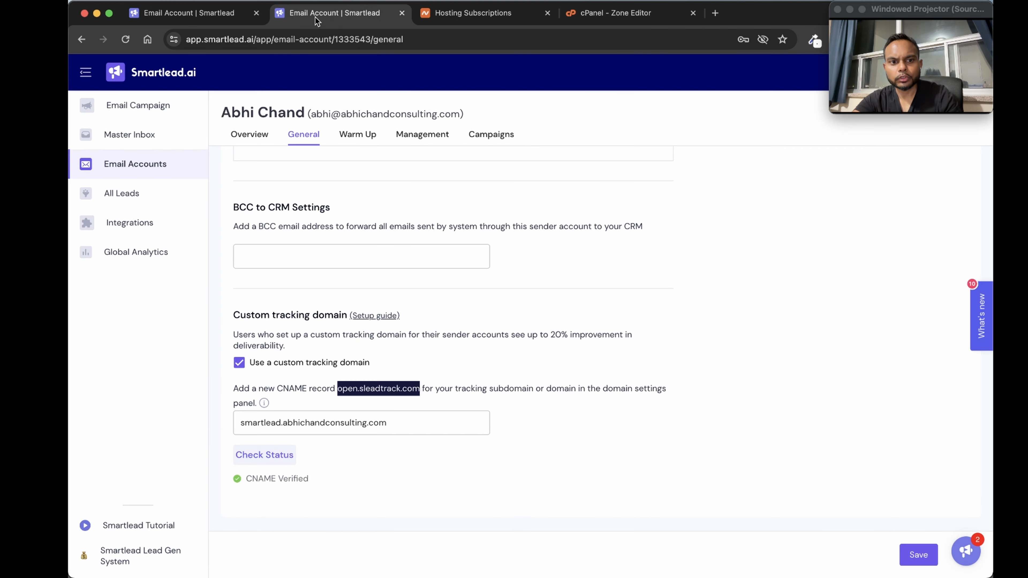
Check the custom tracking domain in the abhichandmarketing.com mailbox's general settings
left_click(173, 170)
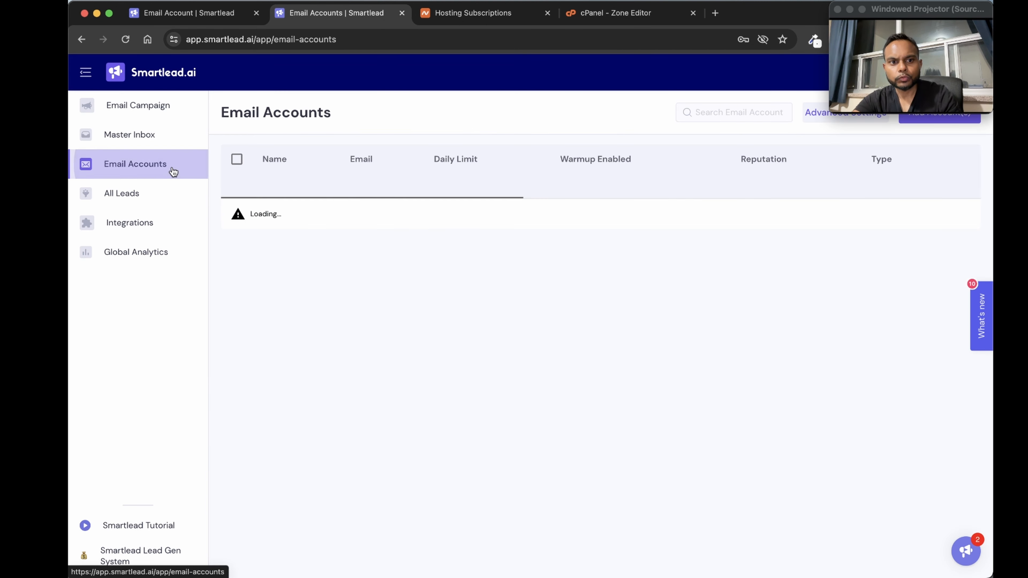
left_click(416, 222)
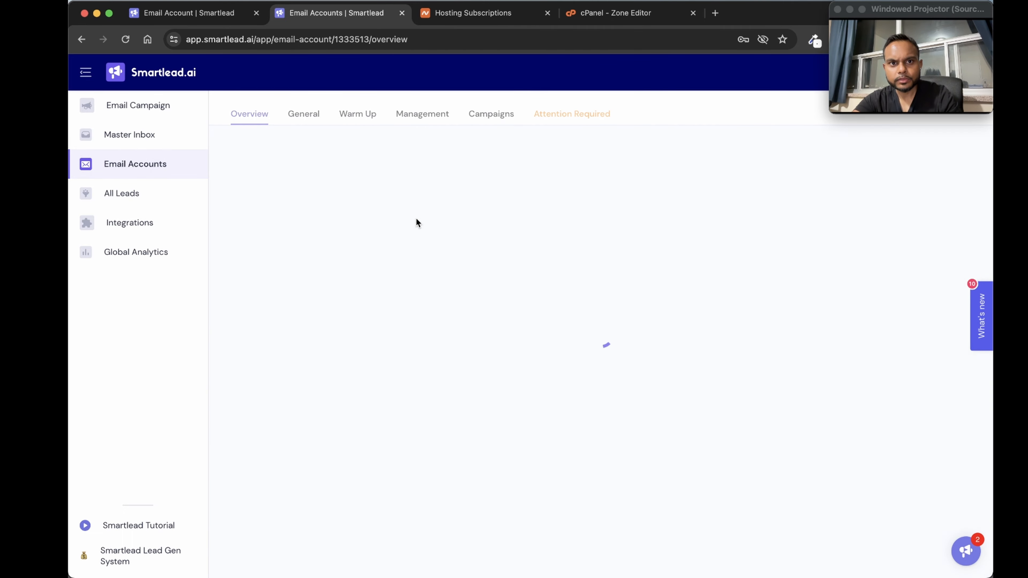
left_click(304, 135)
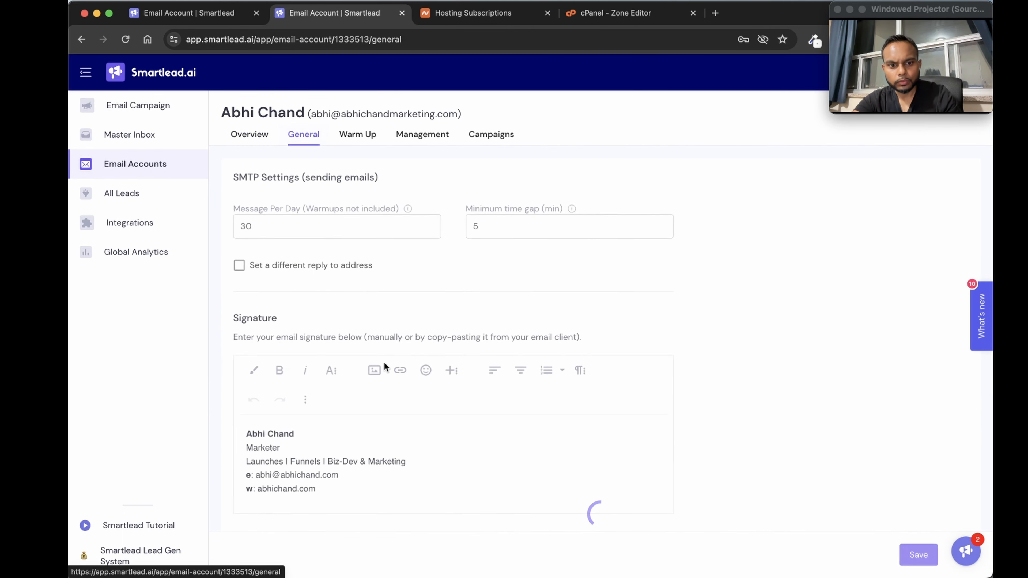
scroll(387, 370, "down", 10)
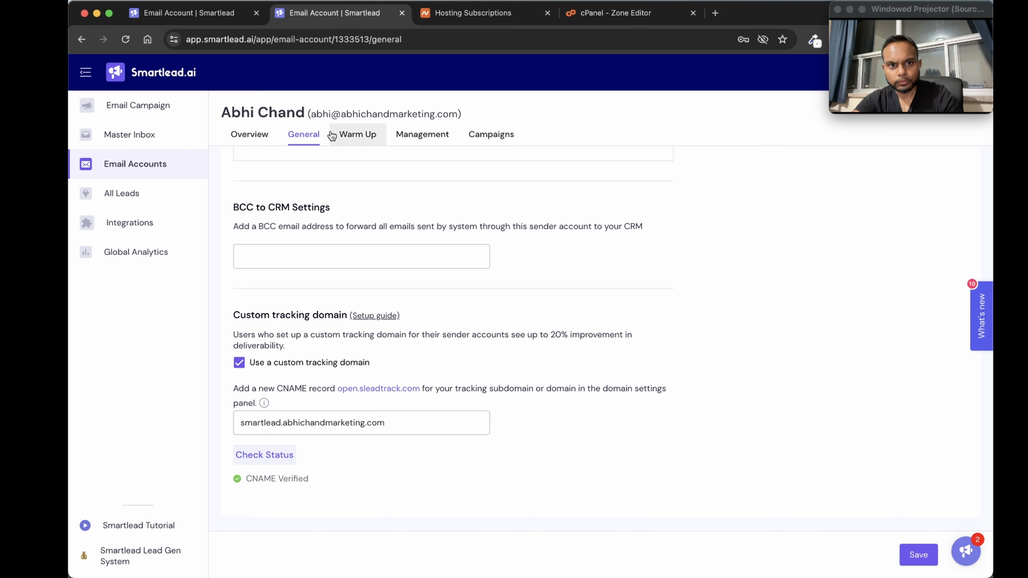
left_click_drag(341, 114, 458, 113)
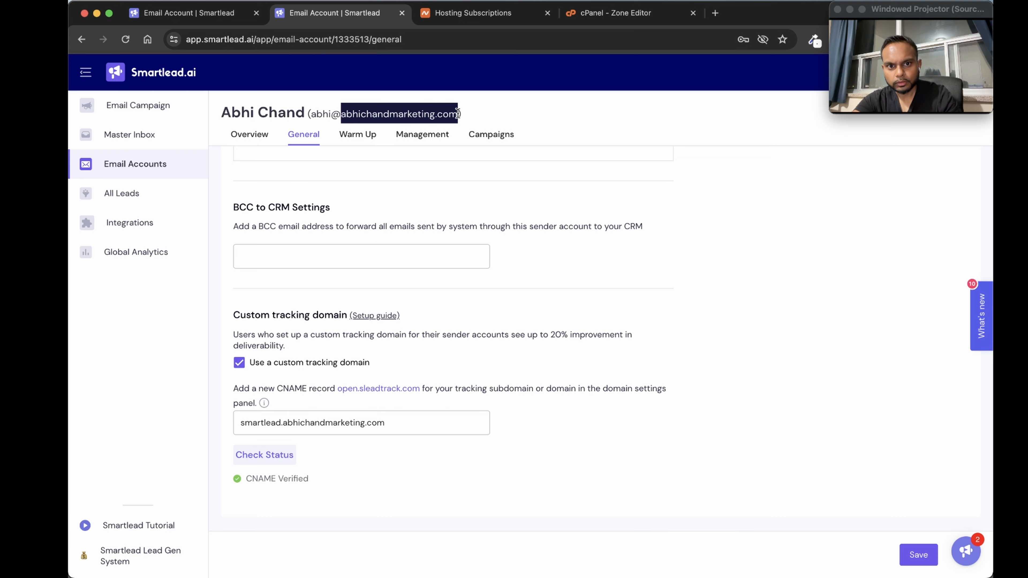
left_click(338, 423)
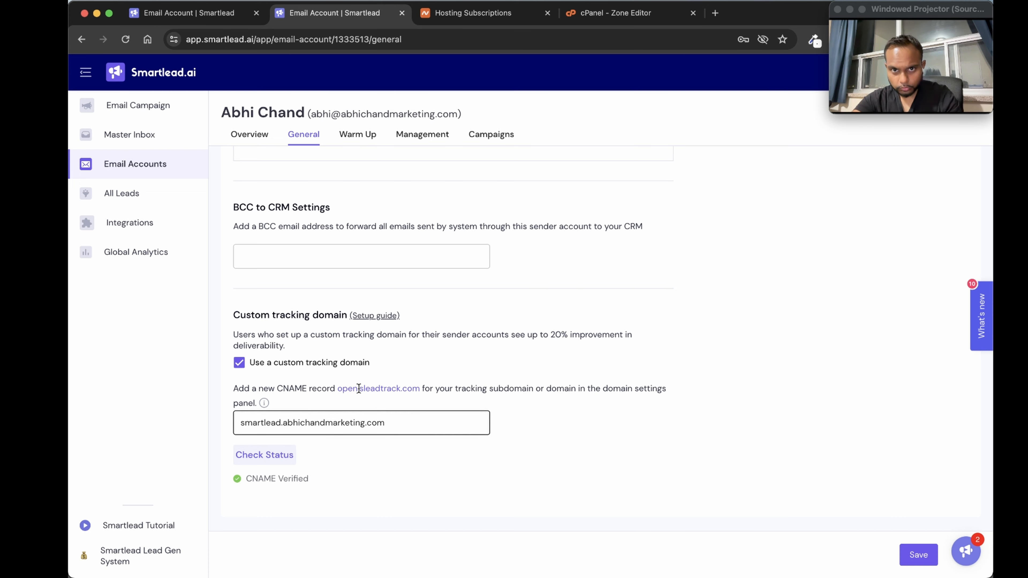
Dismiss cPanel's duplicate CNAME error, confirm CNAME Verified in Smartlead, and return to Email Accounts
left_click(642, 16)
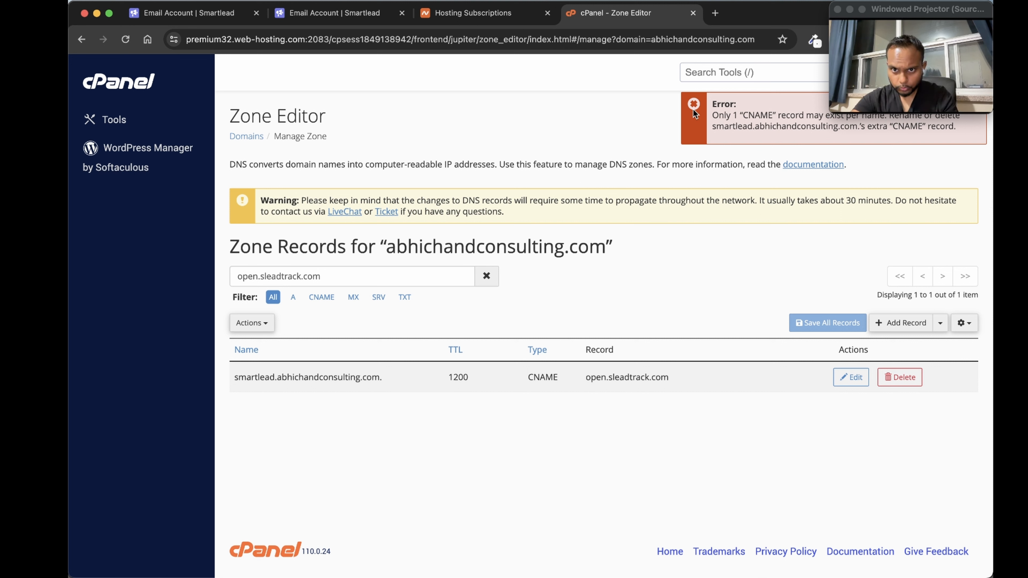
left_click_drag(933, 8, 974, 9)
left_click(977, 101)
left_click(976, 104)
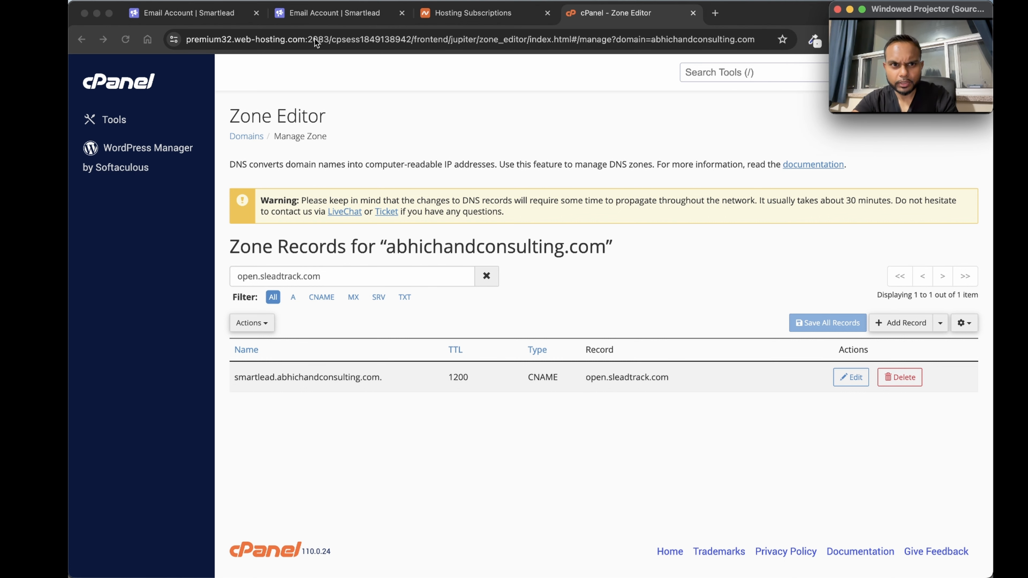
left_click(335, 13)
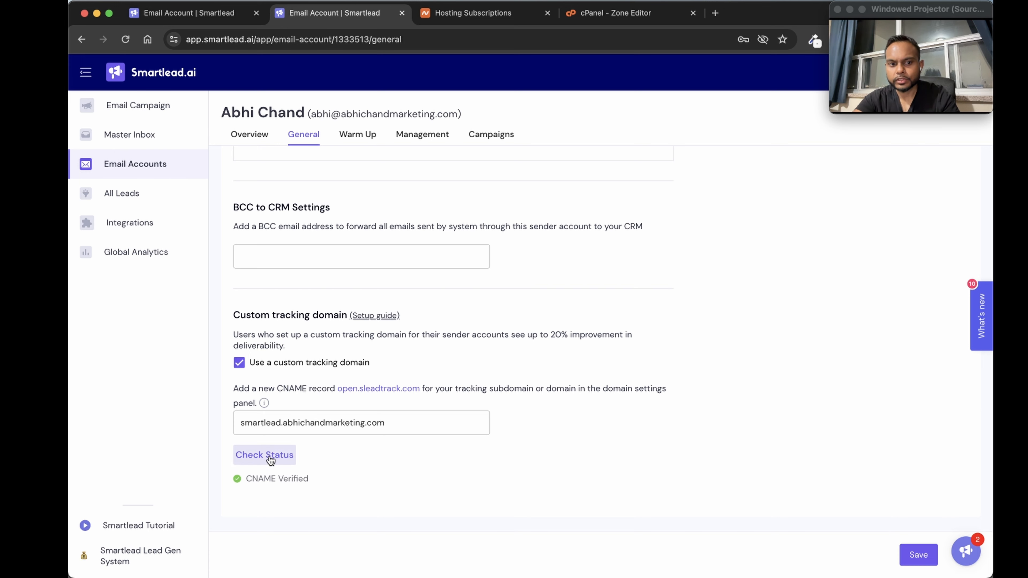
scroll(464, 342, "up", 5)
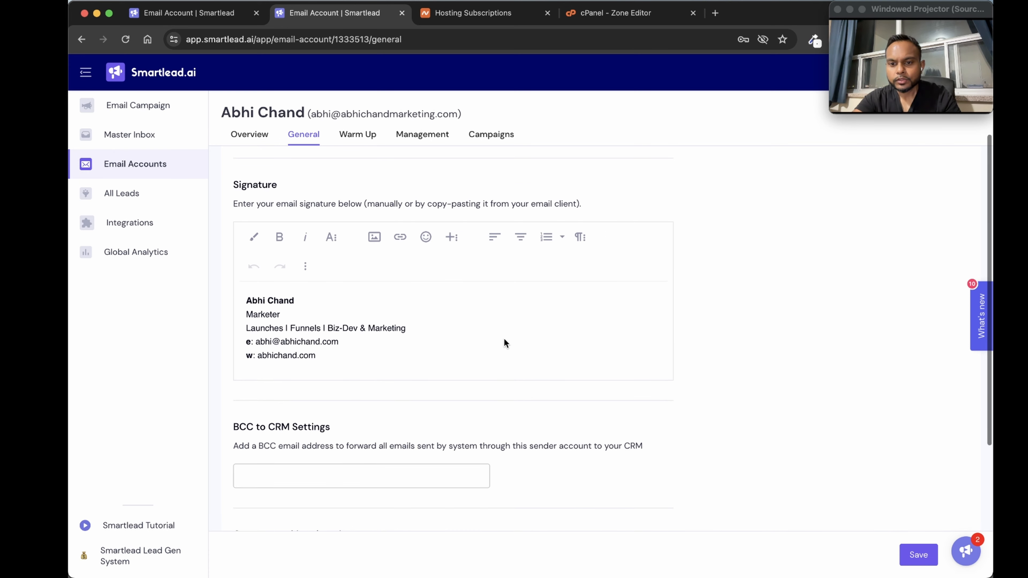
left_click(148, 165)
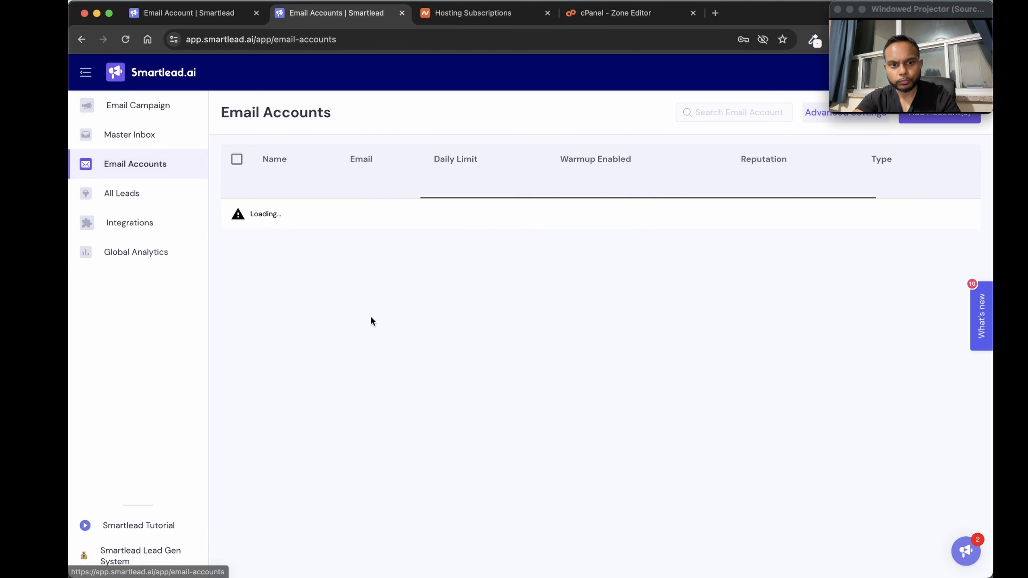
Review the nine email accounts and their warmup status in this workspace
left_click(538, 219)
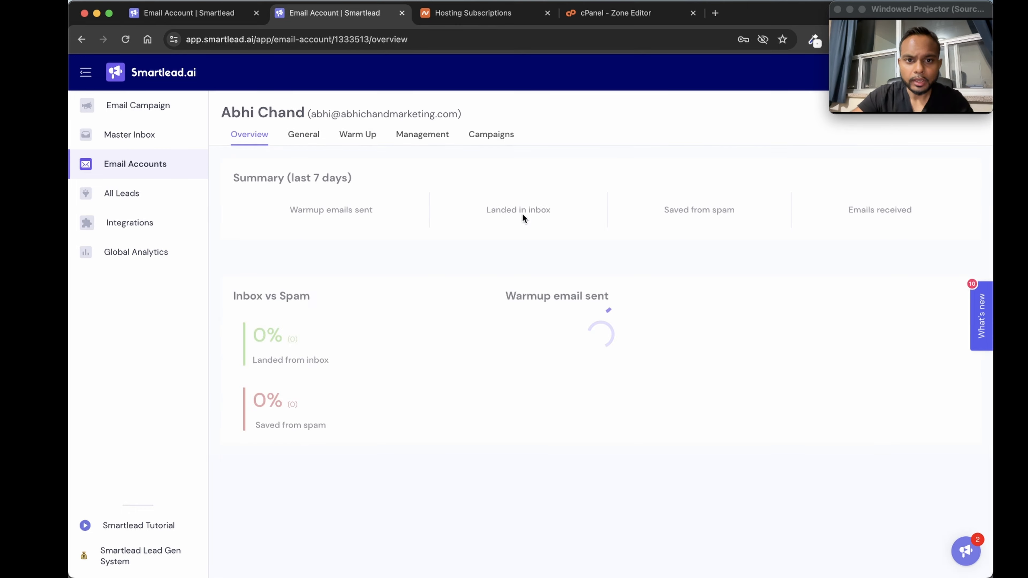
scroll(315, 205, "left", 5)
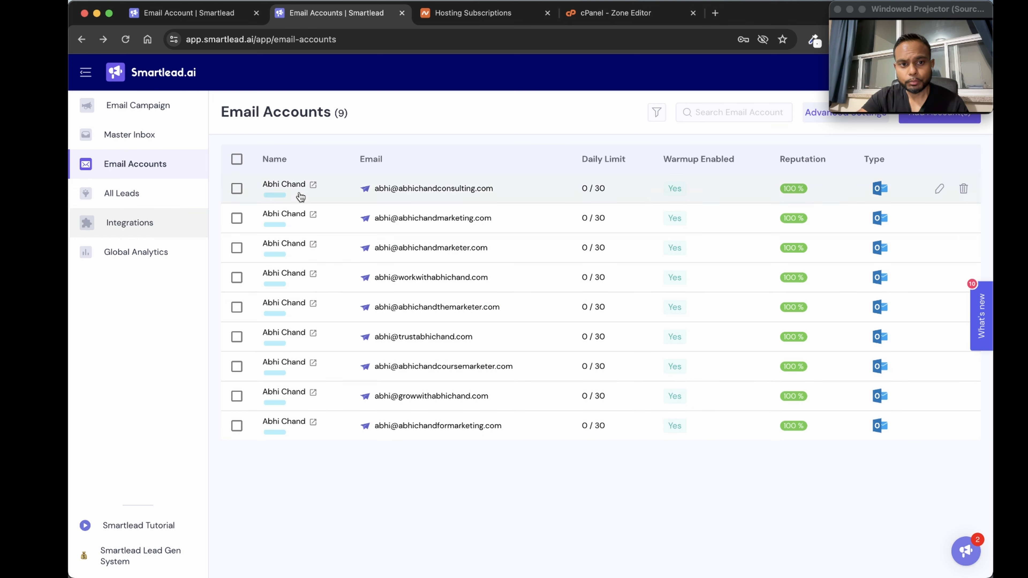
left_click(237, 159)
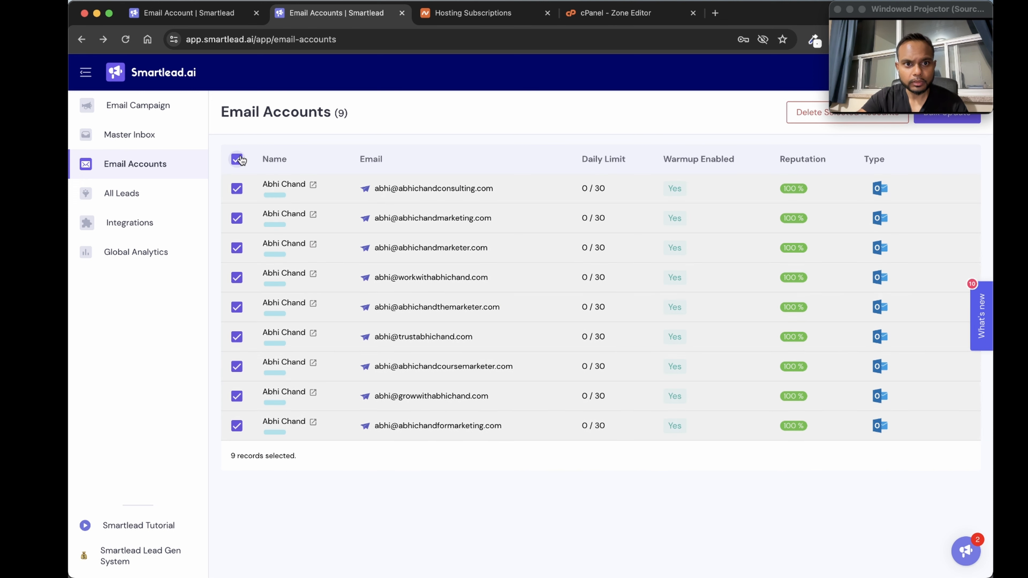
left_click(237, 160)
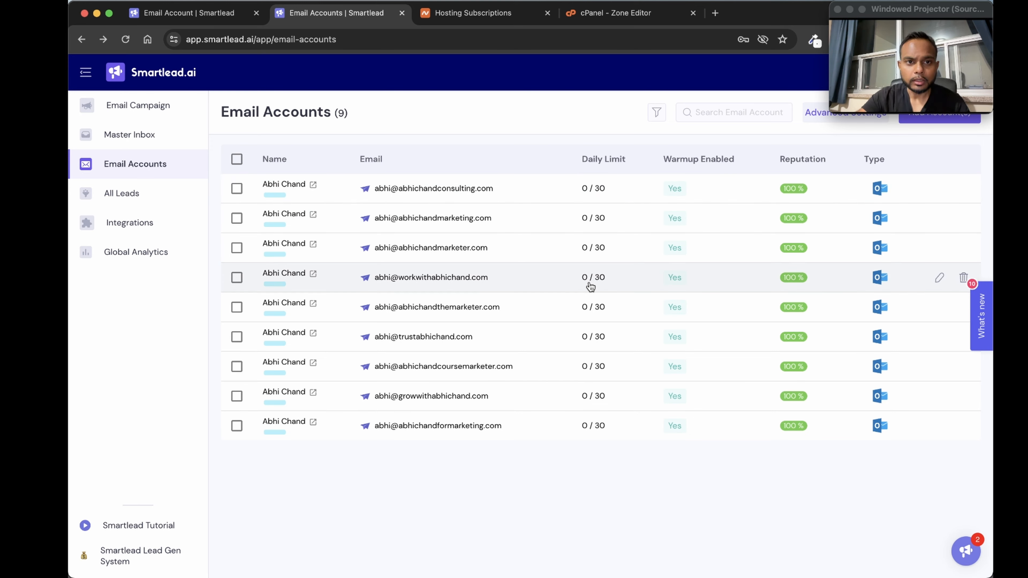
Open the other workspace's Email Accounts list, showing five warmup-enabled accounts, then the checklist spreadsheet
key("ctrl+Up")
left_click(325, 211)
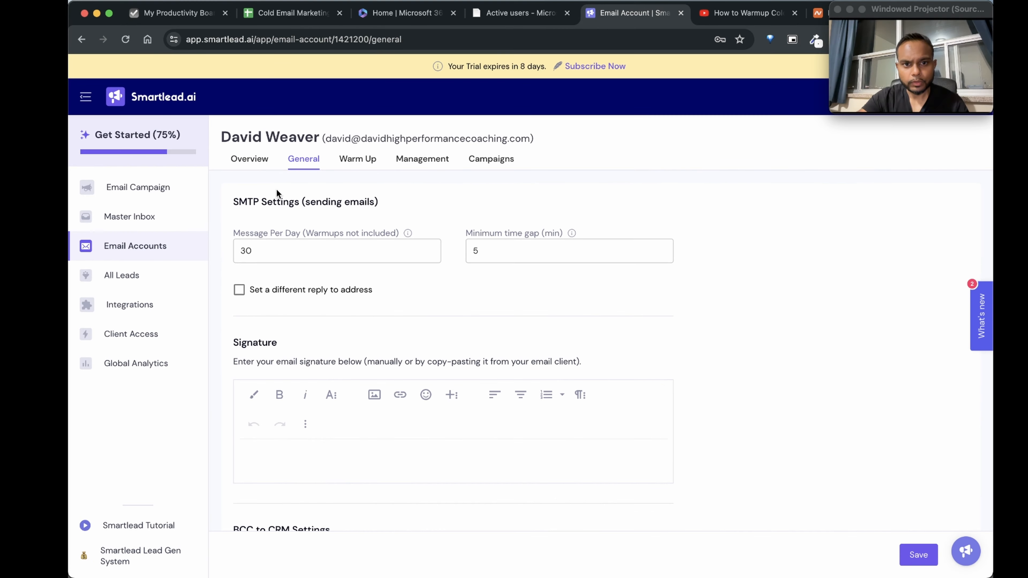
left_click(106, 249)
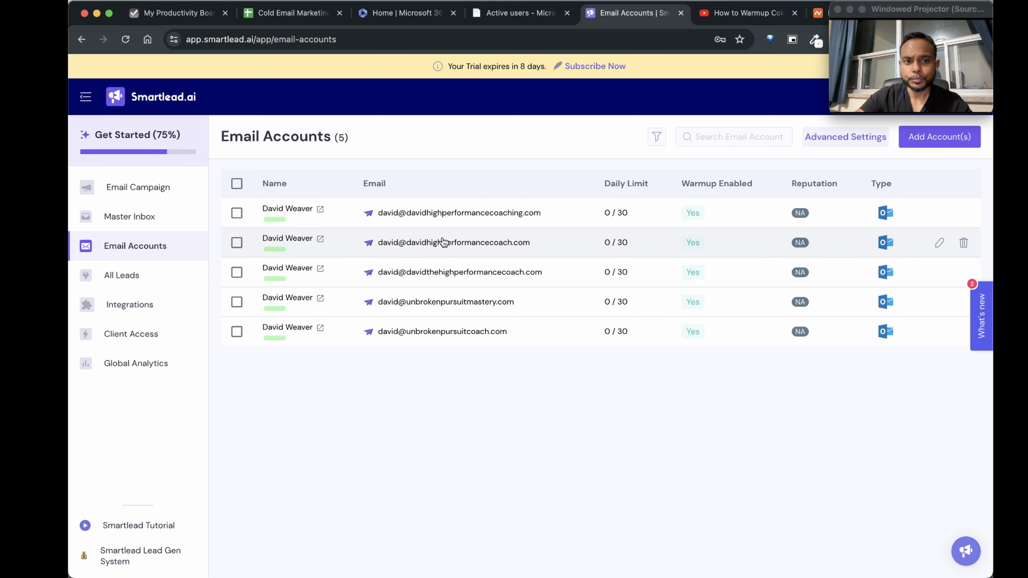
left_click(289, 13)
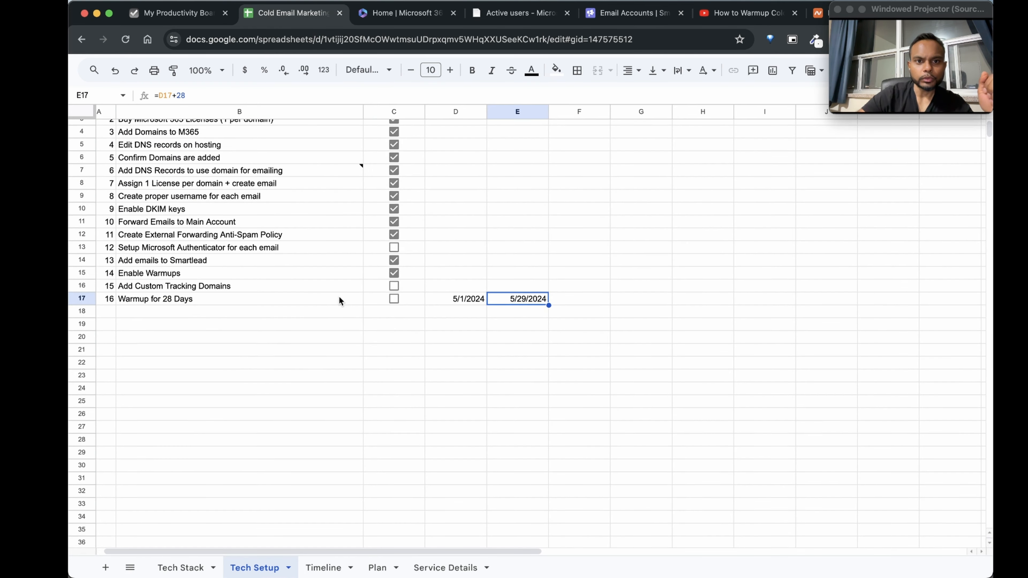
Review the checklist steps down to Warmup for 28 Days
scroll(377, 293, "up", 2)
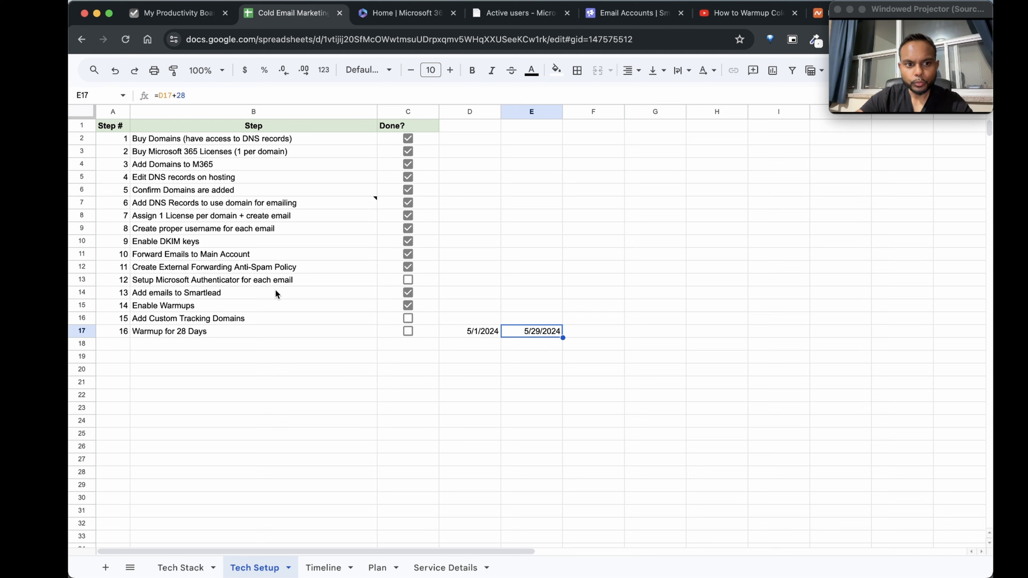
left_click(260, 270)
left_click(247, 280)
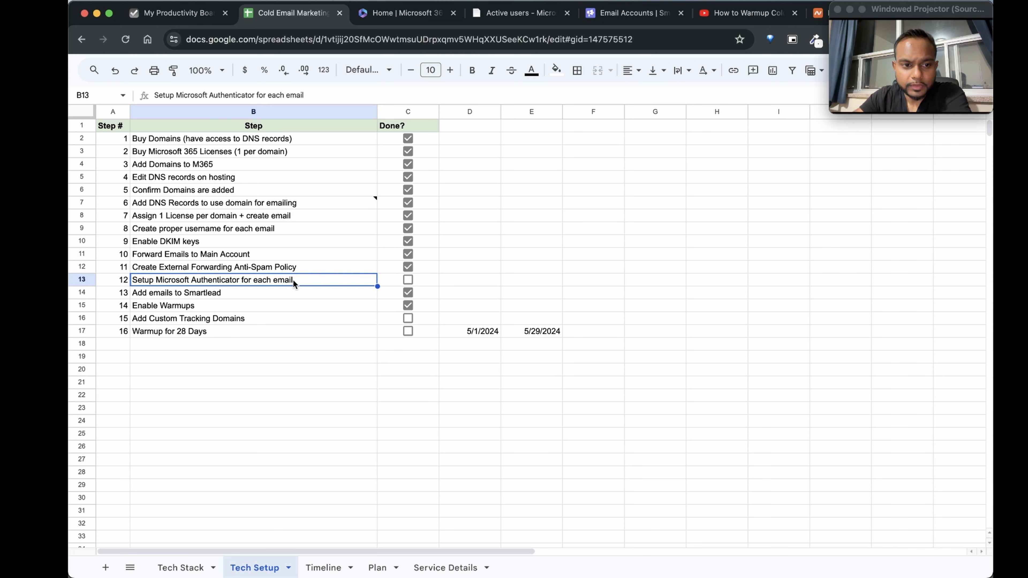
left_click(294, 315)
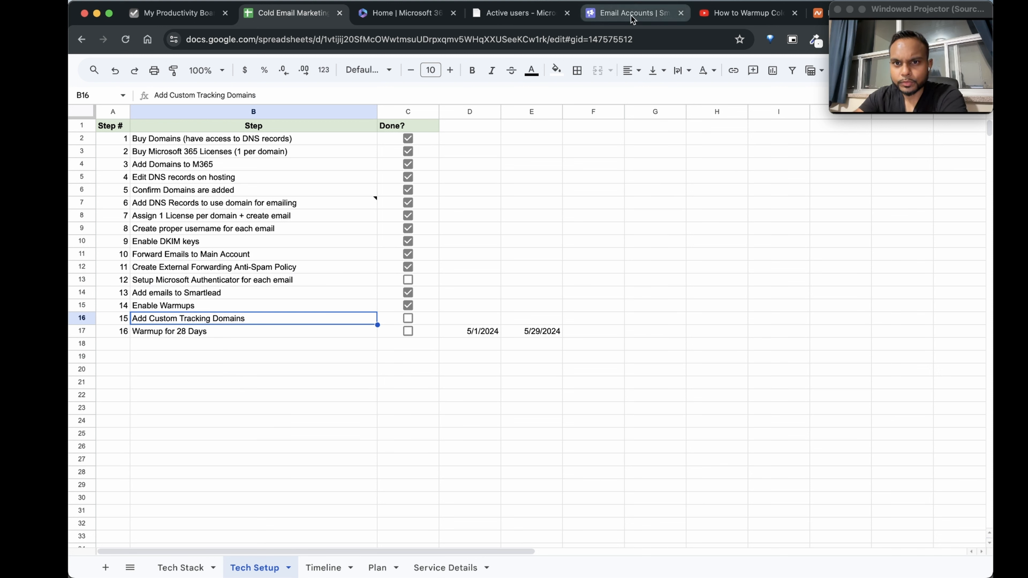
left_click(187, 333)
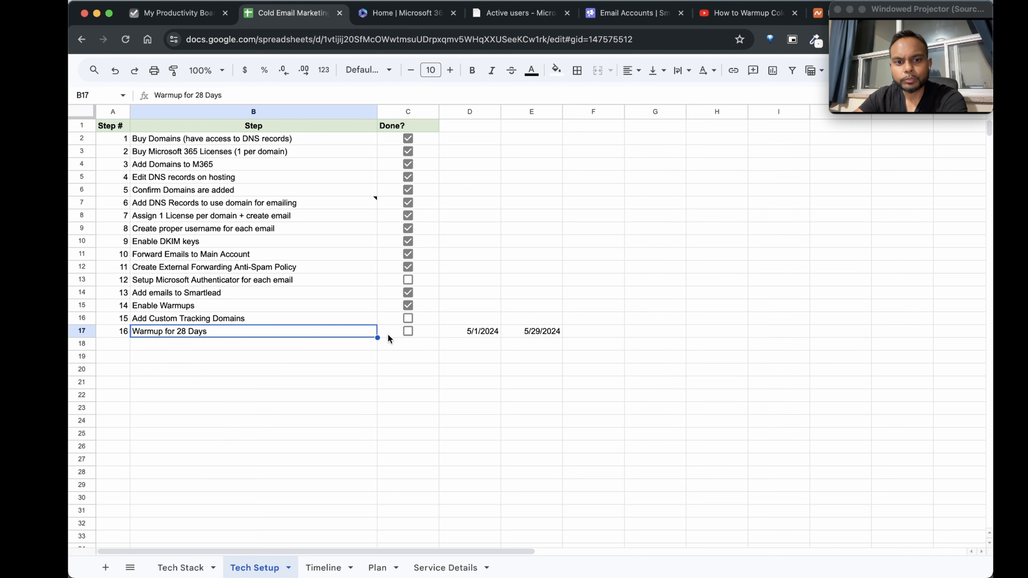
Change E17's formula to =D17+29 so the end date reads 5/30/2024, then view Tech Stack
left_click(544, 335)
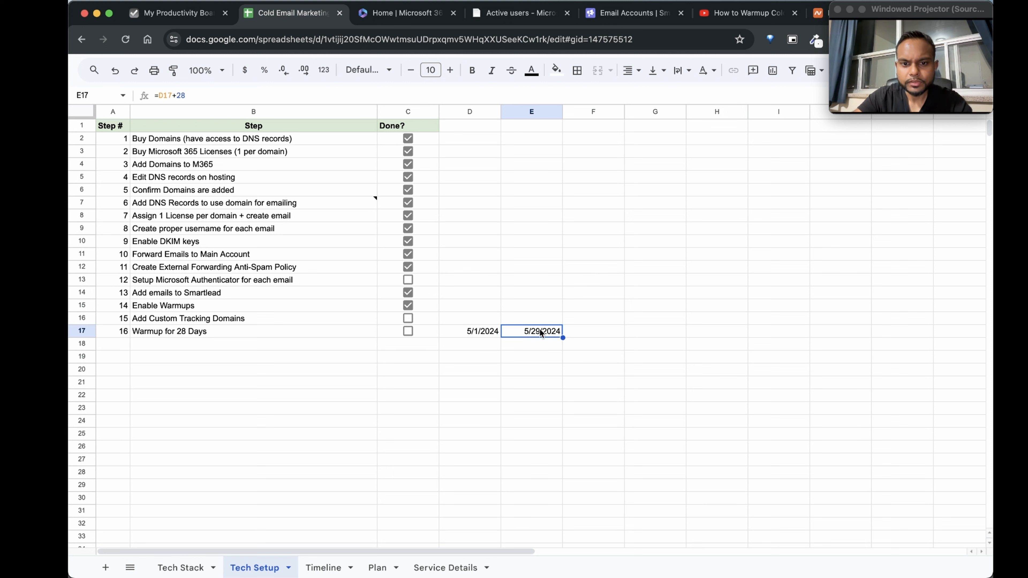
double_click(547, 334)
key("BackSpace")
type("9")
key("Return")
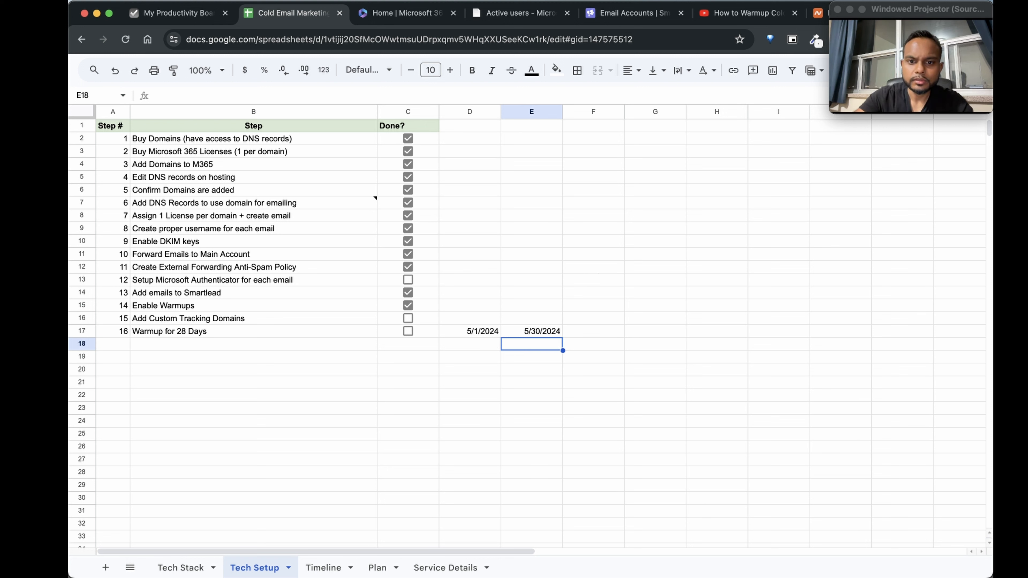
left_click(538, 332)
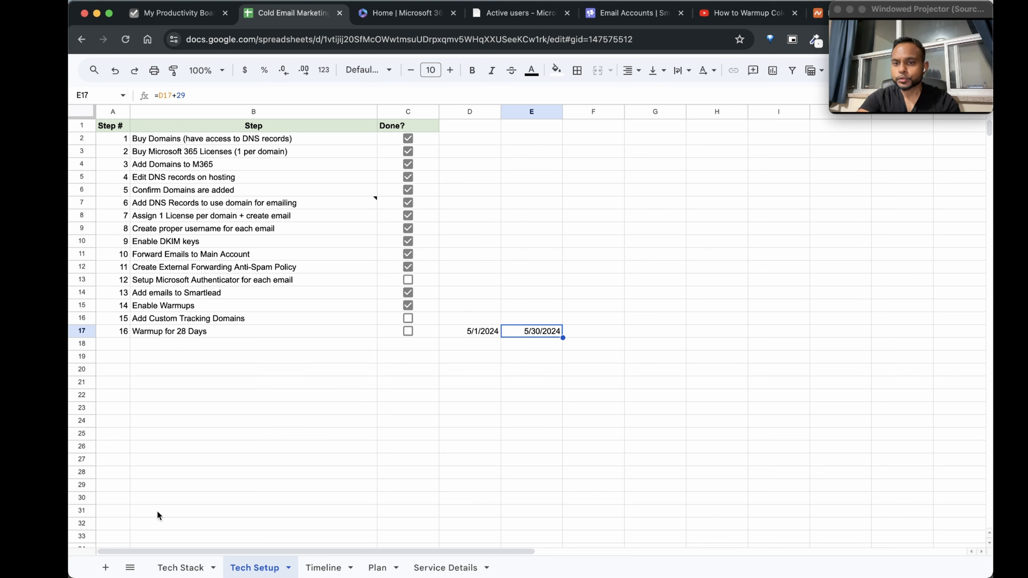
left_click(168, 568)
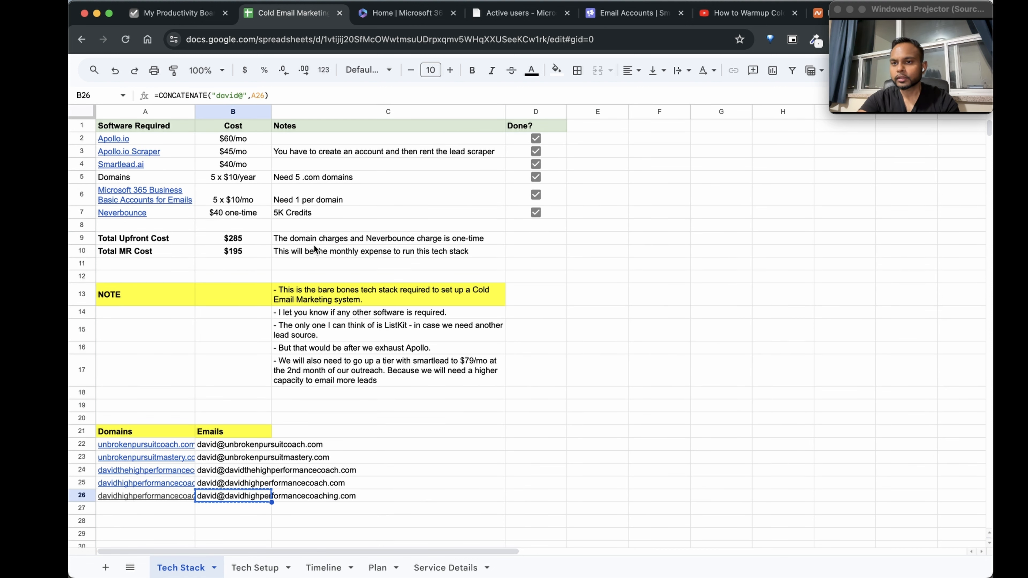
scroll(314, 246, "down", 5)
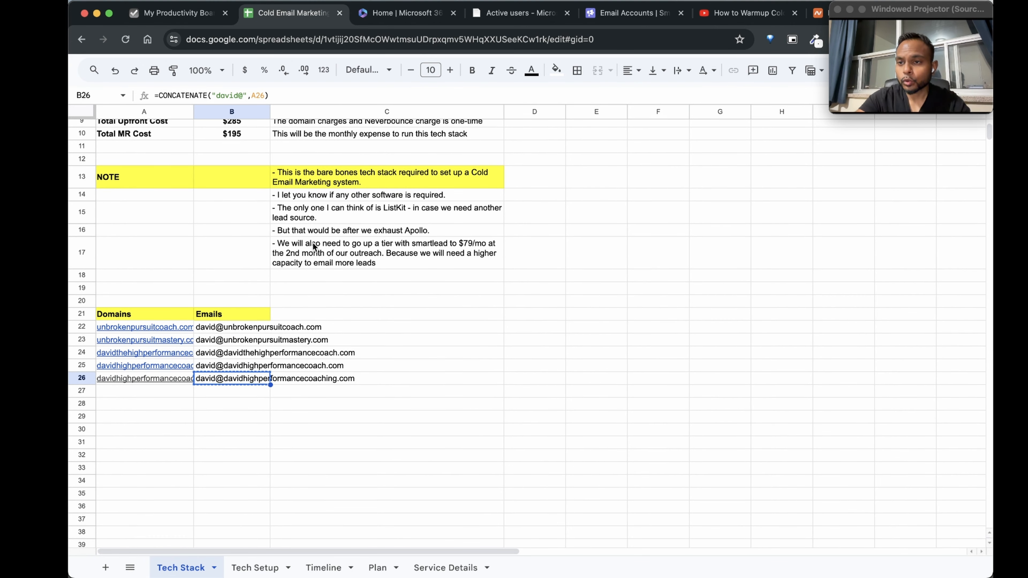
scroll(283, 249, "up", 5)
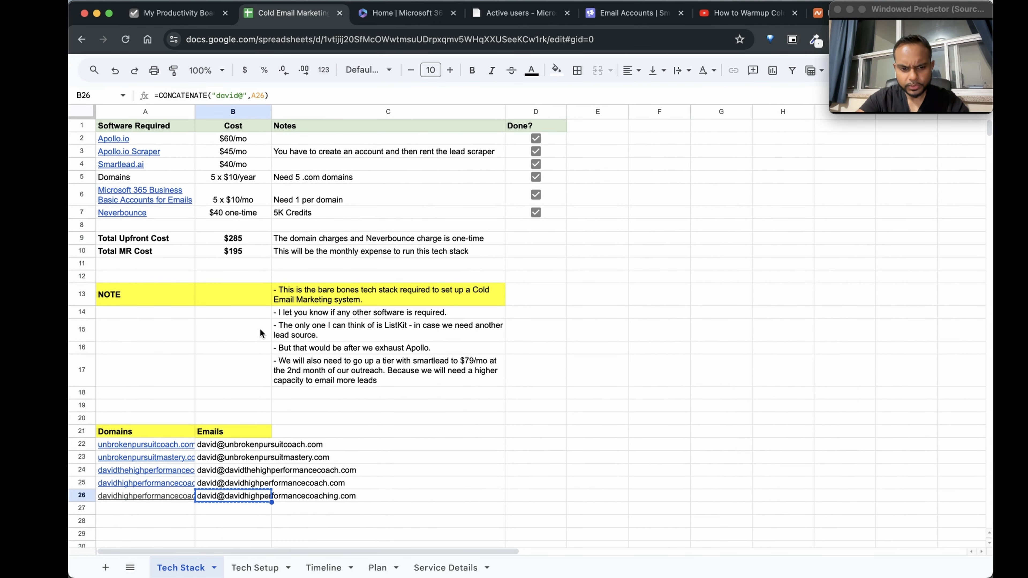
left_click(248, 565)
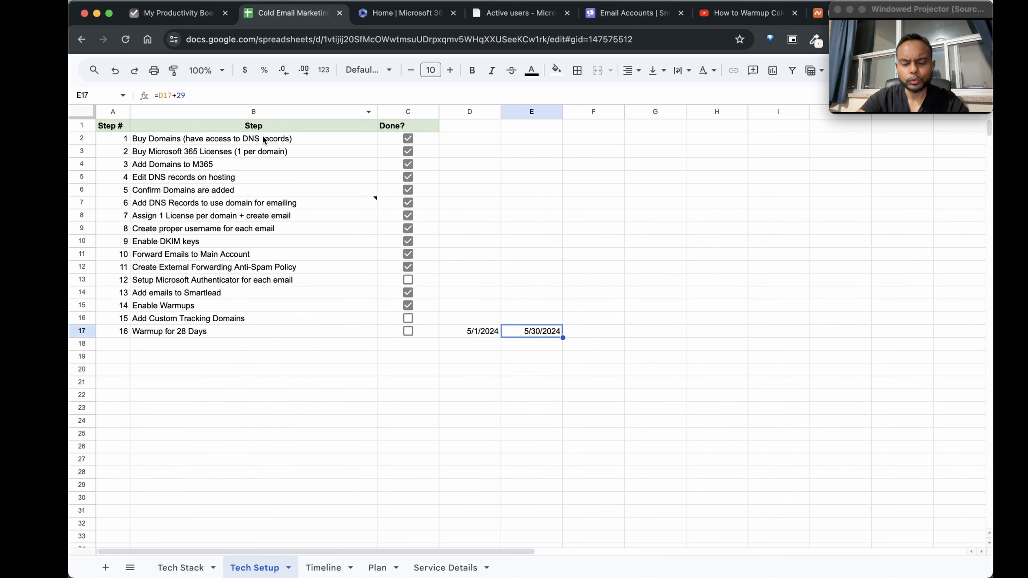
left_click(322, 569)
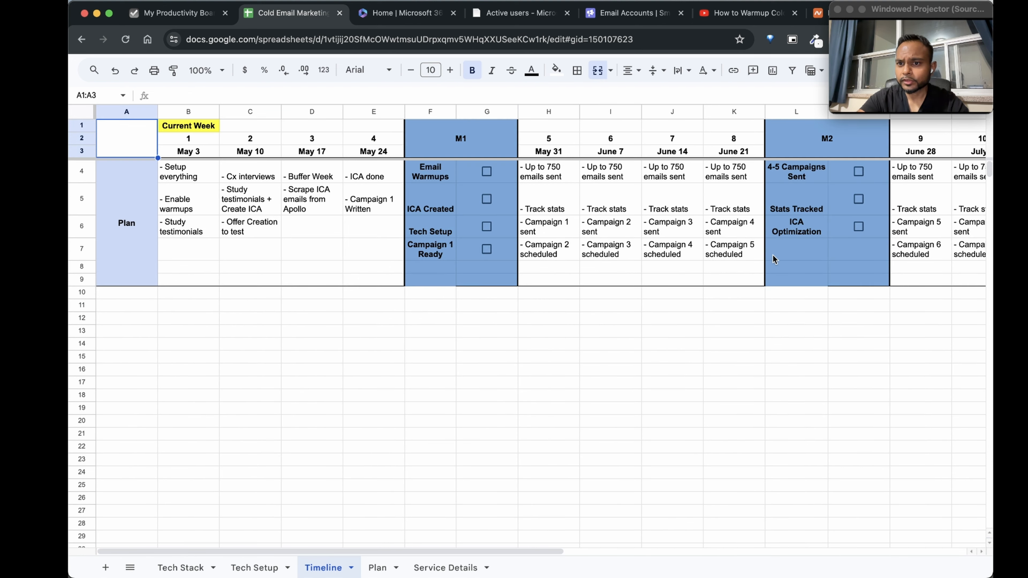
scroll(773, 258, "right", 10)
scroll(772, 255, "left", 7)
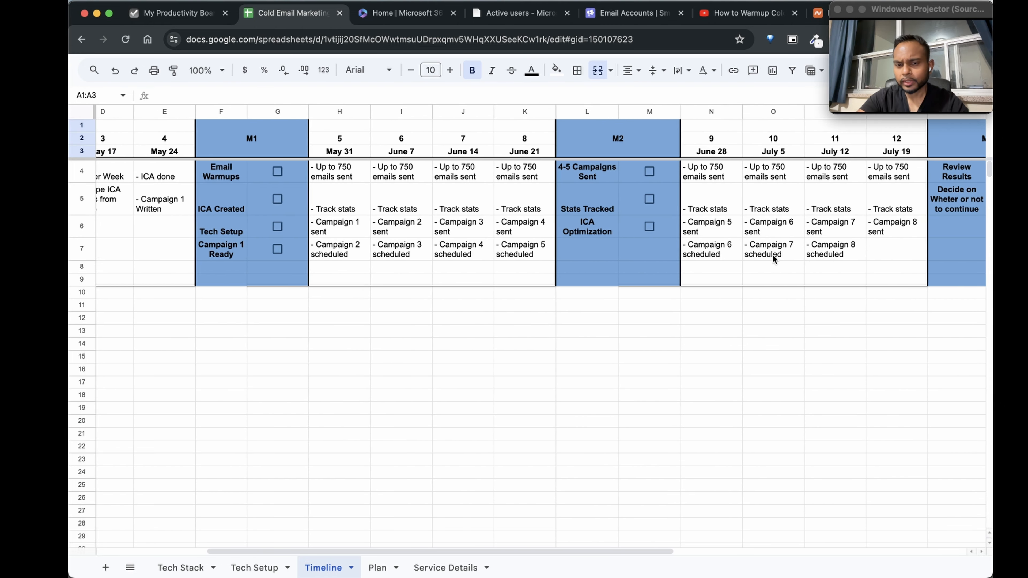
scroll(772, 255, "right", 9)
scroll(773, 254, "left", 7)
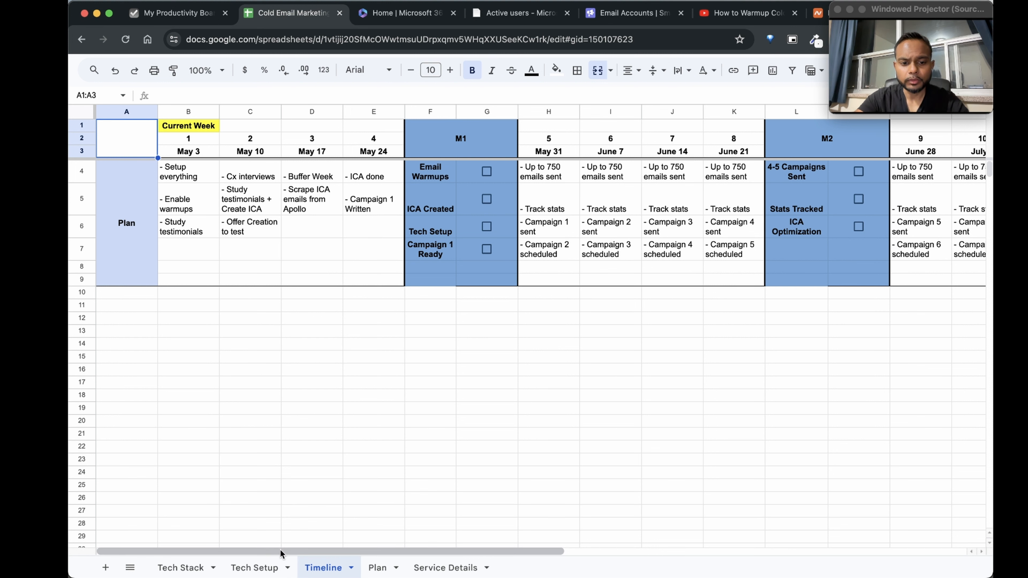
left_click(379, 568)
left_click(260, 568)
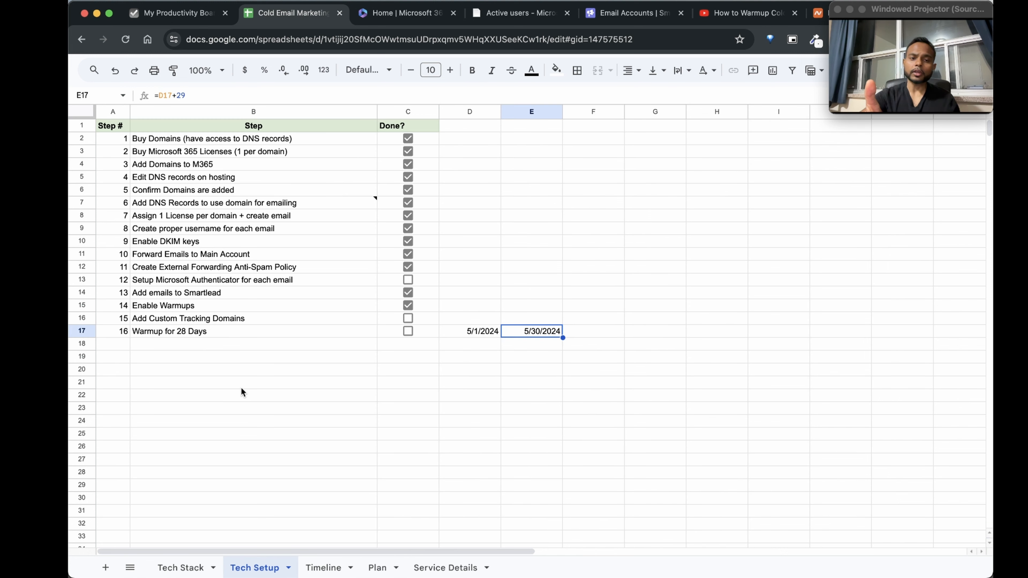